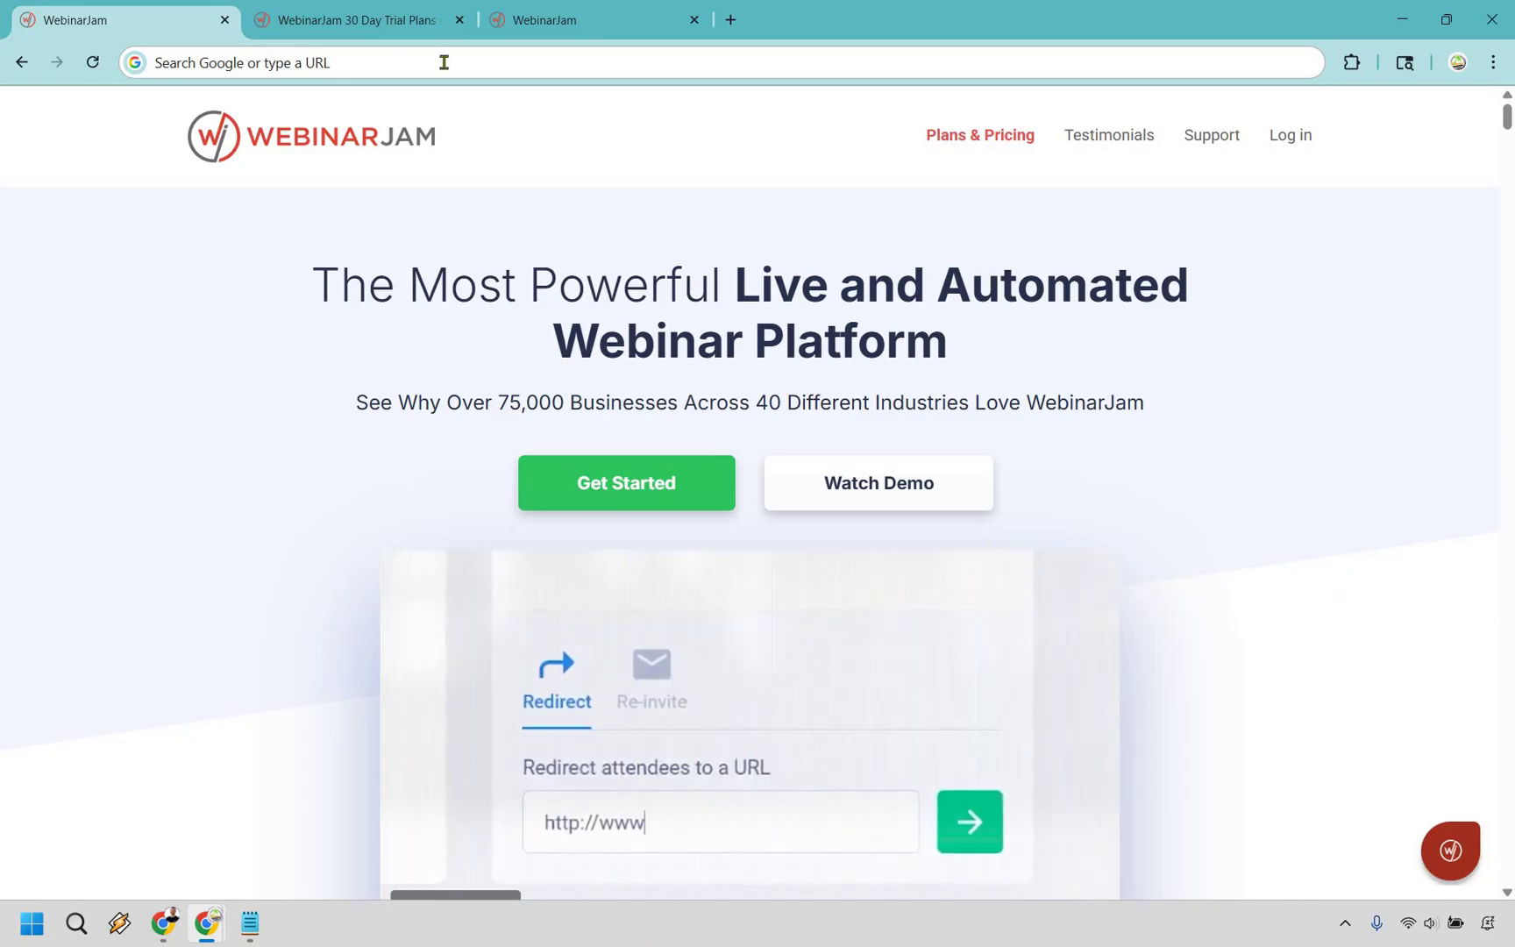
# - Review the 30-Day Trial pricing plans, then return to the webinar configuration tab
pyautogui.hotkey('ctrl', 'Tab')
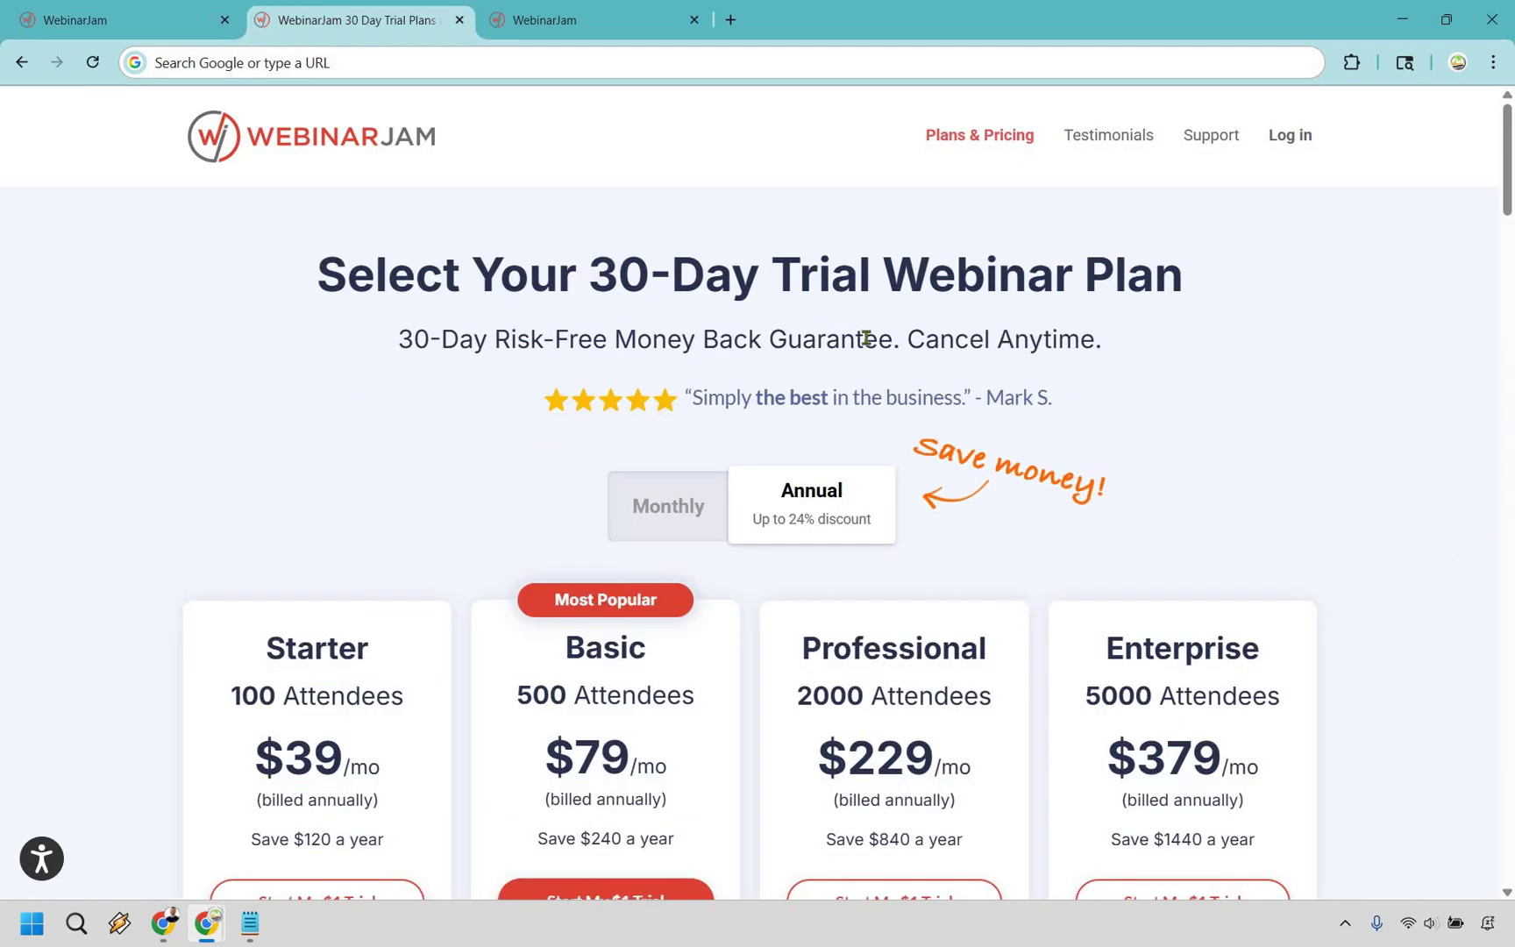
pyautogui.moveTo(589, 276); pyautogui.dragTo(871, 275)
pyautogui.click(1427, 352)
pyautogui.scroll(-1, 1428, 352)
pyautogui.scroll(-1, 1426, 353)
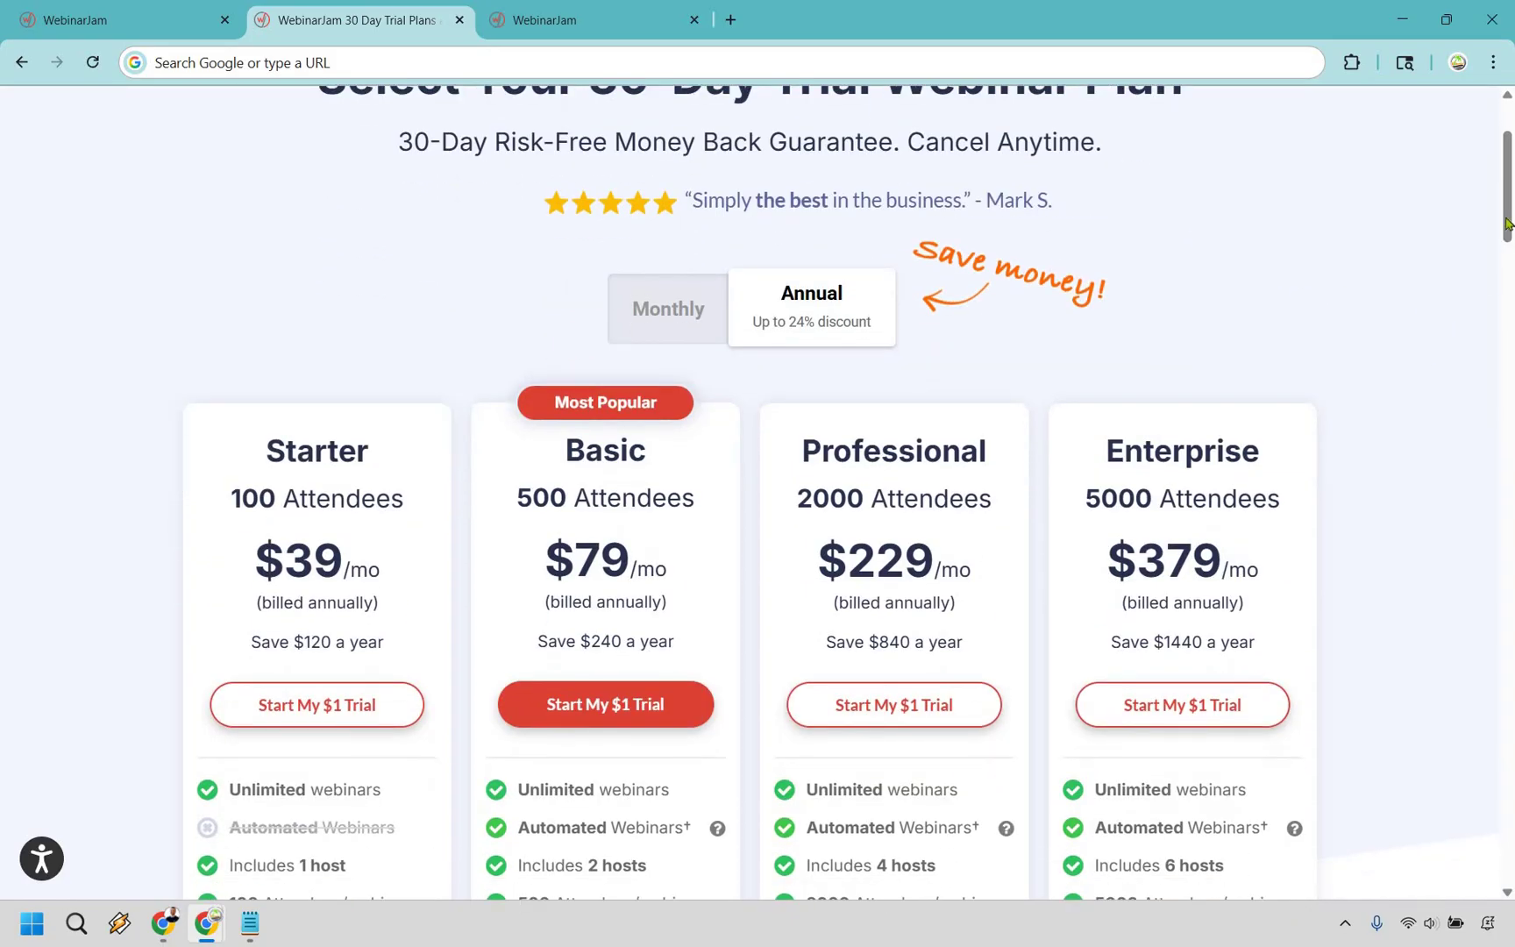
pyautogui.scroll(-1, 1510, 207)
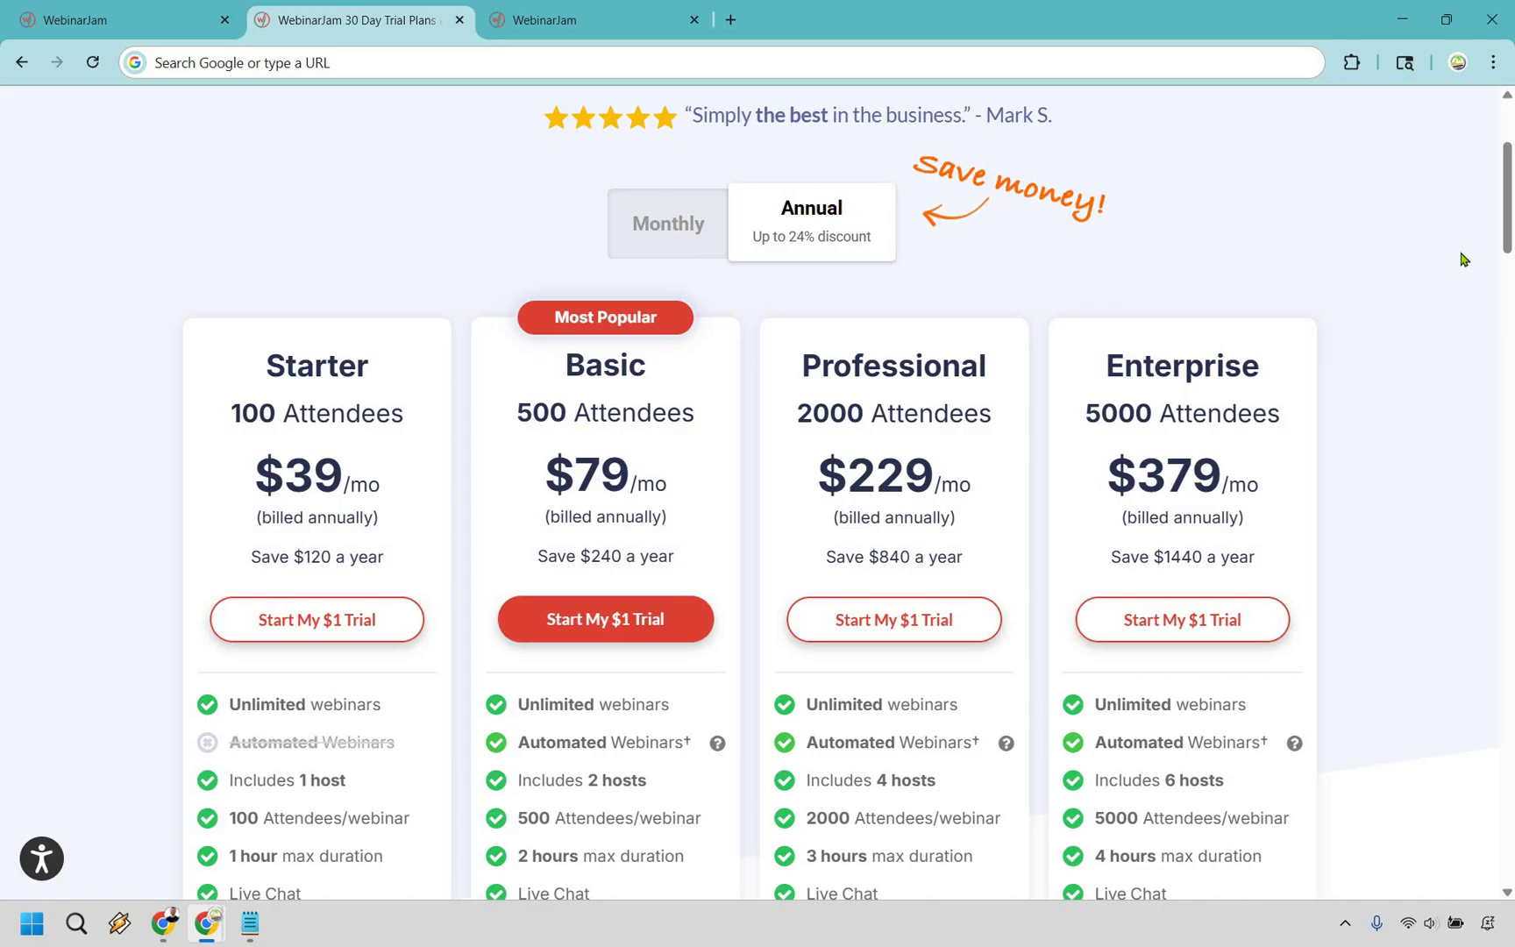
pyautogui.click(659, 11)
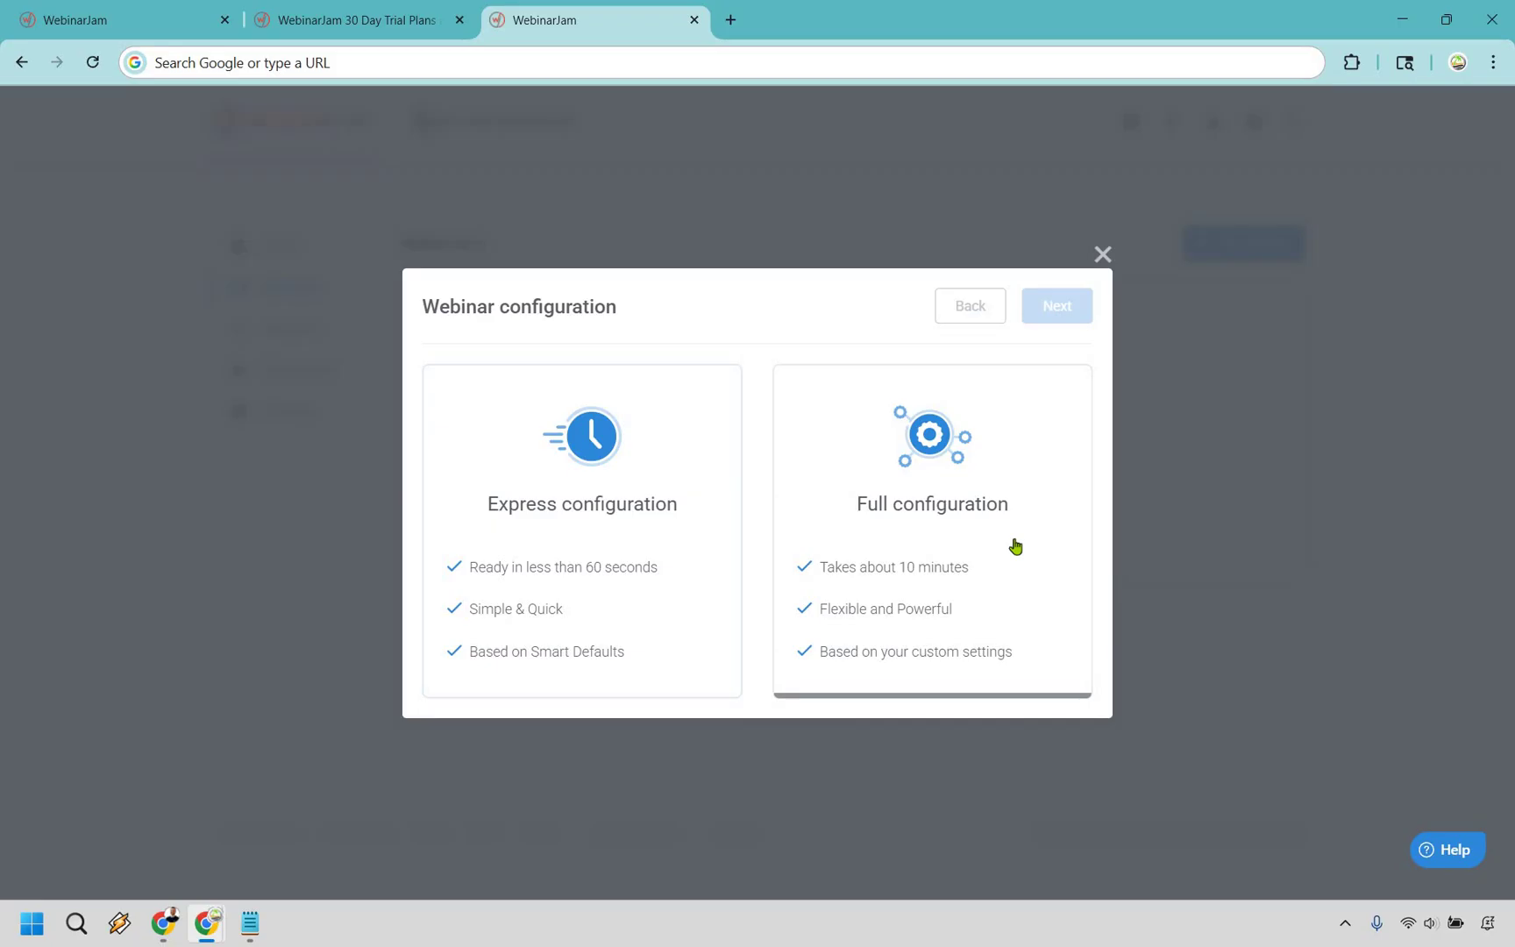
# - Choose Full configuration and Schedule for later to reach the Basic settings page
pyautogui.click(963, 481)
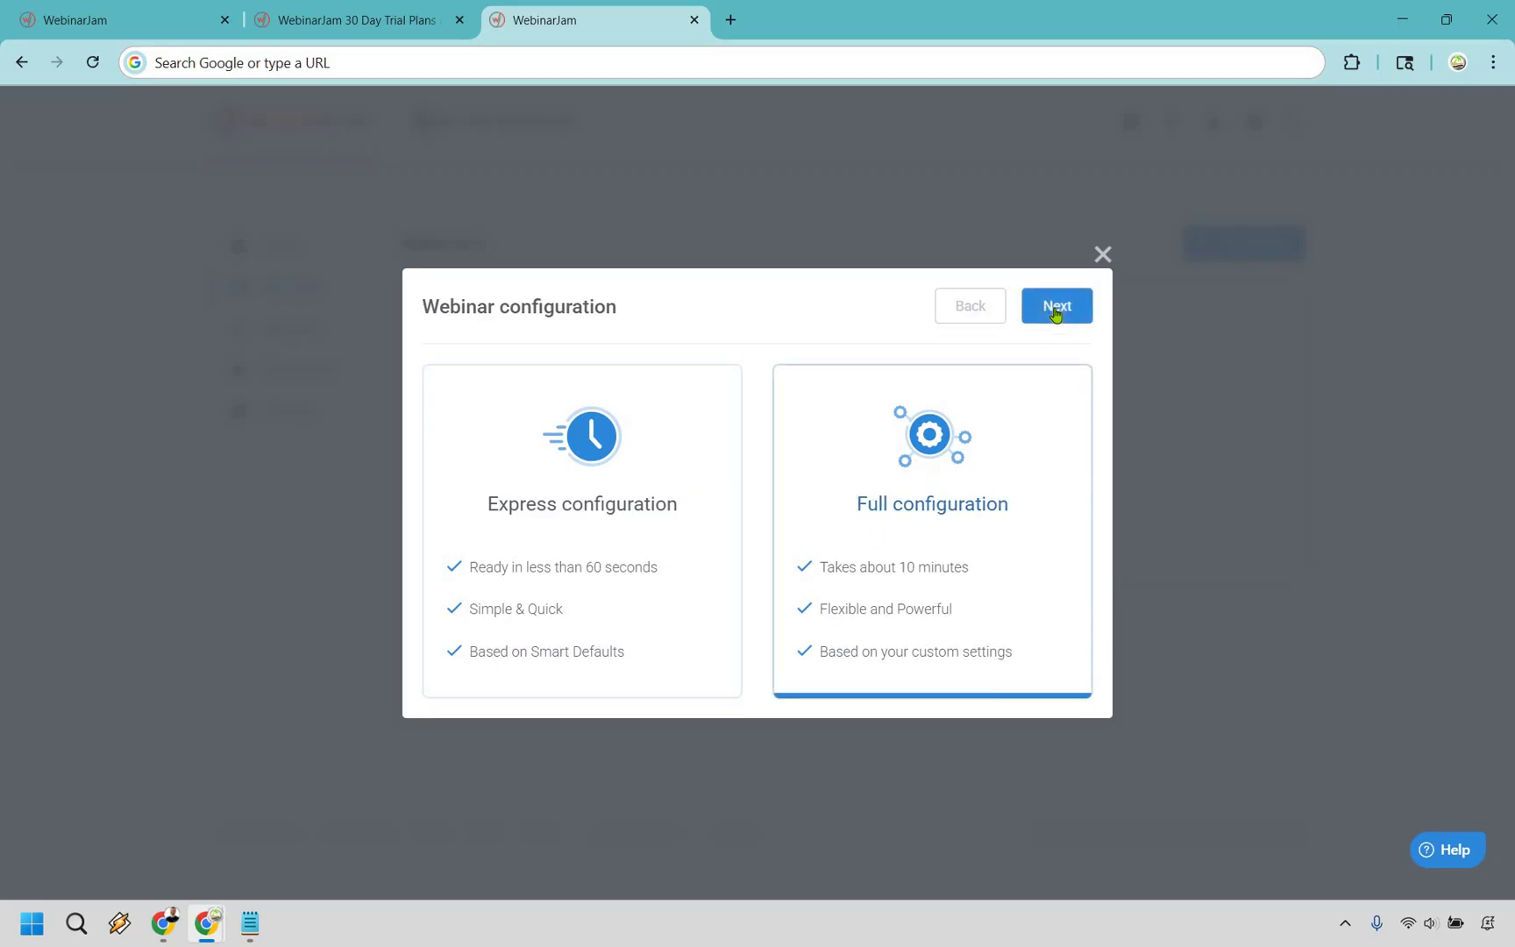
pyautogui.click(1057, 313)
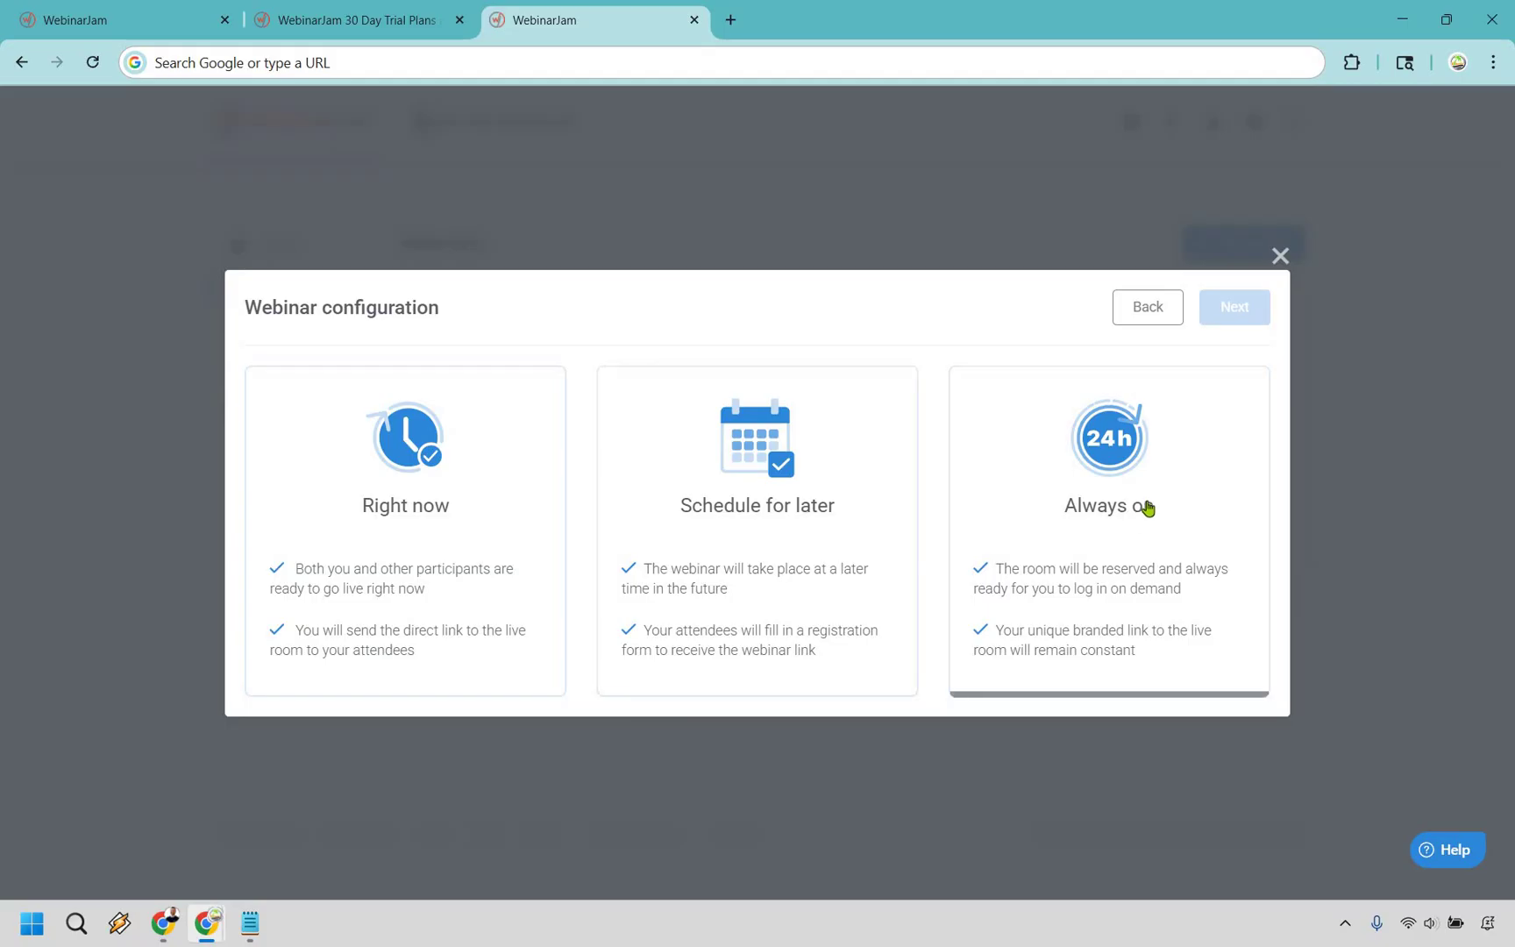
pyautogui.click(768, 483)
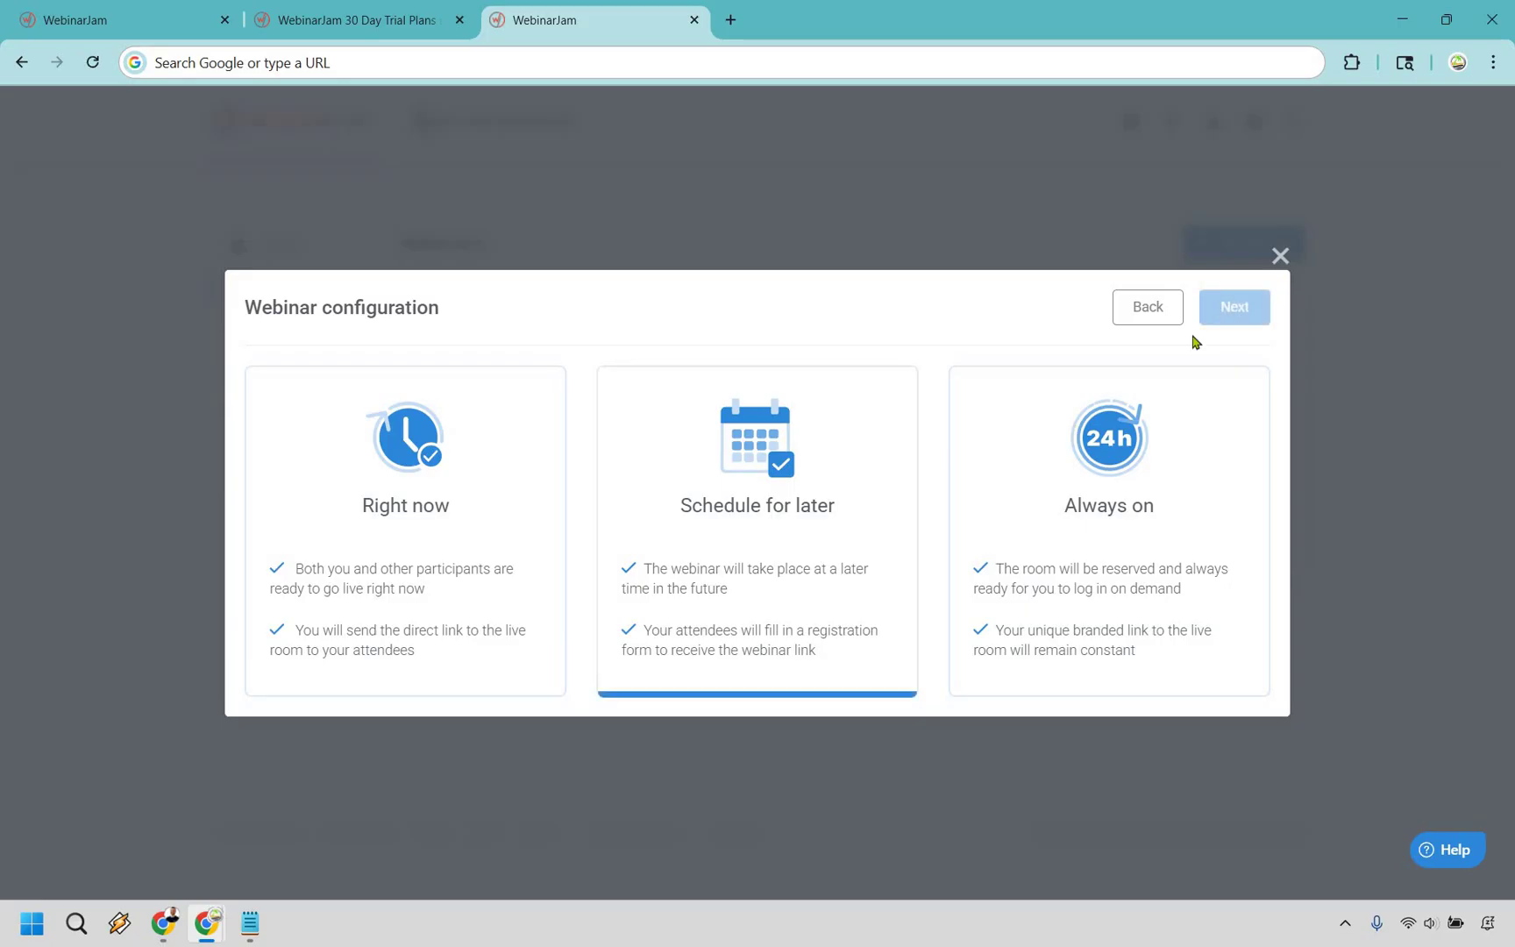
pyautogui.click(1219, 317)
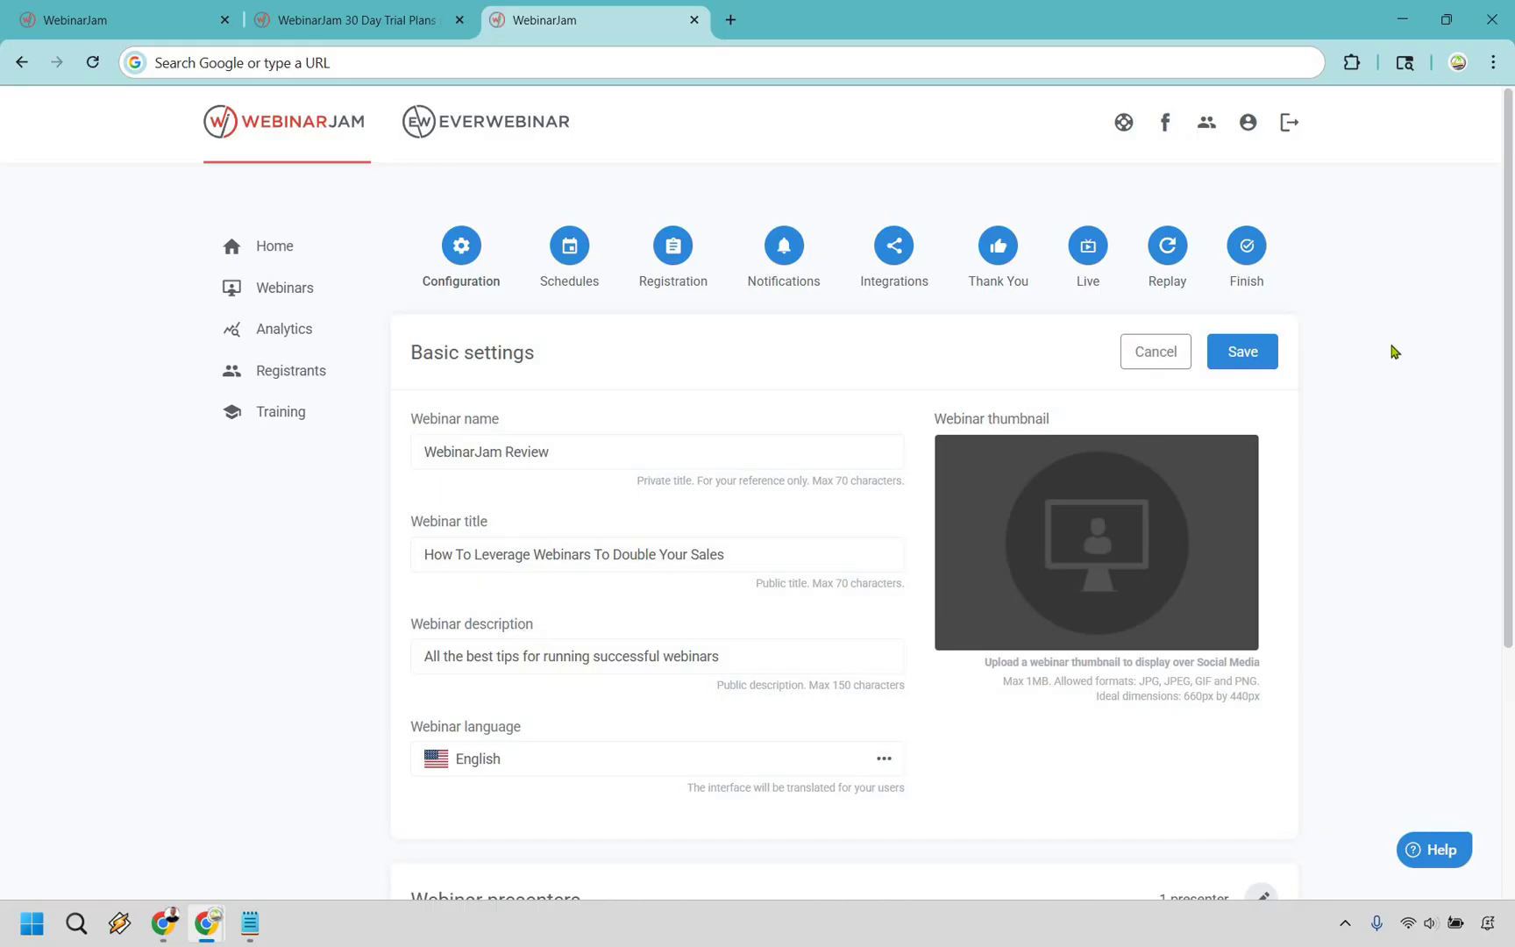
# - Save the basic settings, keep one presenter, and continue to the Webinar schedule
pyautogui.click(1250, 350)
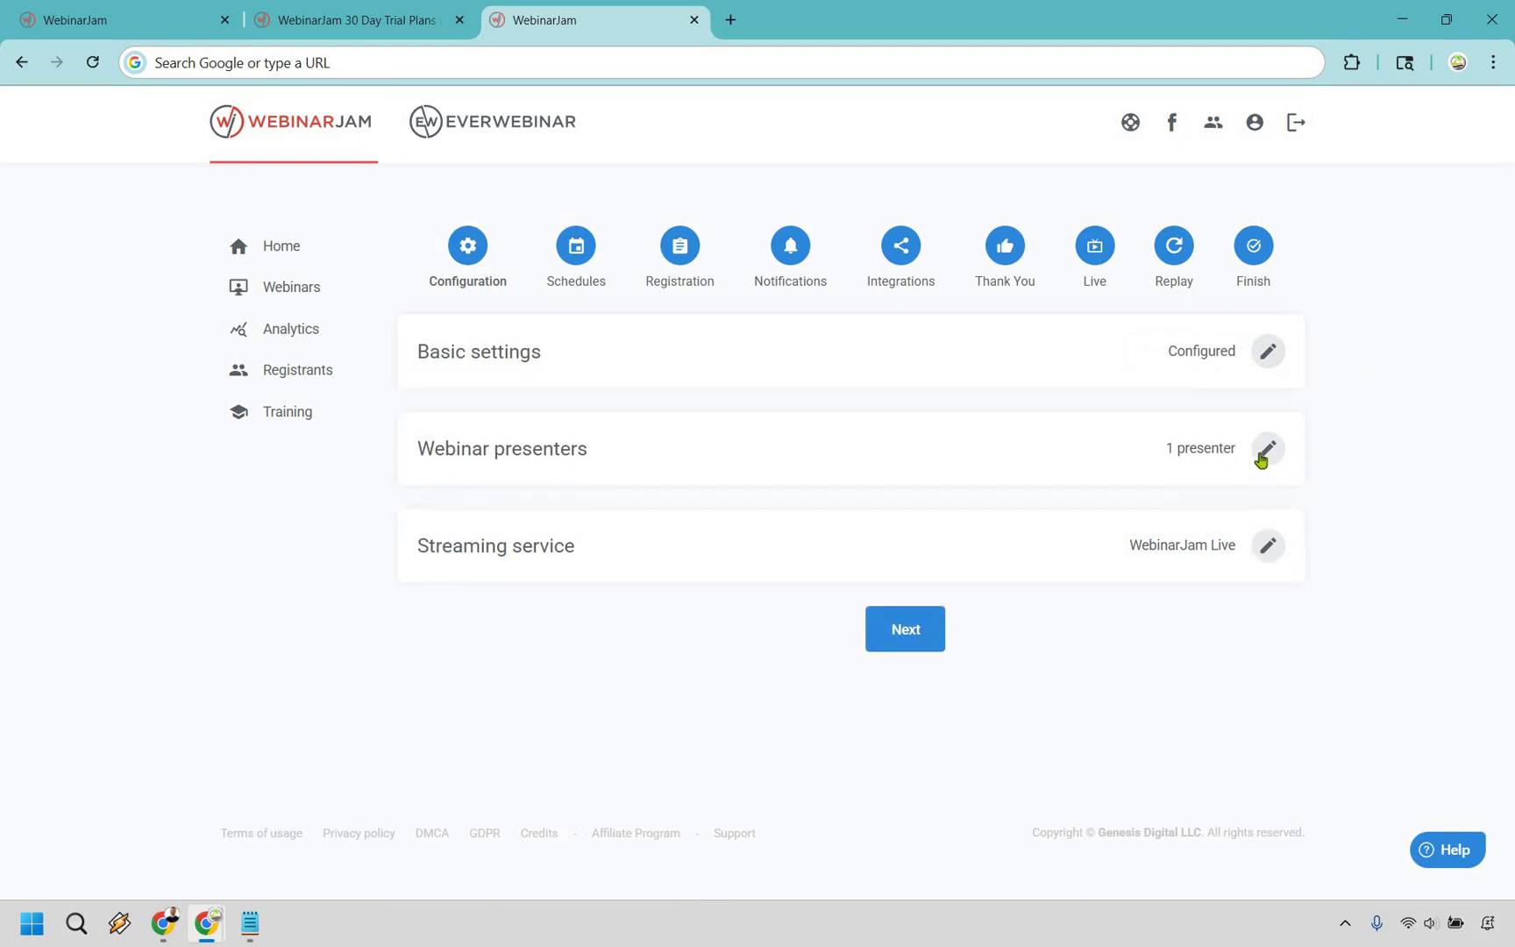
pyautogui.click(1263, 454)
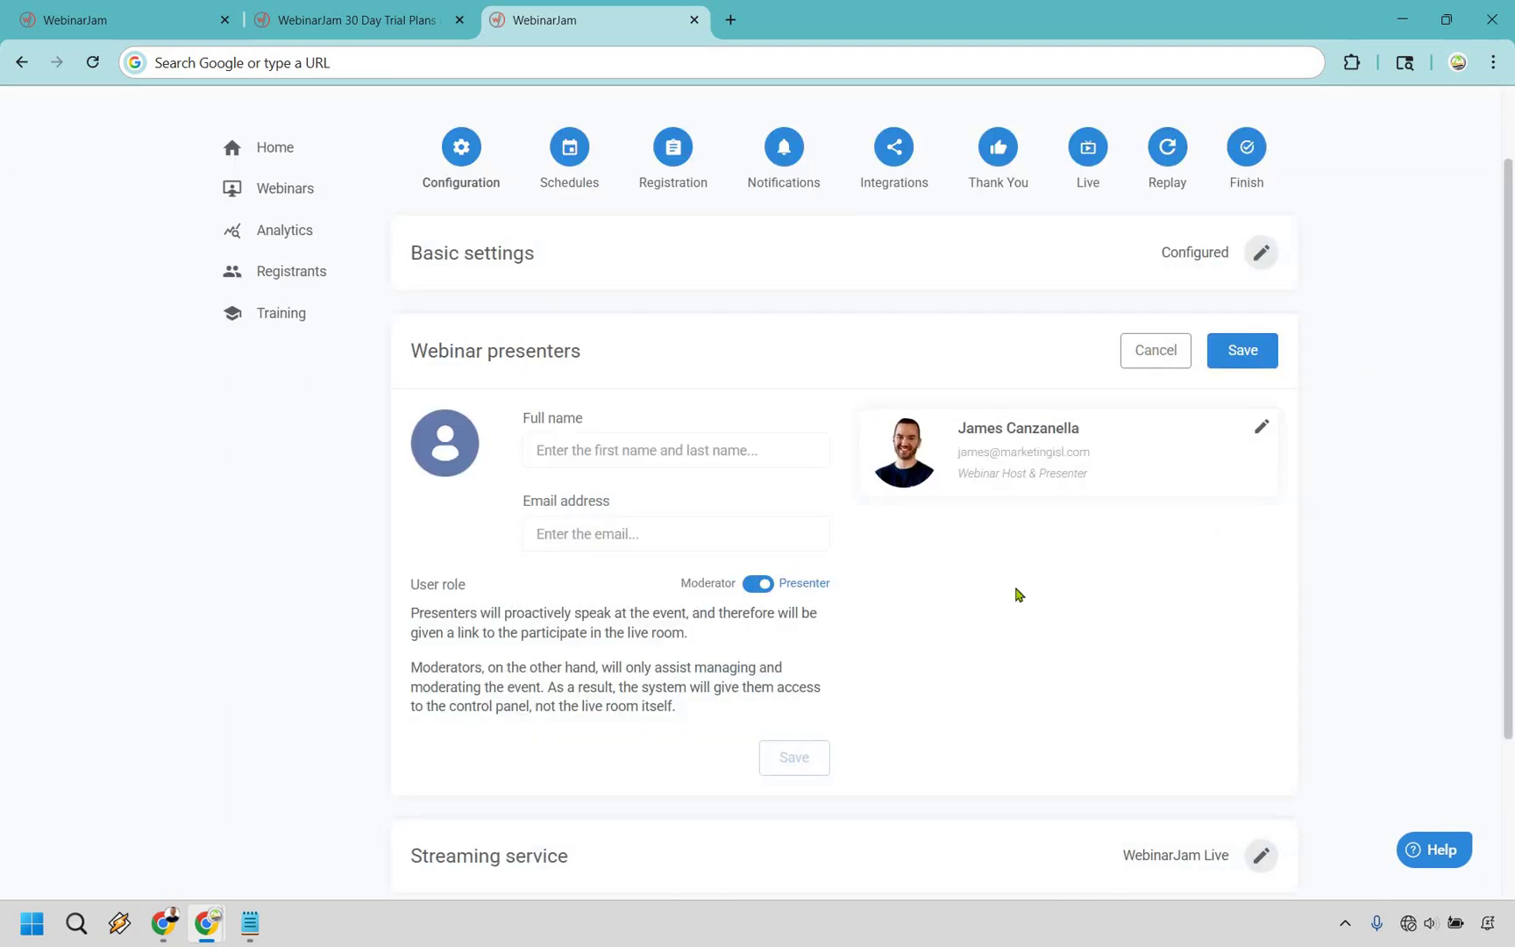
pyautogui.click(1252, 351)
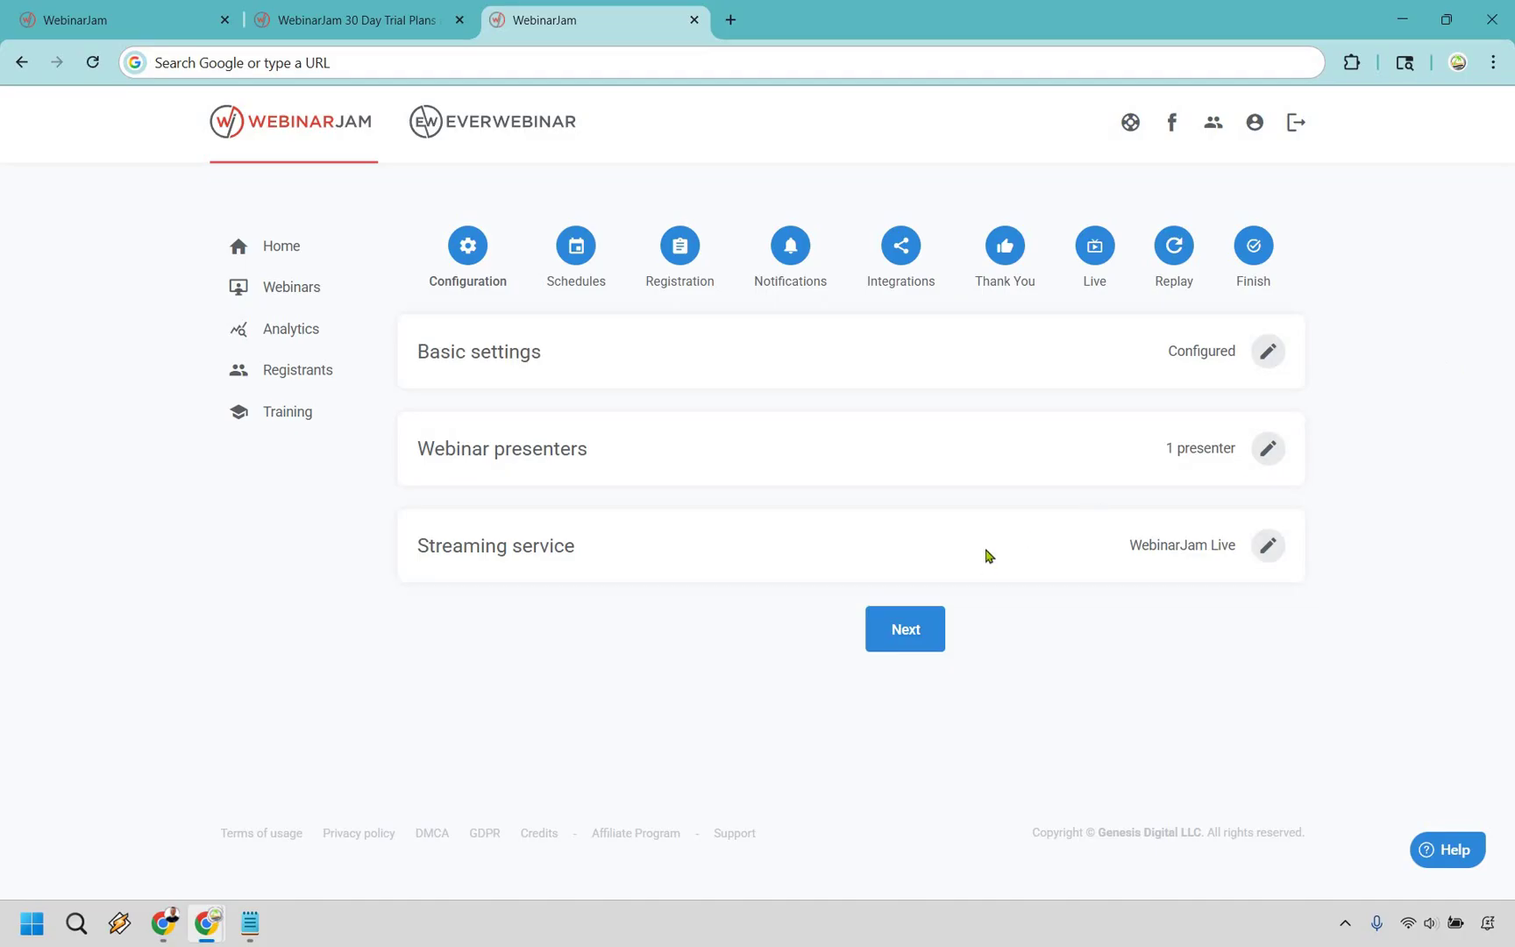
pyautogui.click(906, 632)
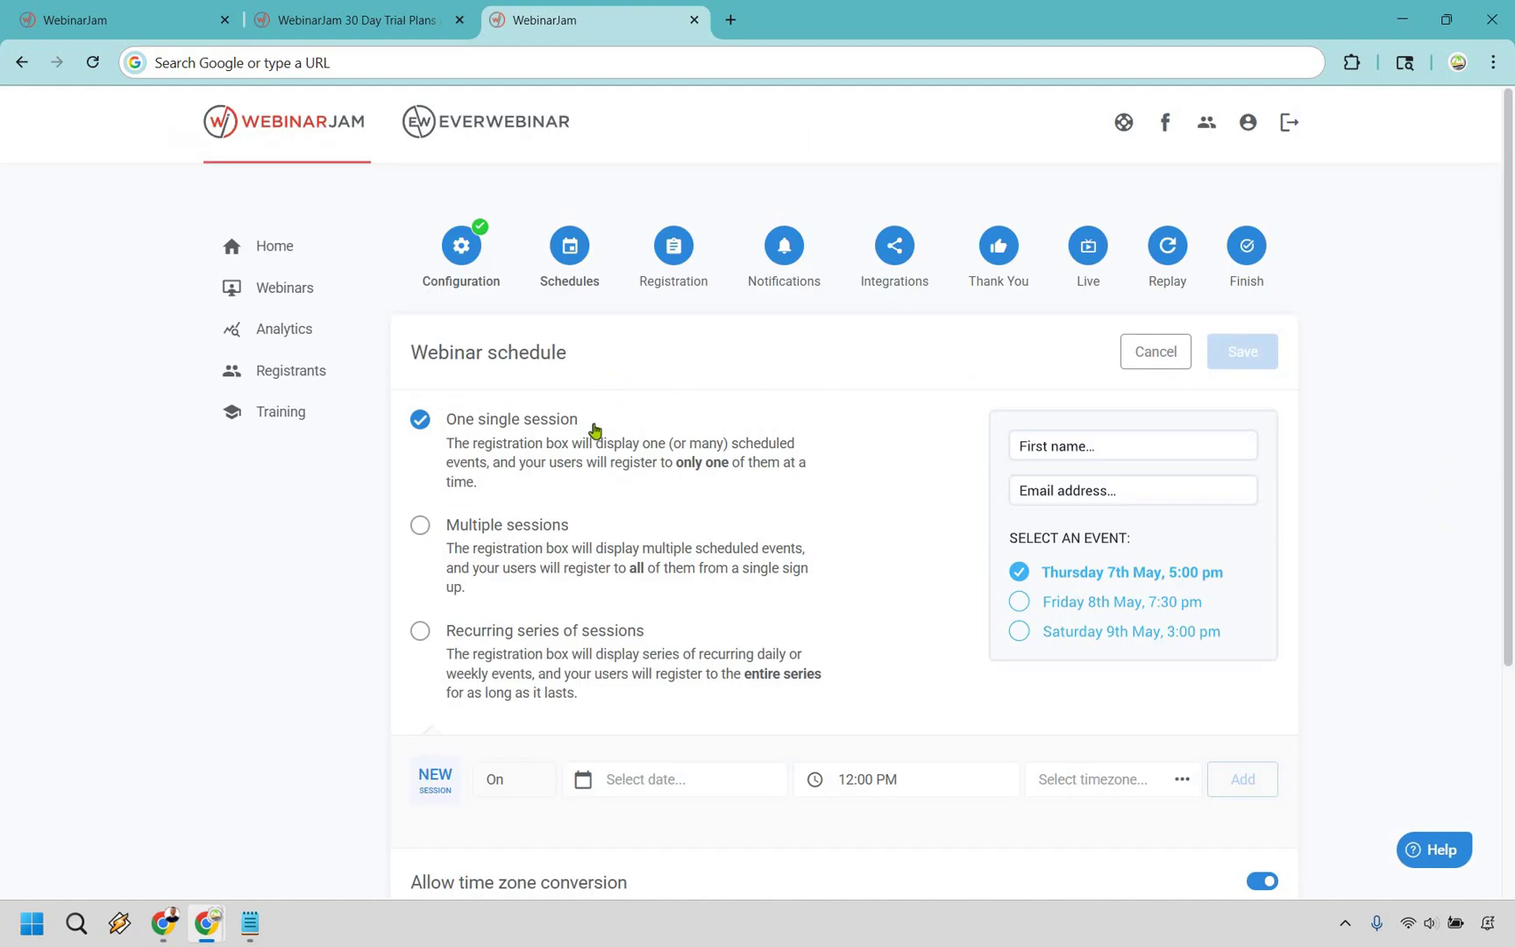
# - Set the new session to 2025-07-18 at 3:00 PM, (GMT -4:00) Eastern time zone
pyautogui.scroll(-1, 594, 429)
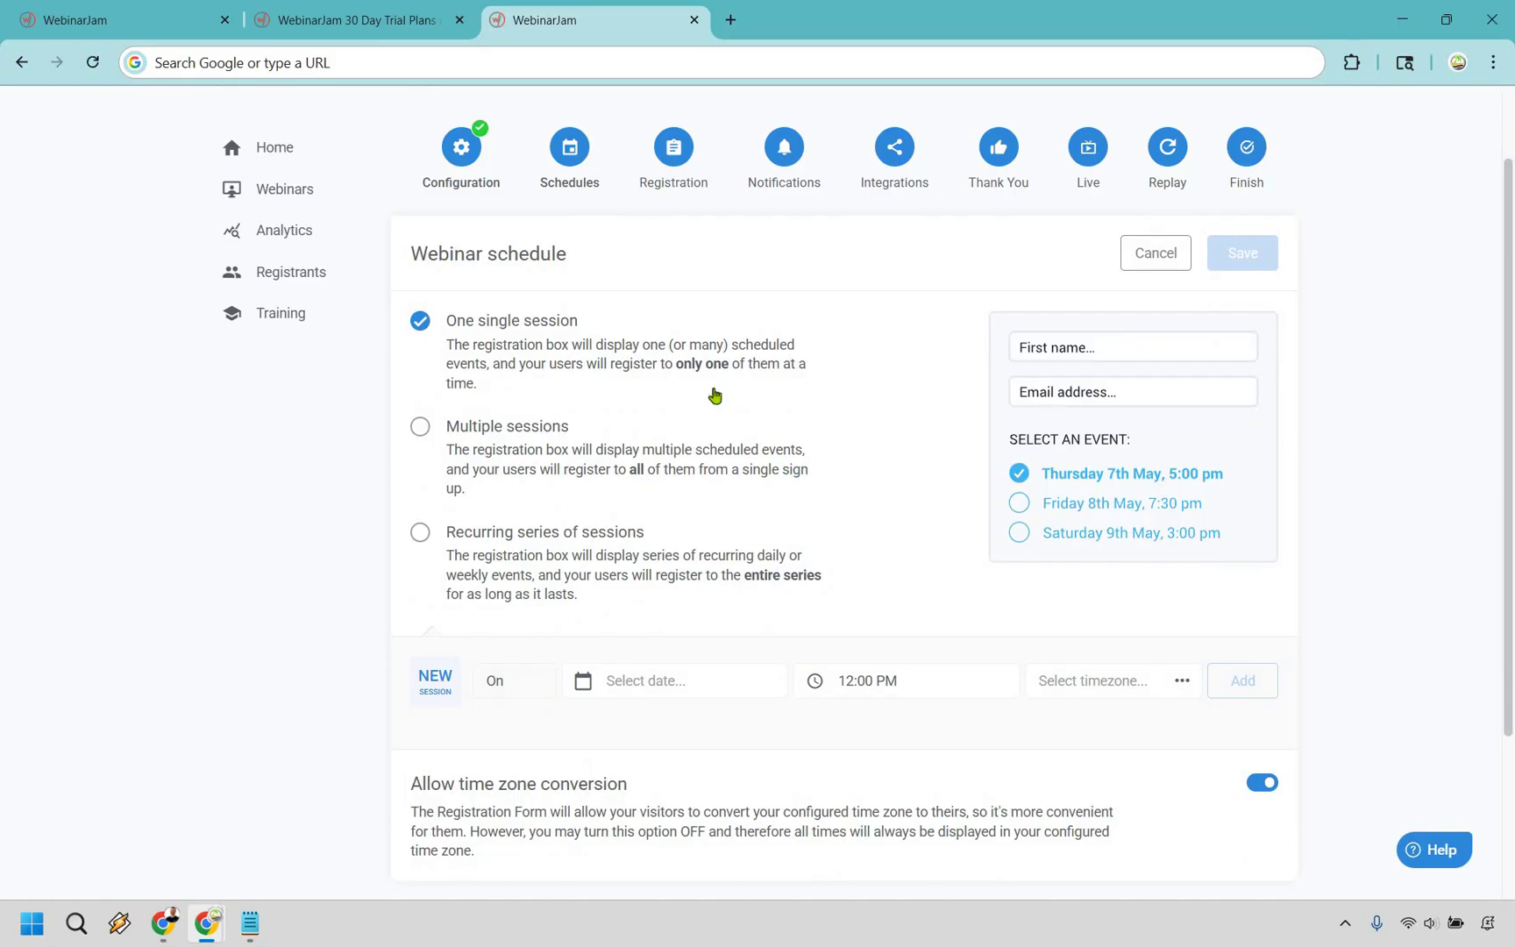
pyautogui.scroll(-1, 660, 578)
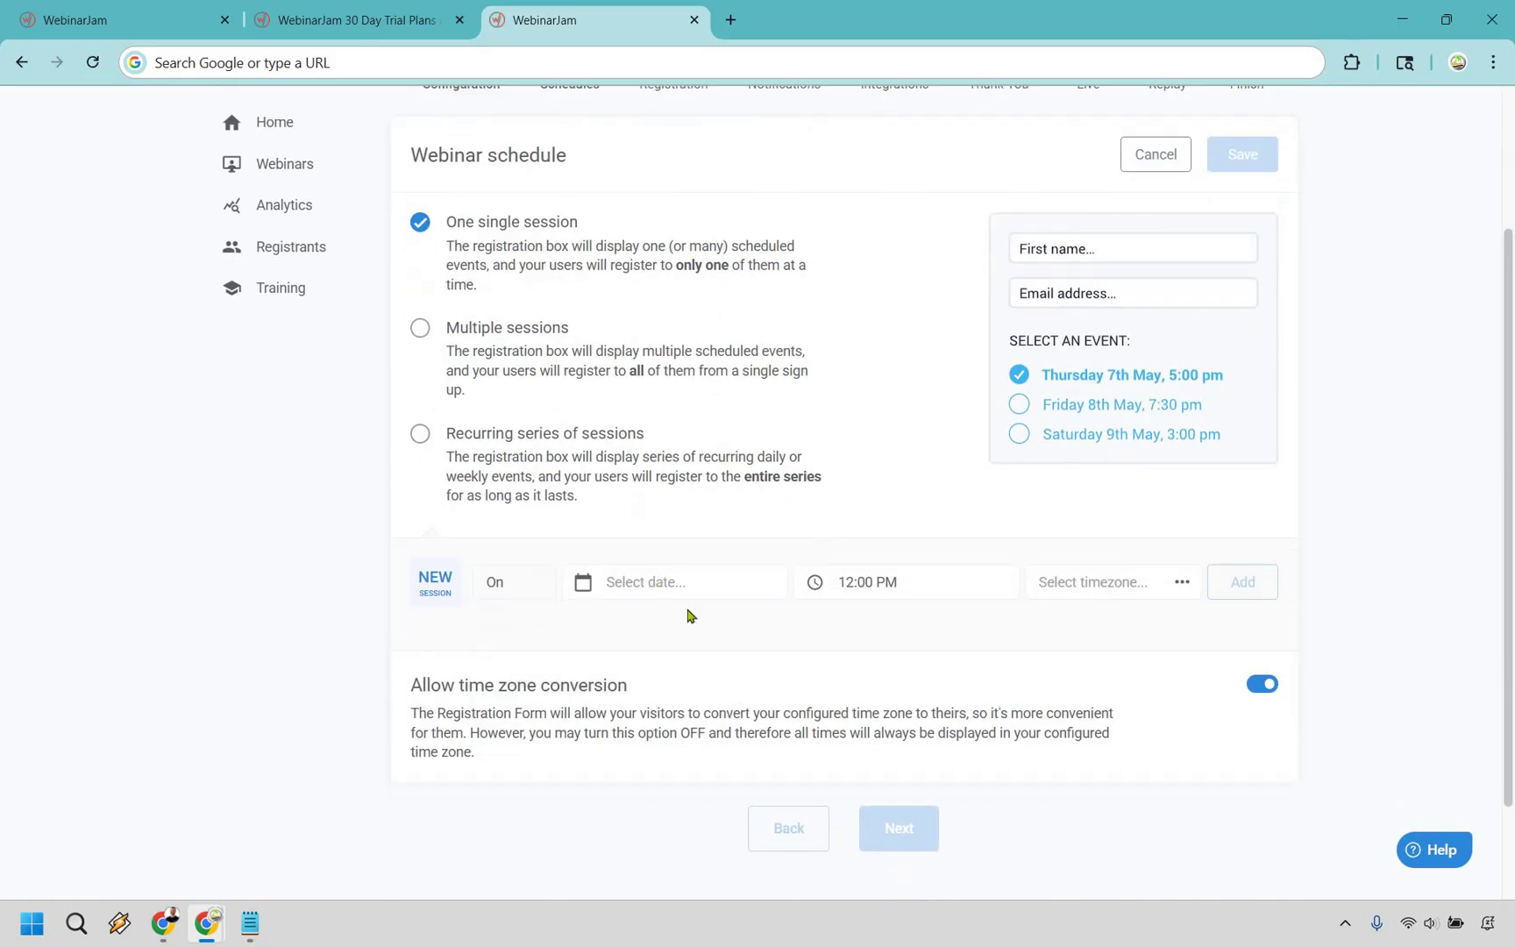
pyautogui.click(689, 587)
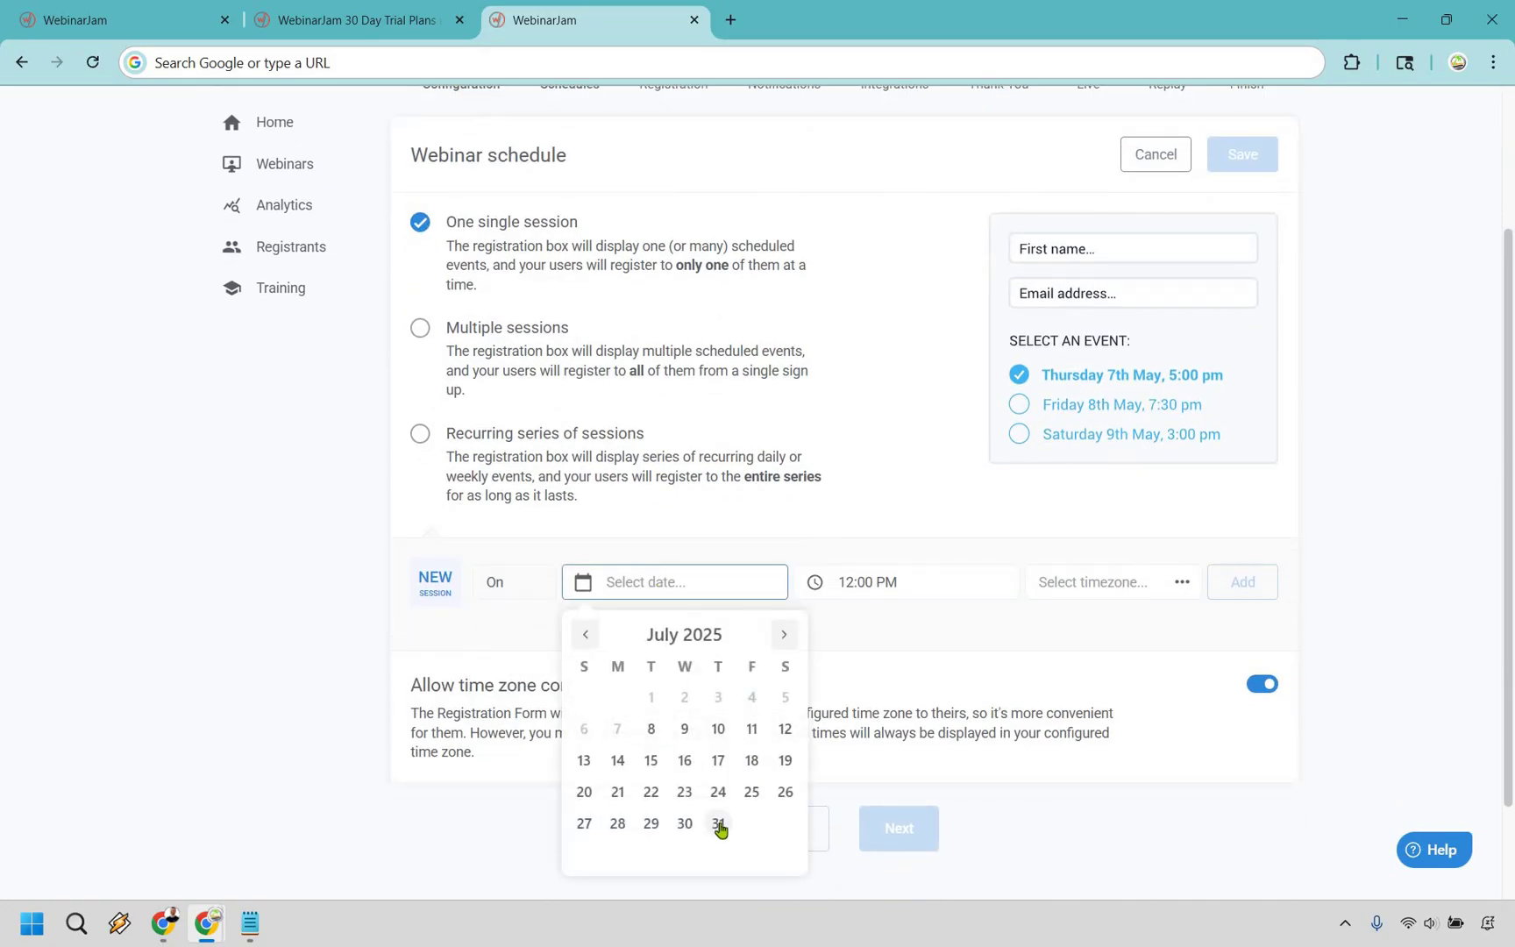
pyautogui.click(752, 760)
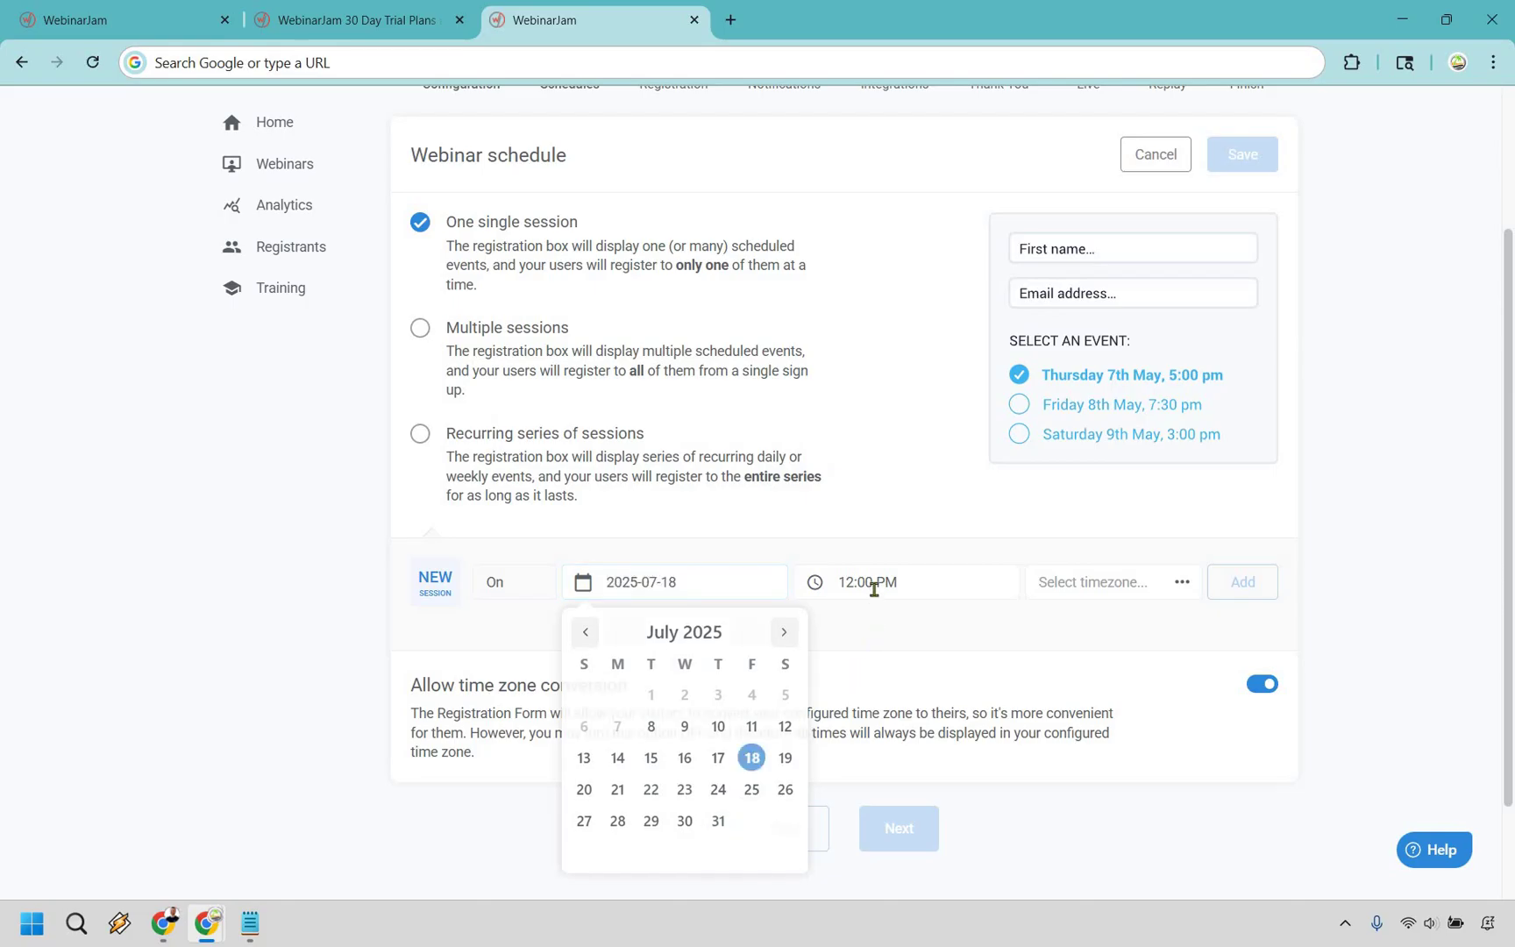
pyautogui.click(874, 590)
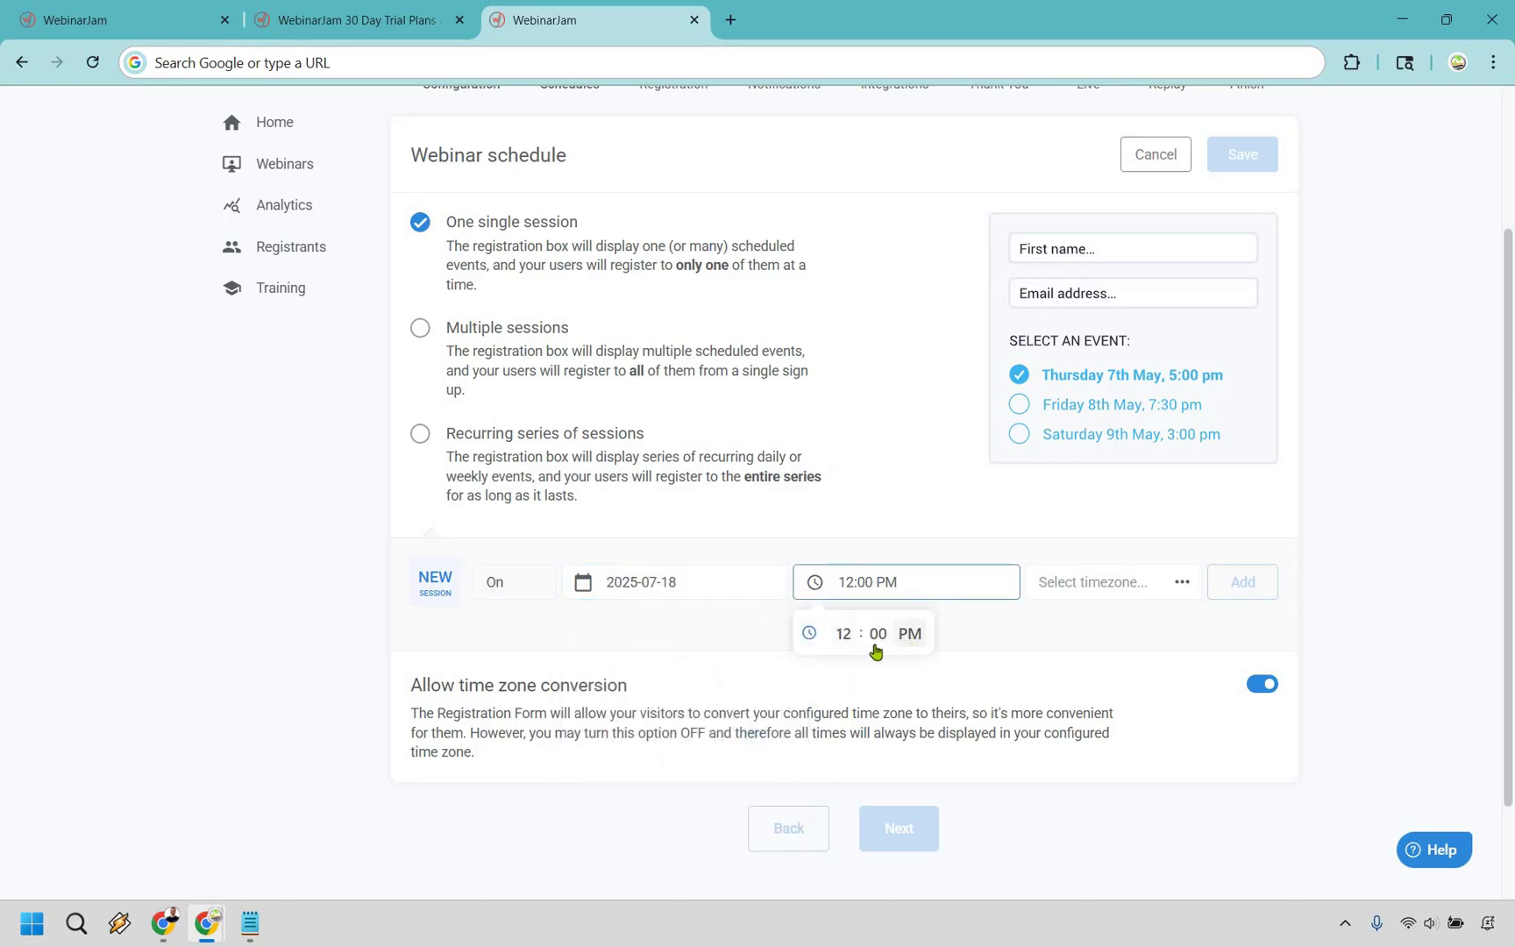
pyautogui.click(844, 633)
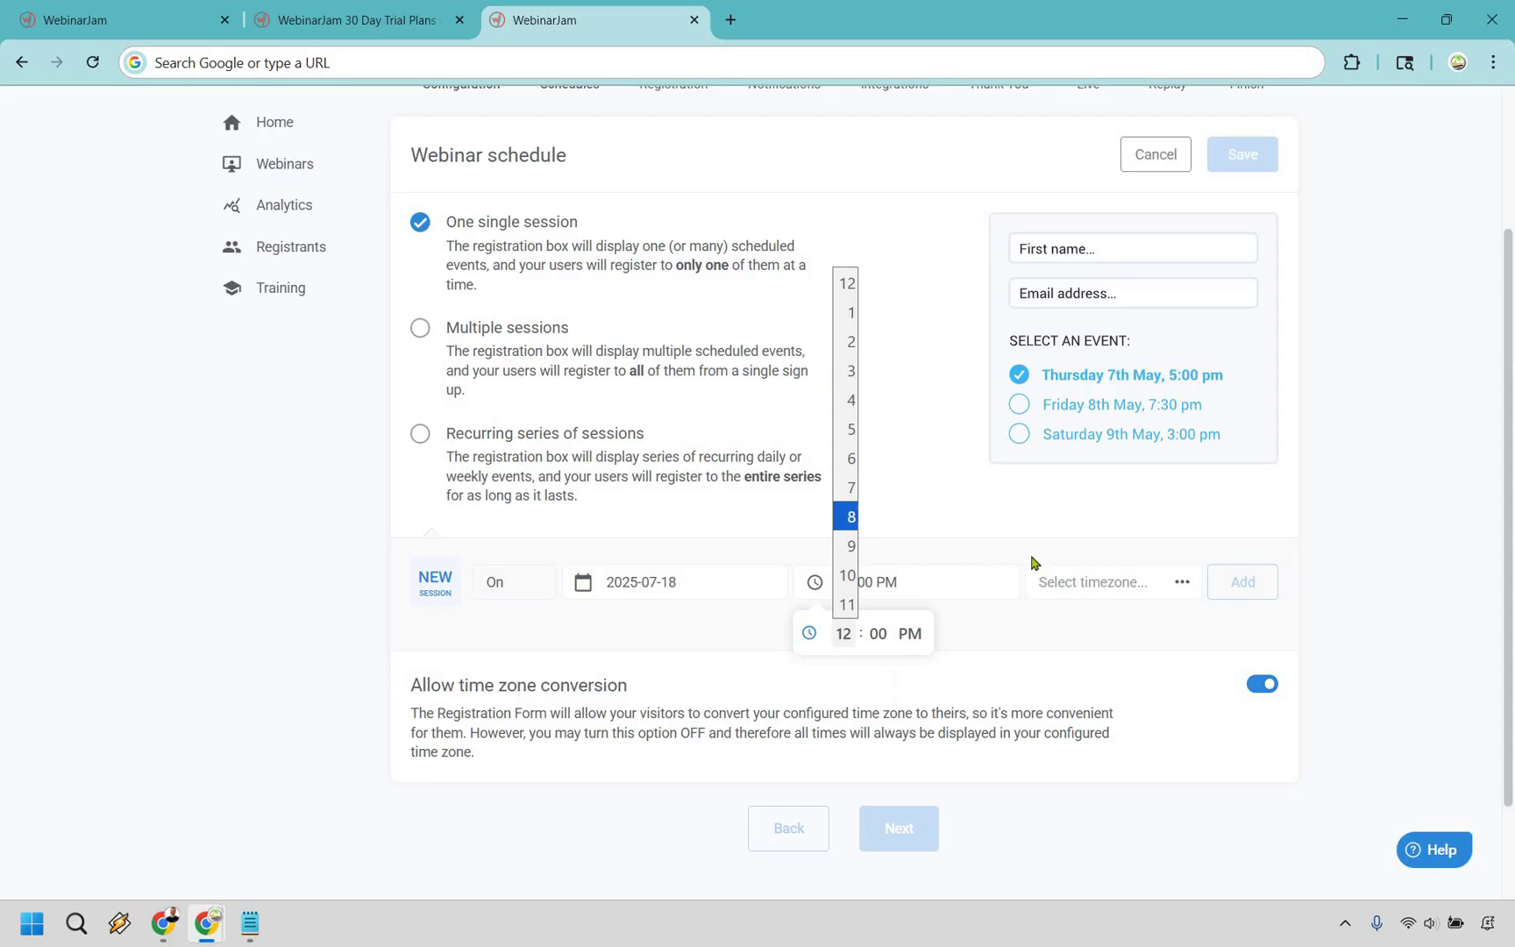
pyautogui.press('Up')
pyautogui.press('Up')
pyautogui.press('Up')
pyautogui.press('Up')
pyautogui.press('Up')
pyautogui.click(1082, 585)
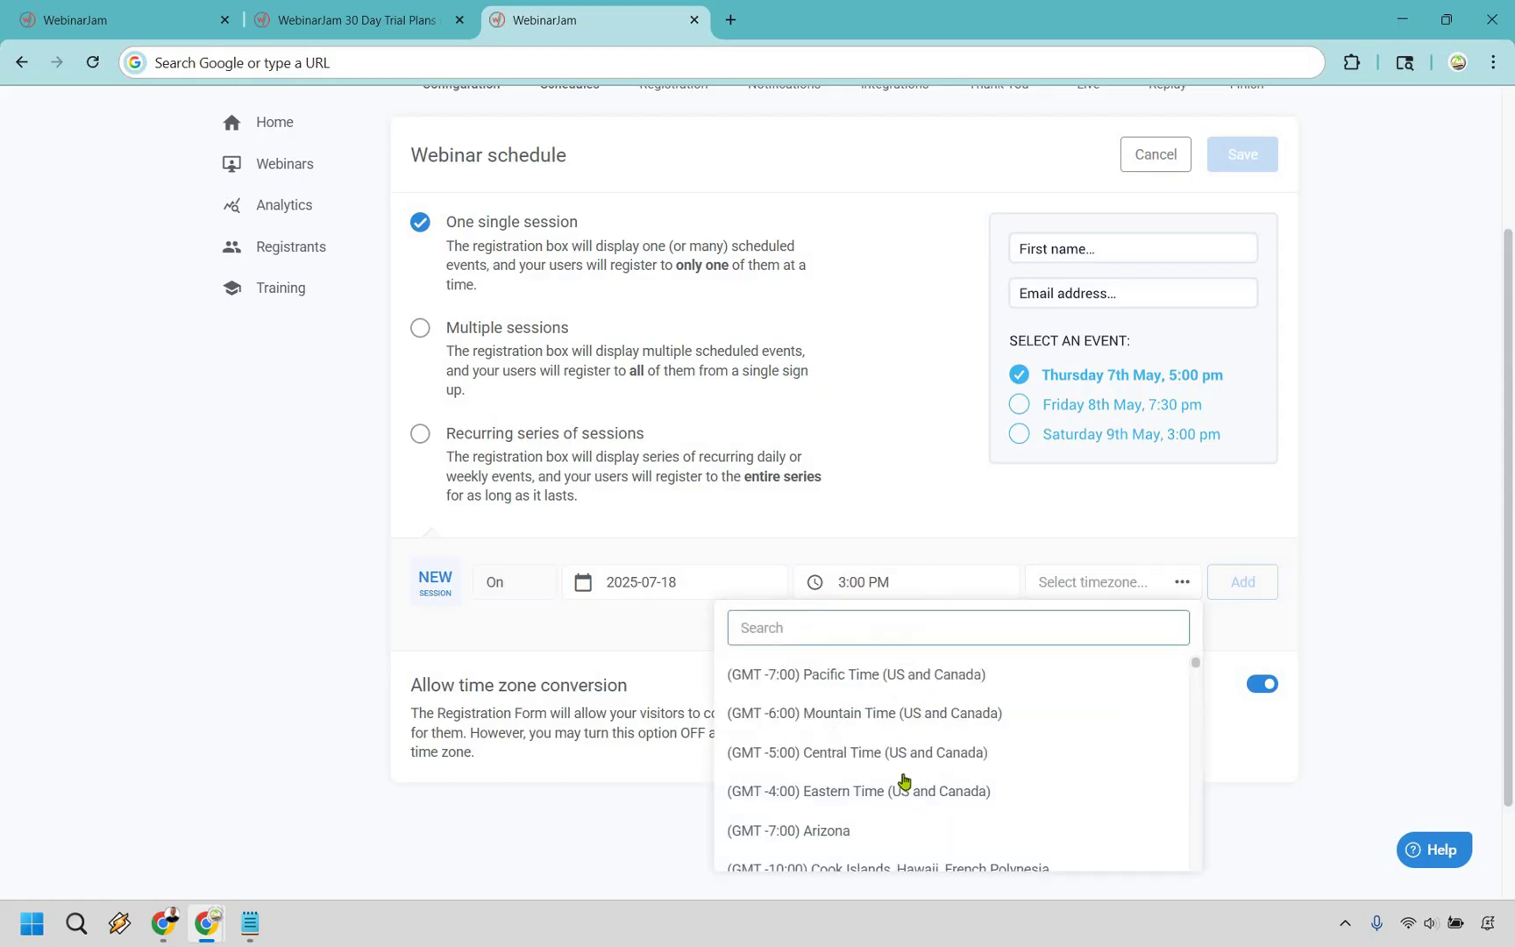
pyautogui.press('Down')
pyautogui.press('Down')
pyautogui.press('Down')
pyautogui.press('Down')
pyautogui.press('Return')
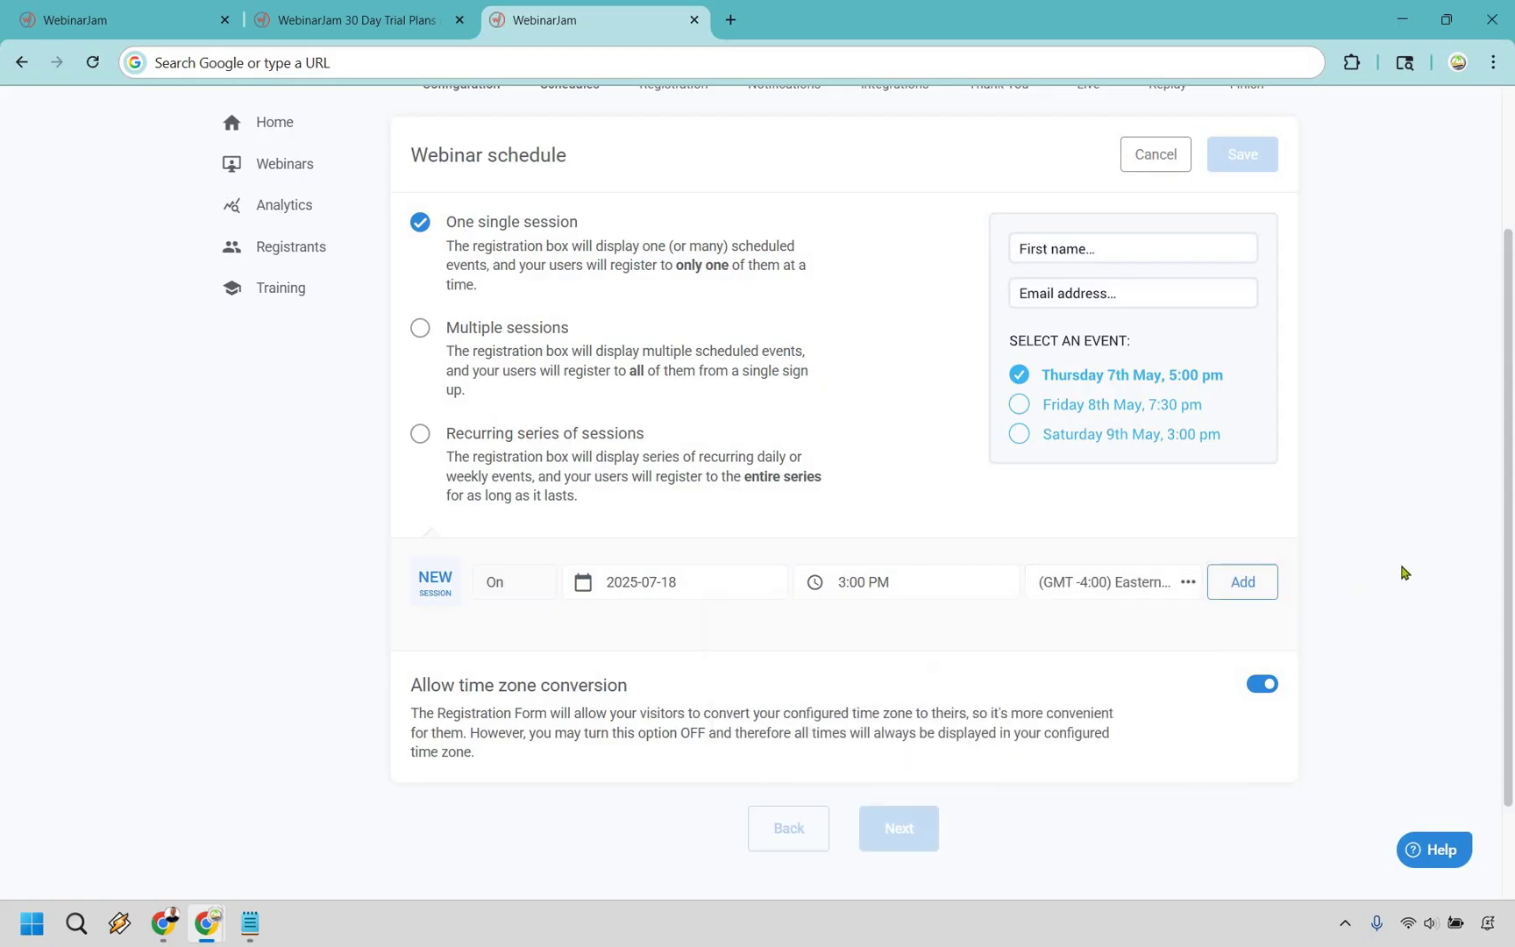
# - Add the session to the schedule and save the webinar schedule
pyautogui.press('Return')
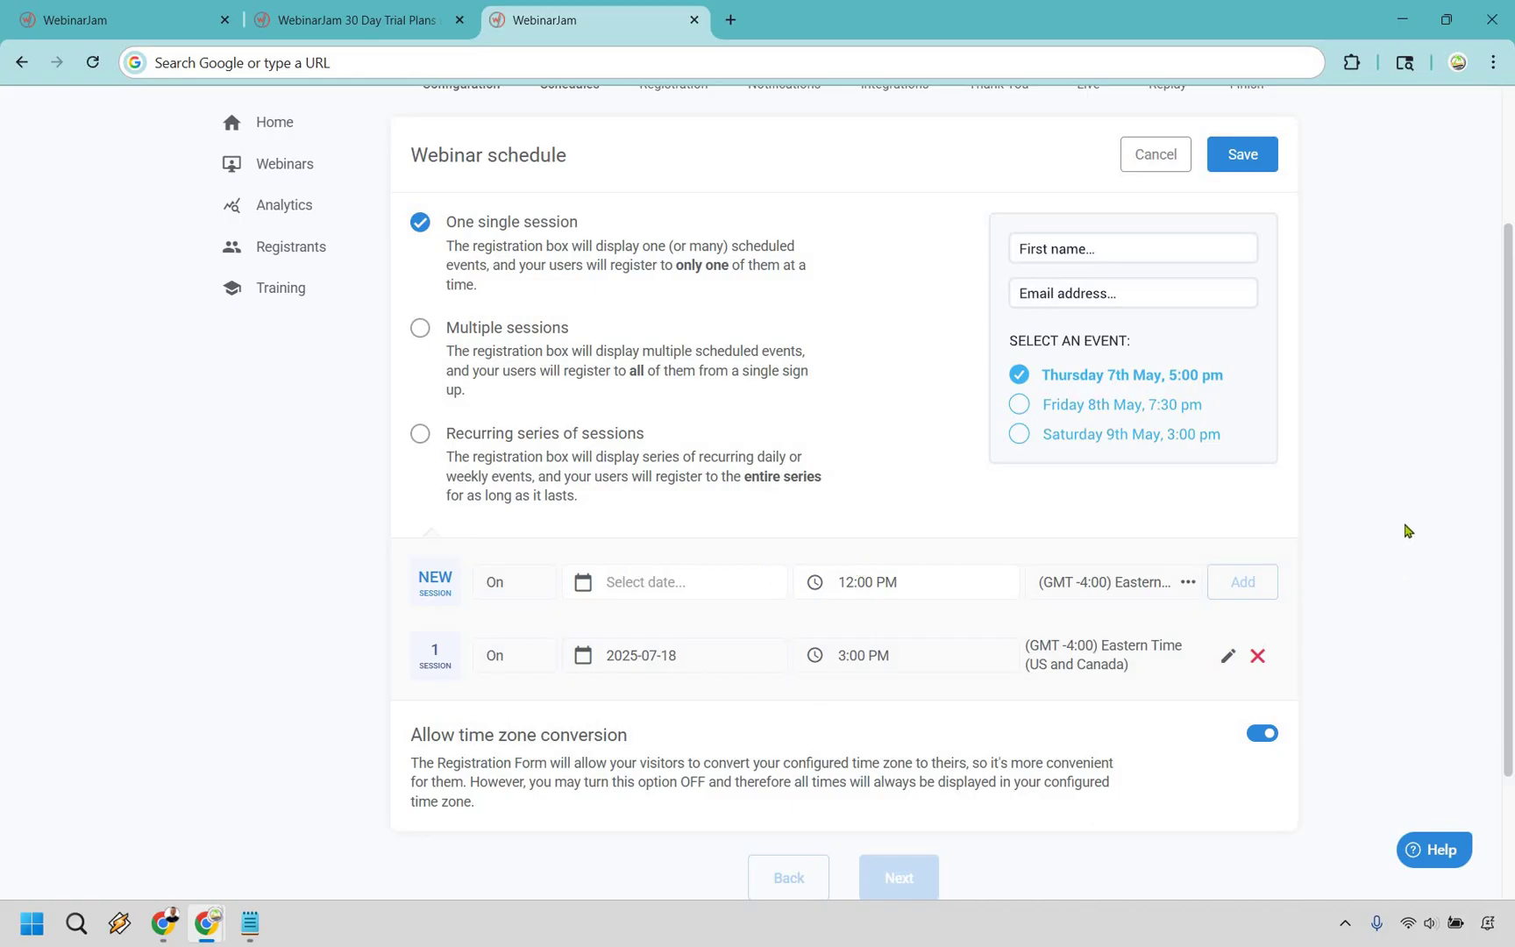
pyautogui.scroll(-2, 667, 575)
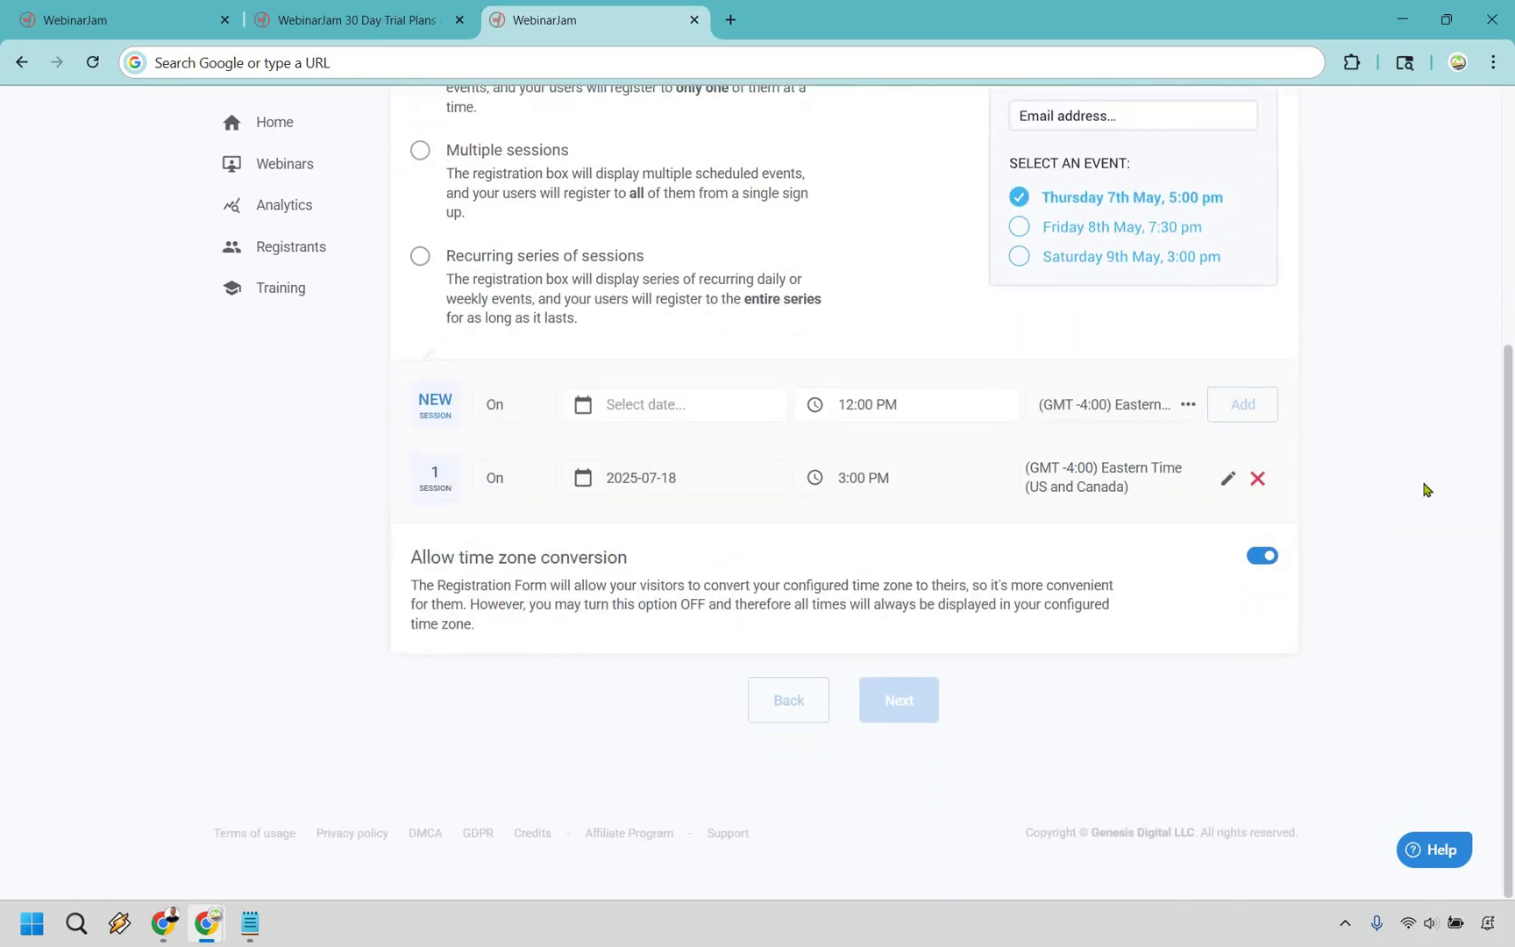
pyautogui.scroll(4, 1271, 355)
pyautogui.click(1250, 351)
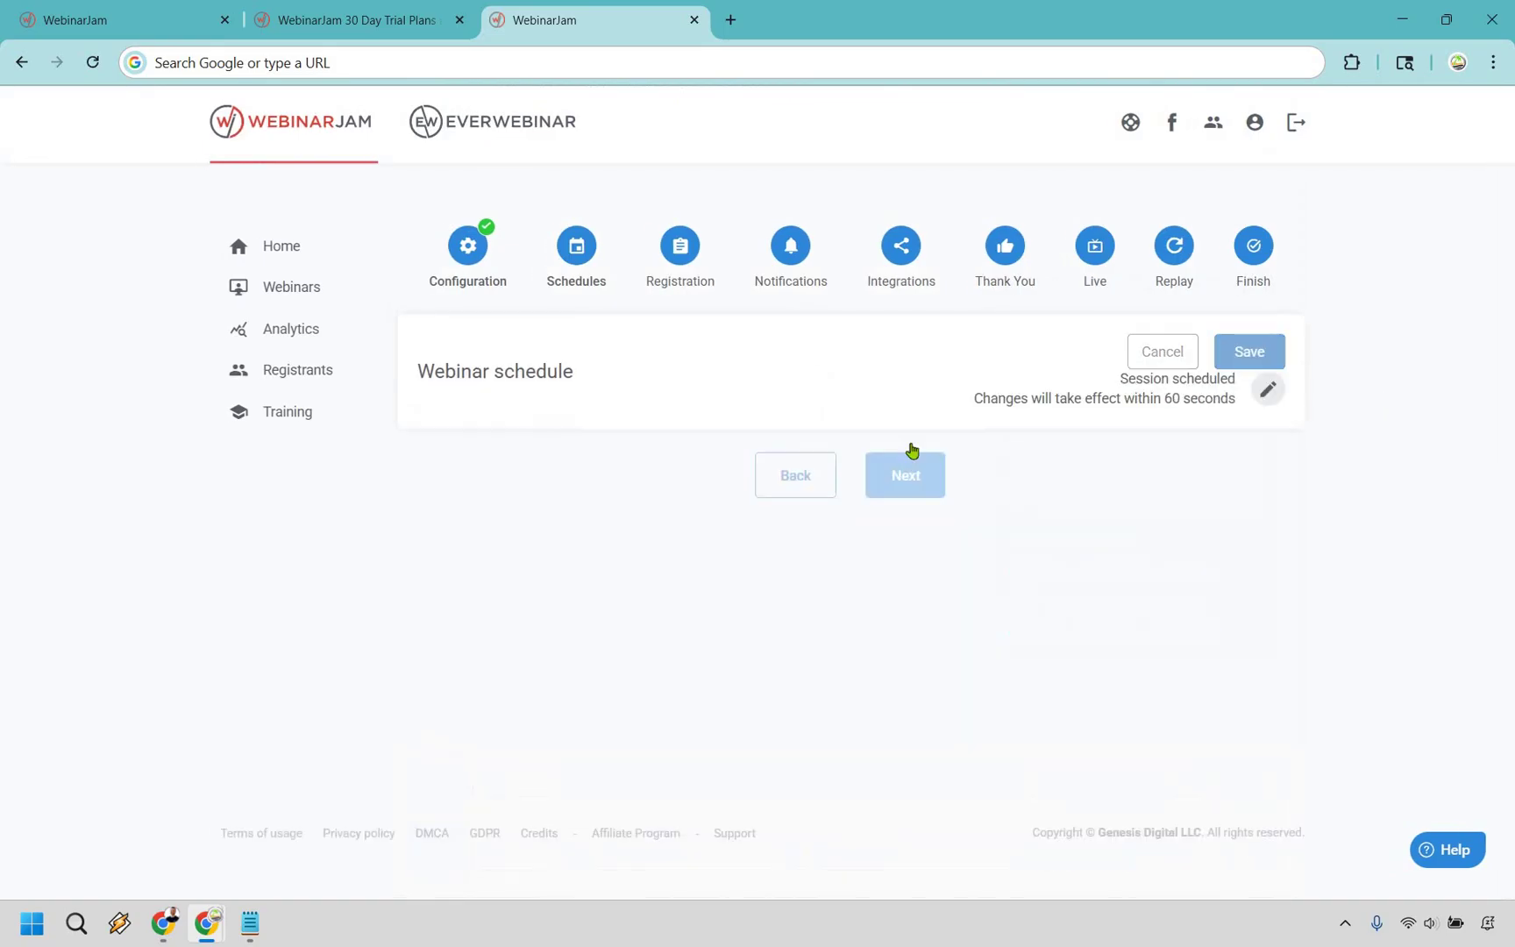
# - Open the registration page design and customize the selected template with the Registration button layout
pyautogui.click(910, 436)
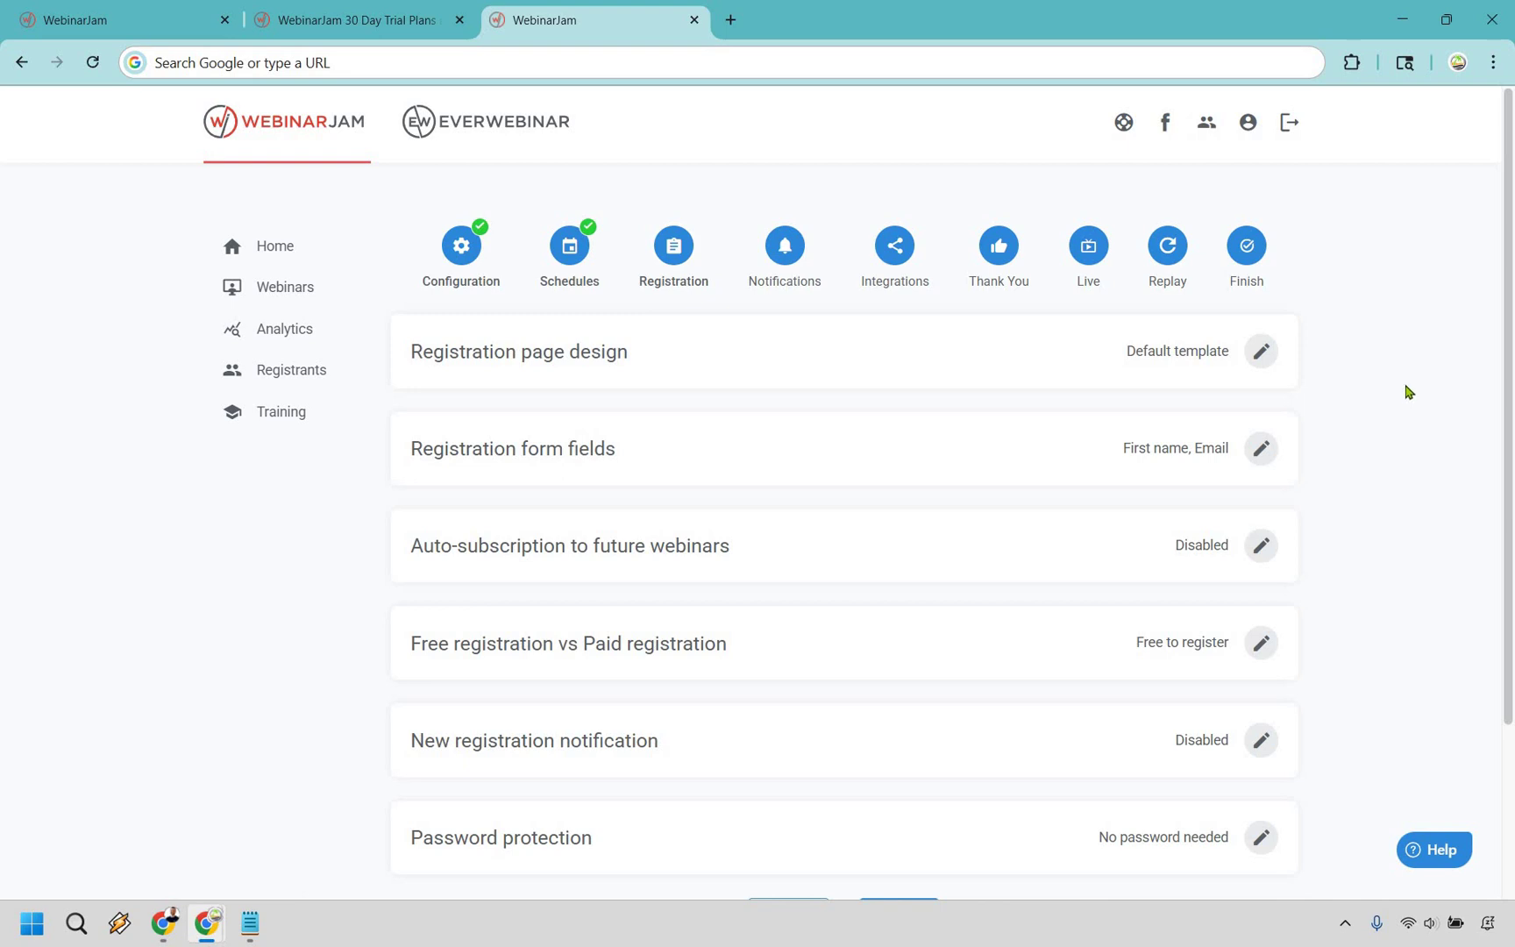
pyautogui.click(1260, 353)
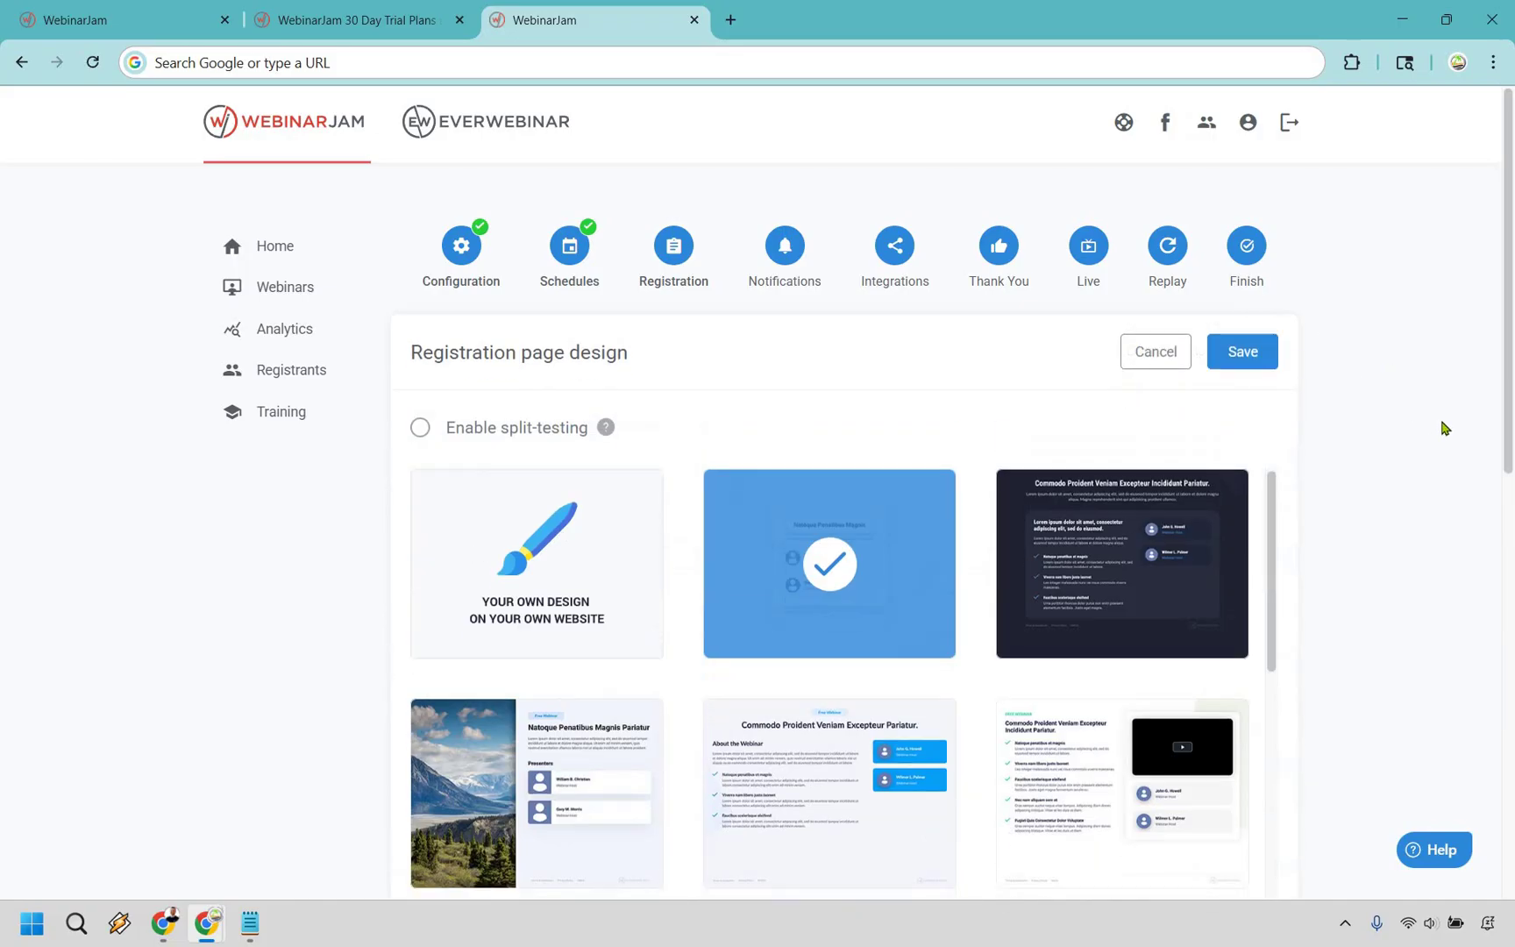
pyautogui.scroll(-2, 1445, 427)
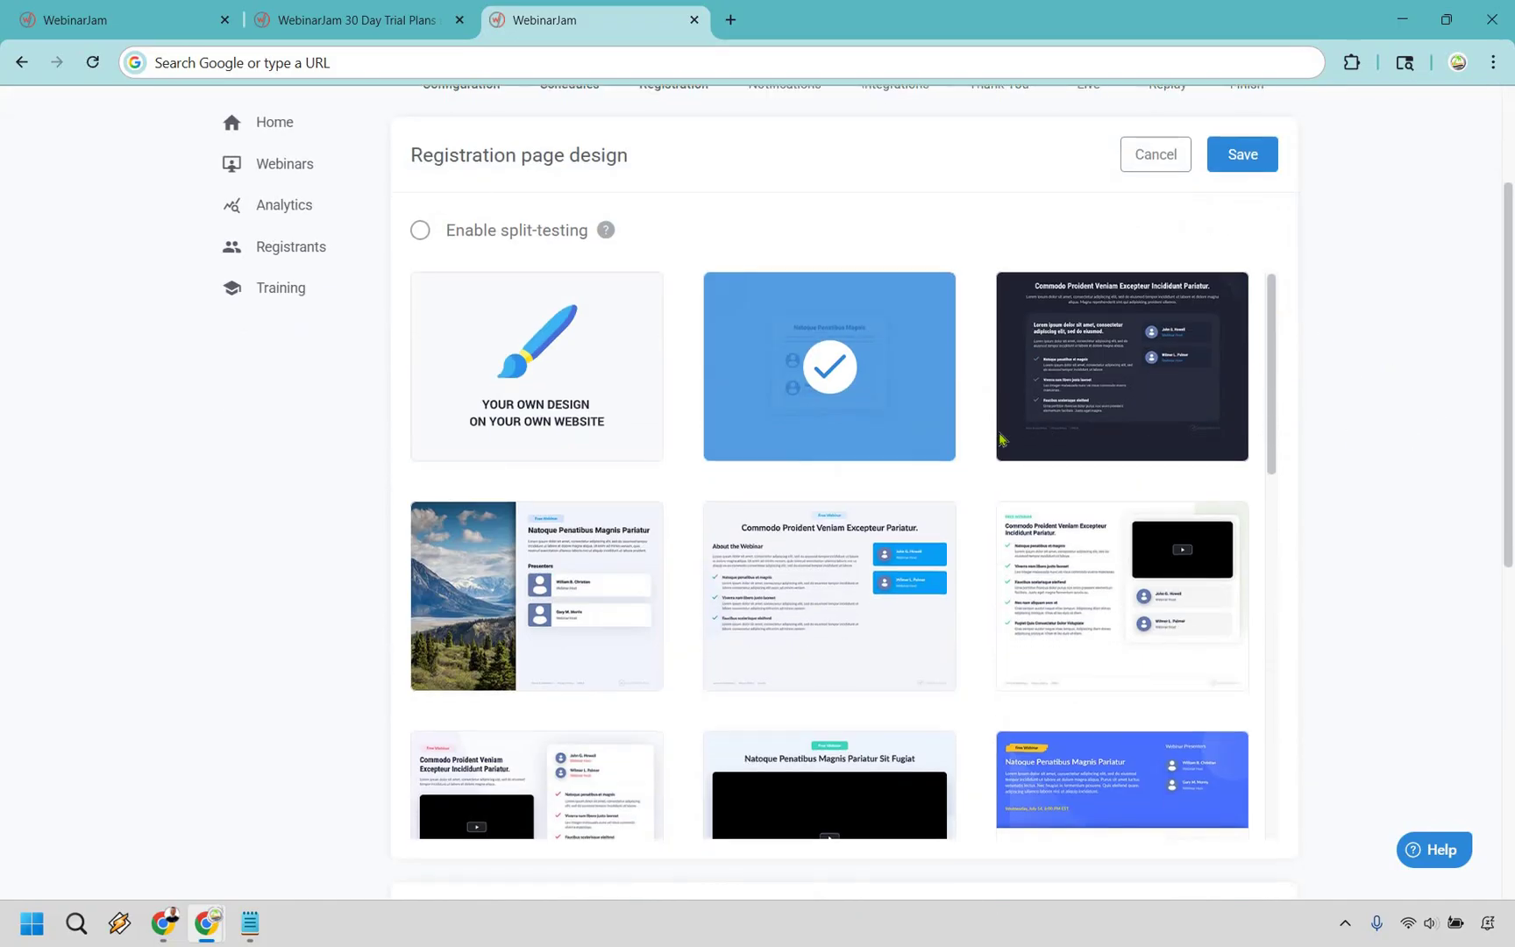
pyautogui.scroll(-2, 997, 430)
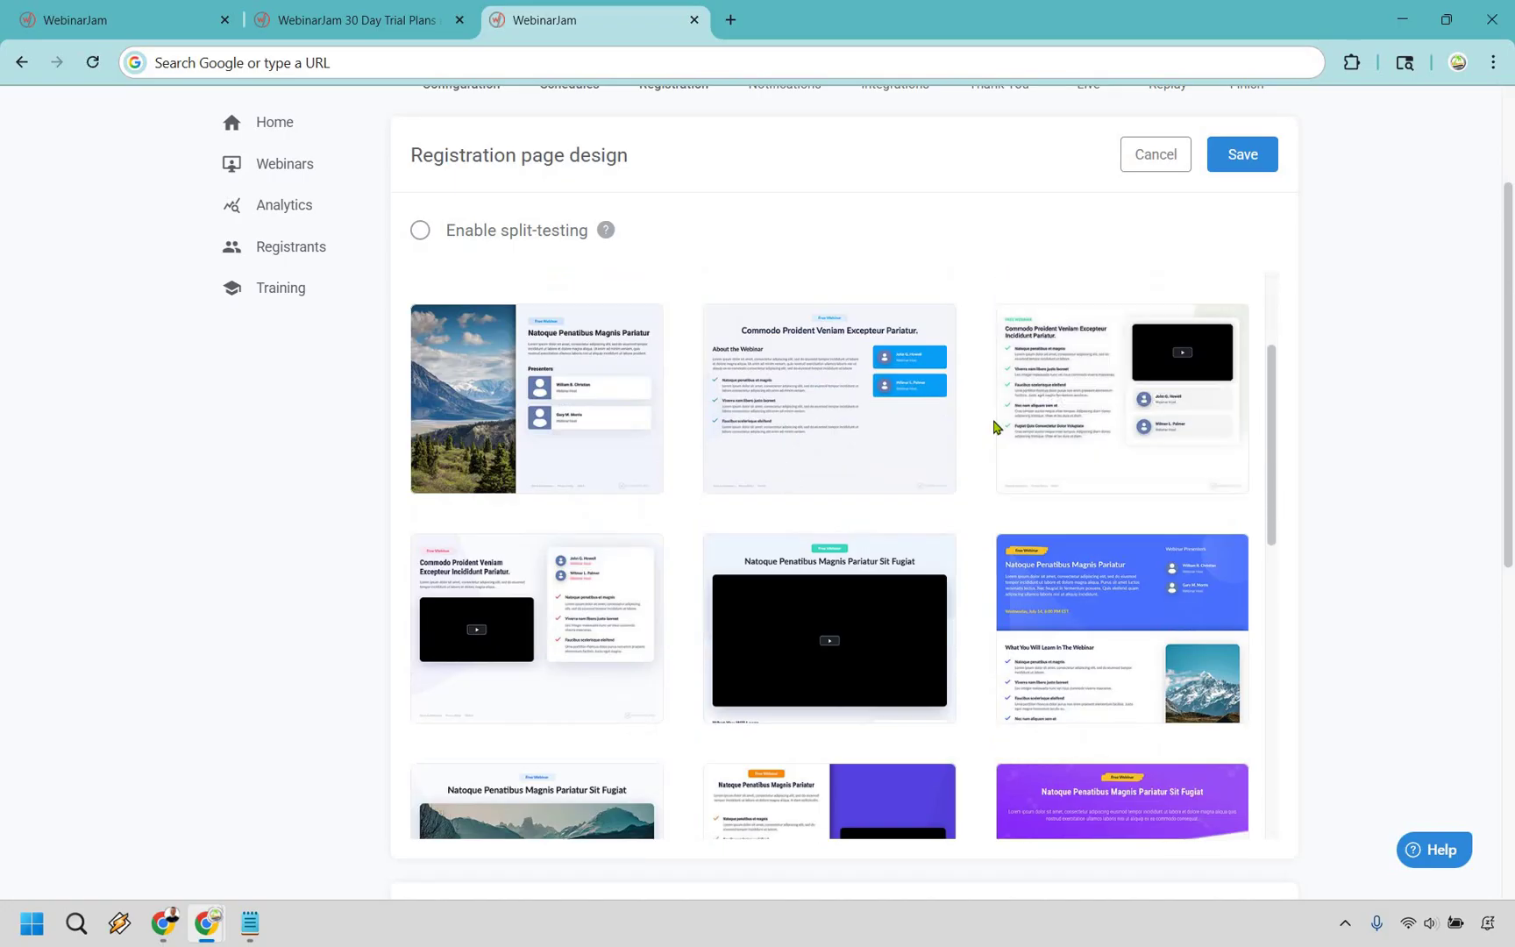
pyautogui.scroll(-9, 993, 427)
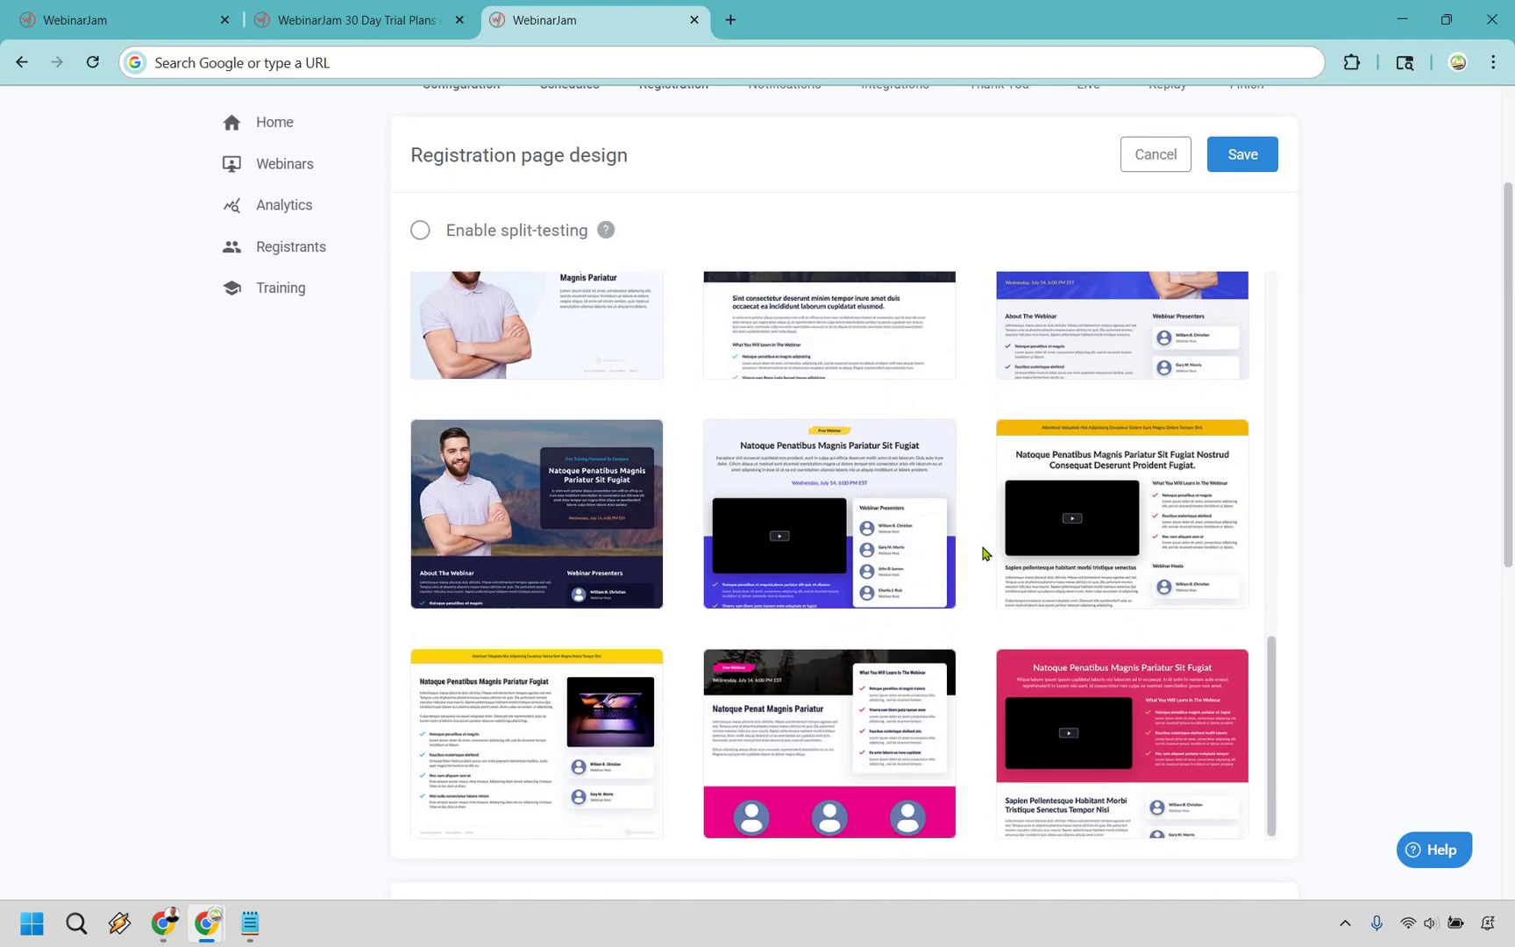
pyautogui.scroll(10, 984, 553)
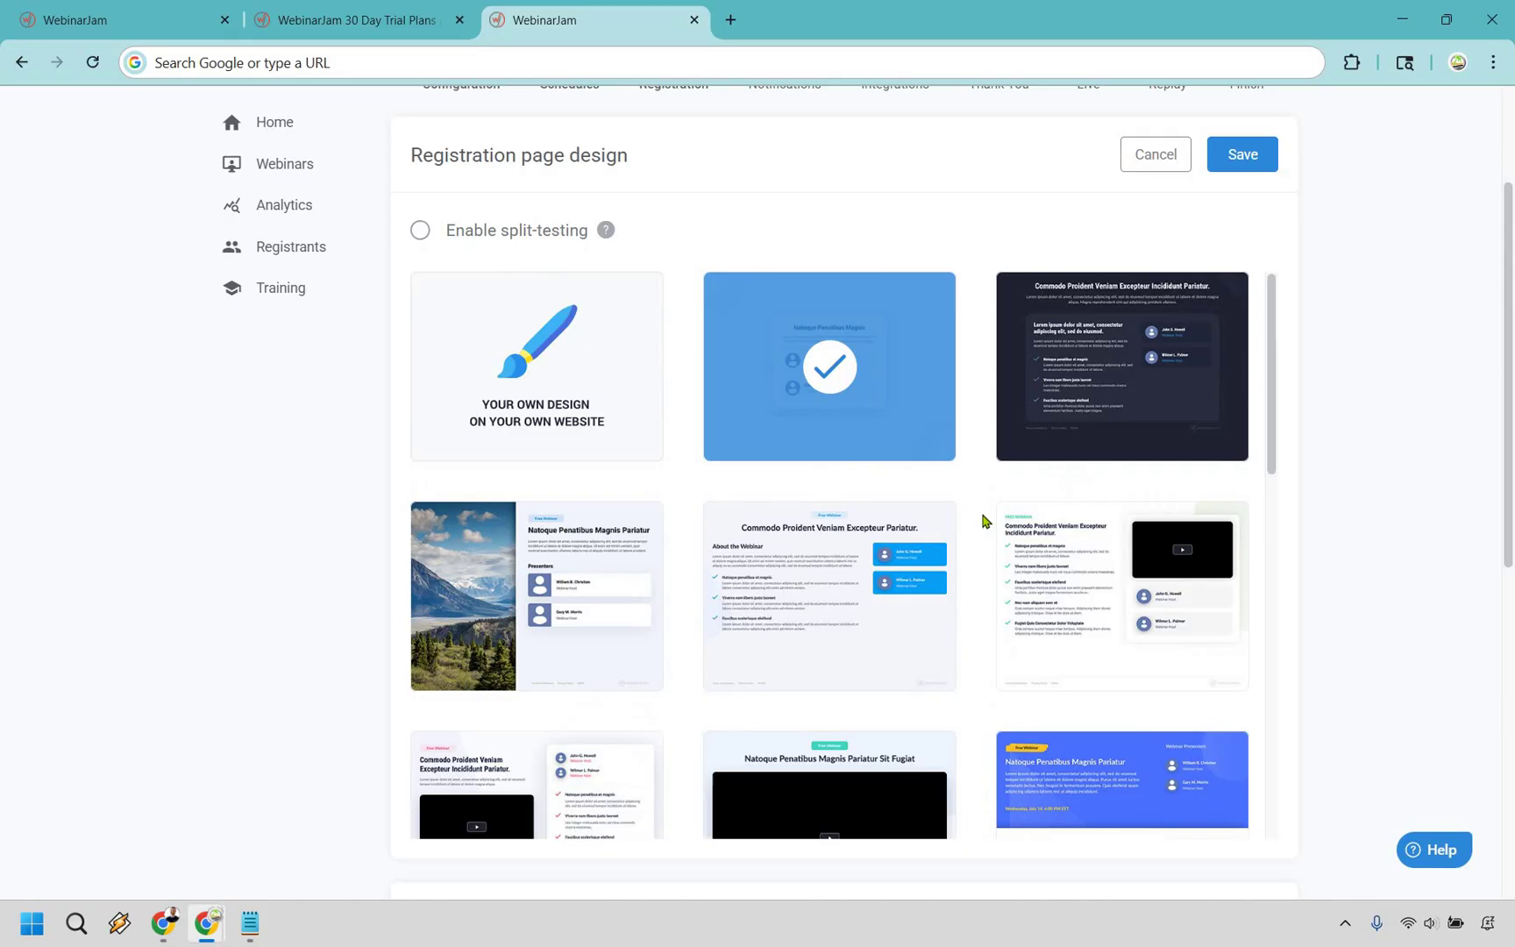
pyautogui.moveTo(816, 438)
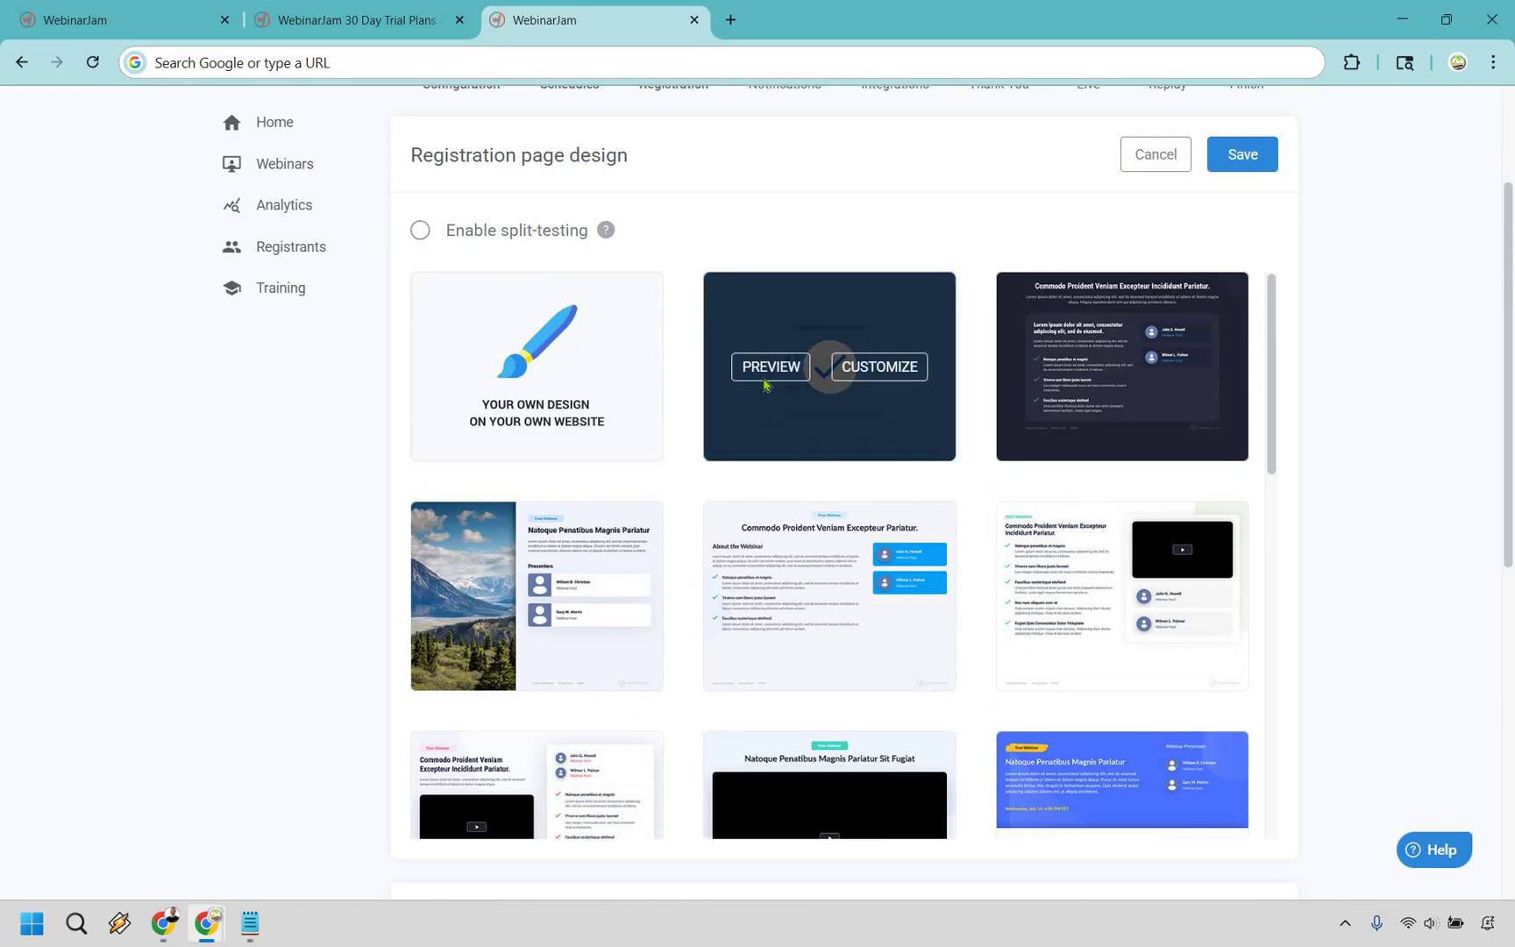
pyautogui.click(879, 368)
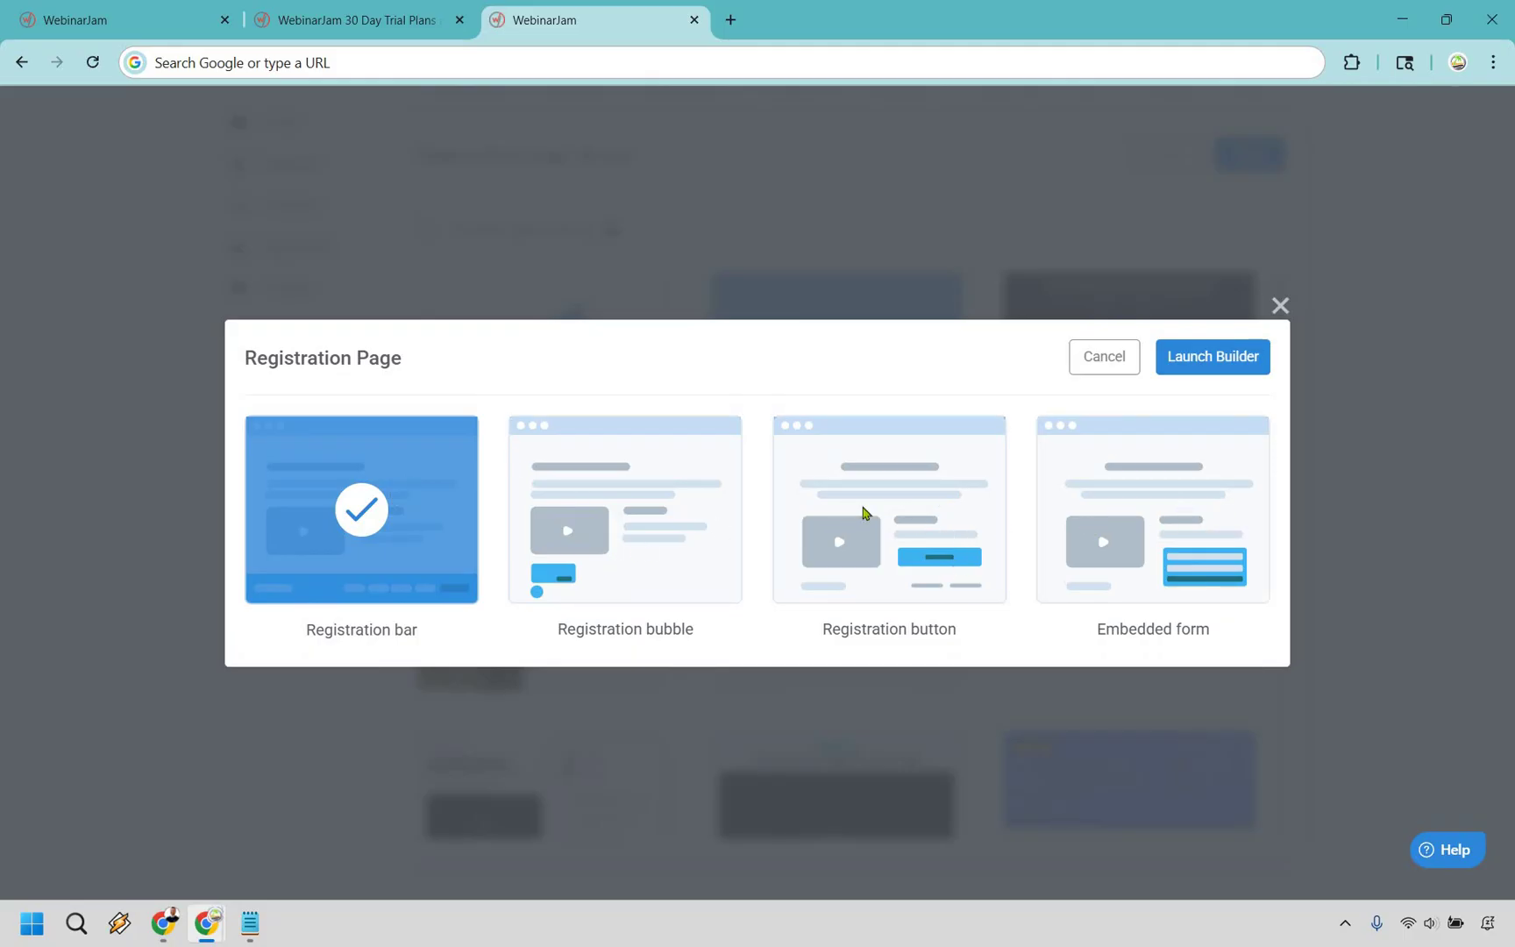
pyautogui.click(863, 513)
# - Launch the builder and replace the Lorem ipsum paragraph with 'Change it to something great'
pyautogui.click(1225, 369)
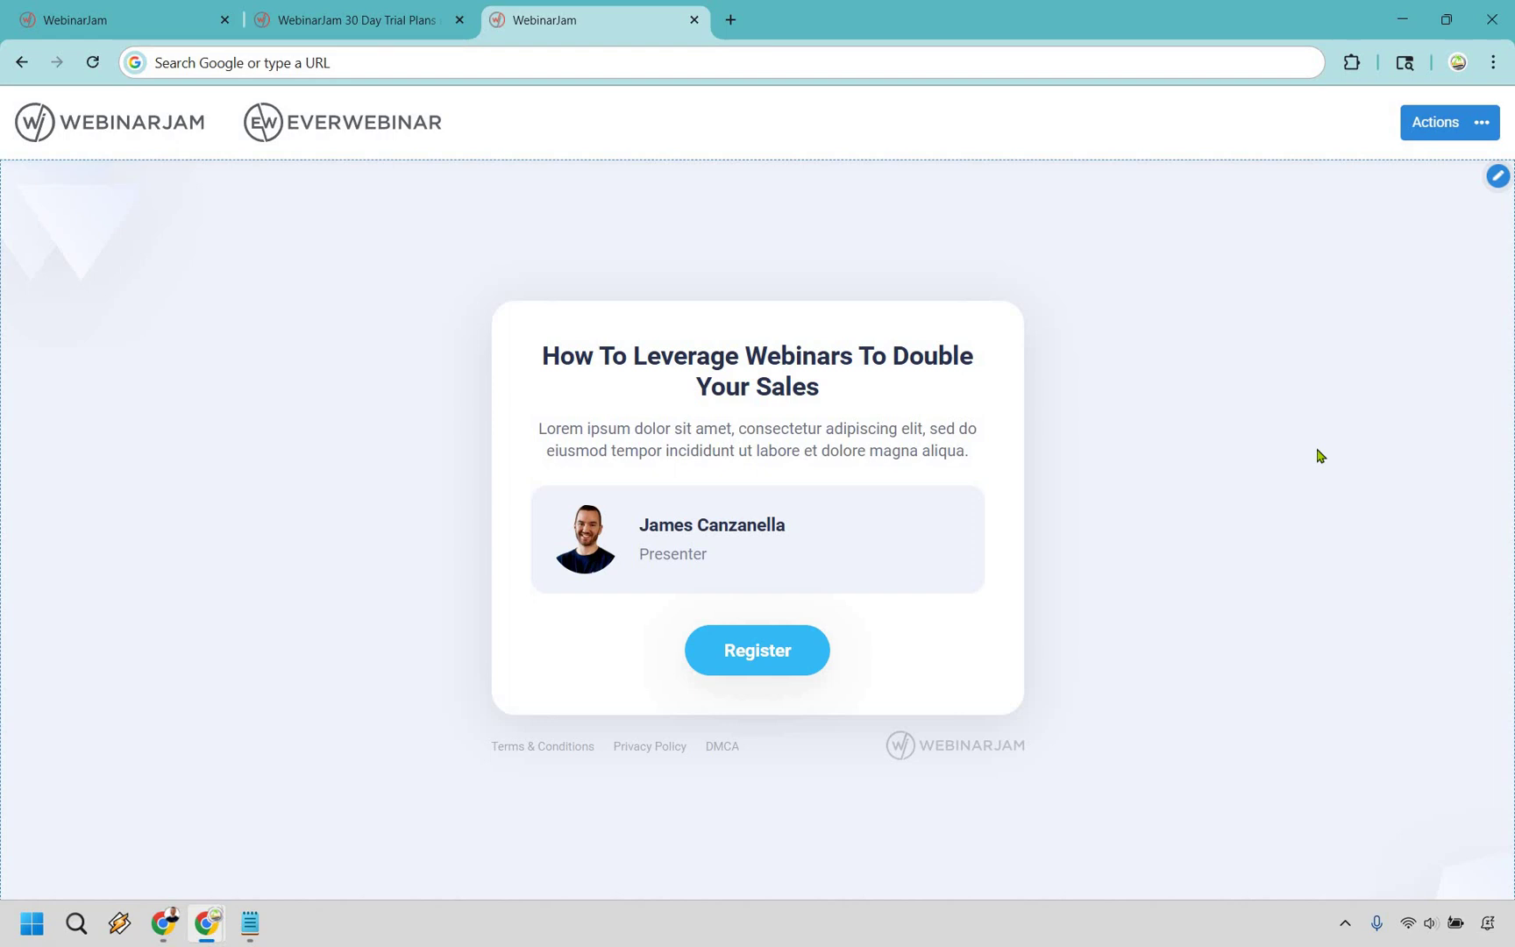
pyautogui.moveTo(760, 350)
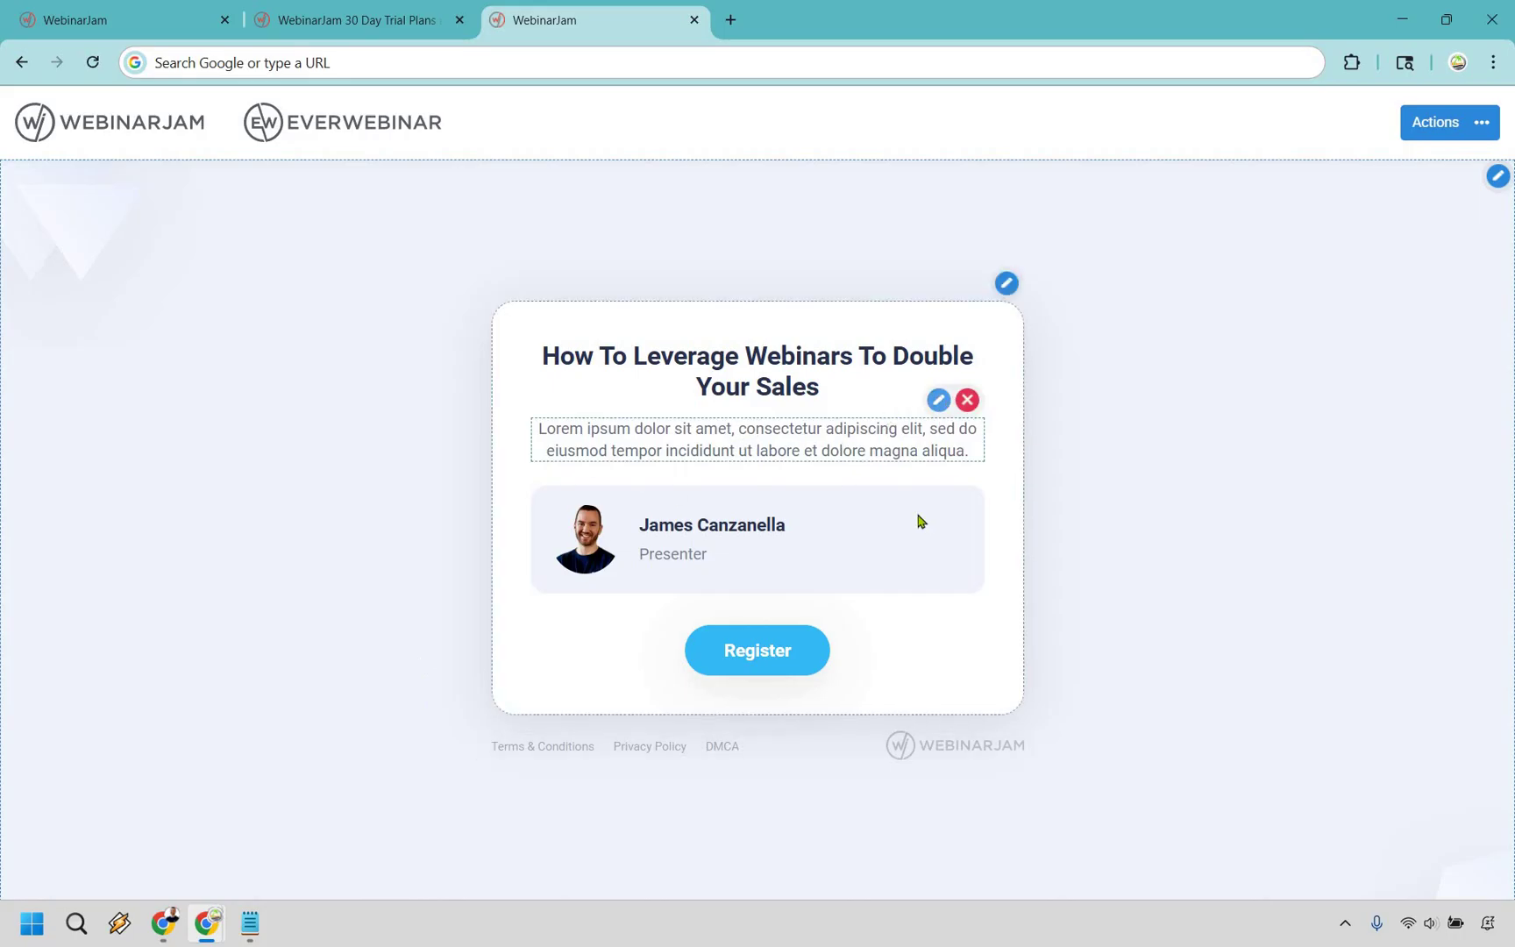
pyautogui.click(874, 436)
pyautogui.tripleClick(873, 435)
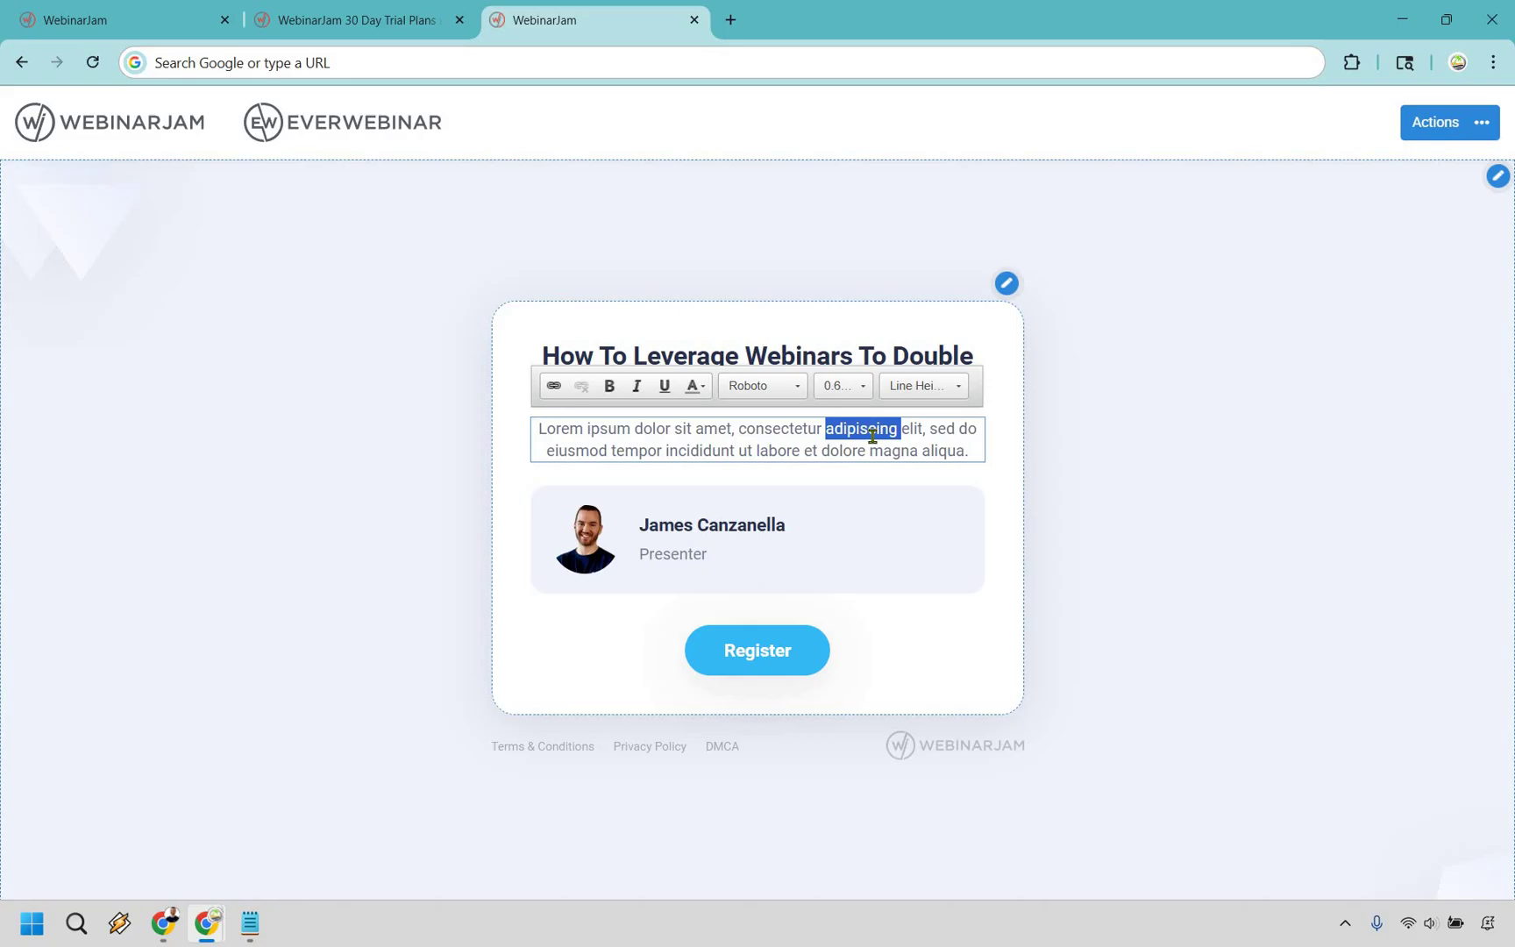
pyautogui.write('Change it')
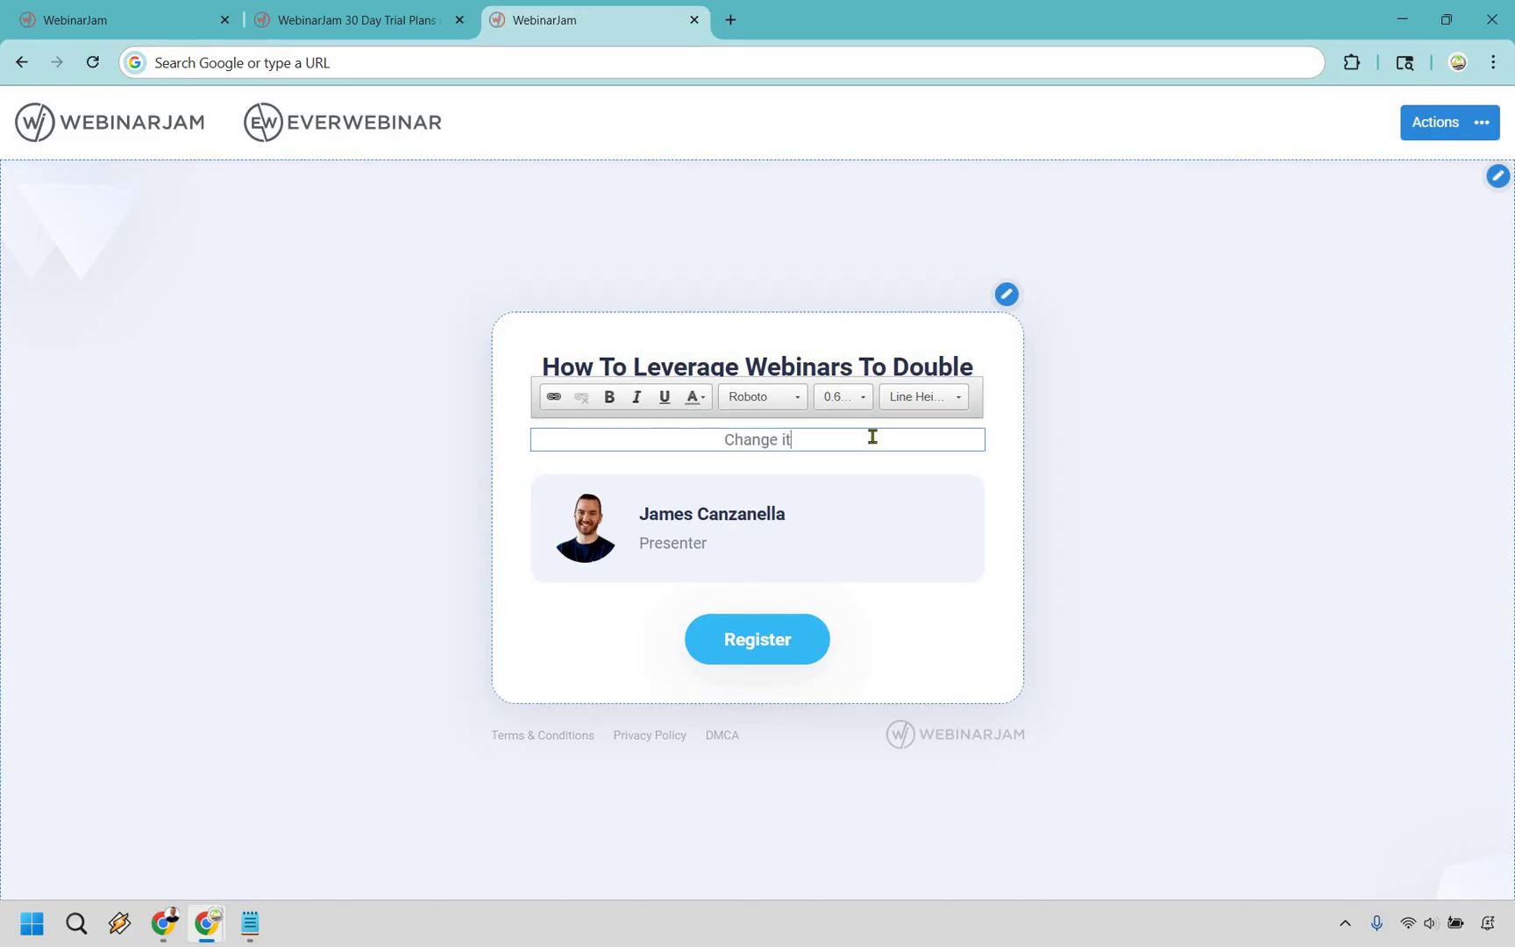
pyautogui.write(' to something great')
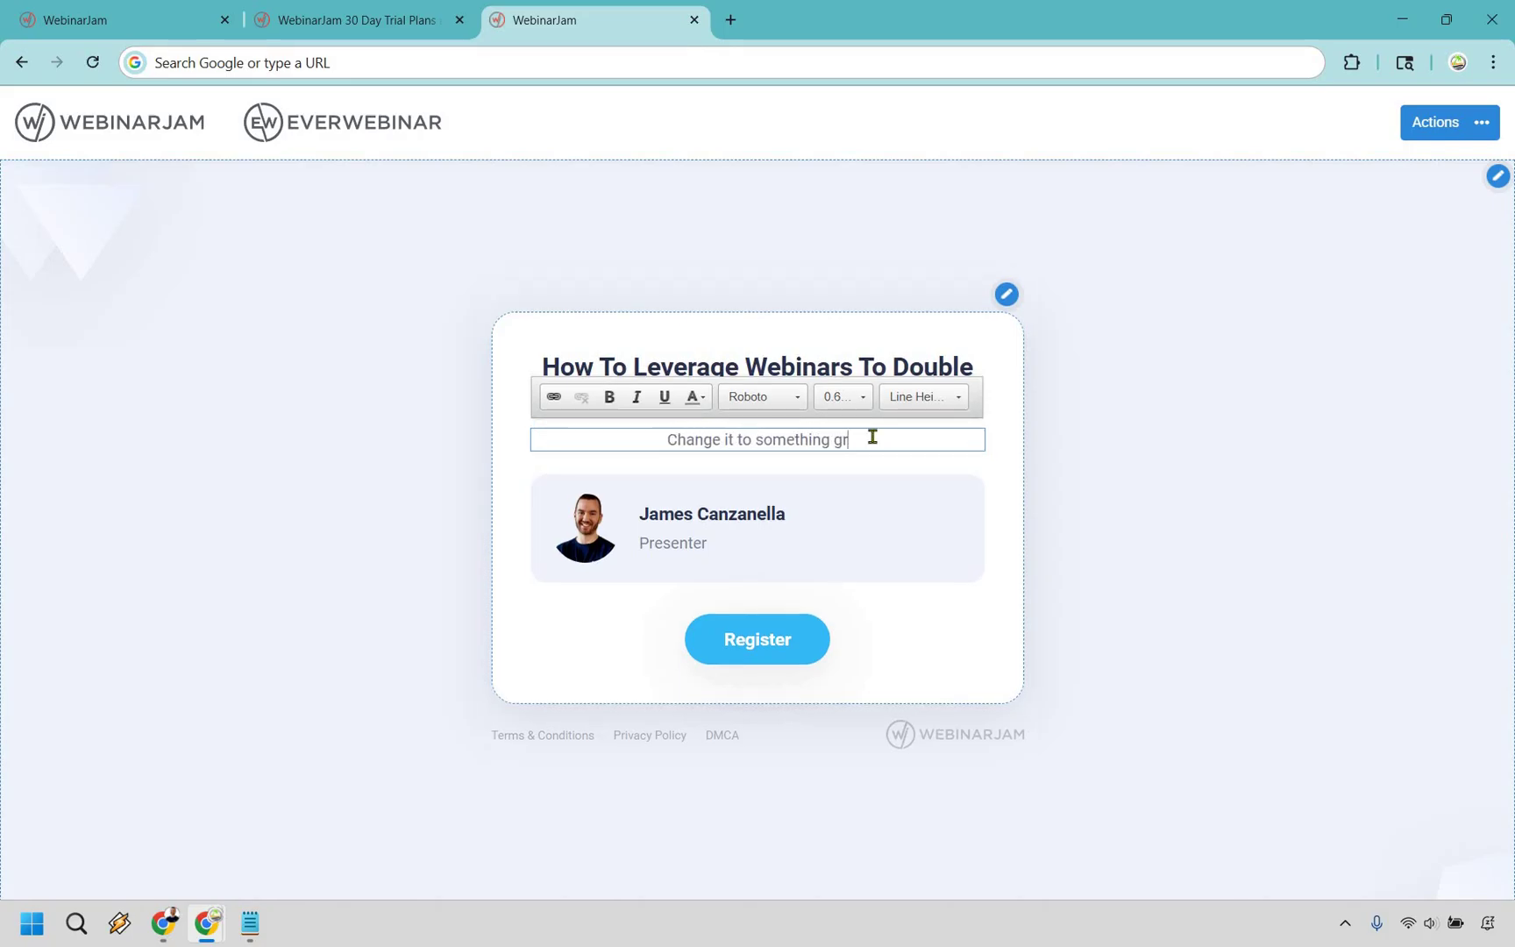
pyautogui.click(663, 471)
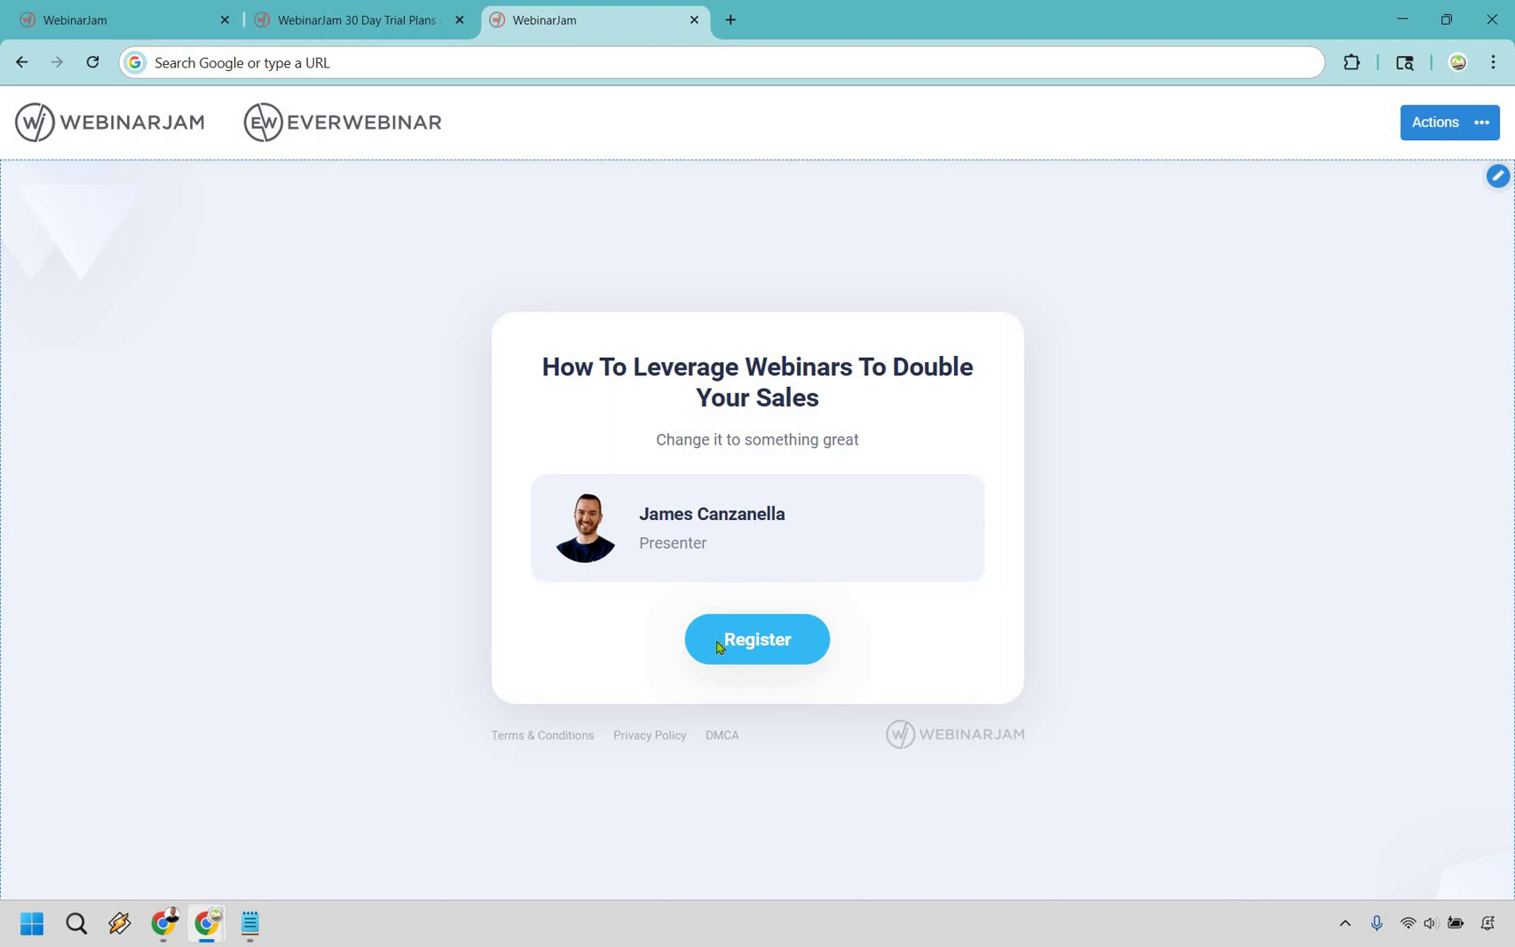
# - Check the Register area, then use Actions > Save and Exit to leave the builder
pyautogui.click(737, 620)
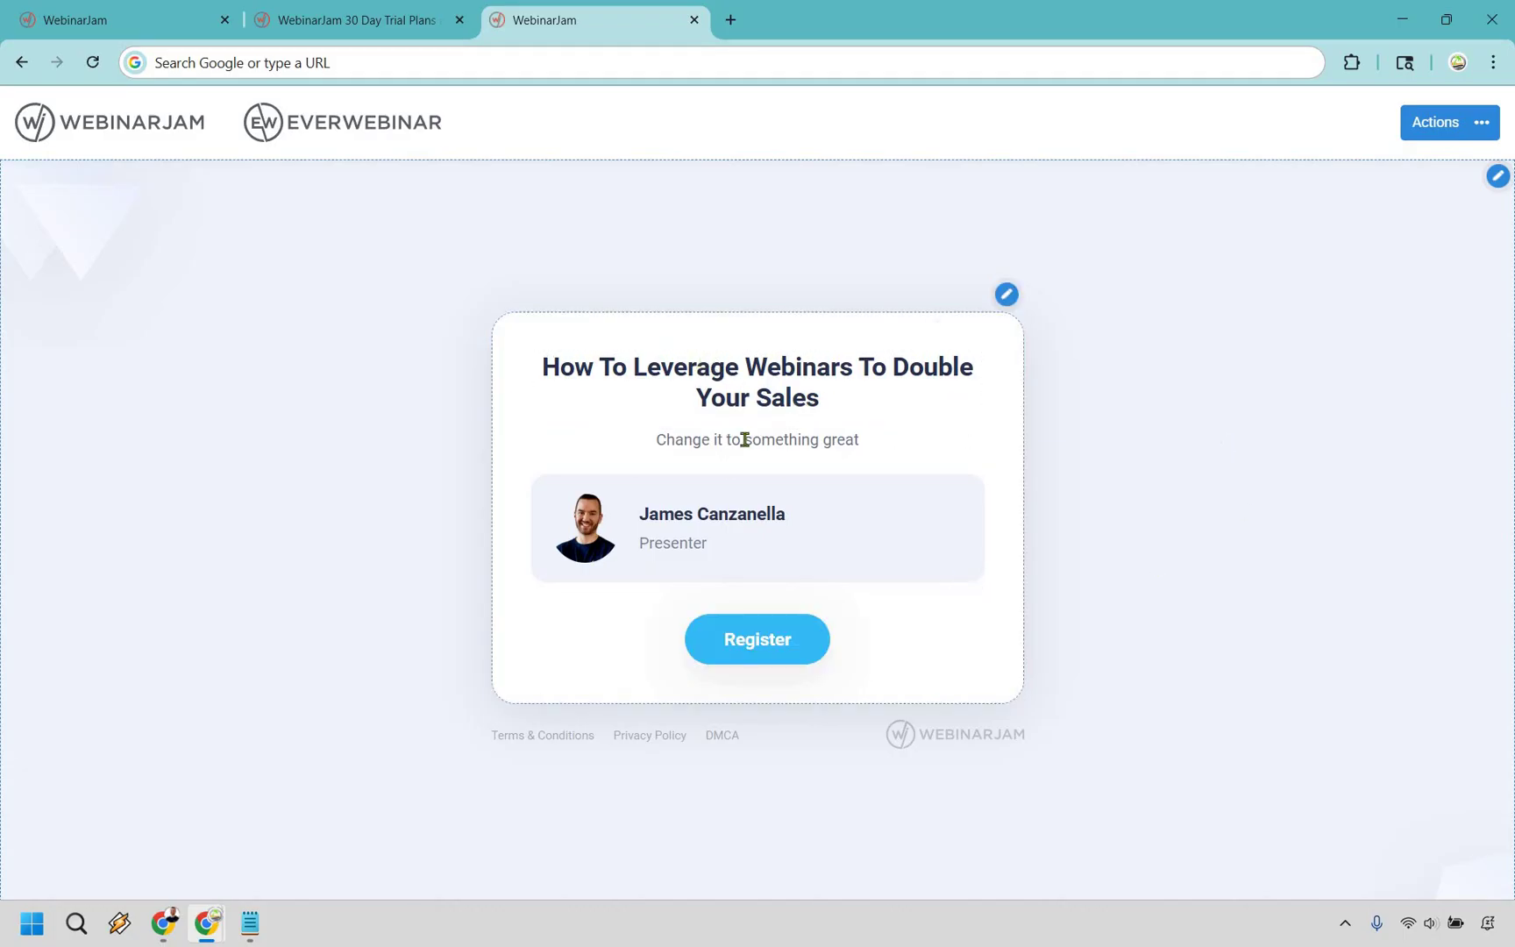
pyautogui.moveTo(741, 437)
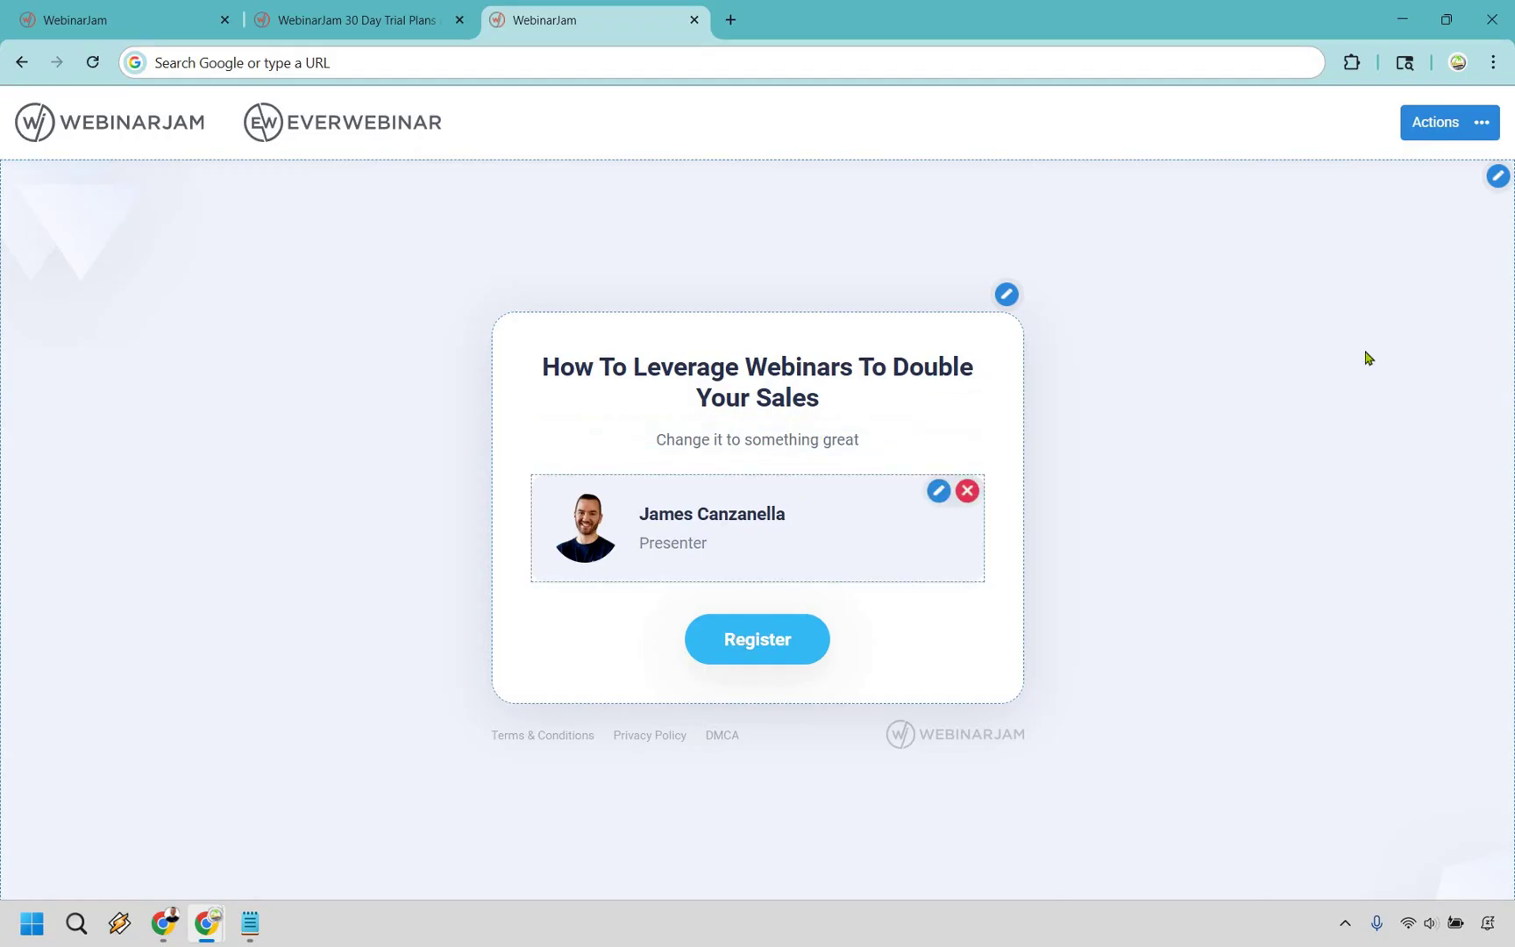
pyautogui.click(1460, 127)
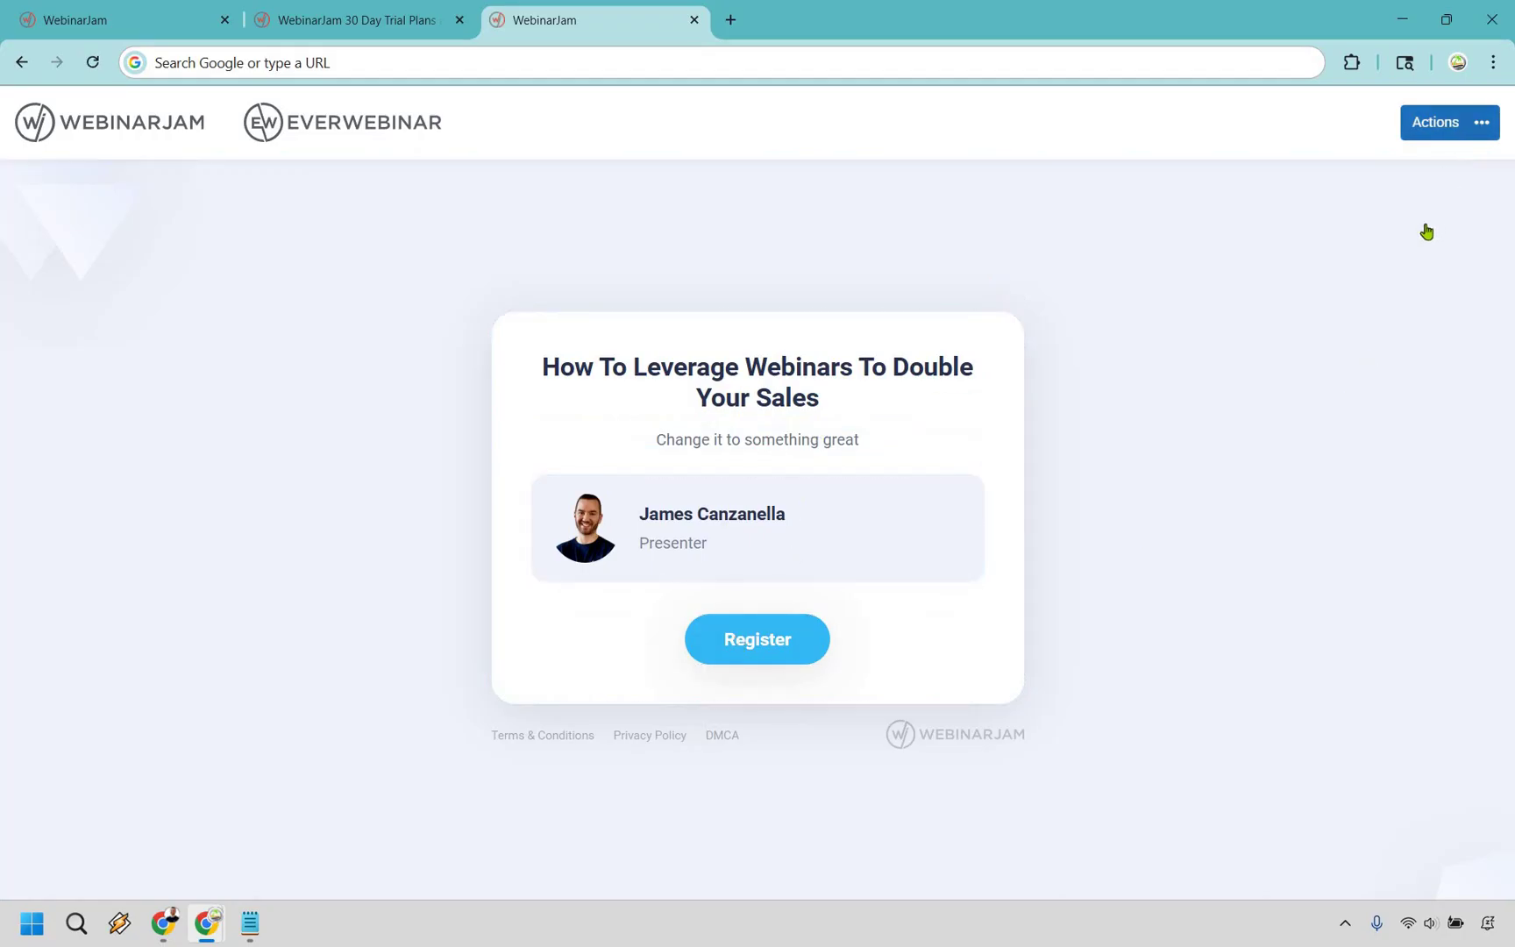
pyautogui.click(1431, 287)
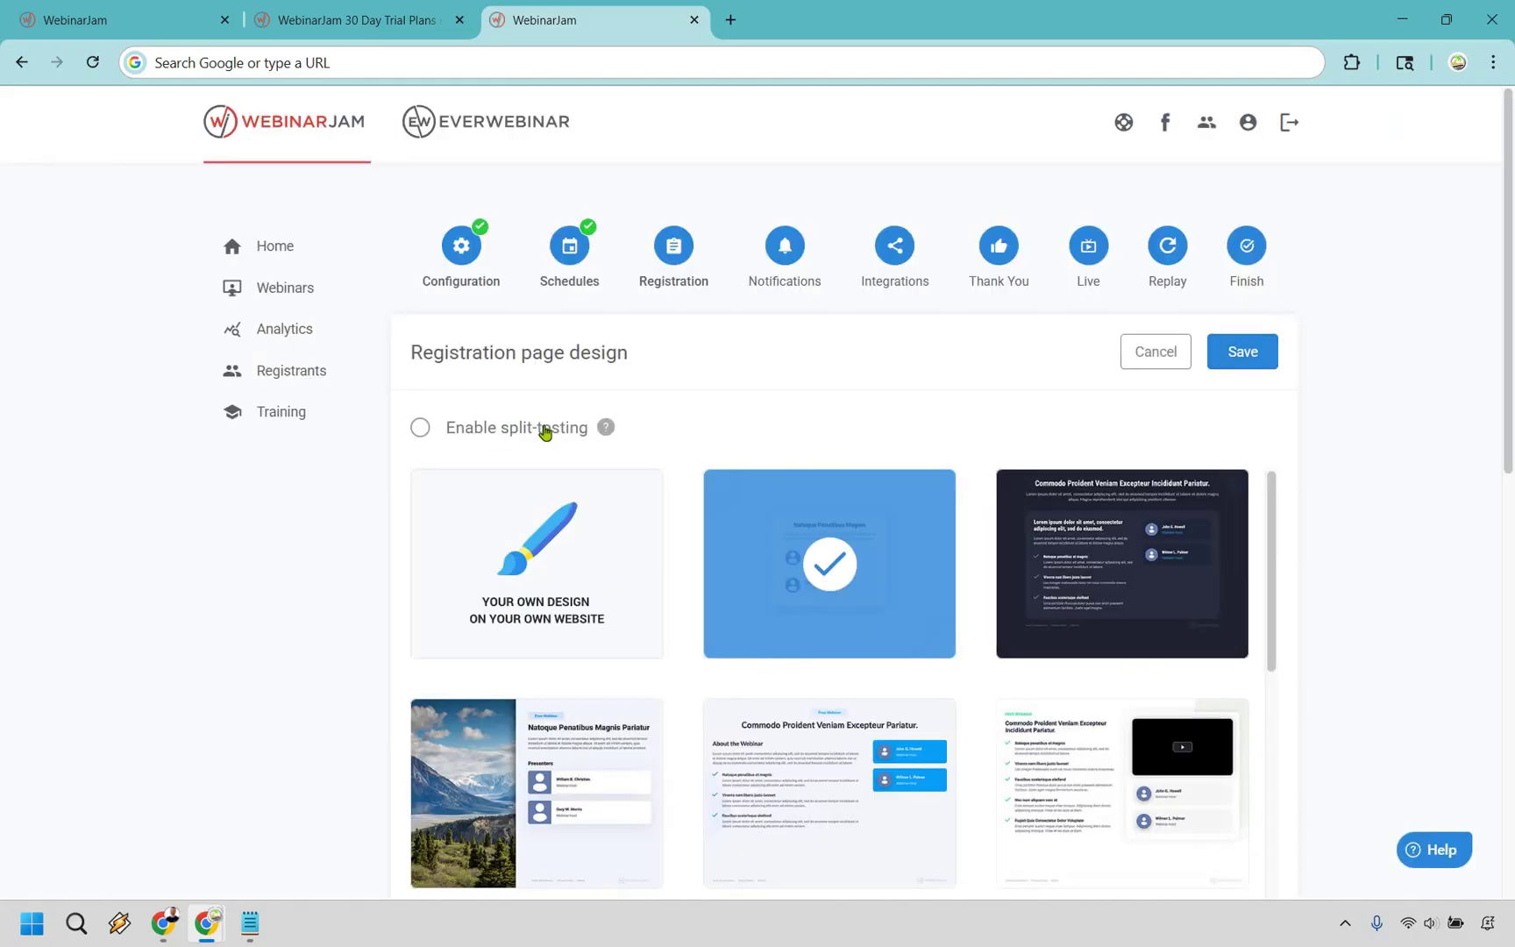
# - Save Template 18, keep First name and Email form fields, and save auto-subscription as Disabled
pyautogui.click(1245, 361)
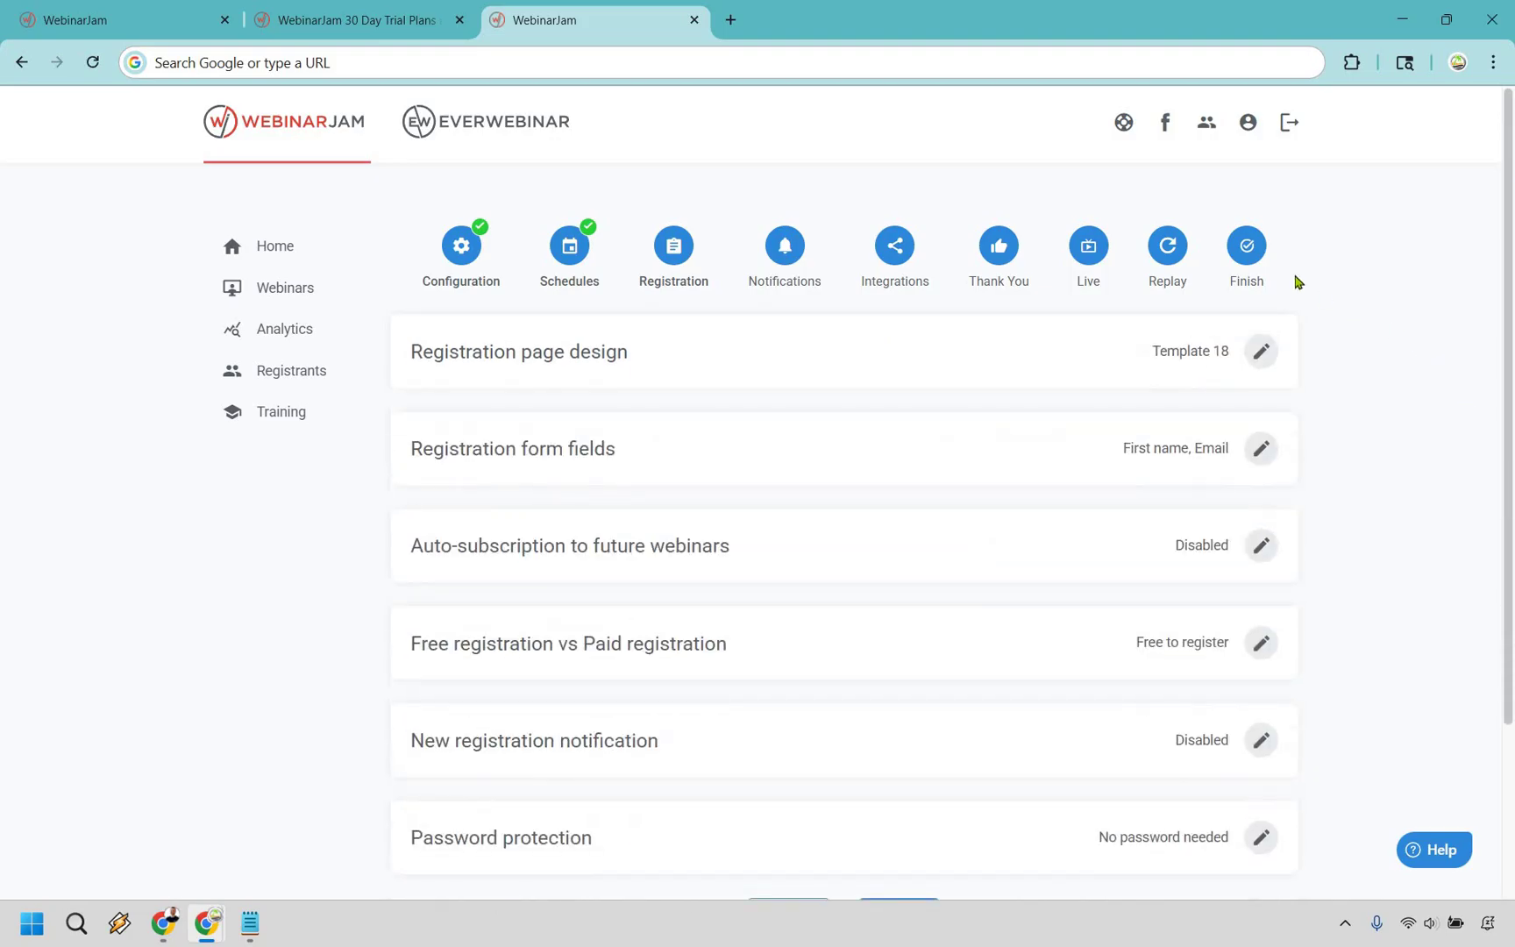
pyautogui.scroll(-2, 1381, 342)
pyautogui.click(1261, 251)
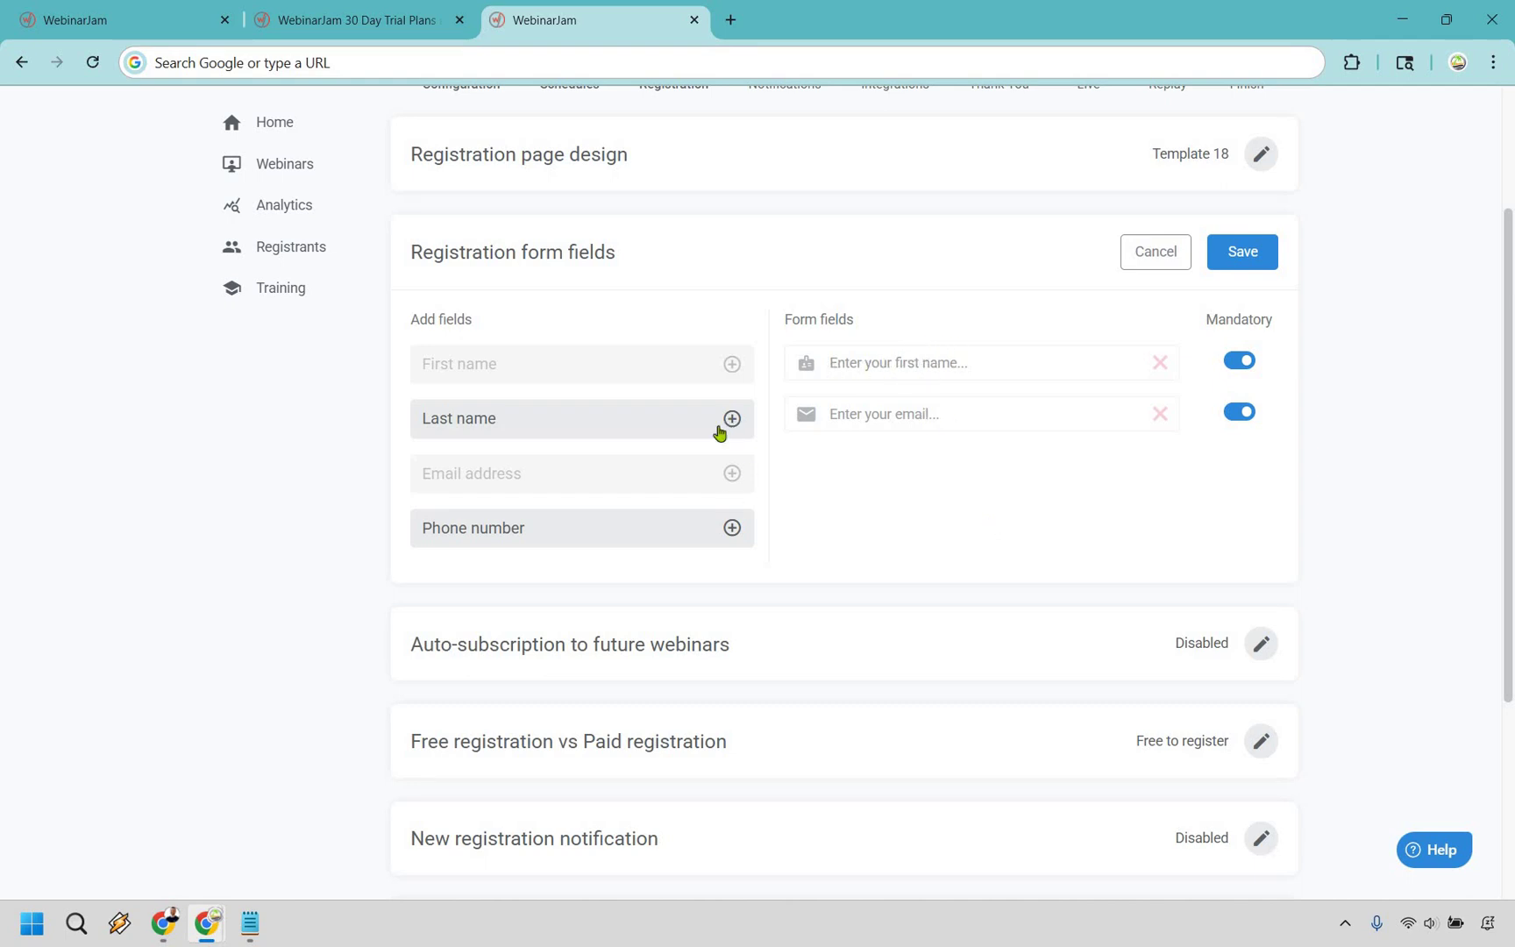
pyautogui.click(1209, 259)
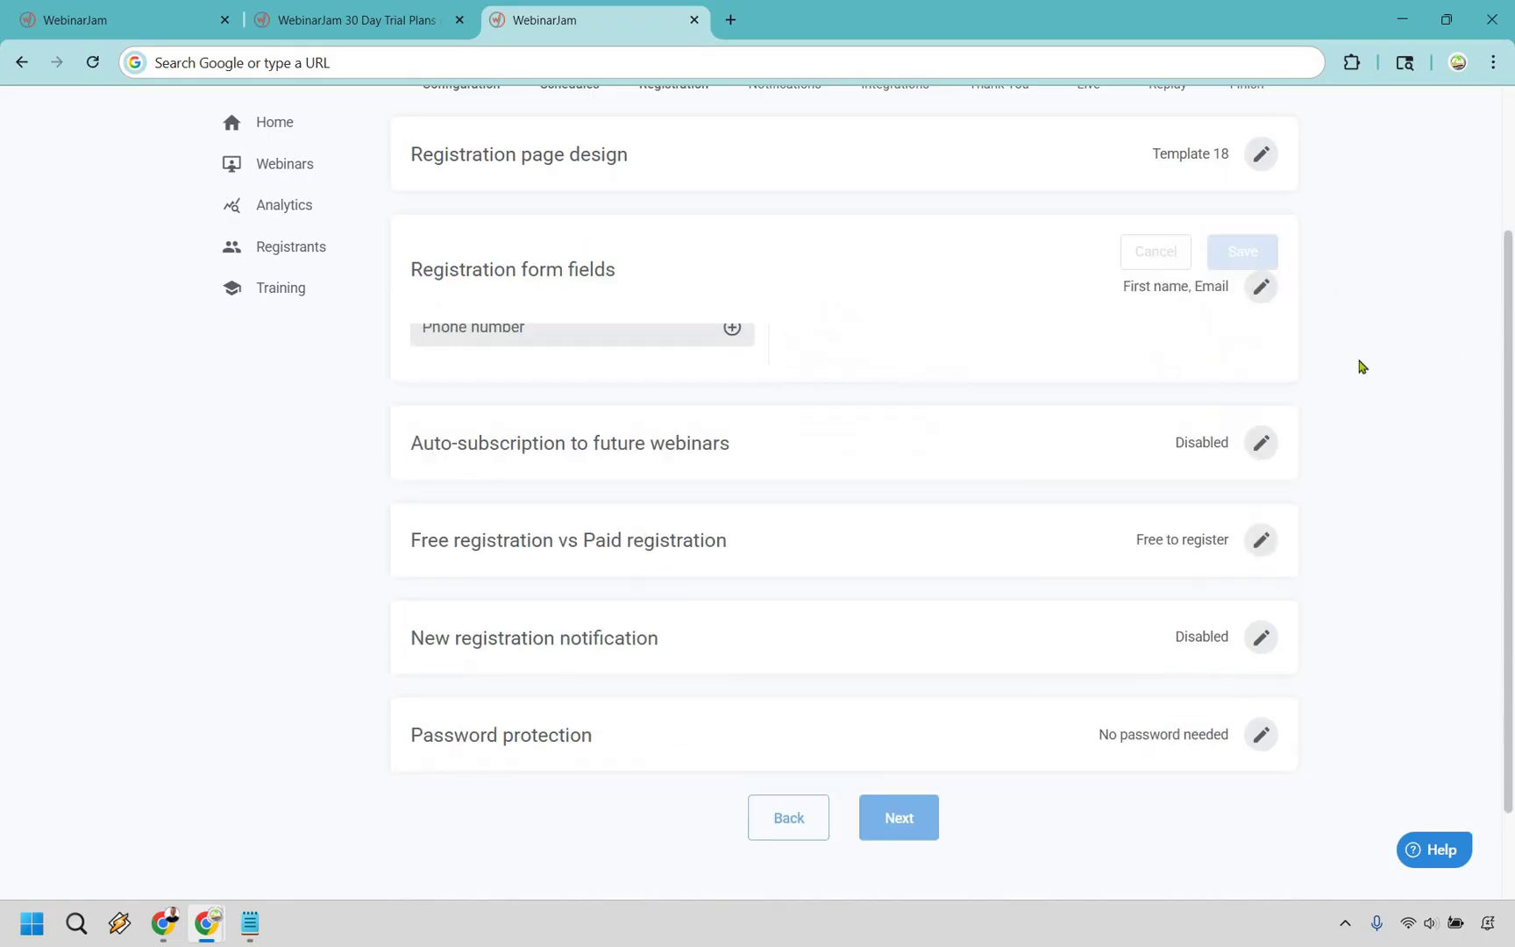
pyautogui.click(1261, 350)
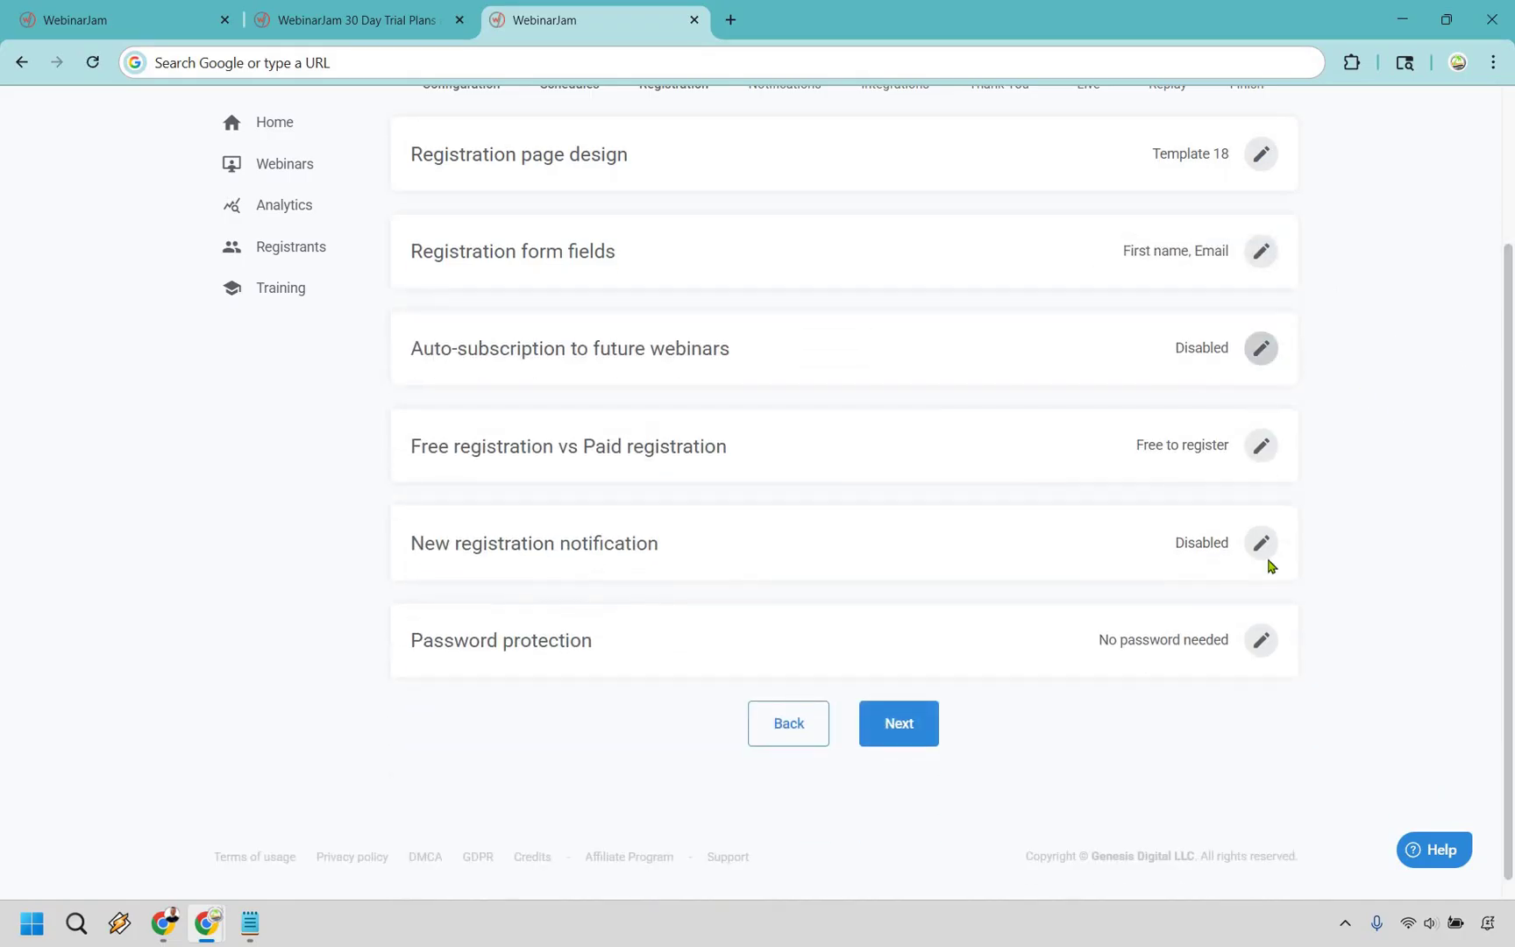
pyautogui.click(1242, 349)
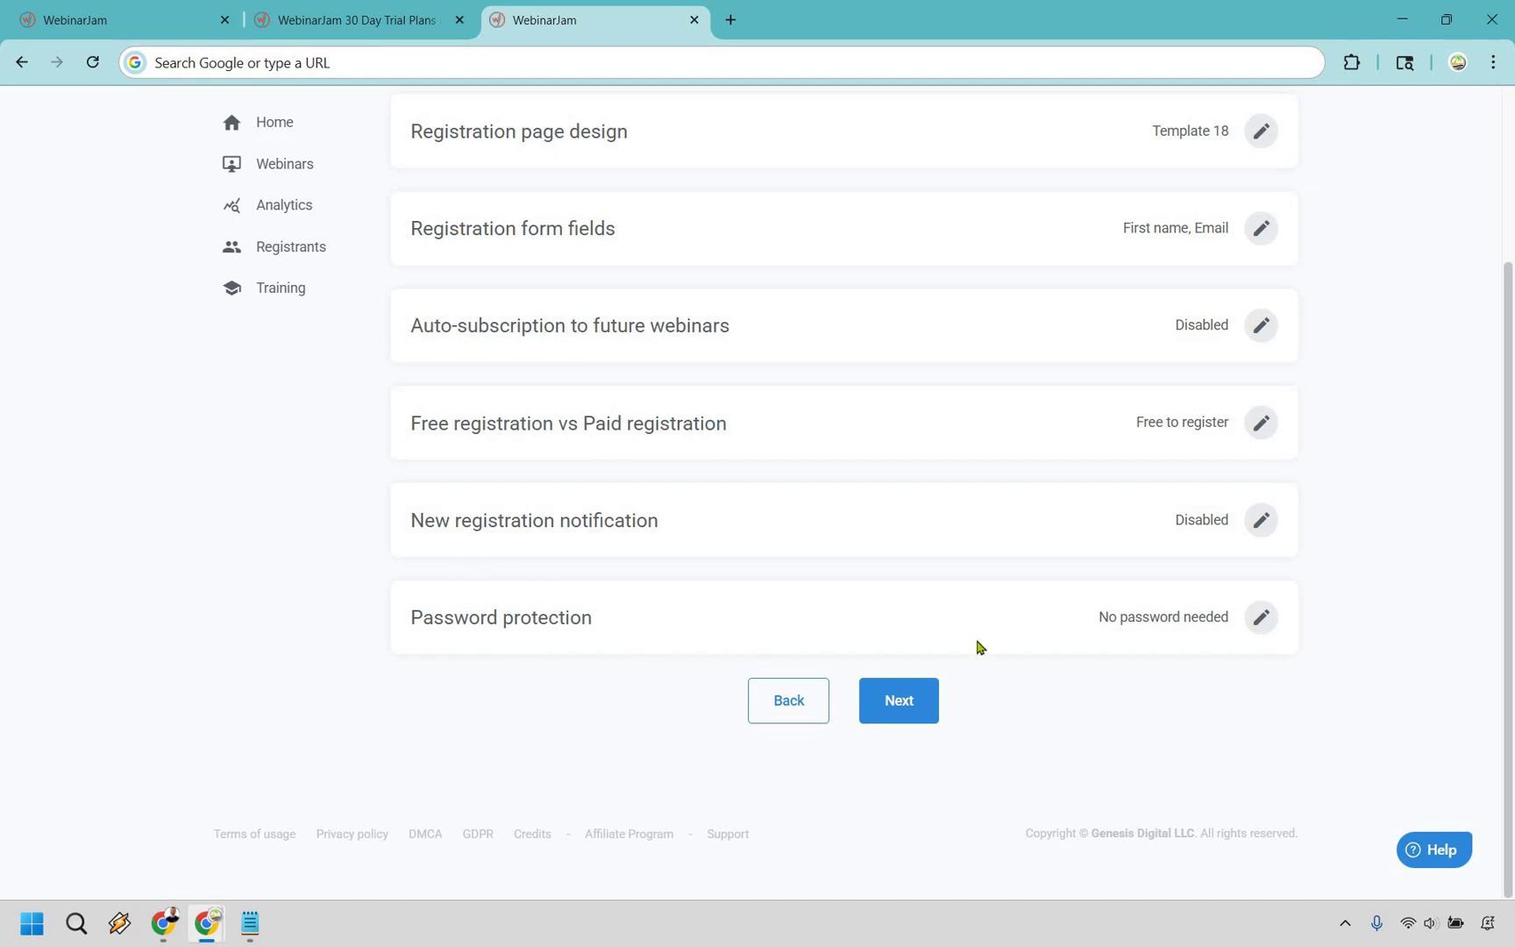
# - Advance to Notifications, save WebinarJam mail as the gateway, and edit reminder notifications
pyautogui.click(906, 707)
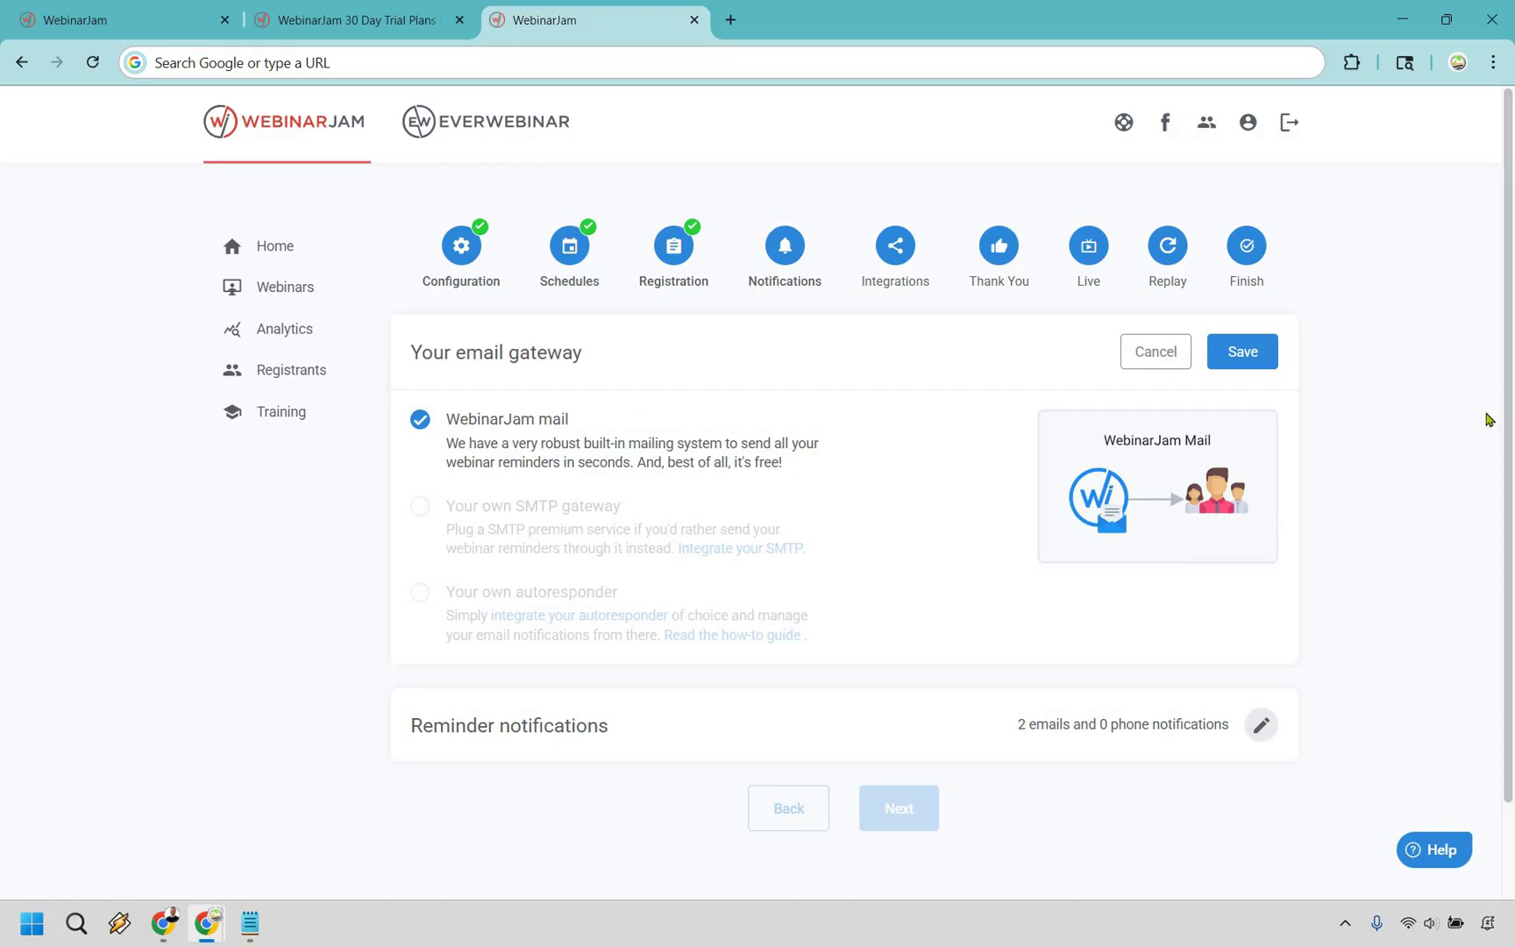
pyautogui.click(1265, 341)
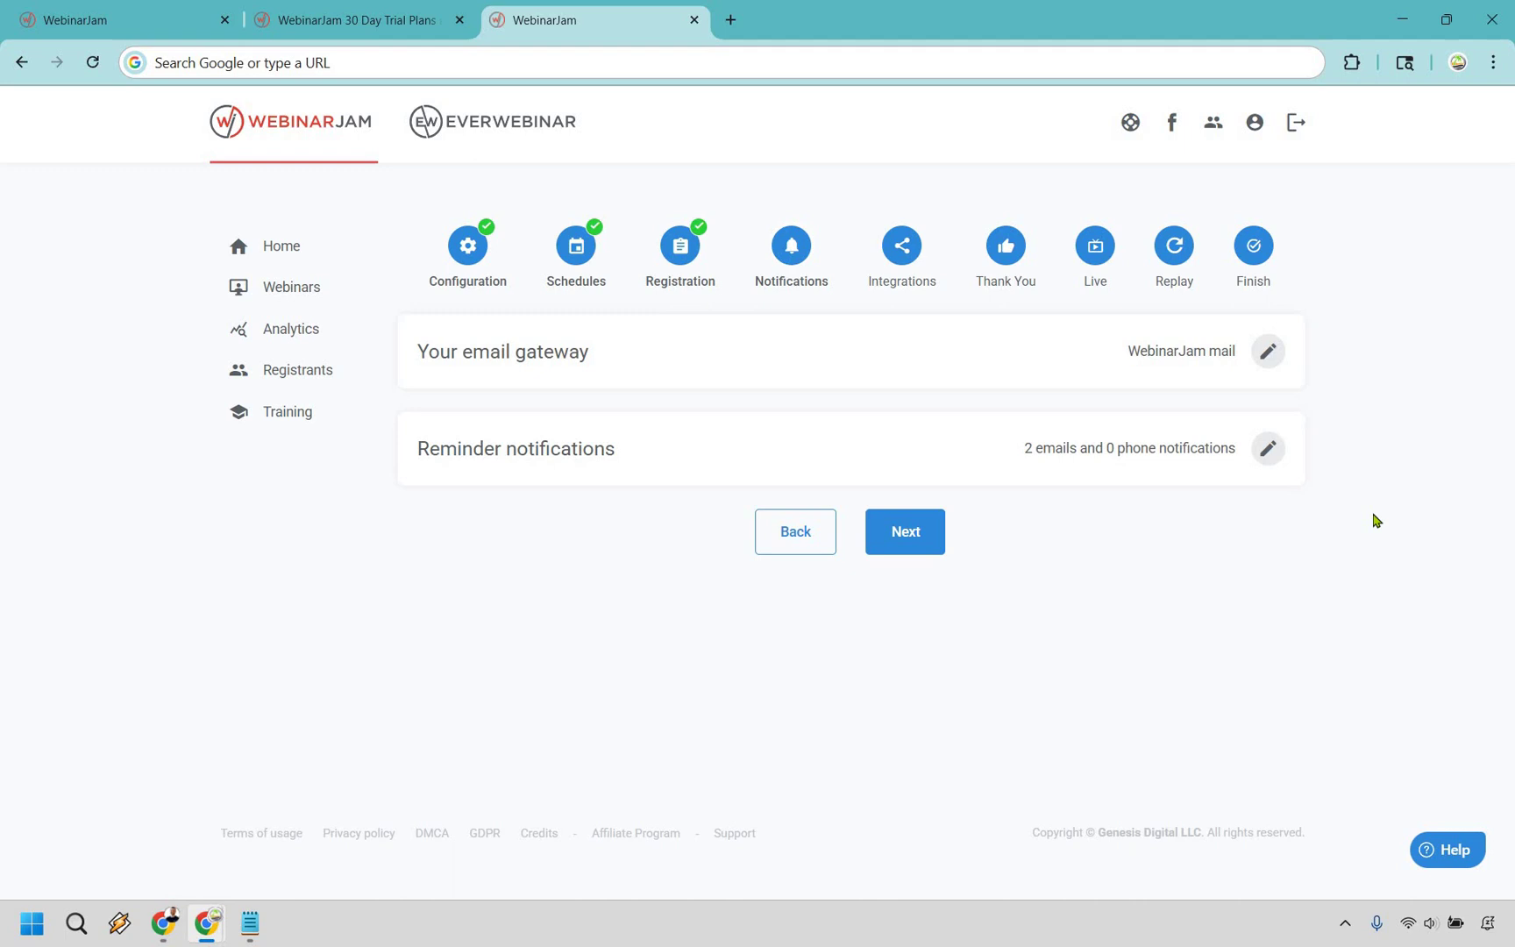
pyautogui.click(1268, 448)
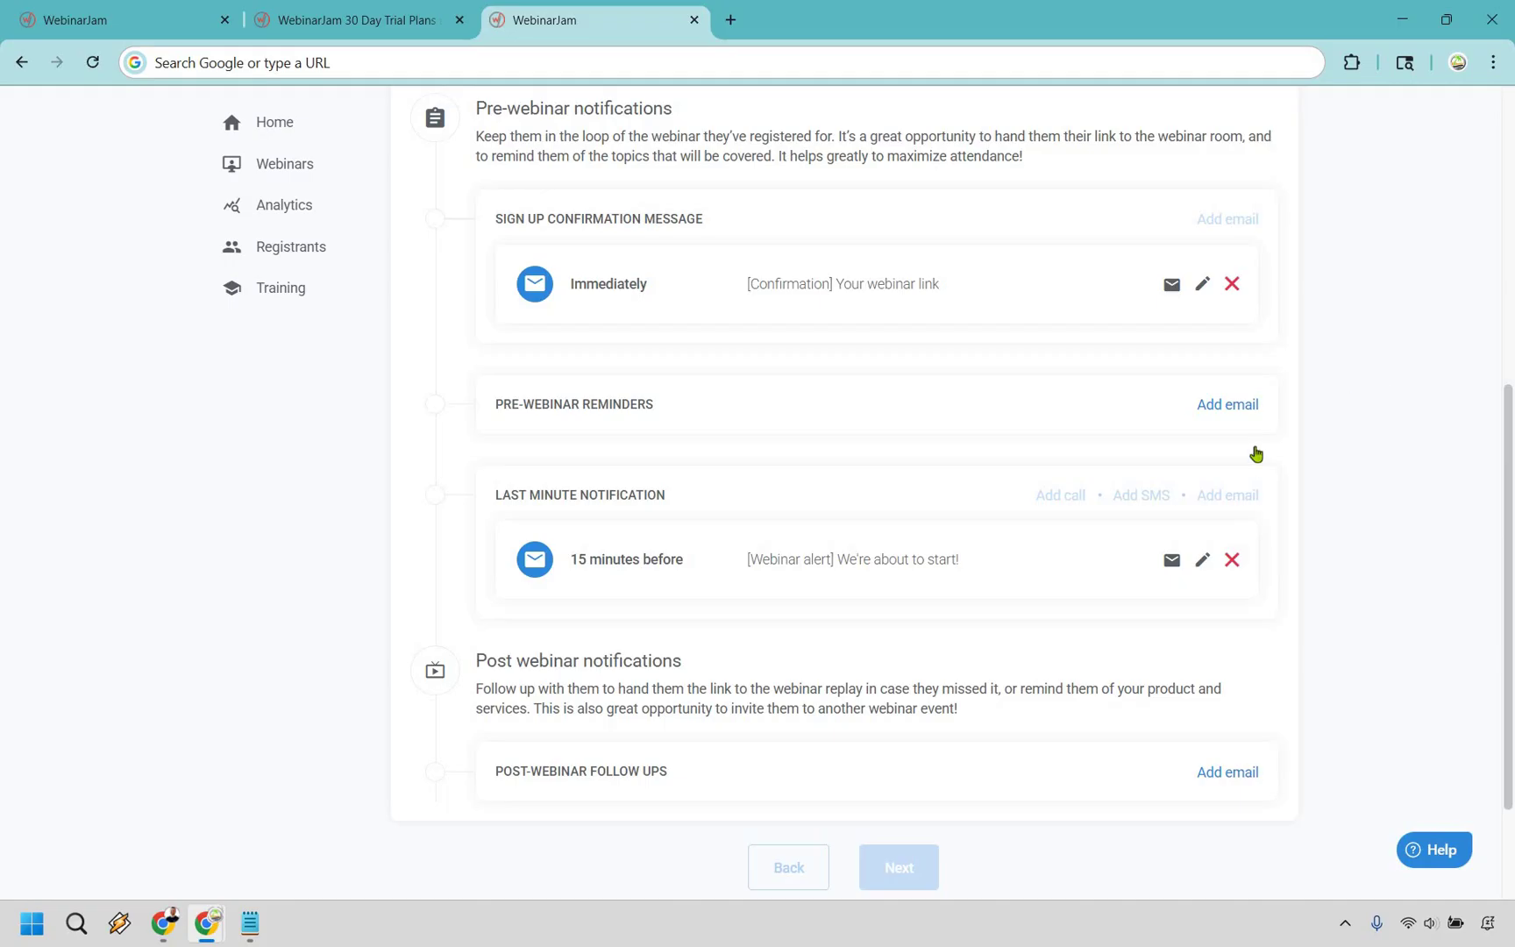
# - Go to Integrations and save 3rd party tracking as "I don't use any 3rd party tracking"
pyautogui.click(1269, 351)
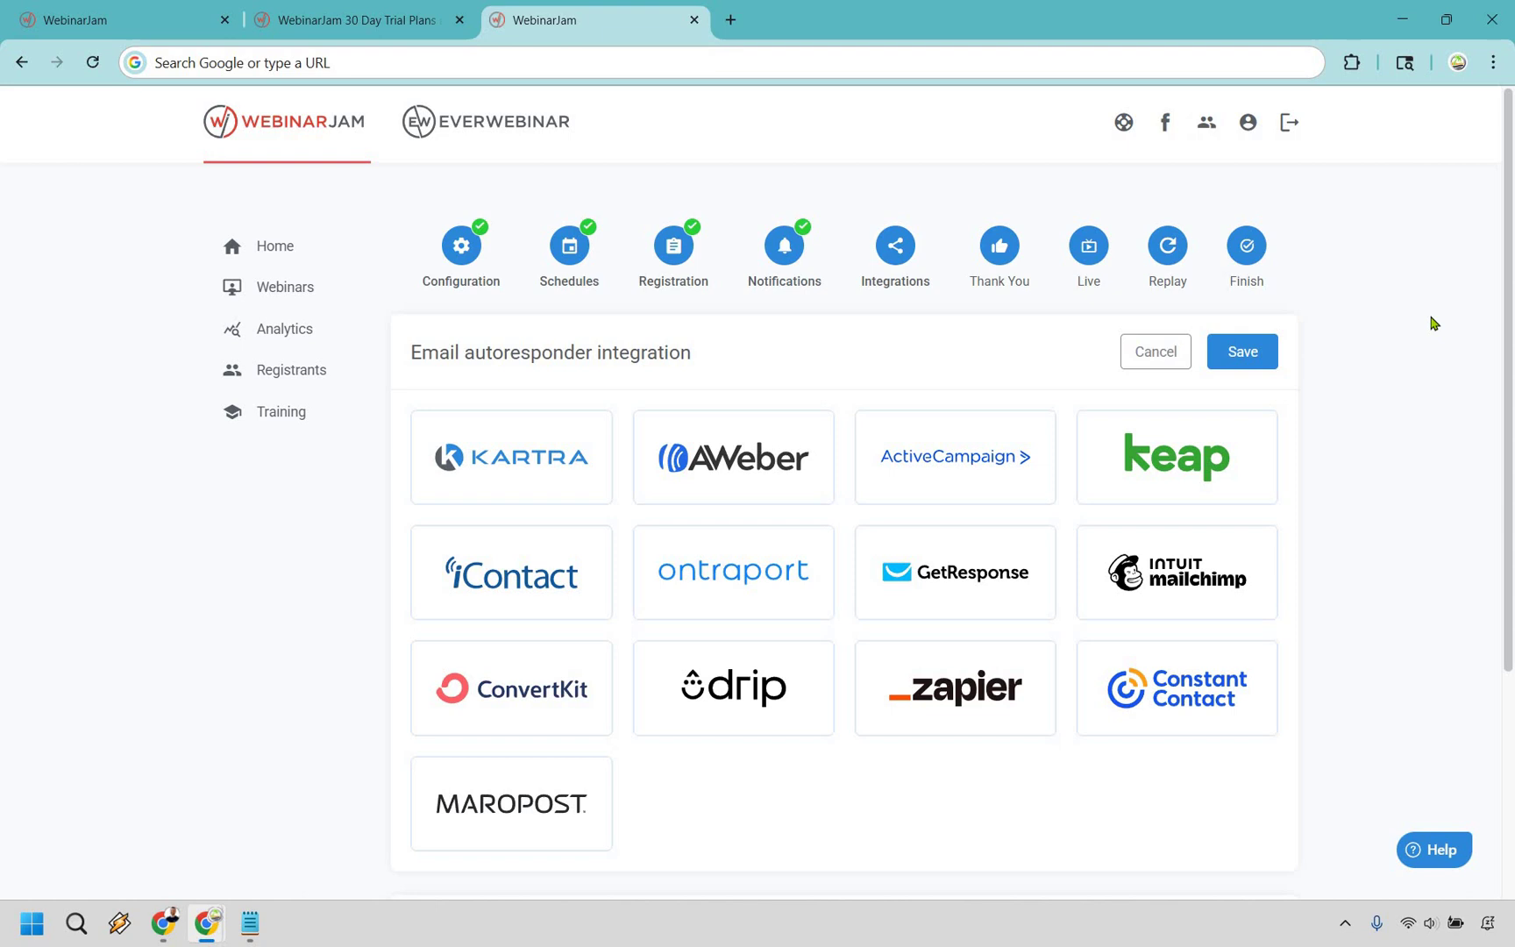
pyautogui.scroll(-1, 1433, 324)
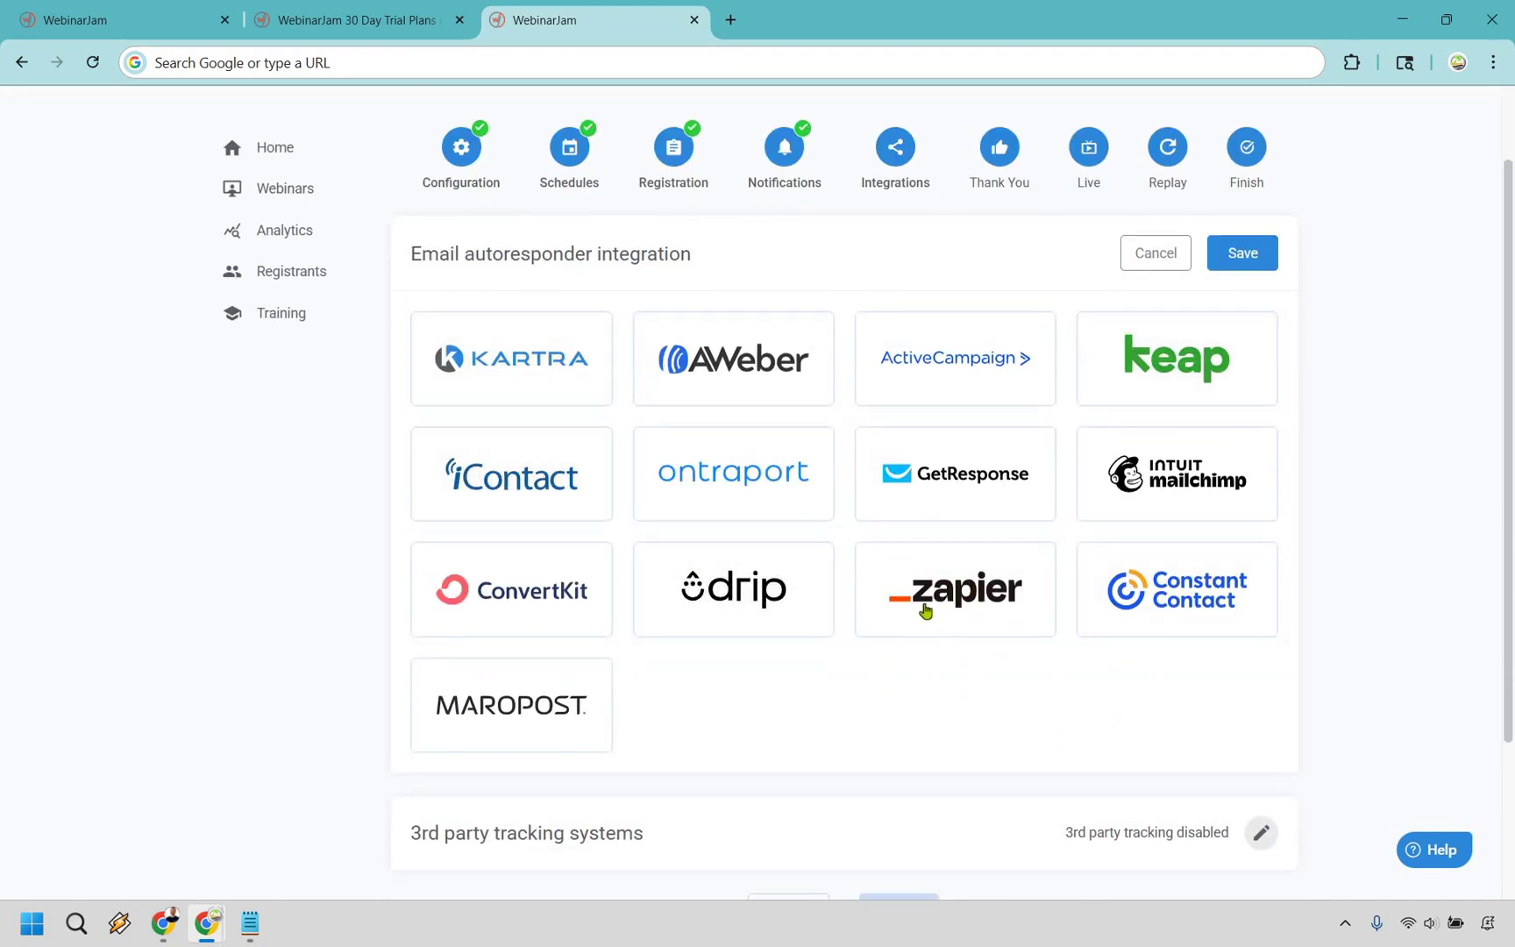
pyautogui.moveTo(912, 605)
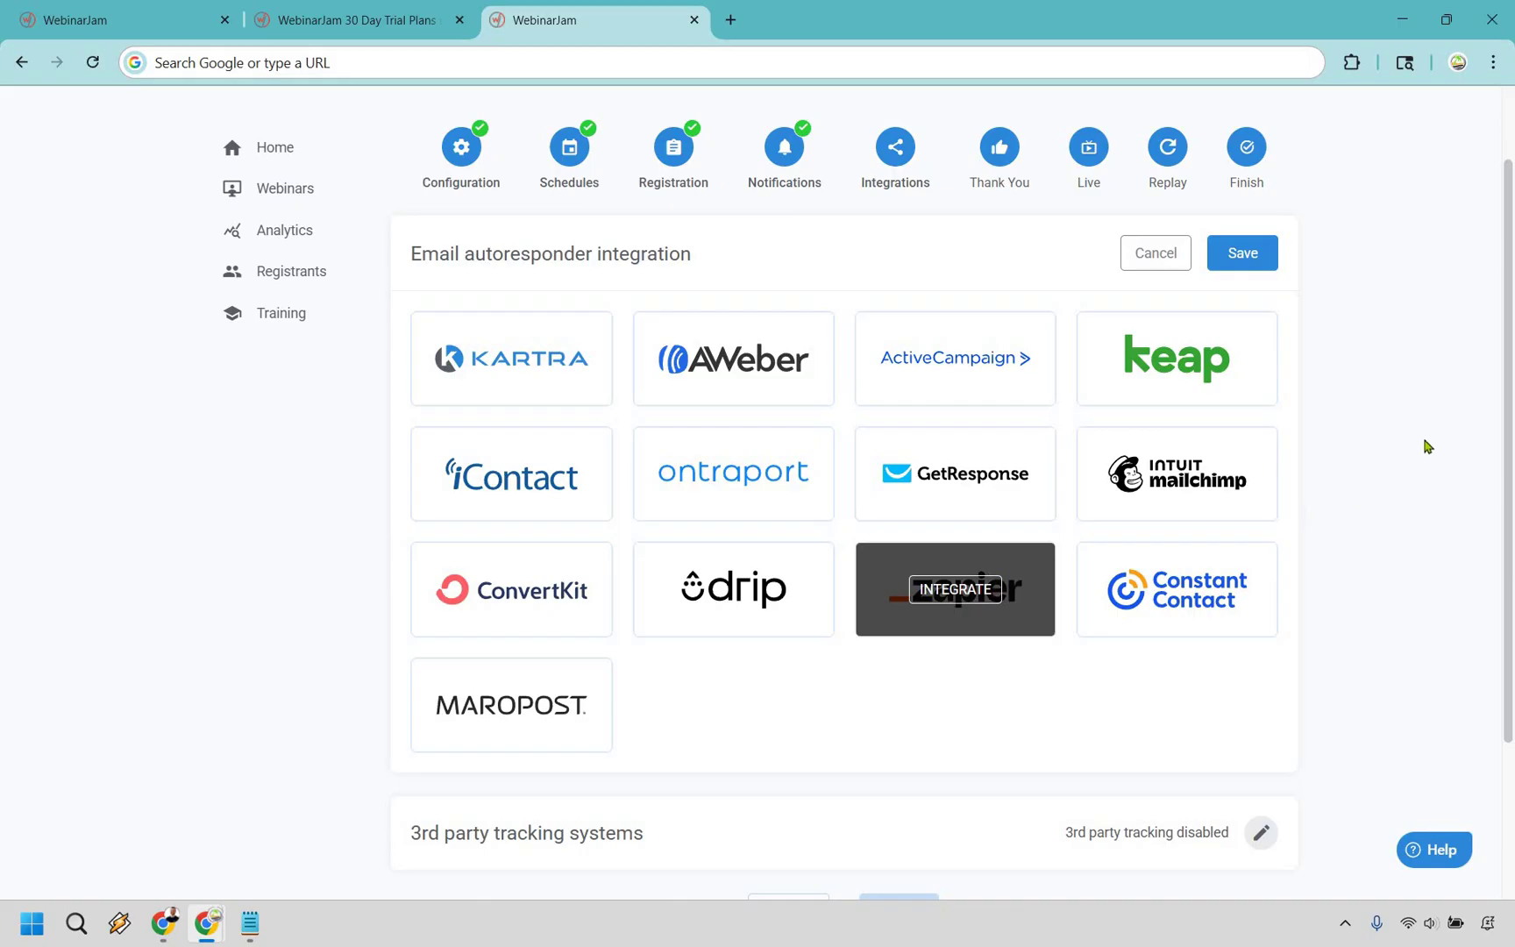
pyautogui.scroll(-3, 1271, 643)
pyautogui.click(1263, 635)
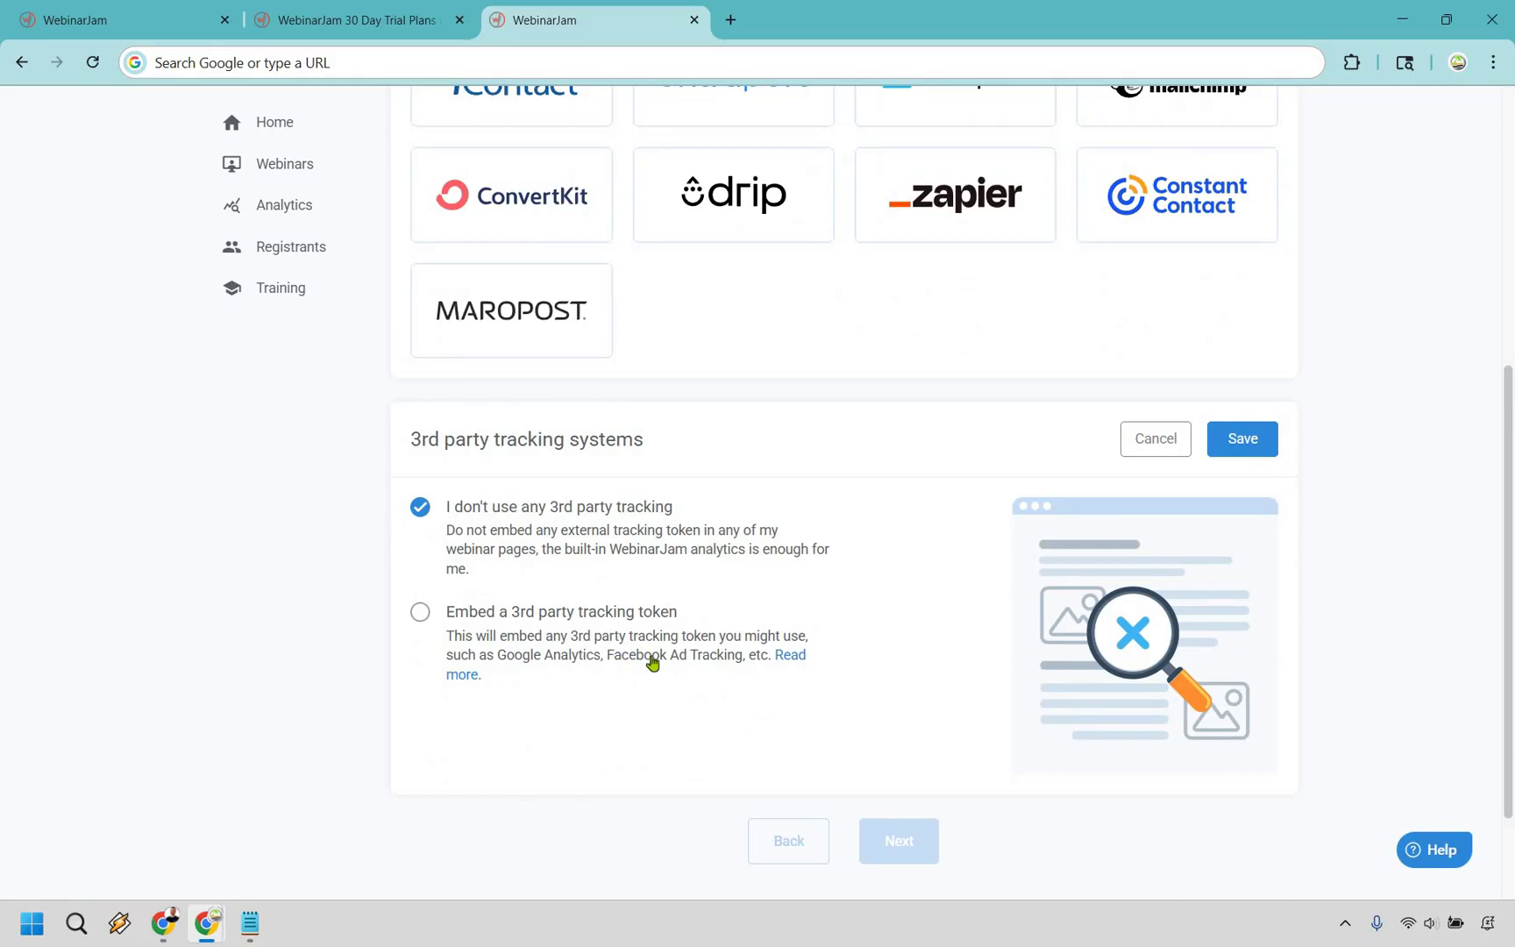
pyautogui.click(1238, 436)
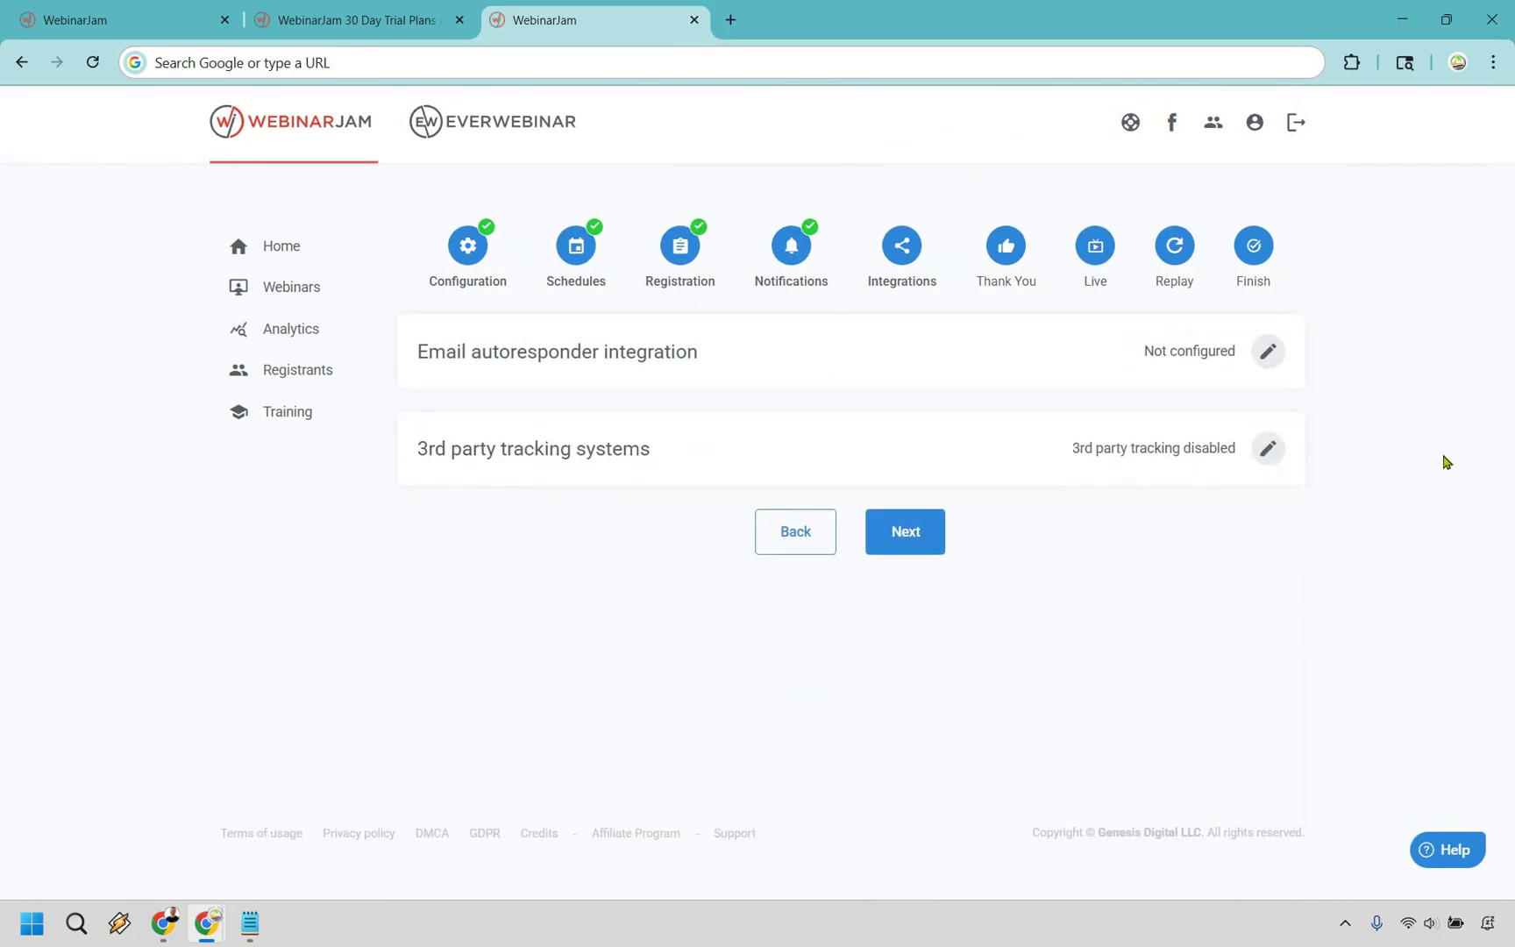
# - On the Thank You step, try enabling registrant surveying on the confirmation page, then discard it
pyautogui.click(904, 531)
pyautogui.click(1268, 350)
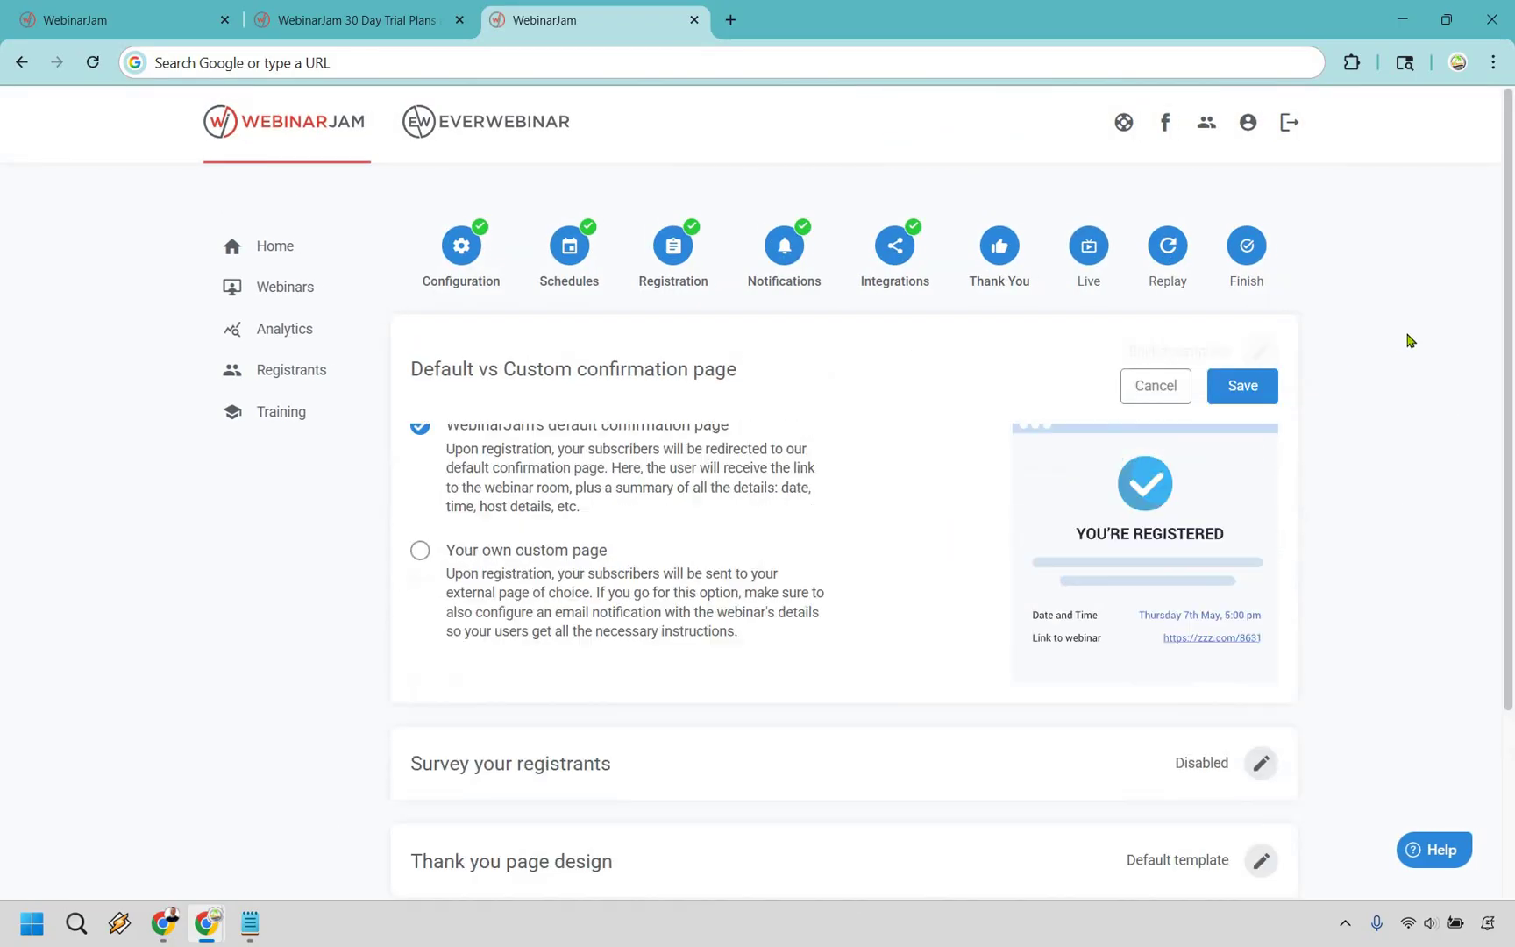
pyautogui.scroll(-1, 665, 342)
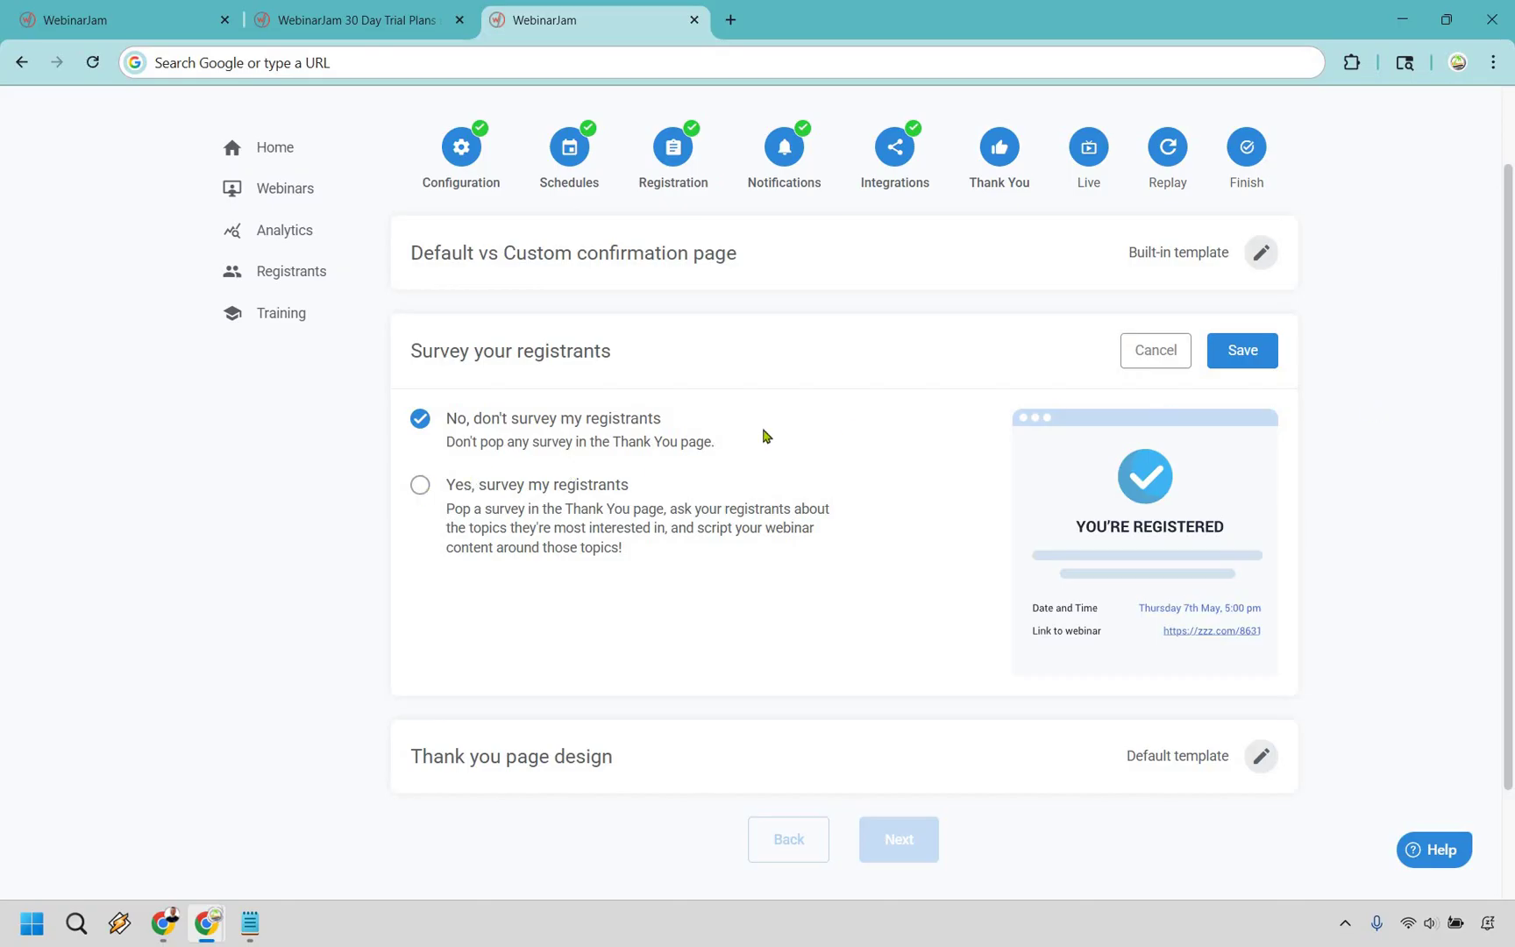
pyautogui.click(719, 513)
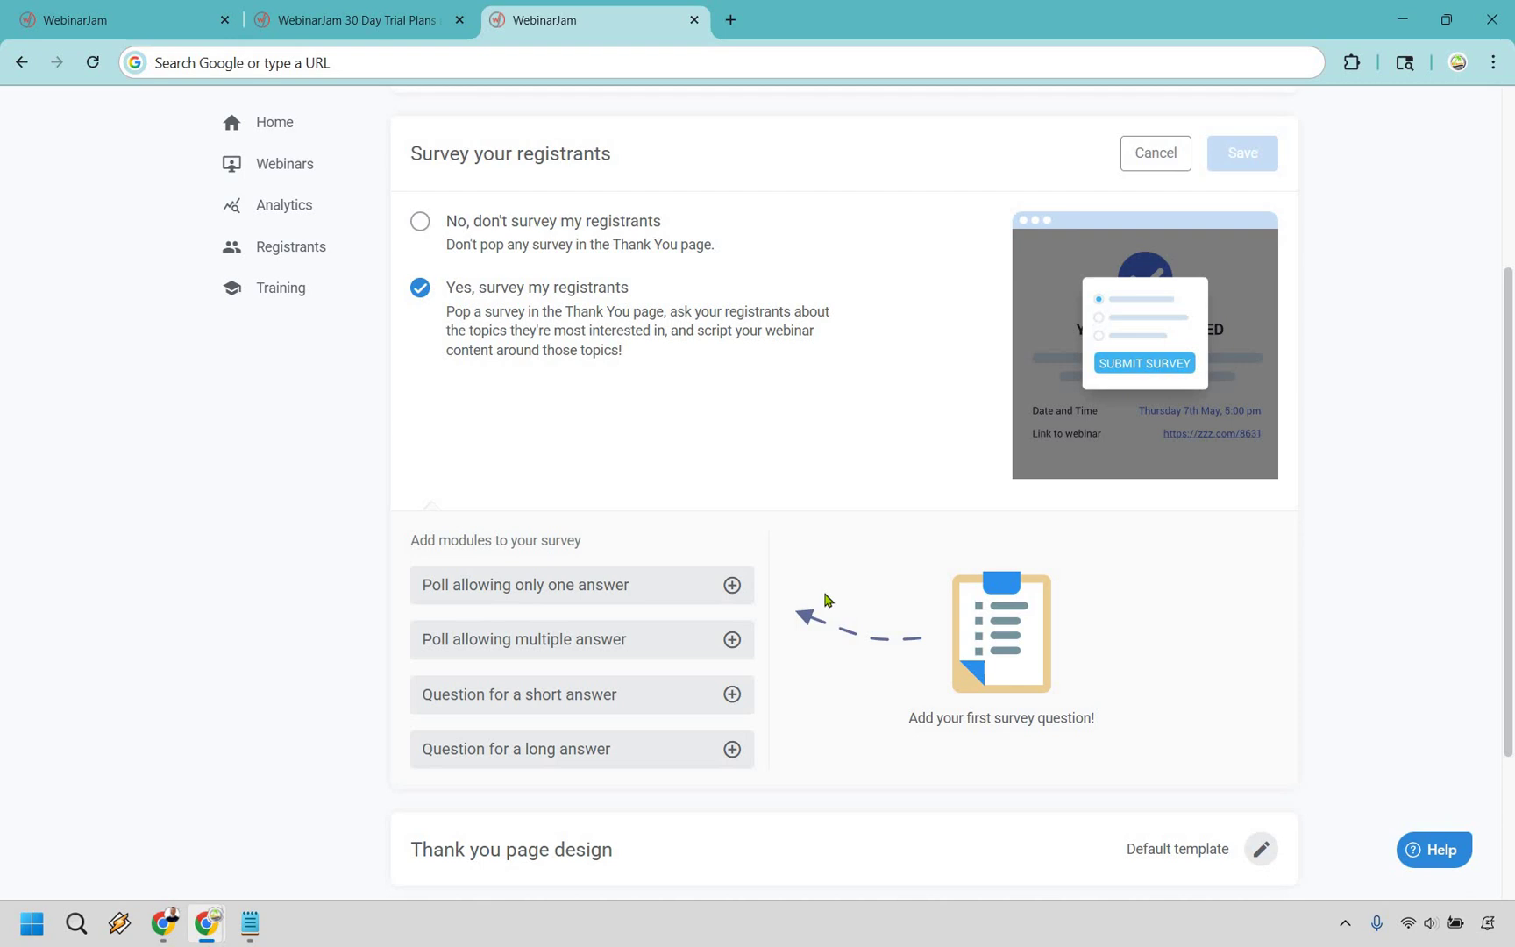
pyautogui.scroll(-3, 1500, 503)
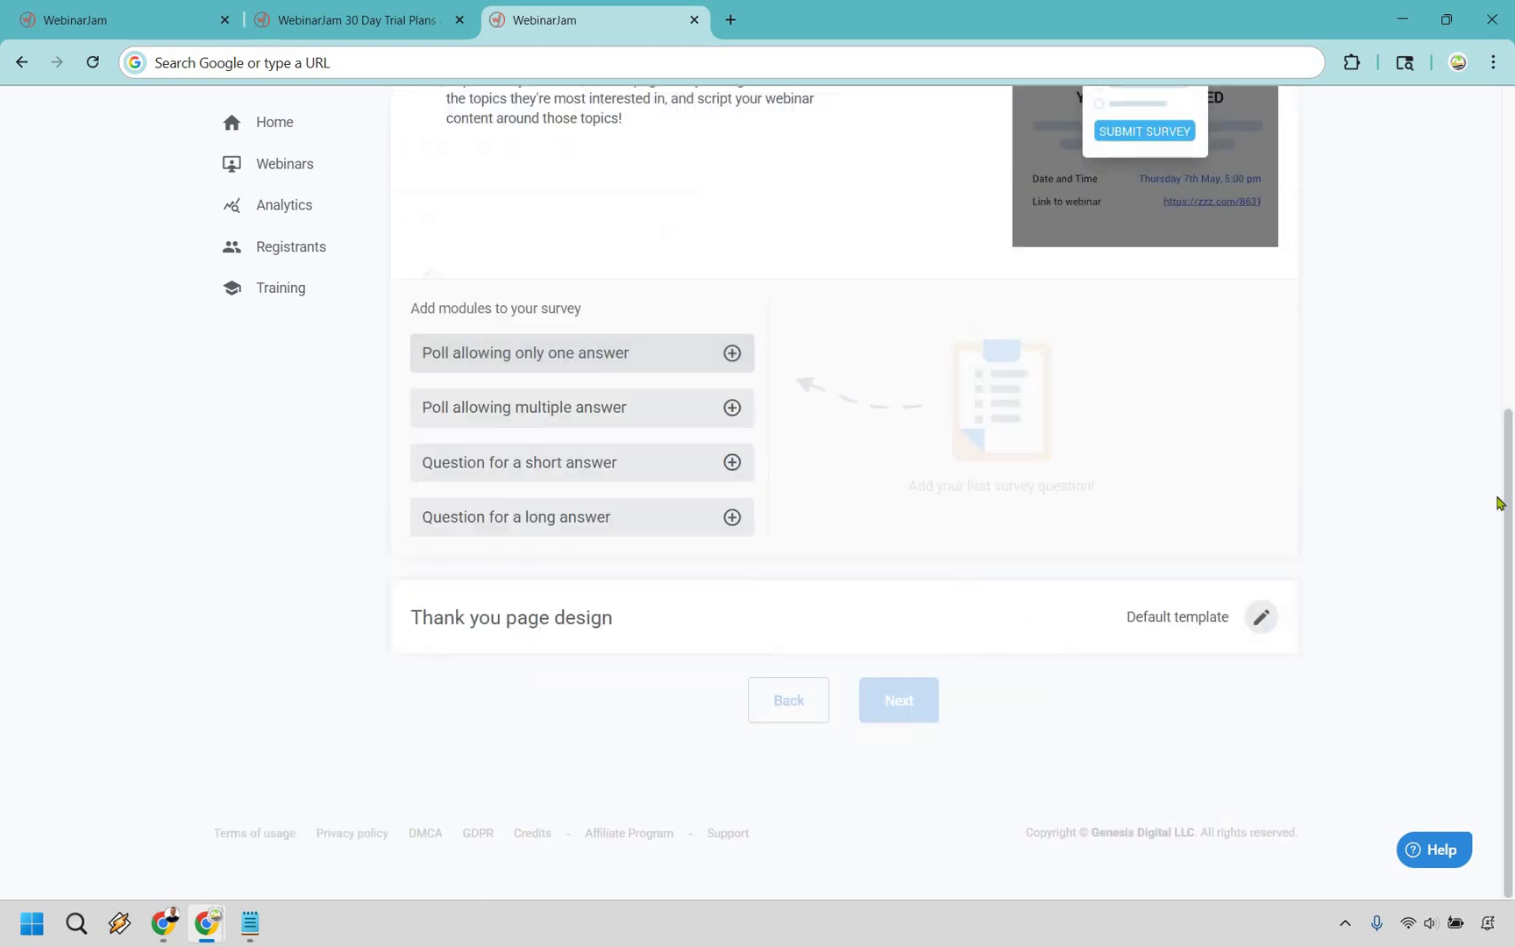
pyautogui.scroll(2, 1178, 150)
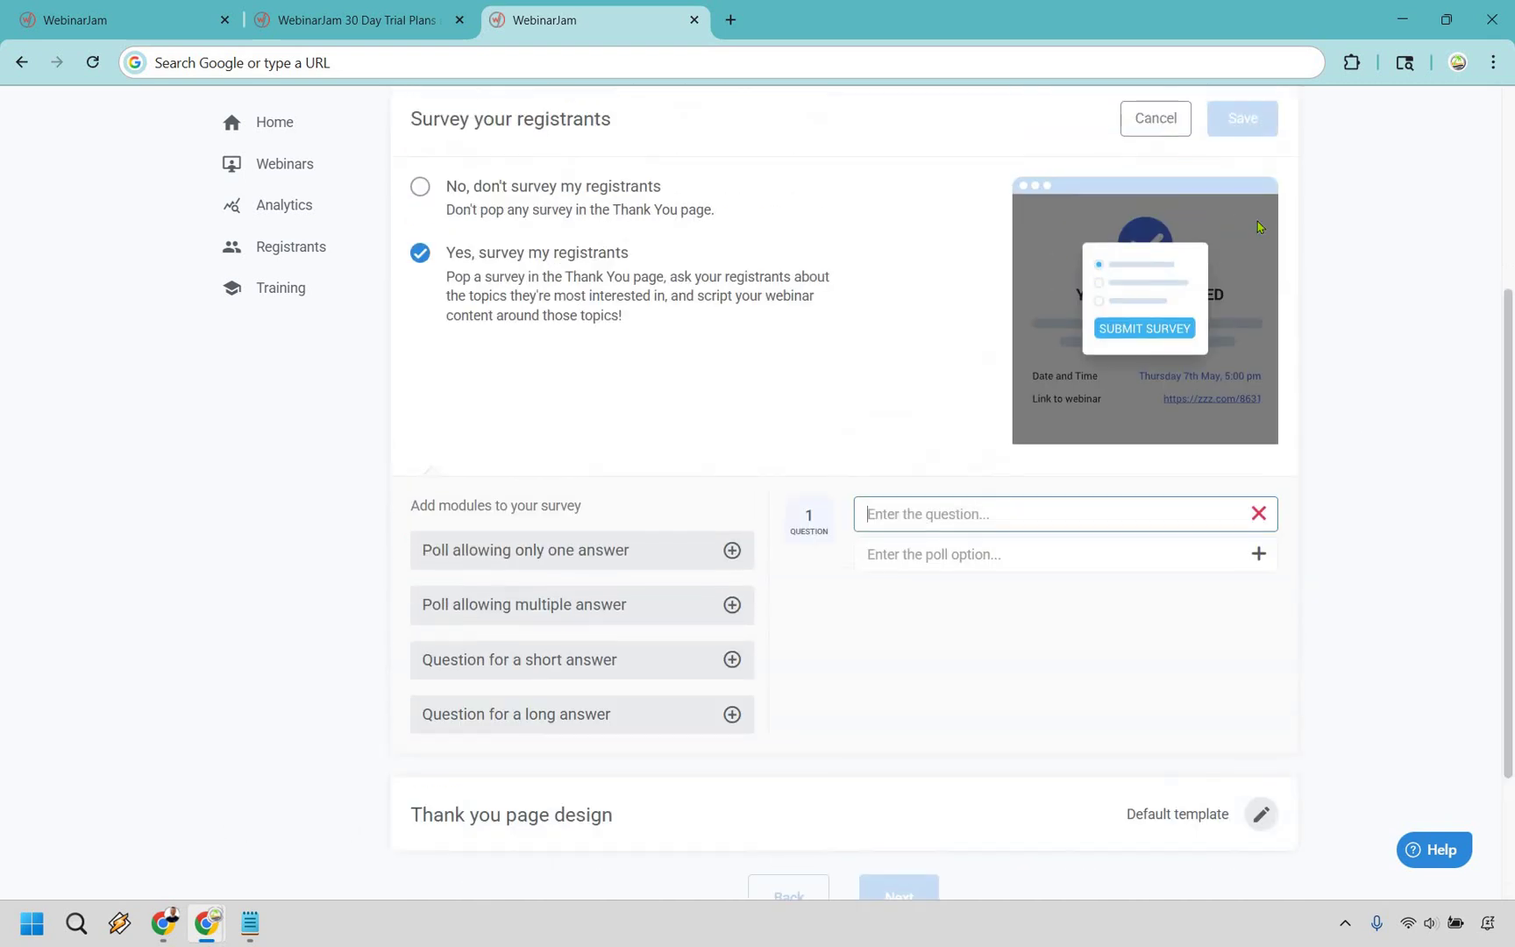
pyautogui.click(1382, 457)
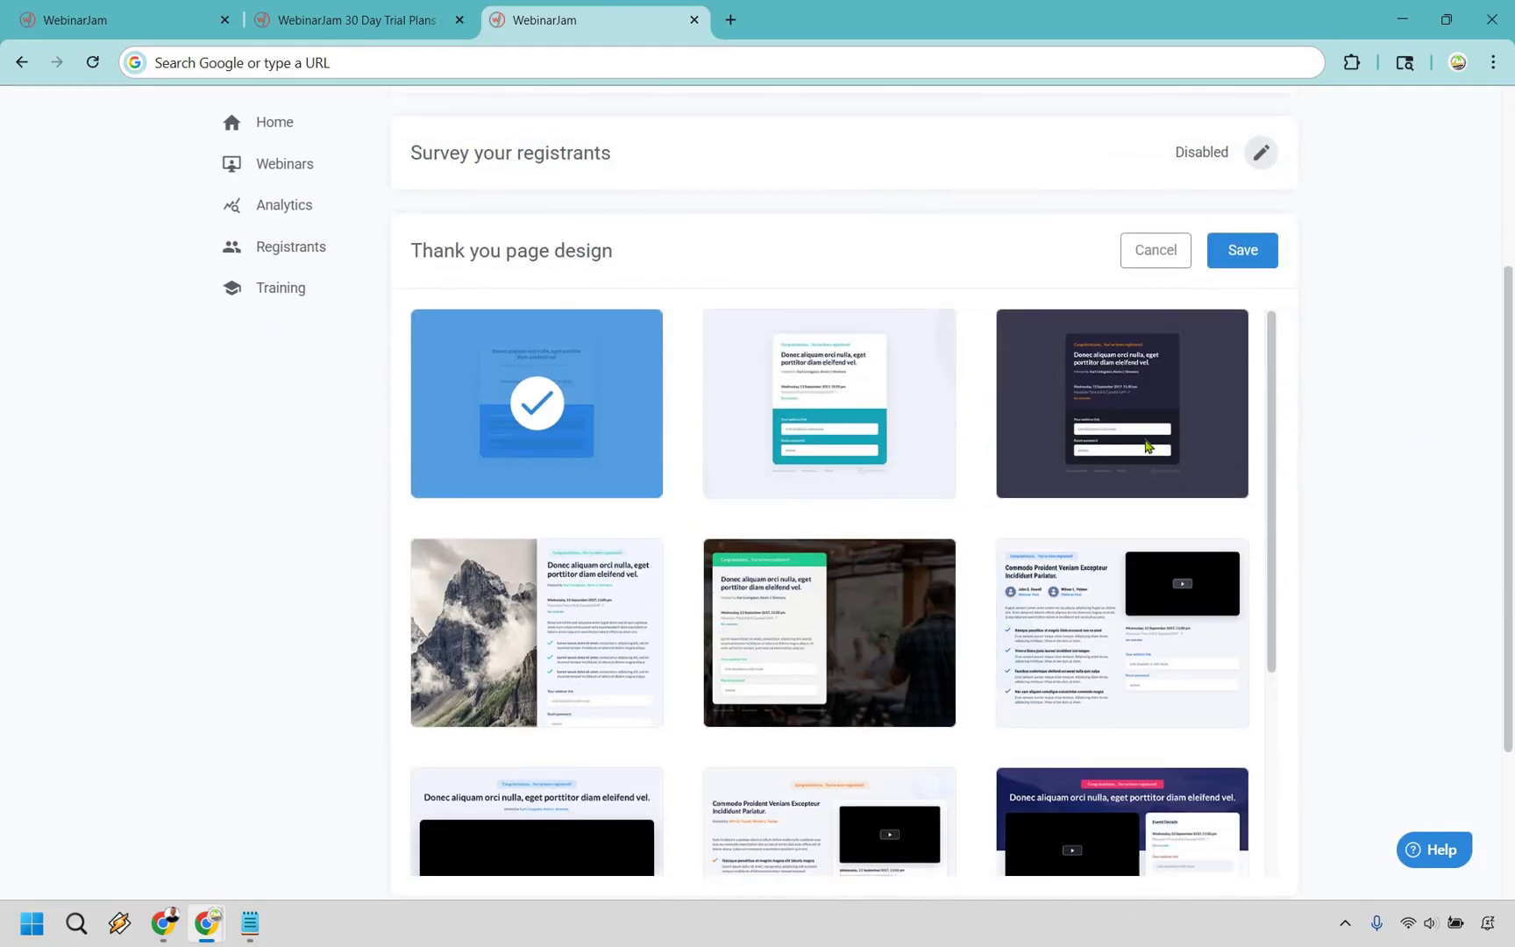
# - Save Template 9 as the thank-you page design and continue to the Live step
pyautogui.scroll(-1, 1144, 442)
pyautogui.scroll(-3, 1145, 444)
pyautogui.scroll(3, 1145, 444)
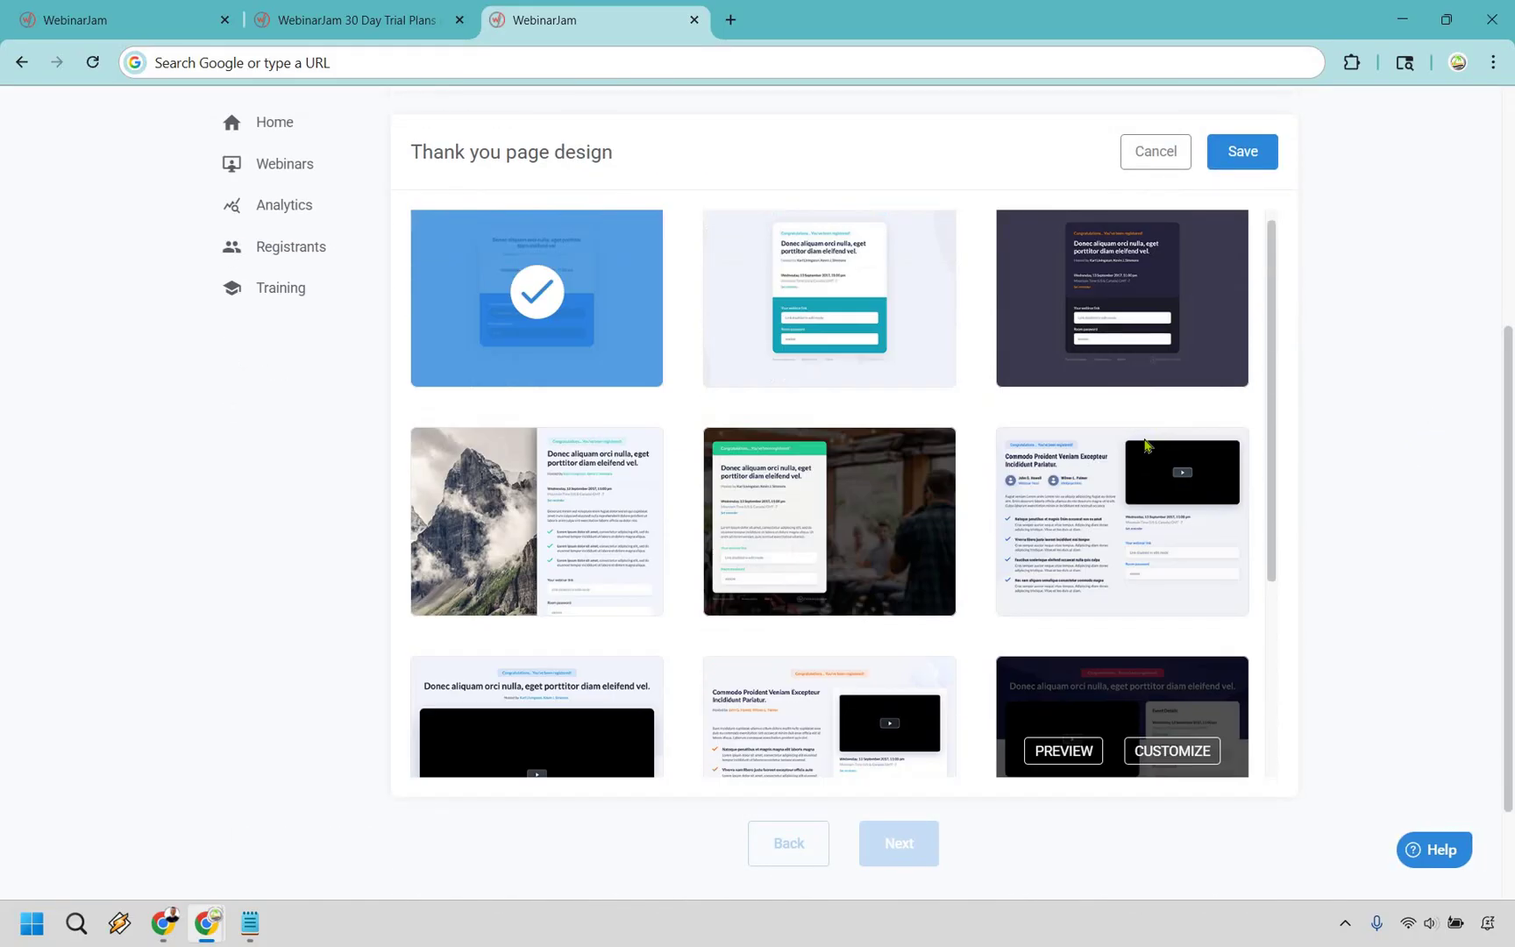
pyautogui.moveTo(876, 384)
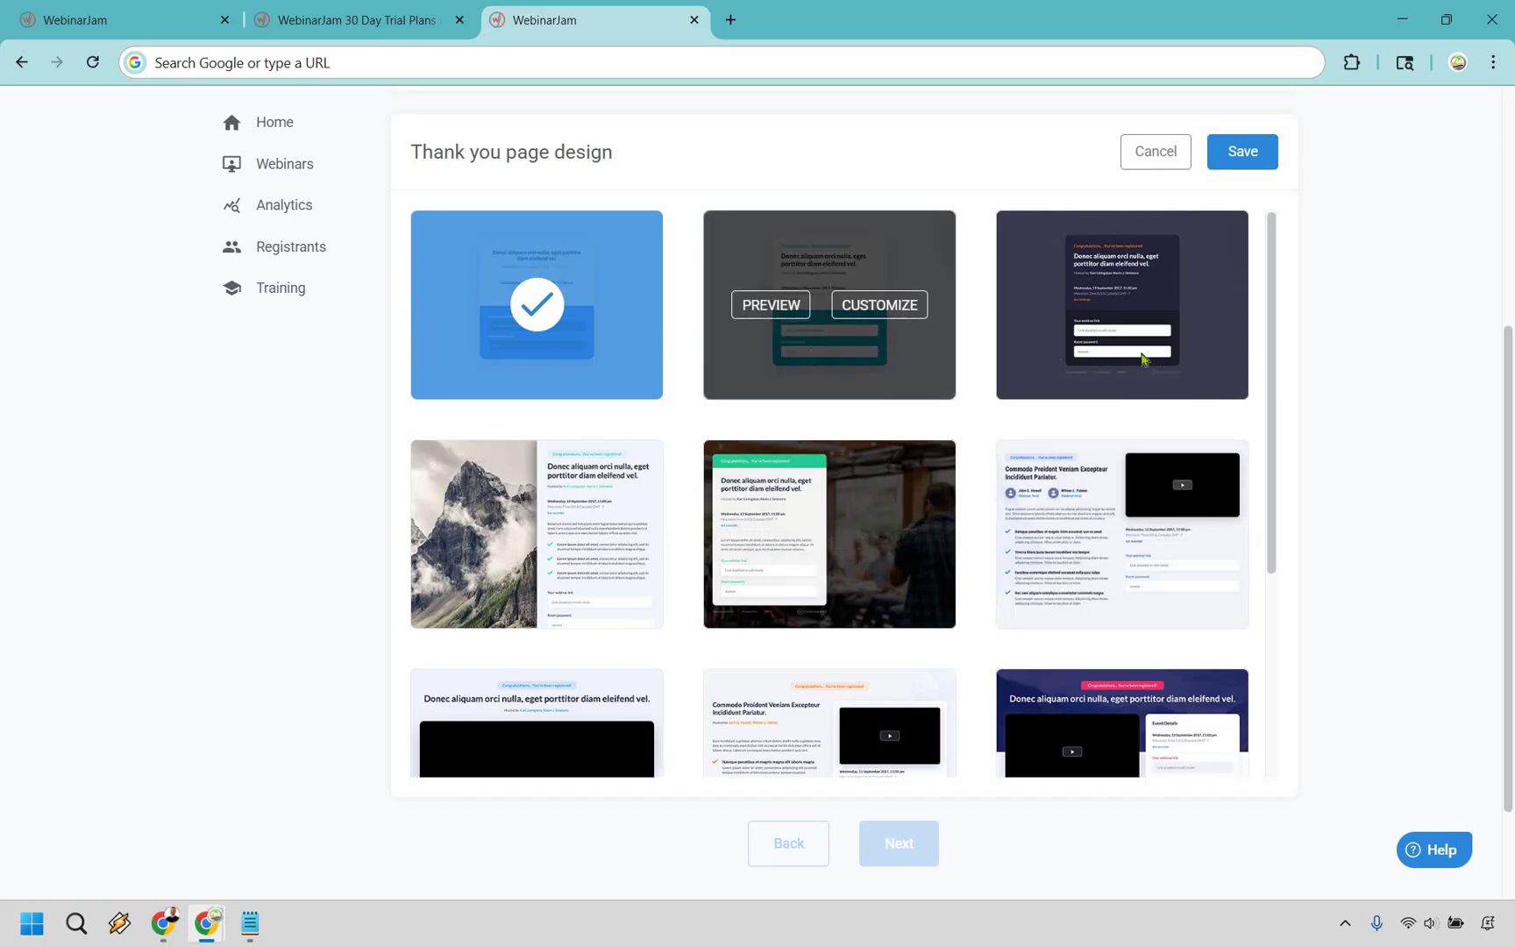
pyautogui.moveTo(1188, 361)
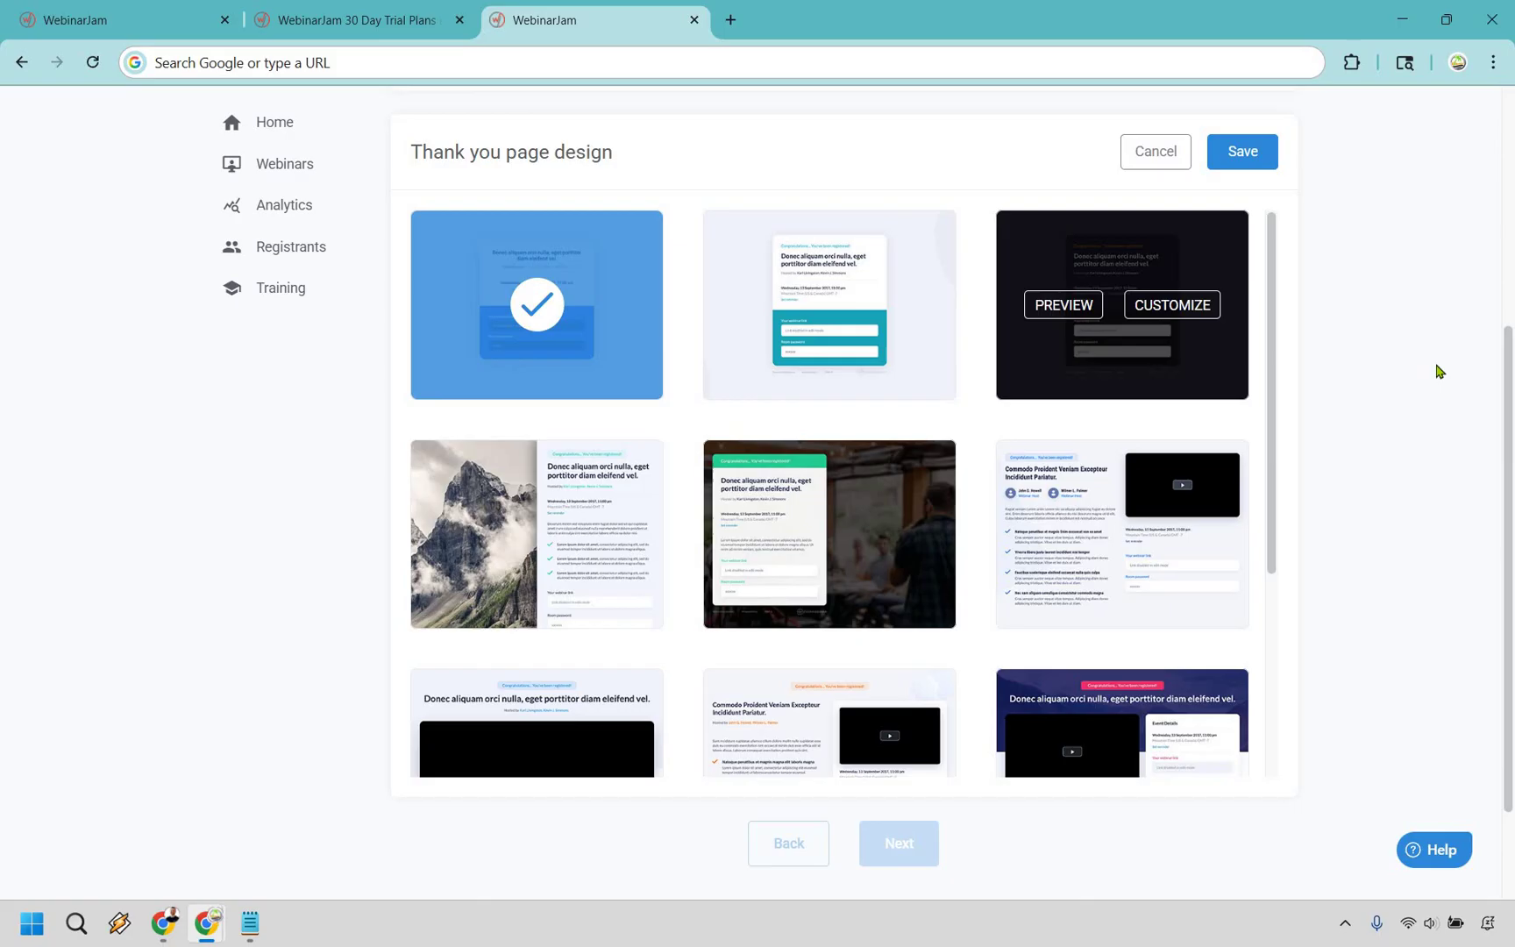
pyautogui.scroll(1, 1234, 257)
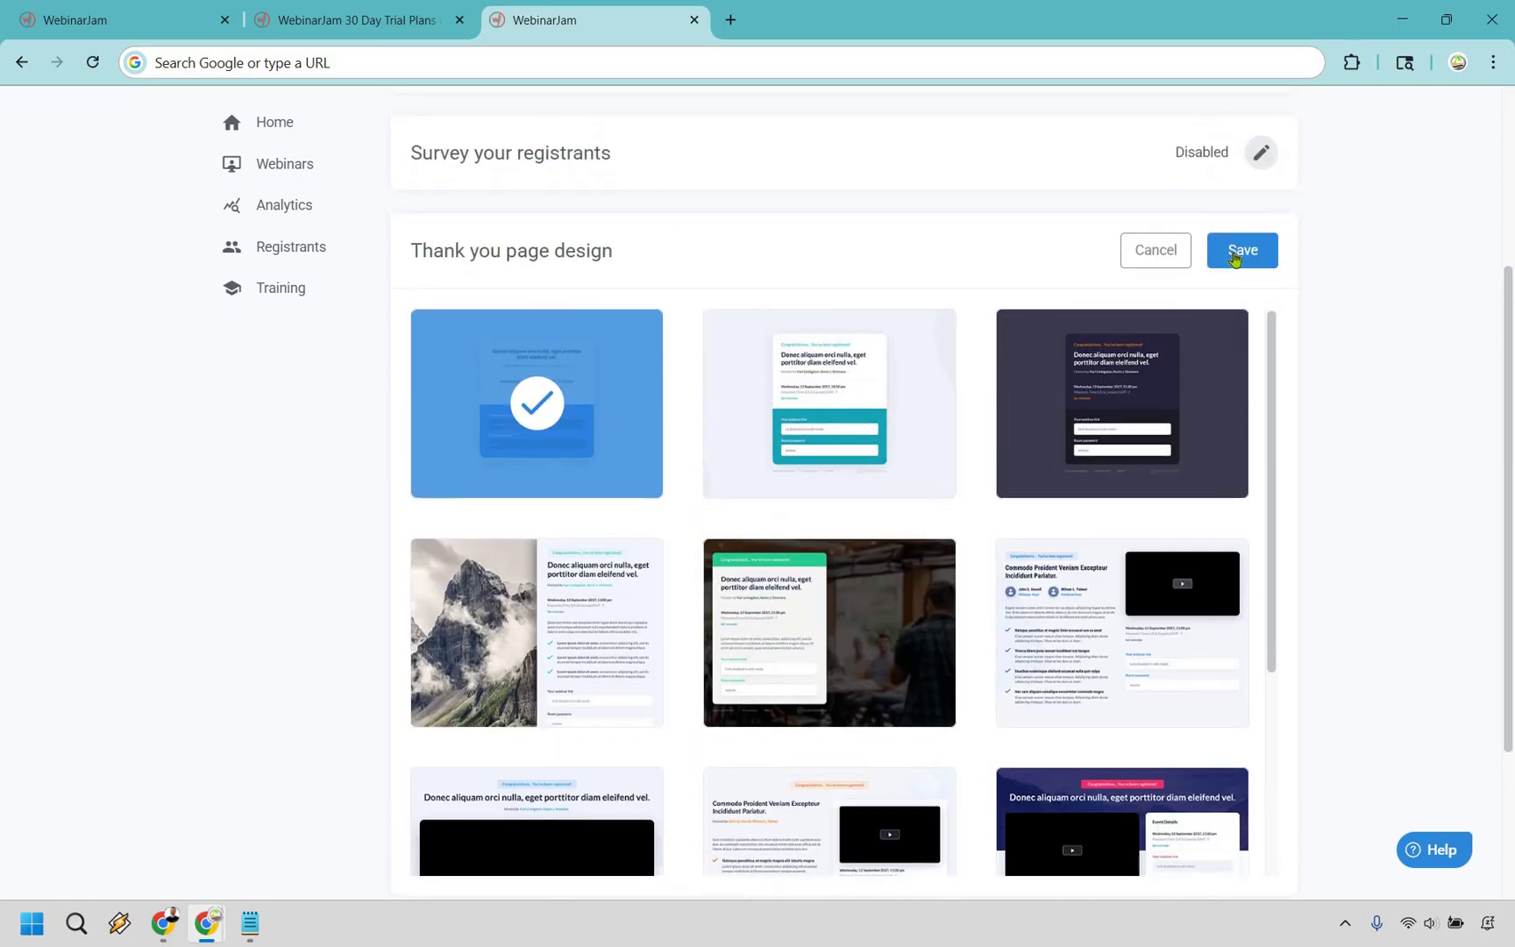
pyautogui.click(1235, 252)
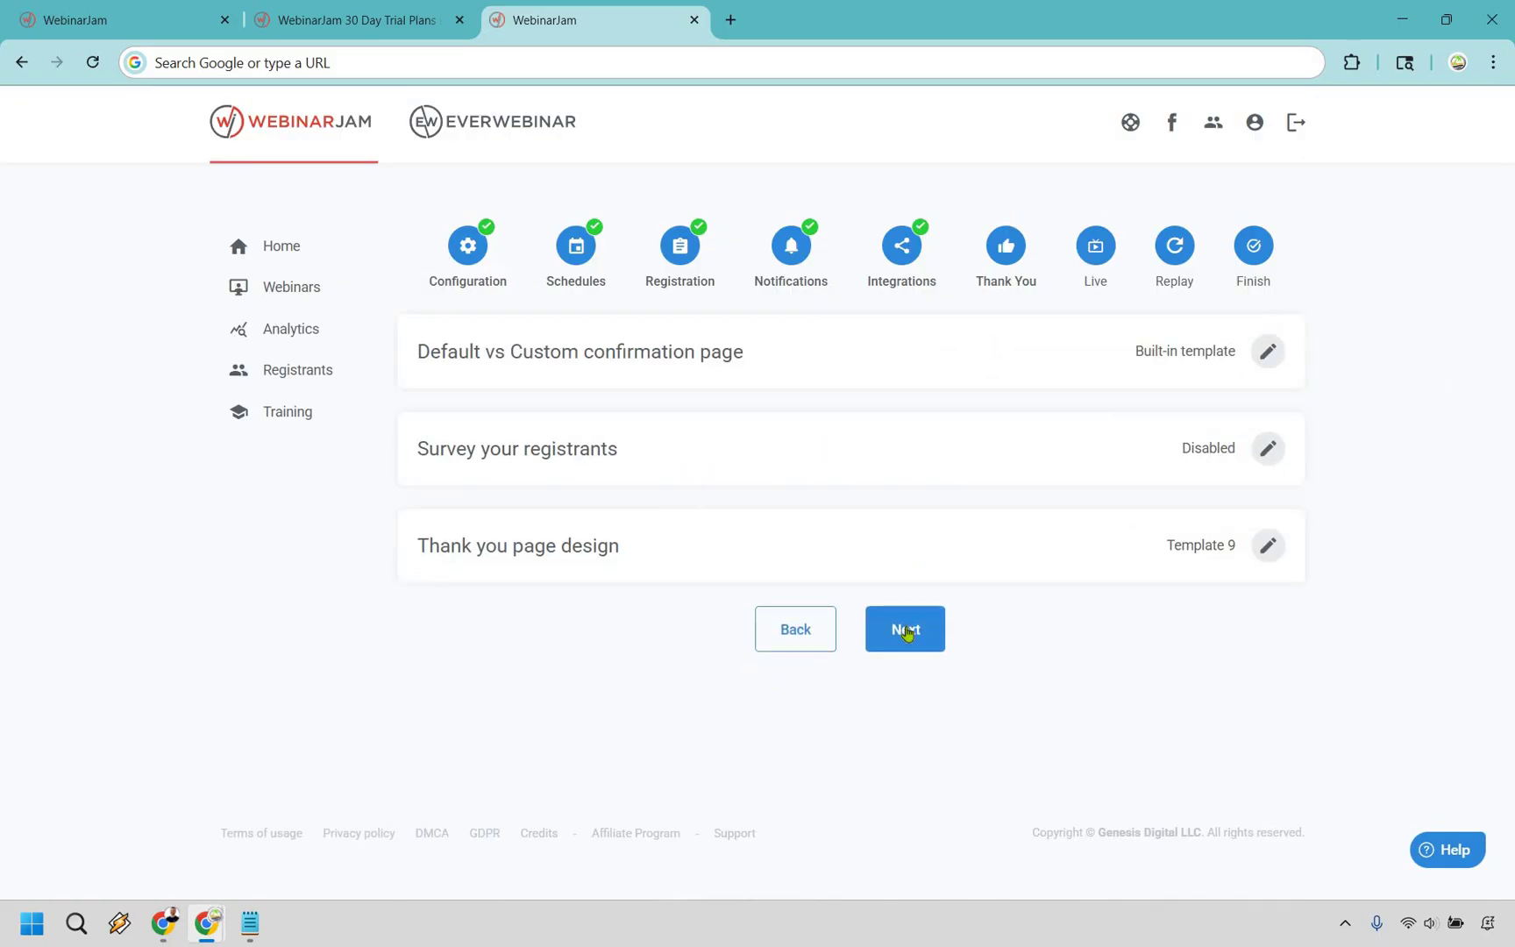
pyautogui.press('Return')
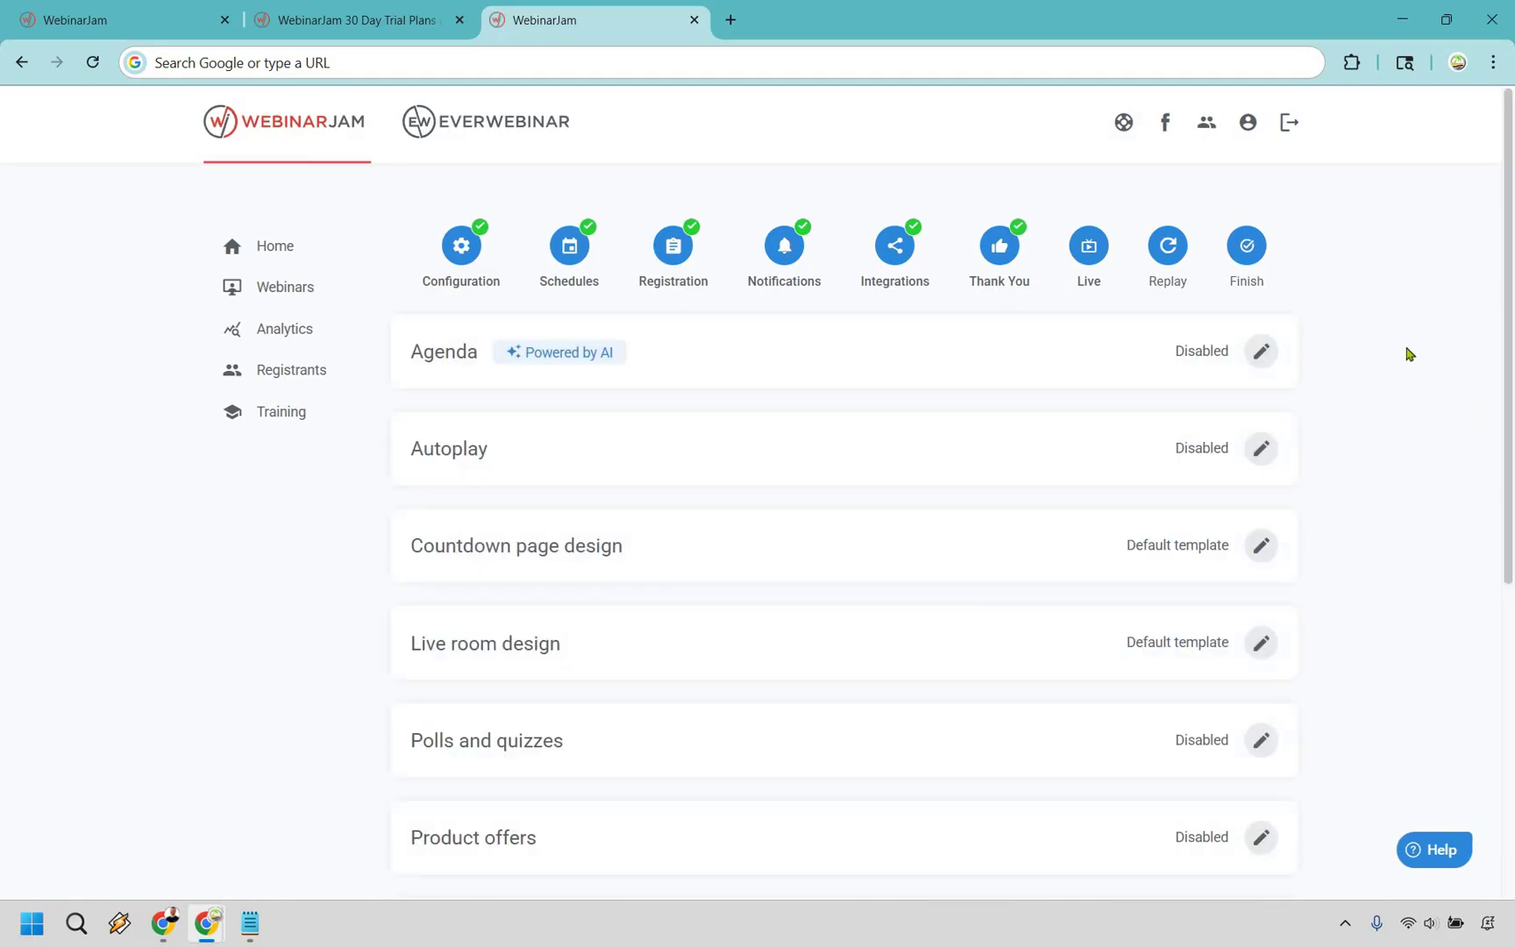
# - Review the Agenda and Autoplay settings, cancelling Autoplay without changes
pyautogui.click(1285, 356)
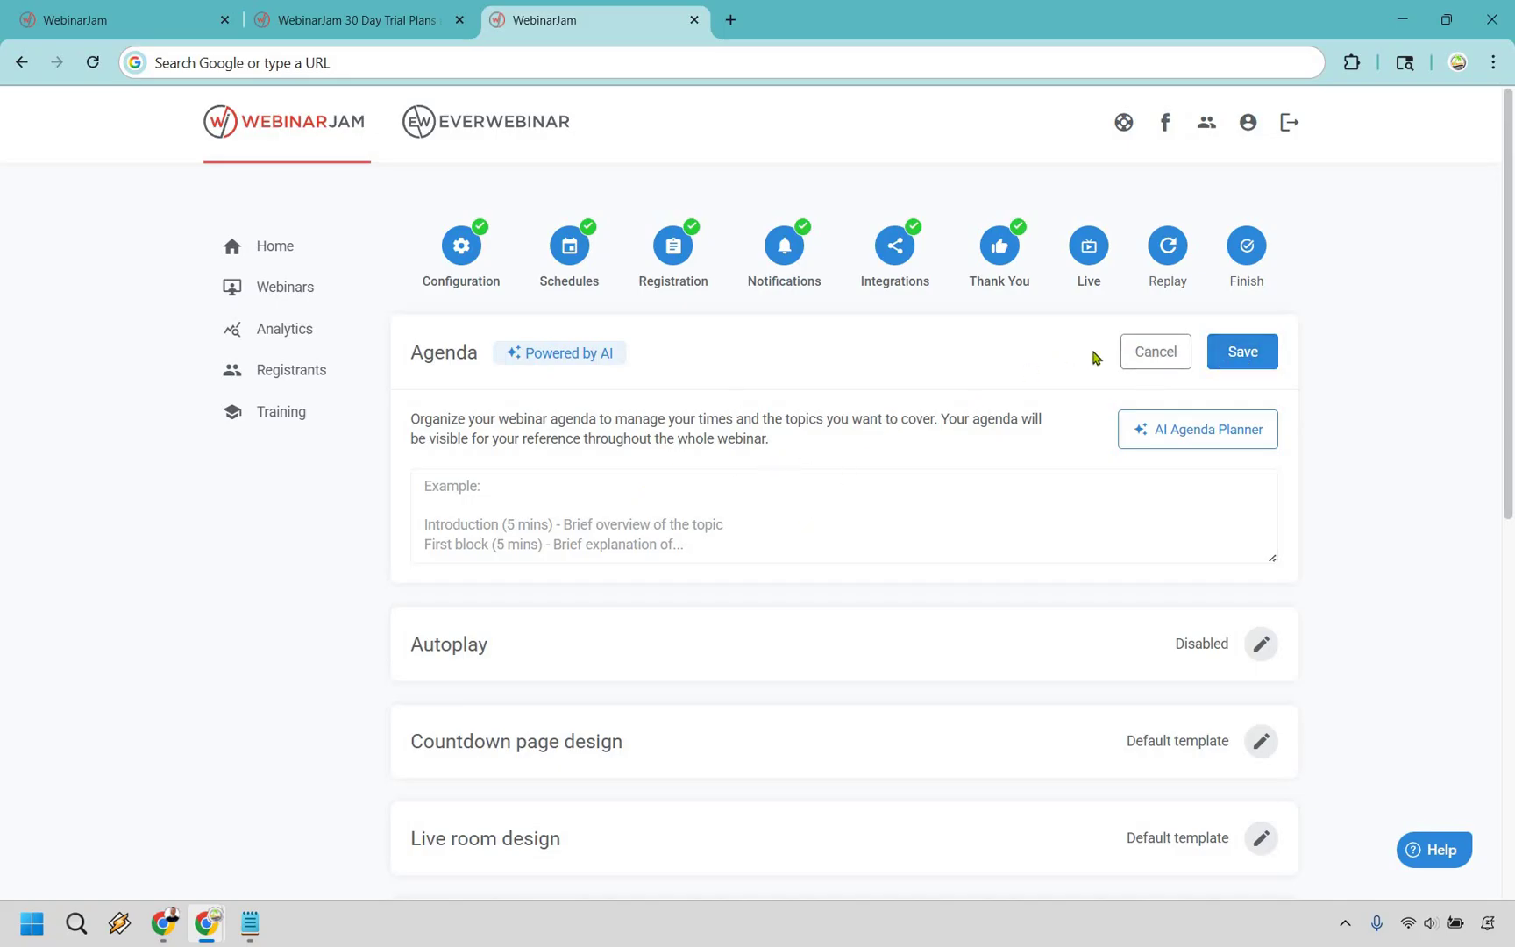
pyautogui.click(1142, 351)
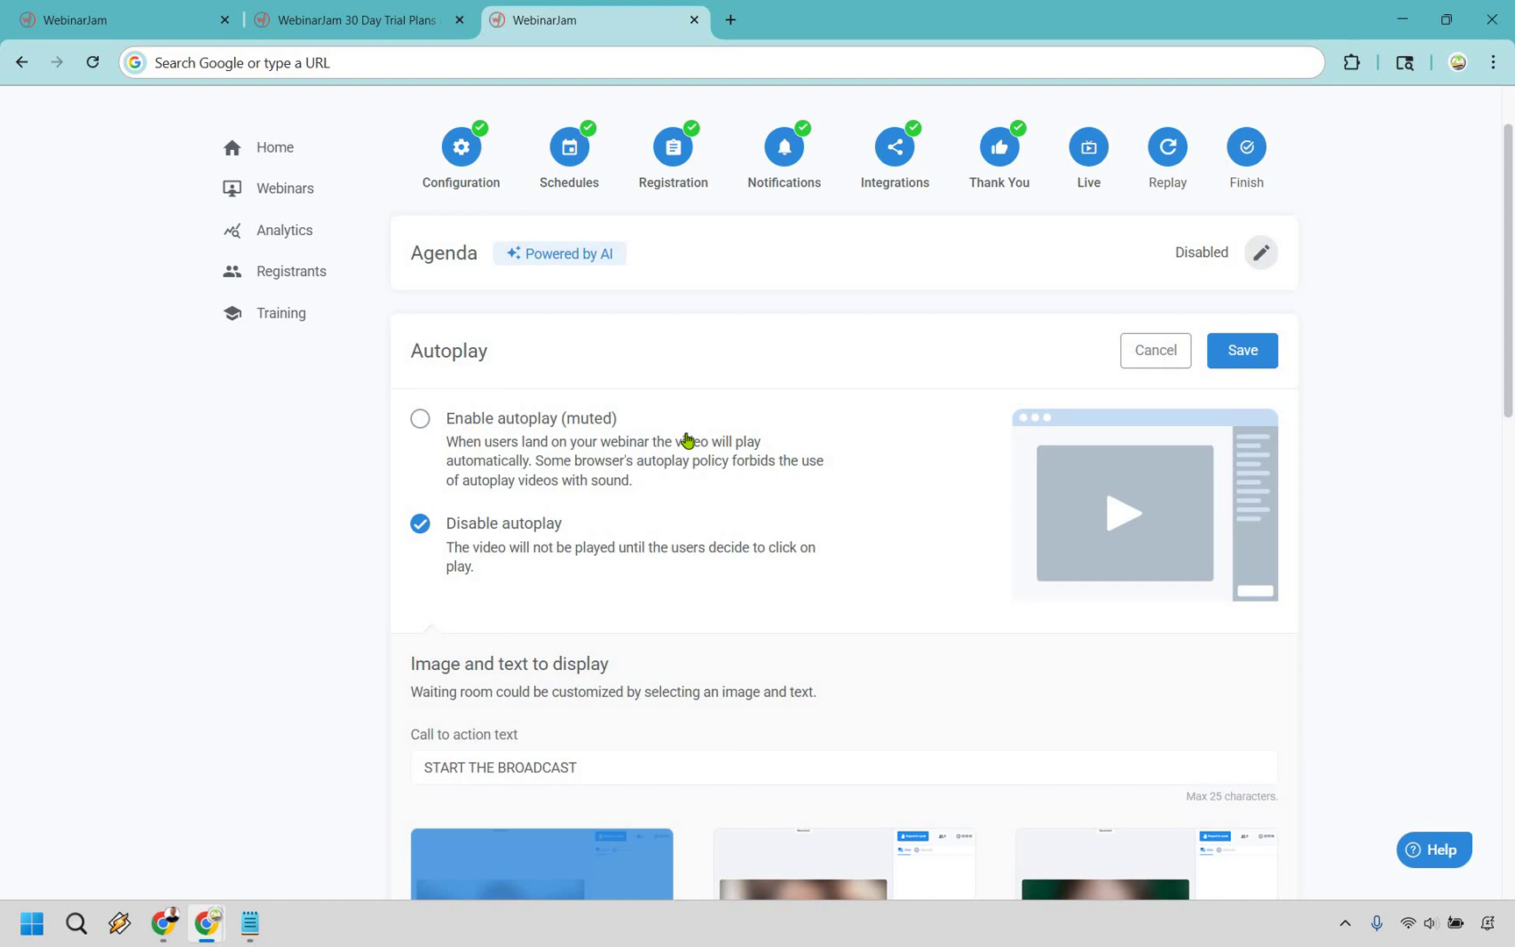
pyautogui.scroll(-3, 611, 669)
pyautogui.scroll(-3, 947, 298)
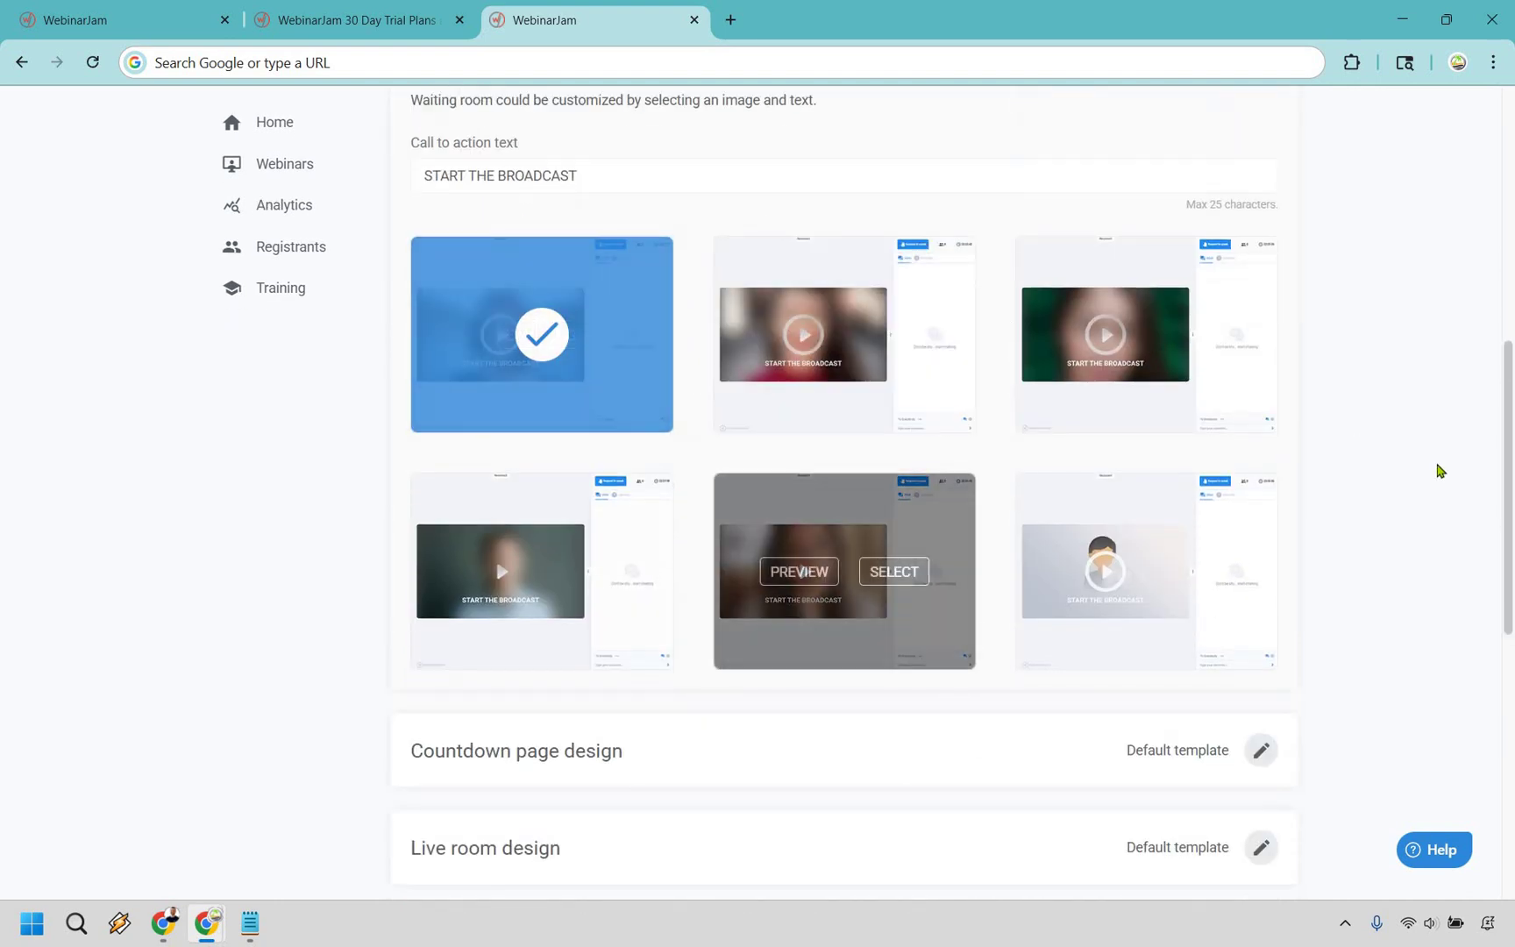
pyautogui.scroll(6, 1150, 379)
pyautogui.click(1156, 351)
# - Look over the countdown page designs unchanged, then bring up the live room design themes
pyautogui.click(1265, 456)
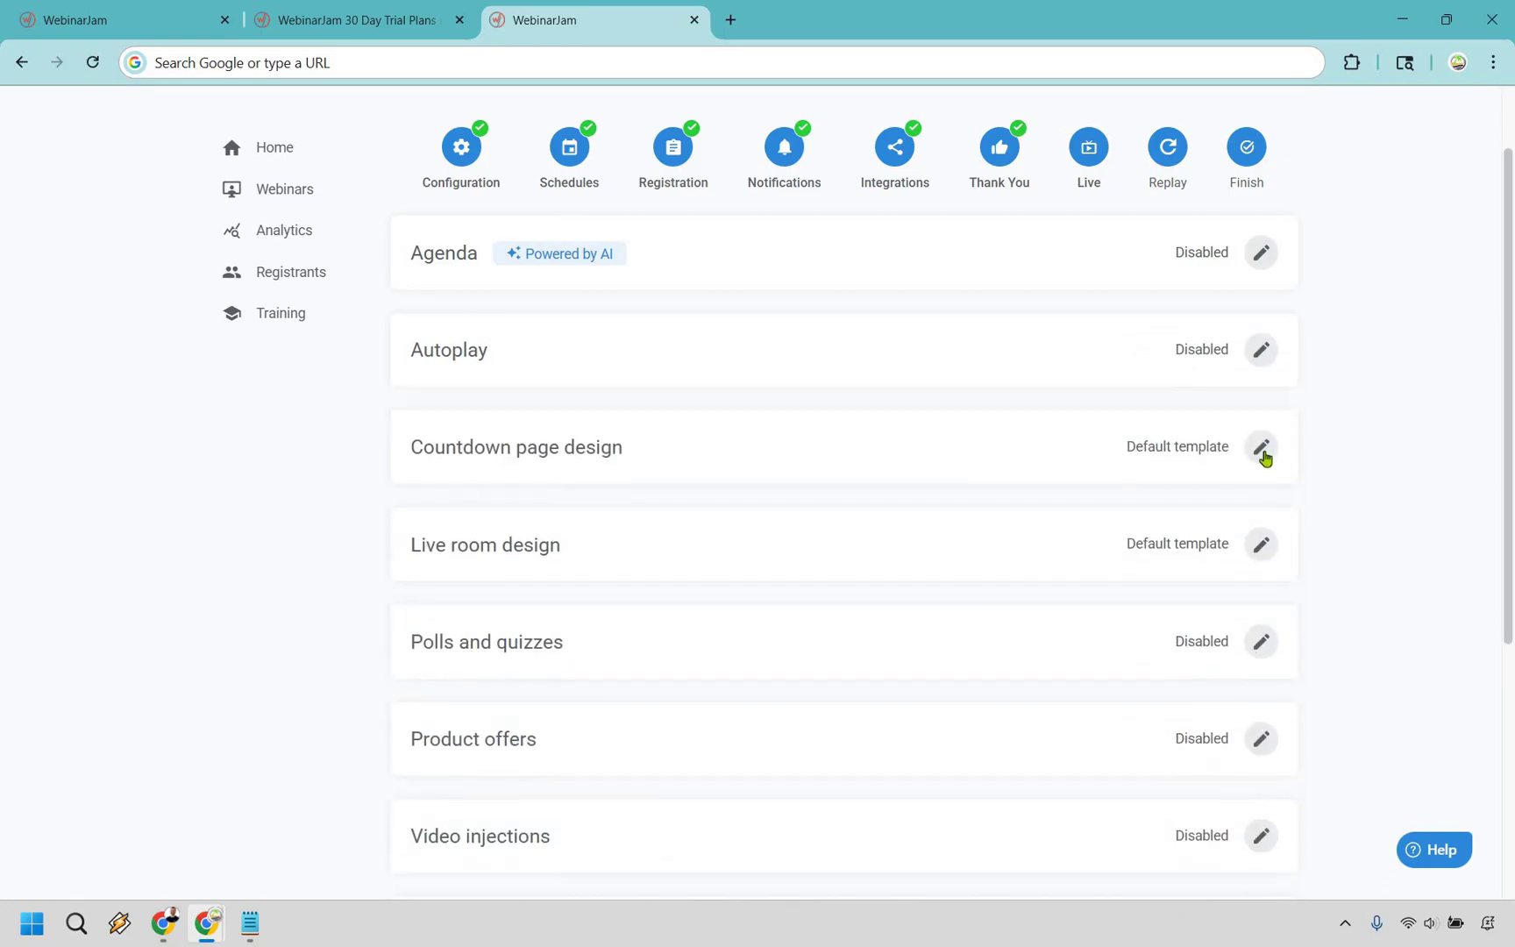
pyautogui.scroll(-3, 1096, 646)
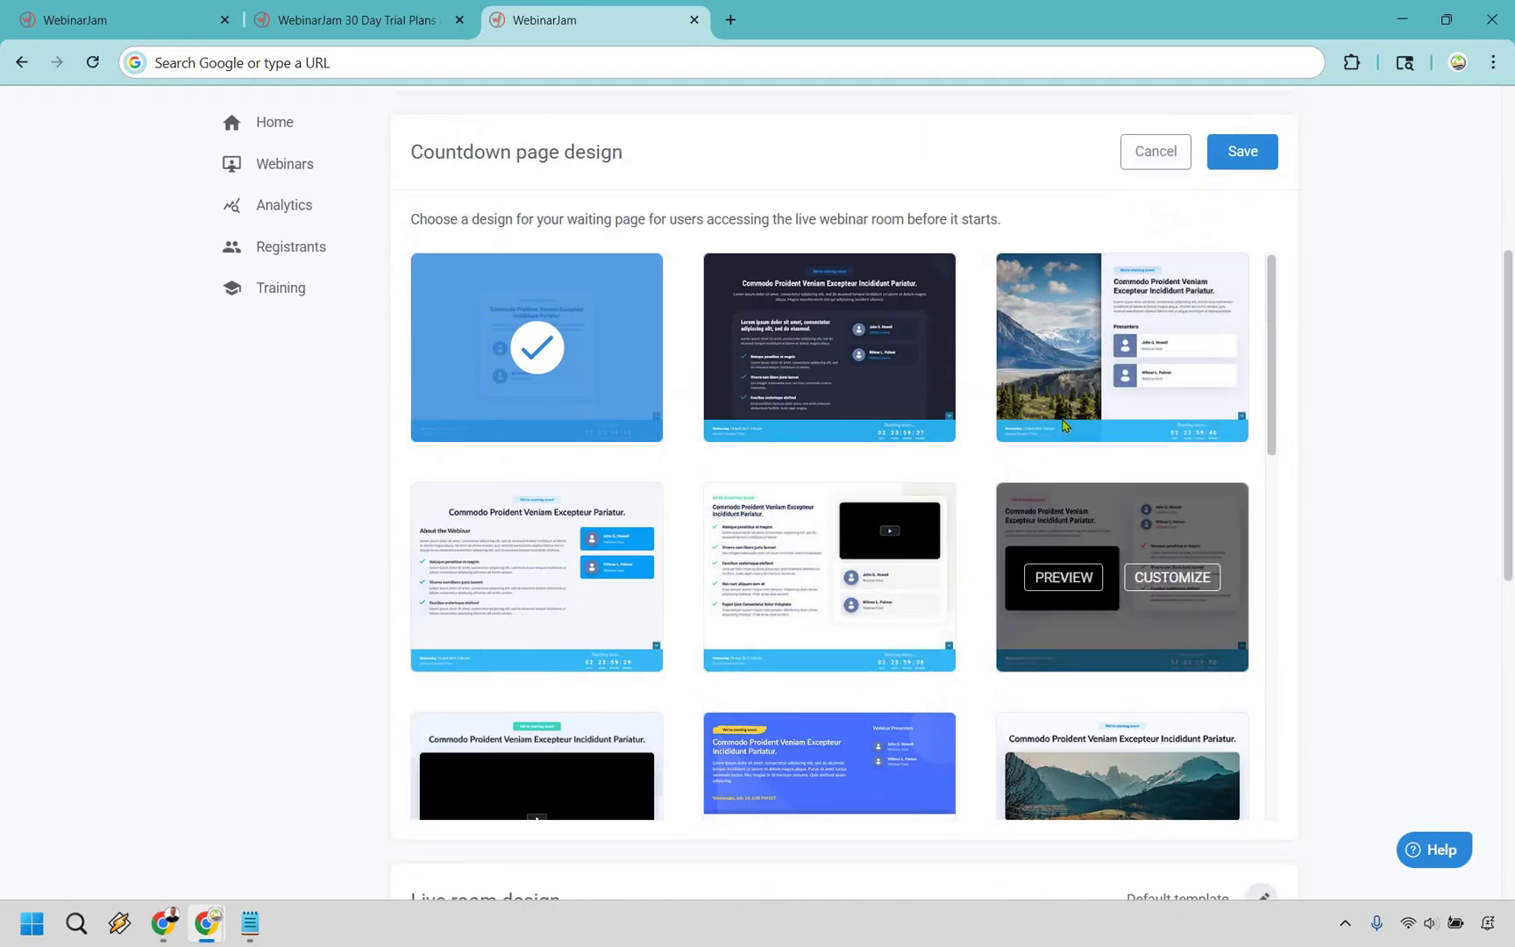
pyautogui.click(1144, 166)
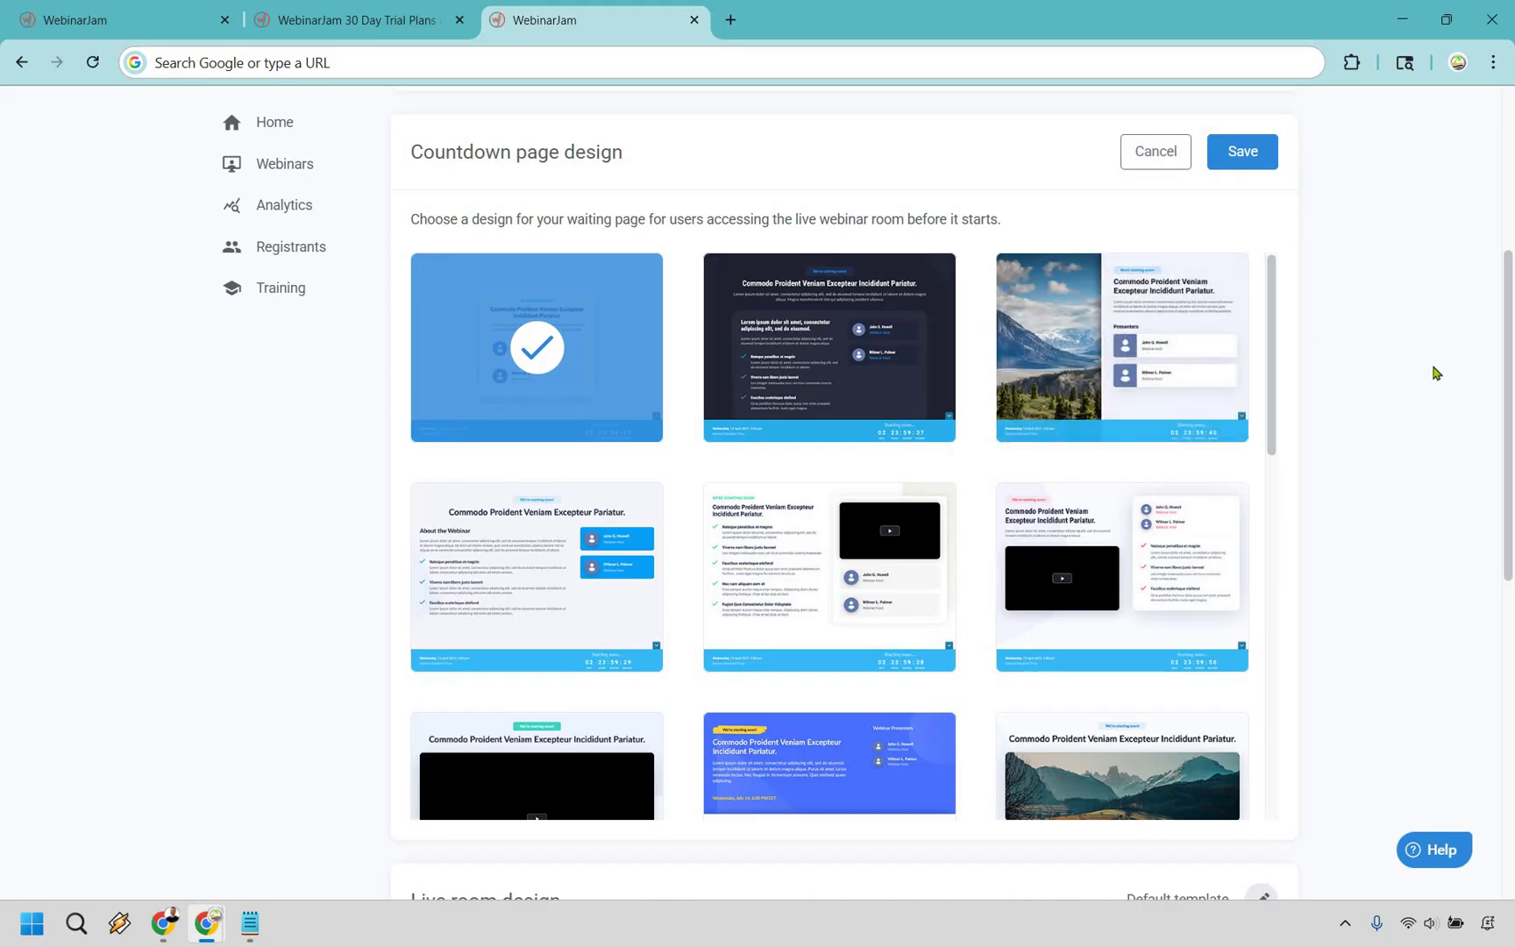
pyautogui.scroll(1, 1258, 342)
pyautogui.click(1260, 347)
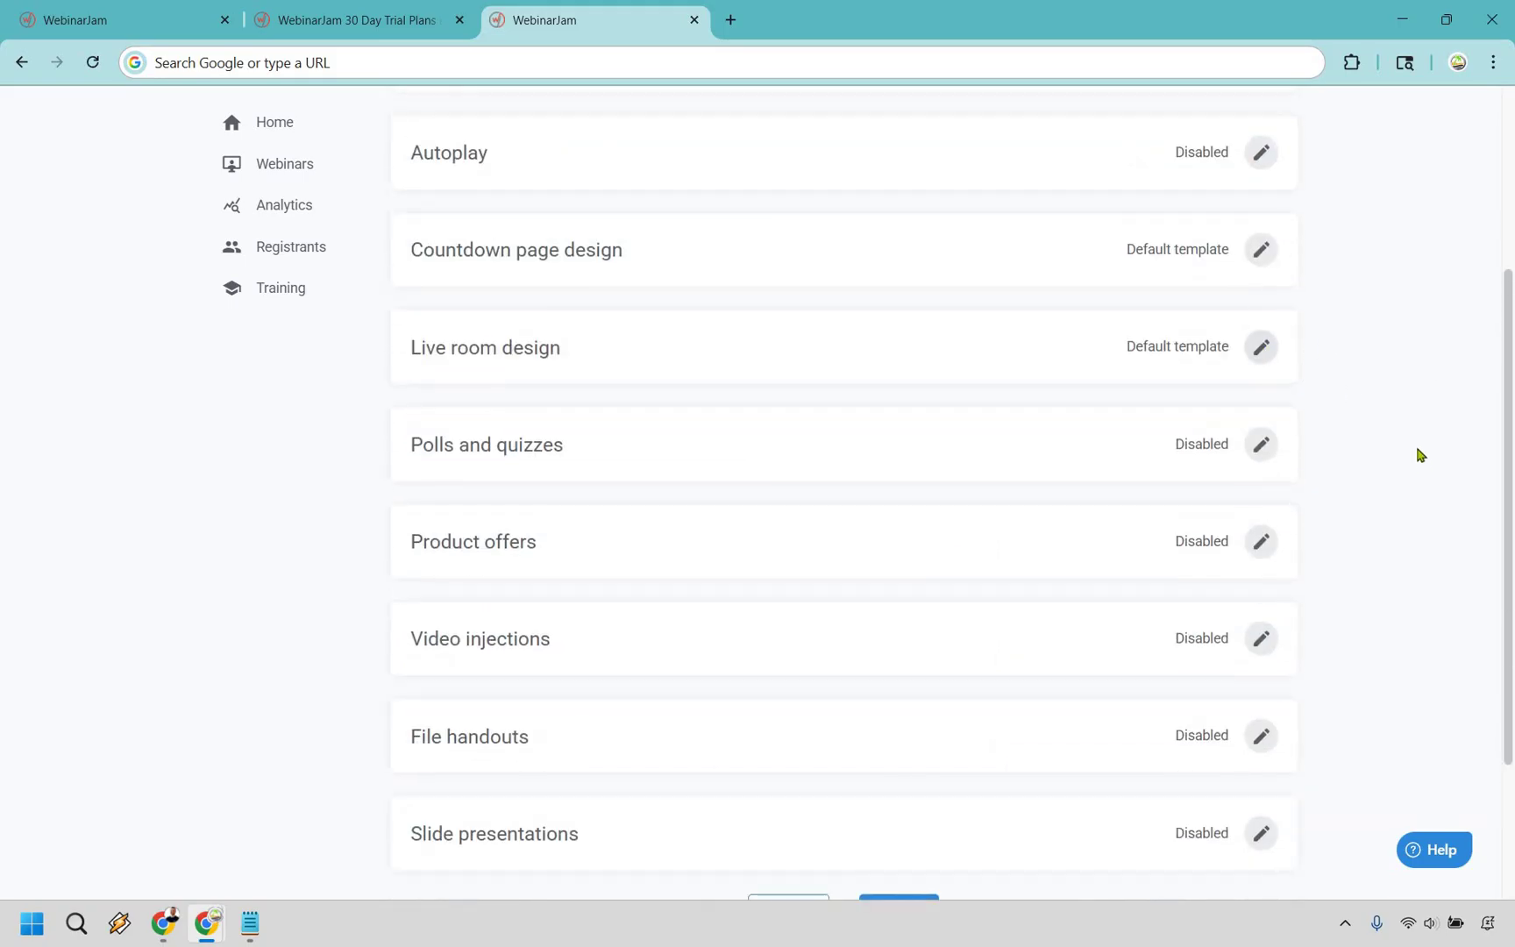
# - Select the second live room theme
pyautogui.scroll(-1, 1000, 393)
pyautogui.scroll(-2, 982, 386)
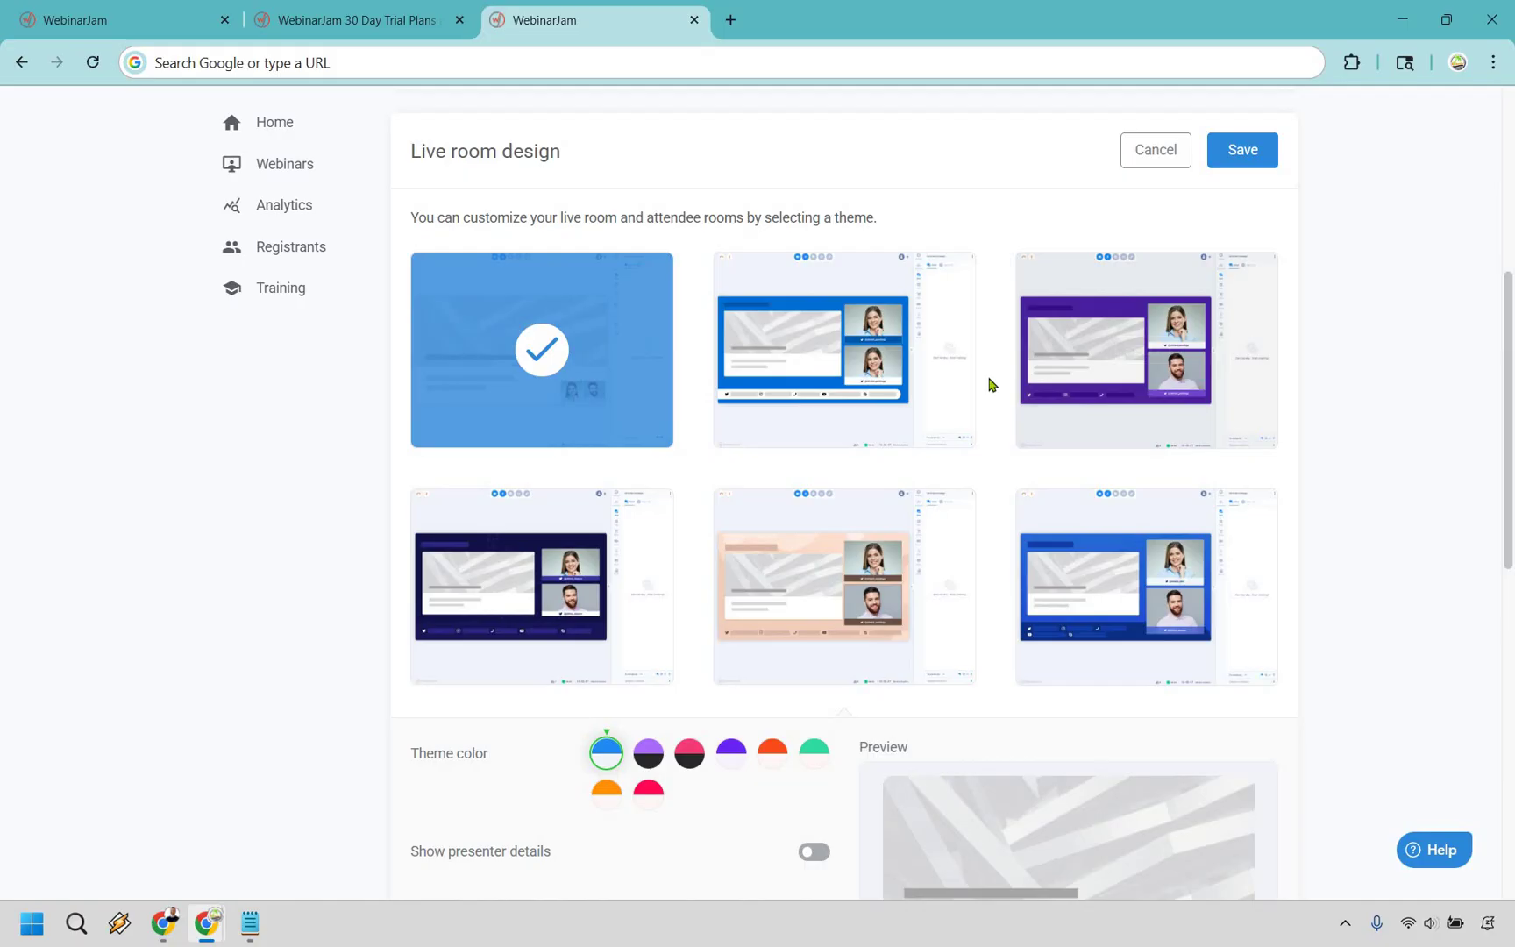
pyautogui.scroll(-1, 1390, 434)
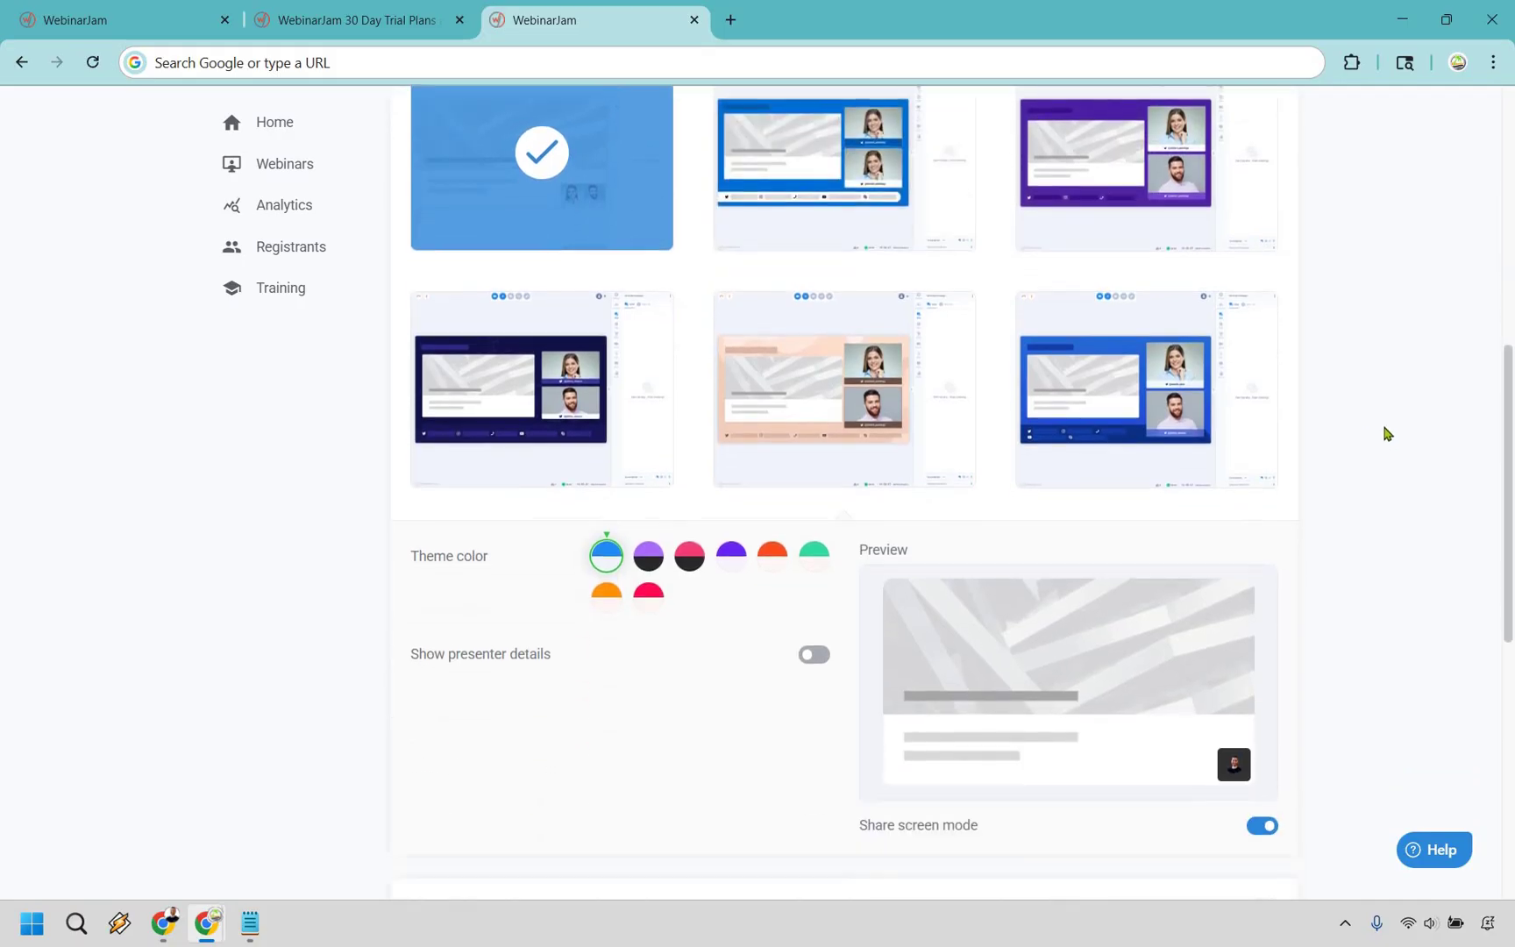
pyautogui.scroll(2, 1052, 394)
pyautogui.click(849, 356)
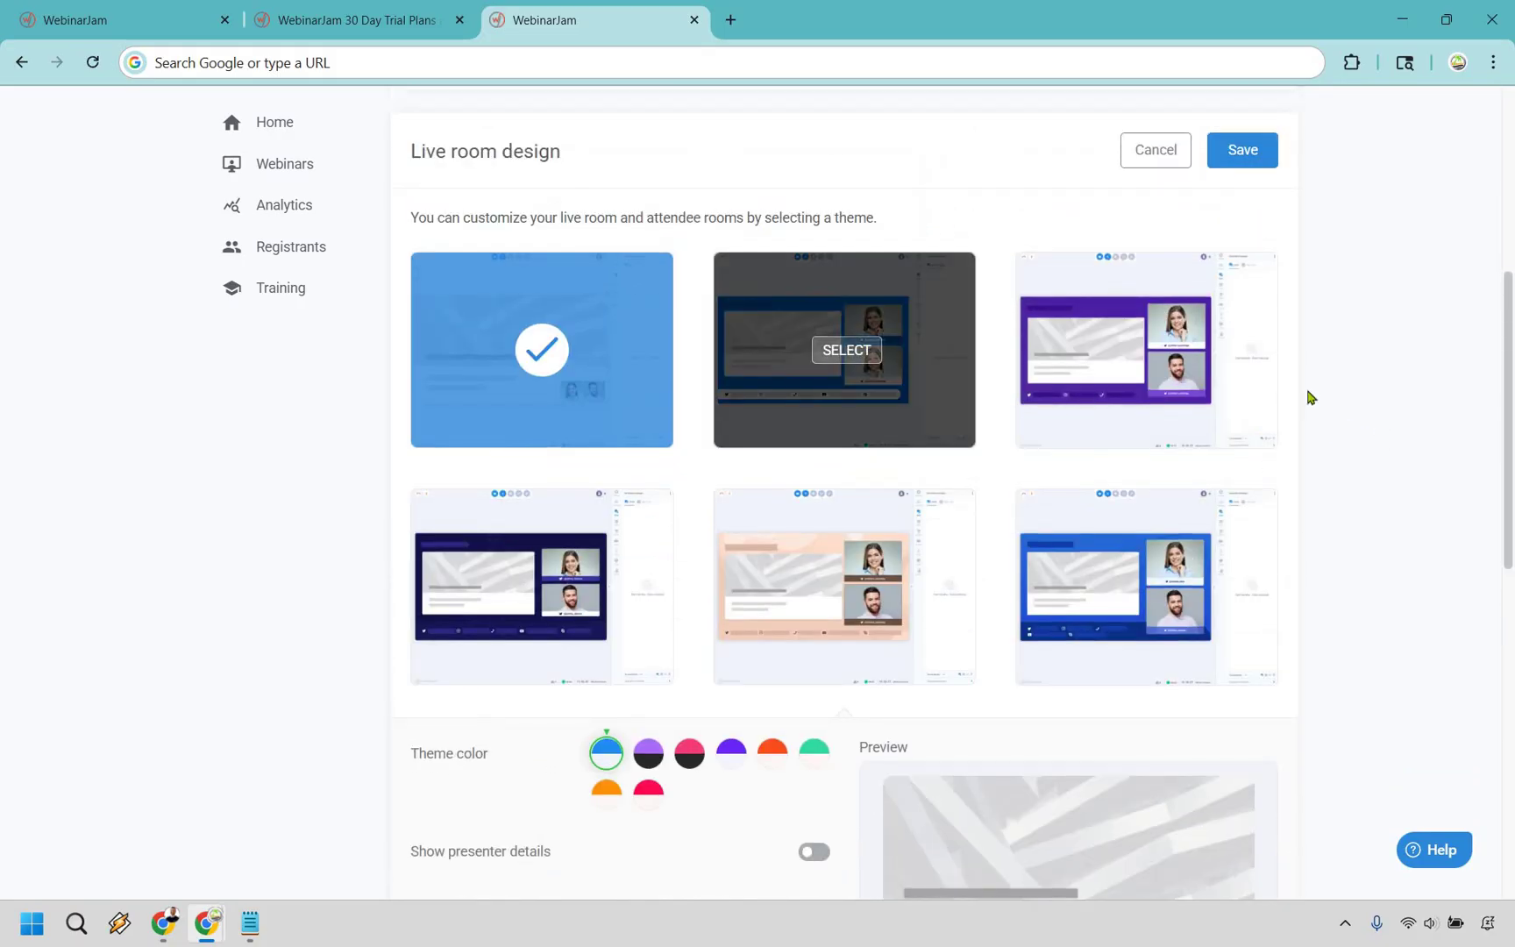
# - Try the lavender and grey swatches, ending on the blue theme colour with the logo hidden
pyautogui.scroll(-3, 1185, 549)
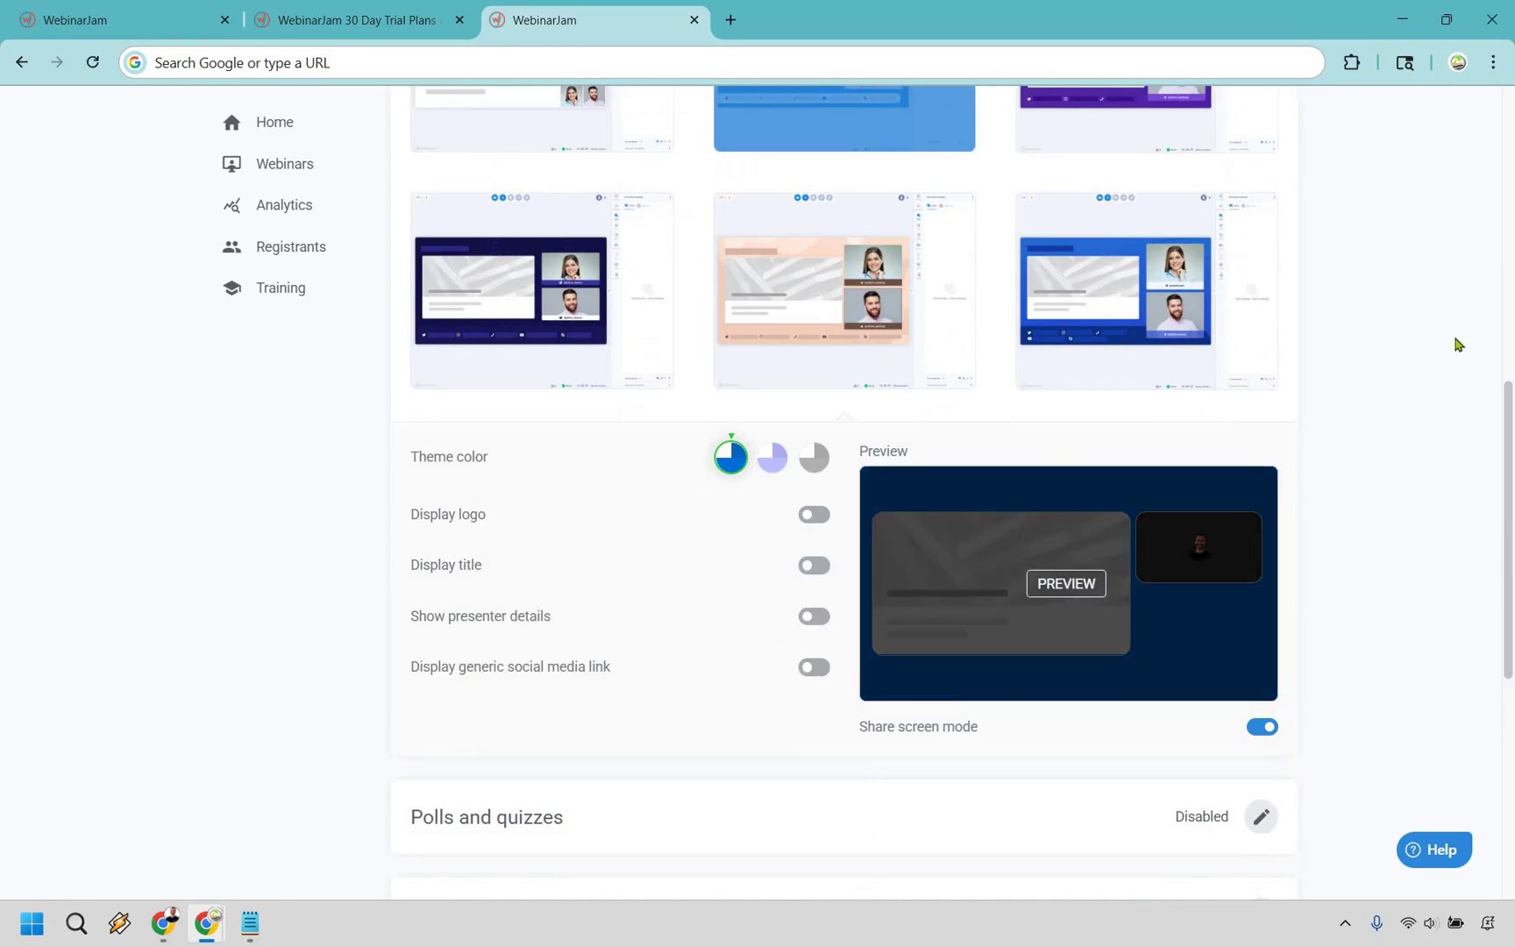
pyautogui.click(771, 457)
pyautogui.click(814, 457)
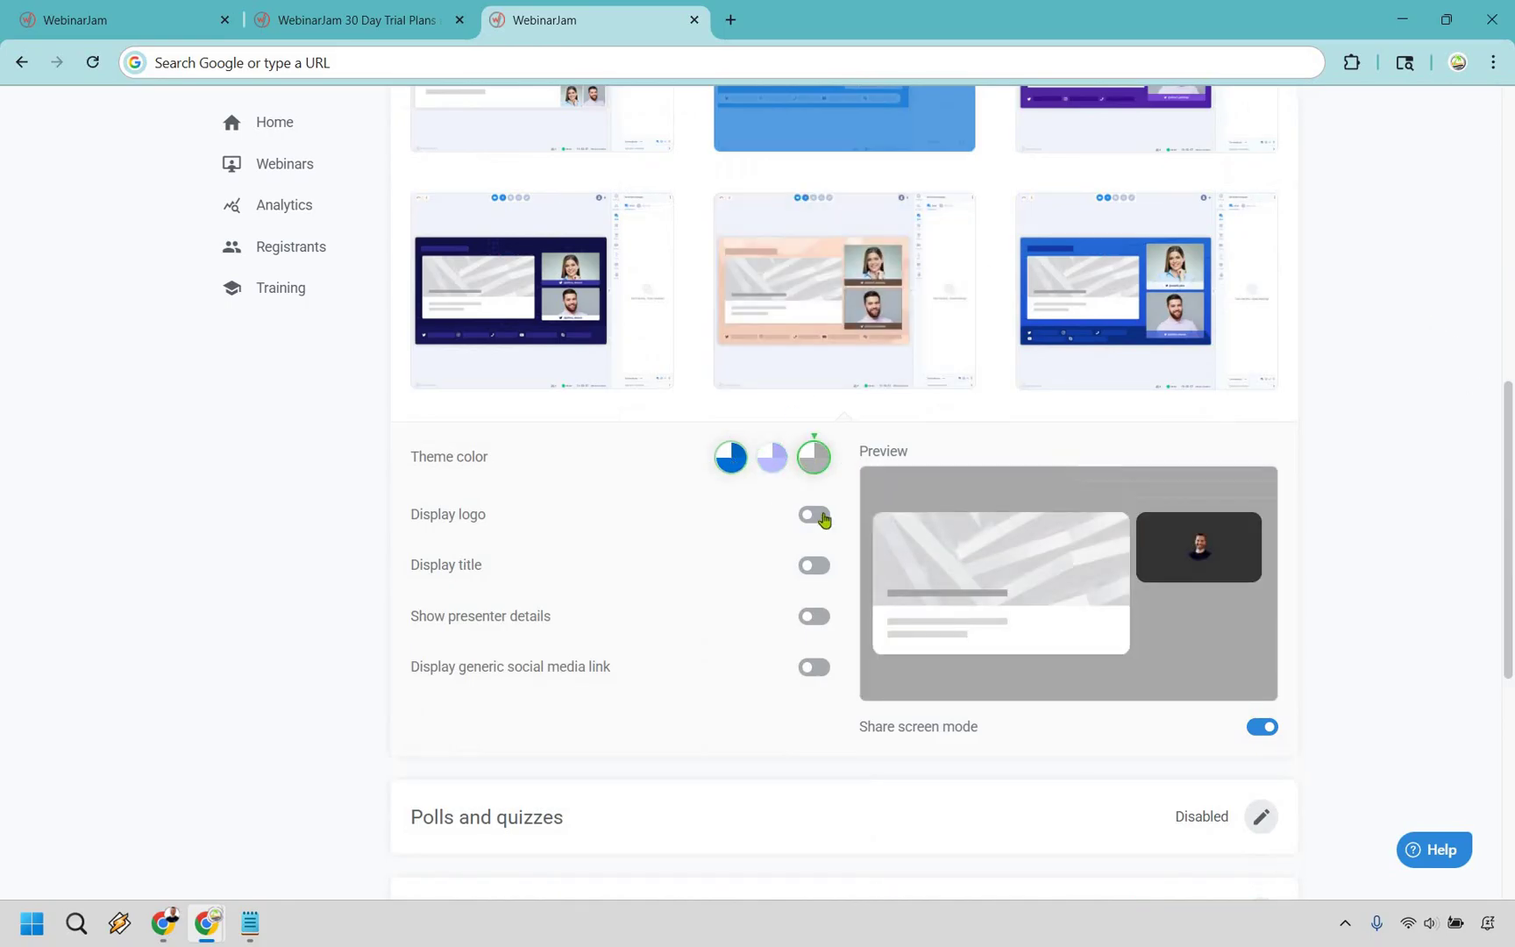
pyautogui.click(815, 515)
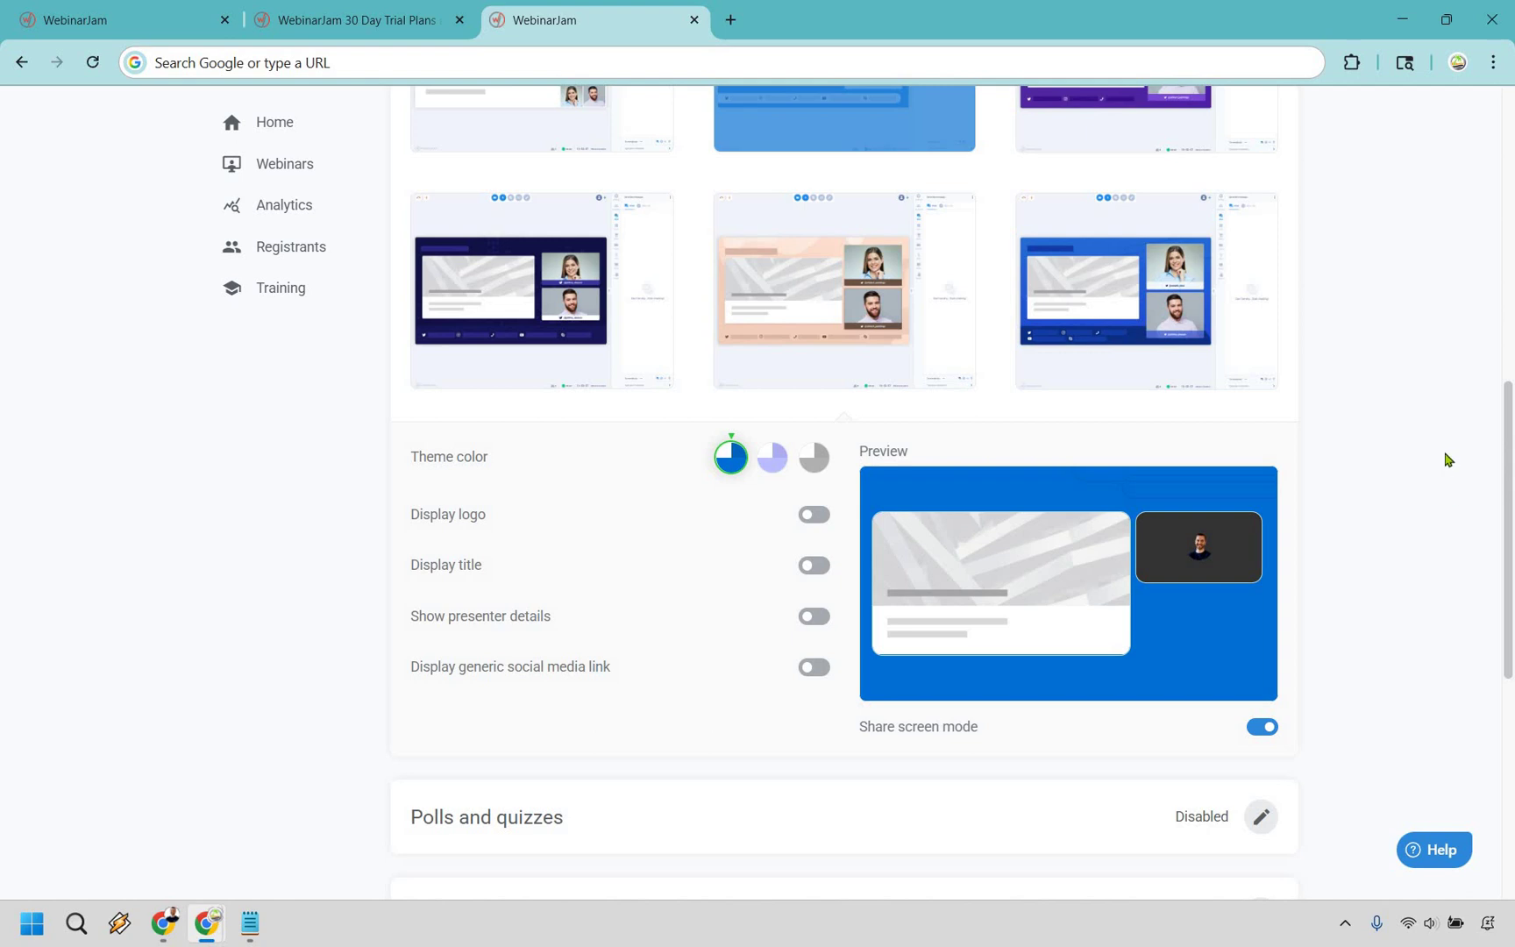
pyautogui.scroll(2, 1429, 356)
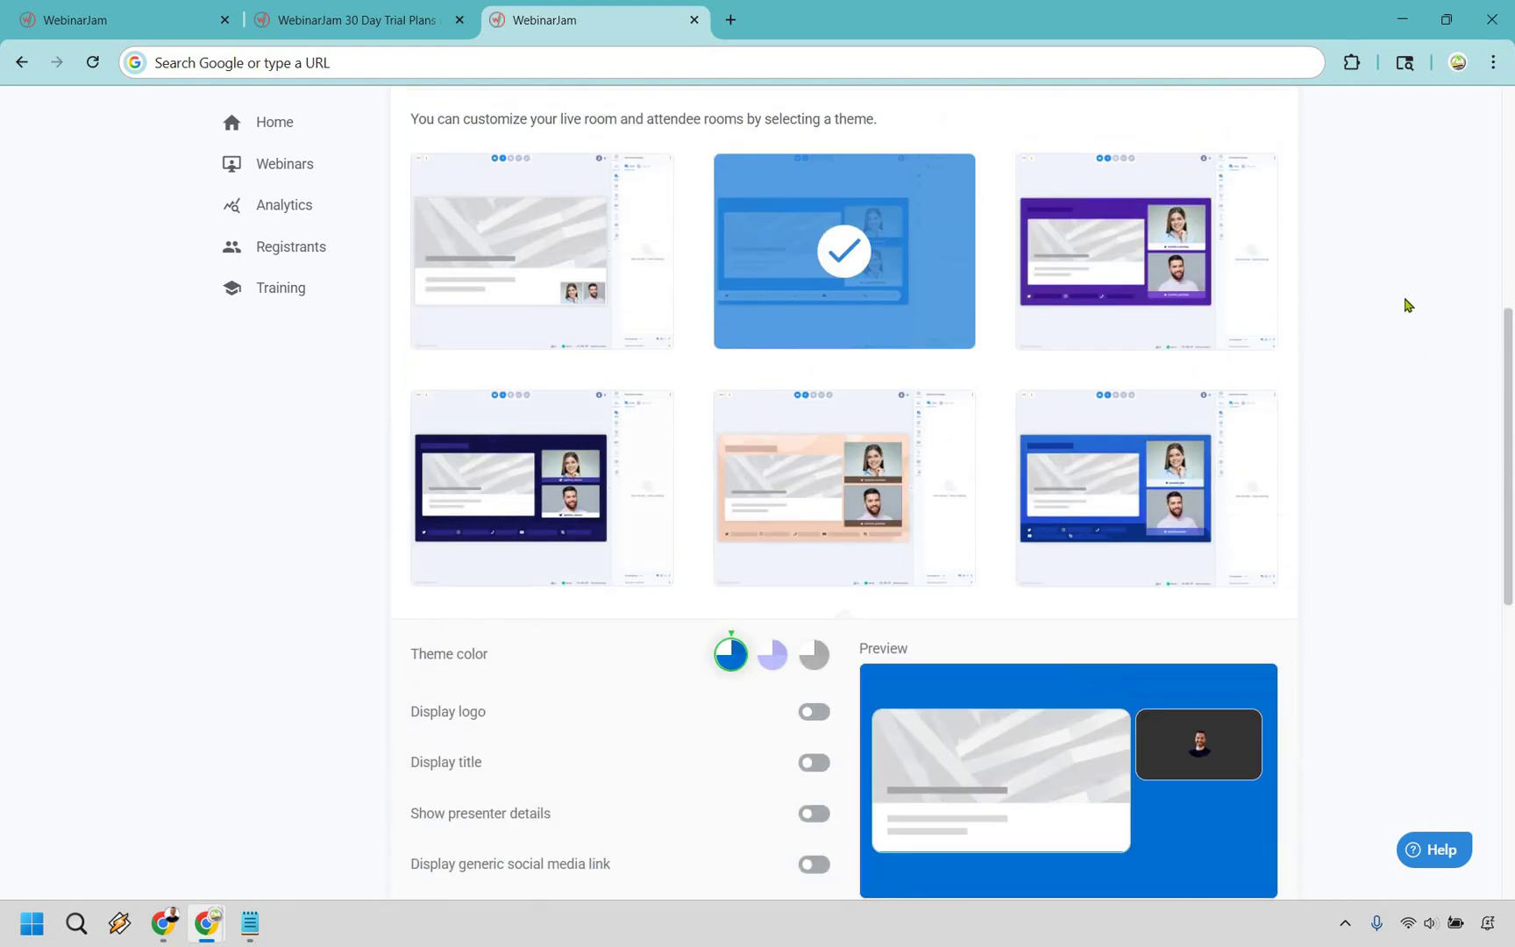
pyautogui.scroll(-2, 1483, 314)
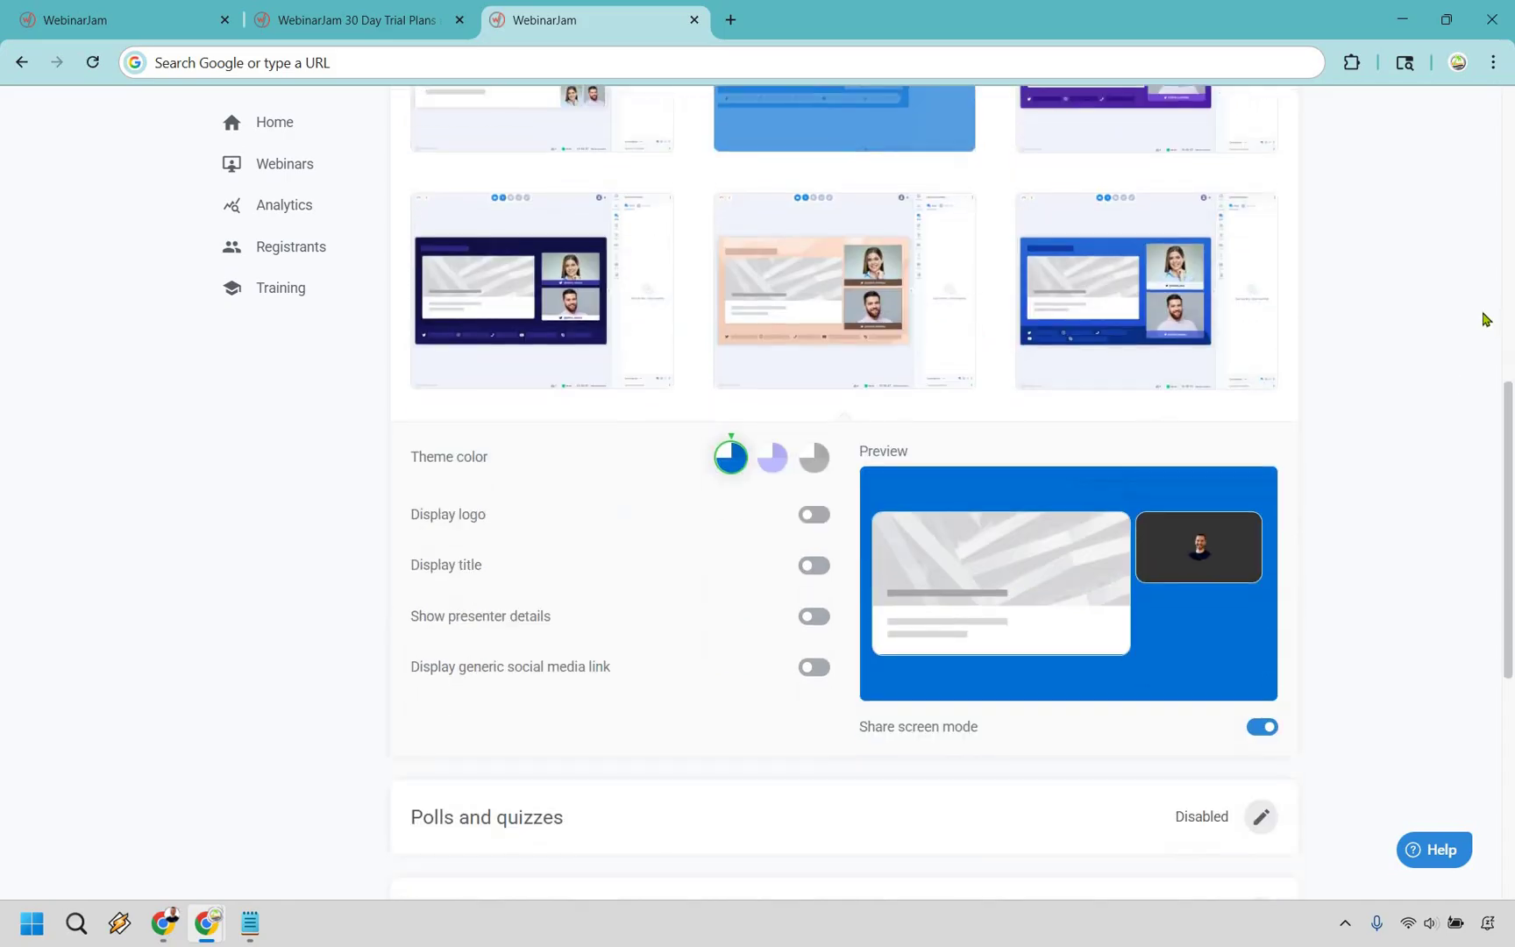
pyautogui.scroll(-4, 1438, 318)
pyautogui.scroll(-1, 772, 355)
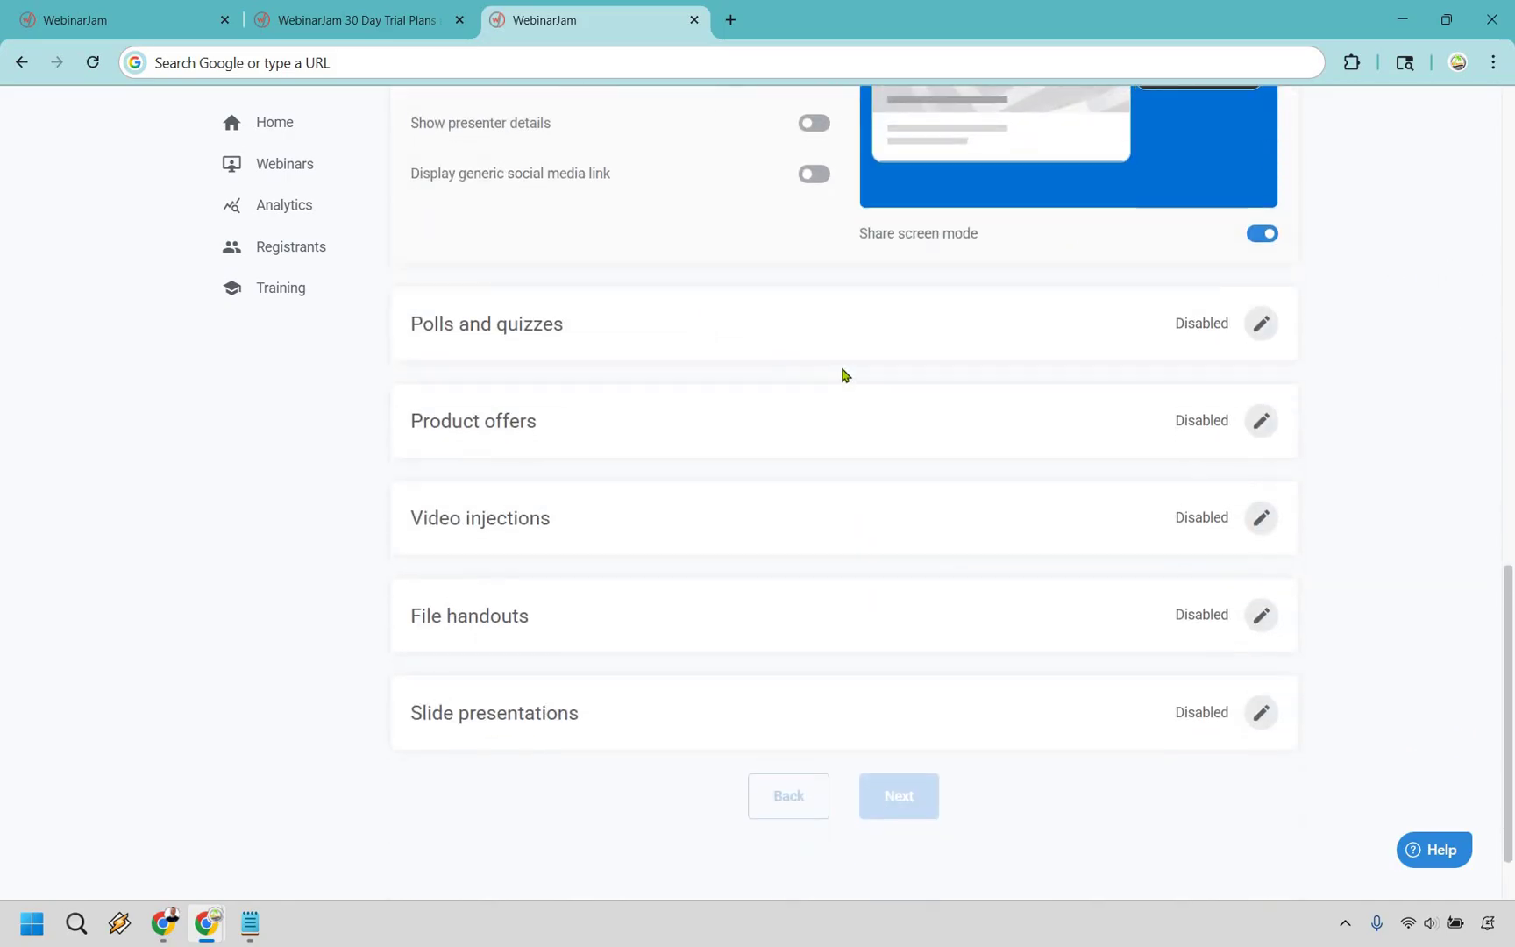
# - Open Product offers, look through the new offer form, and close it with no offer added
pyautogui.click(1261, 420)
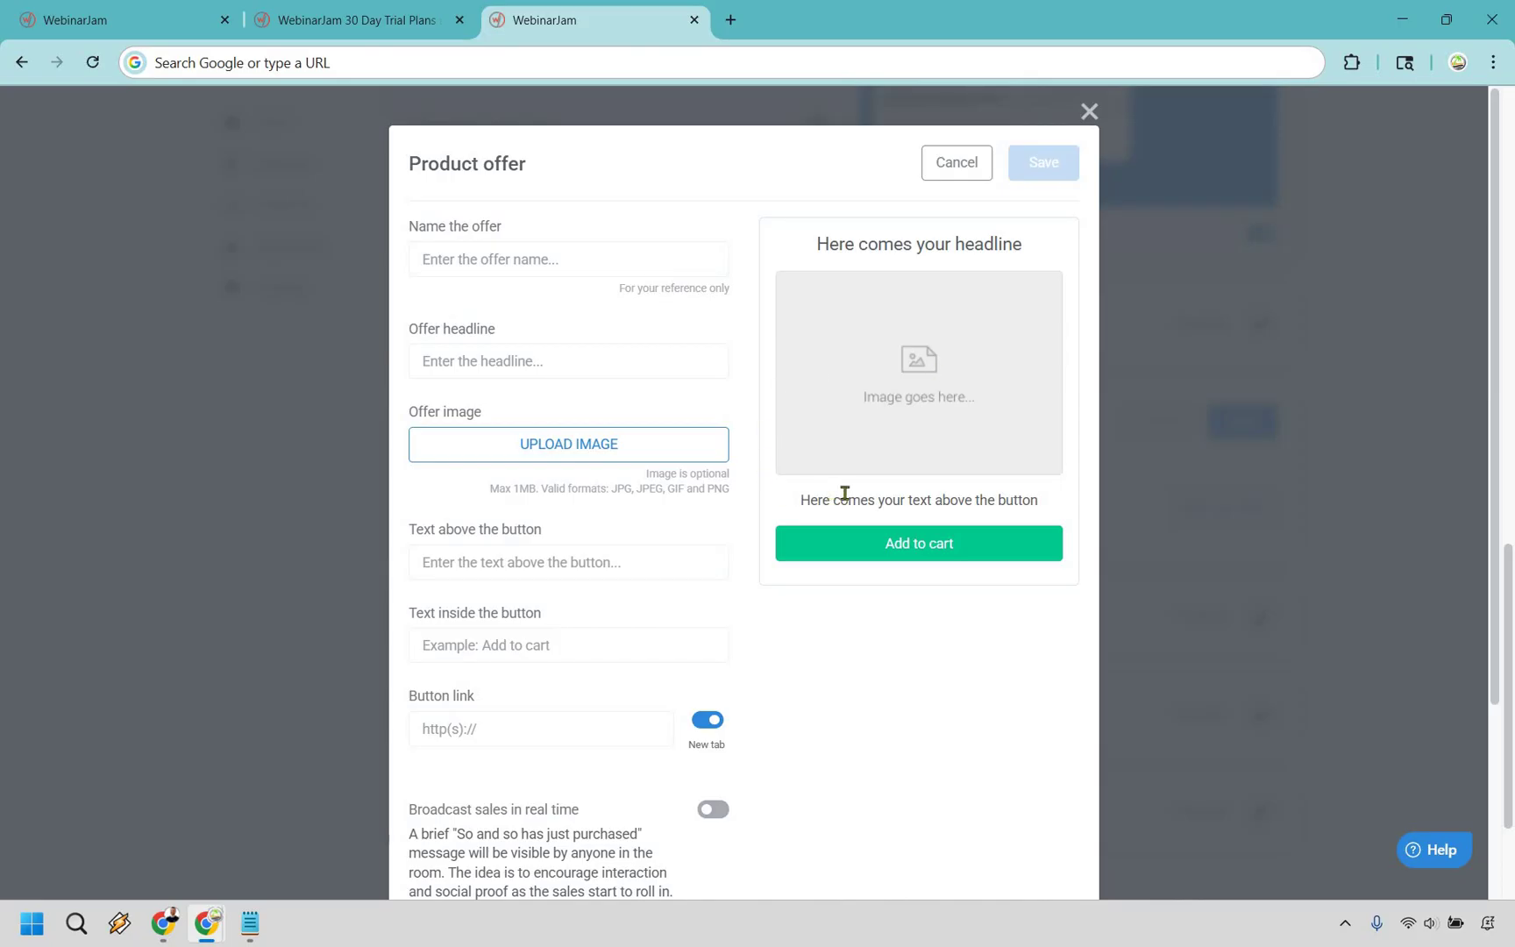
pyautogui.moveTo(1016, 499); pyautogui.dragTo(809, 500)
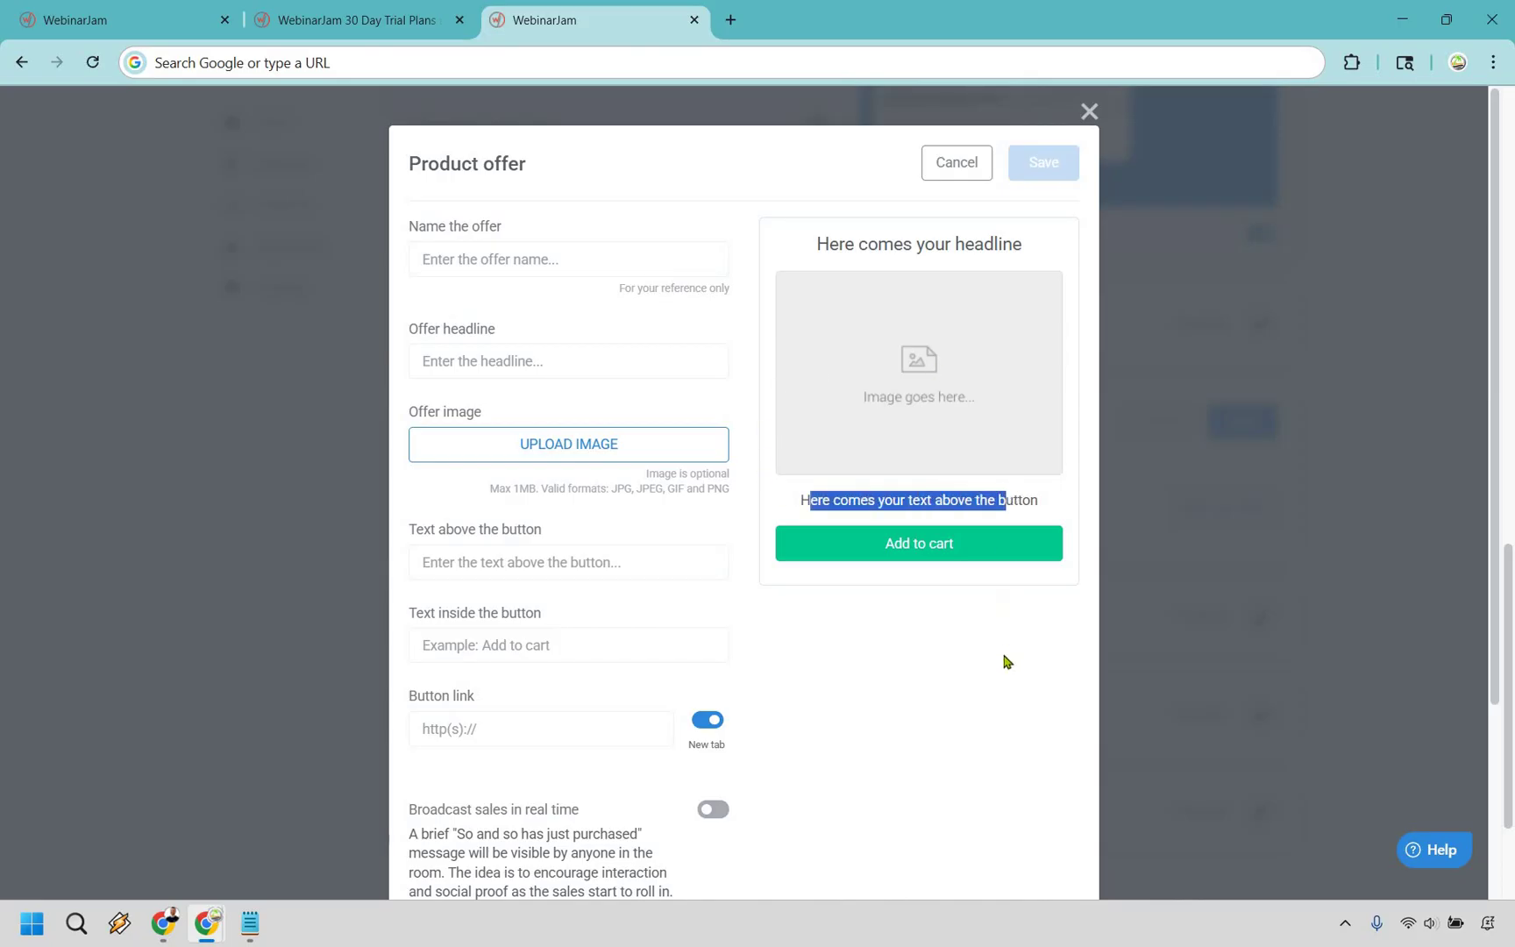
pyautogui.click(968, 666)
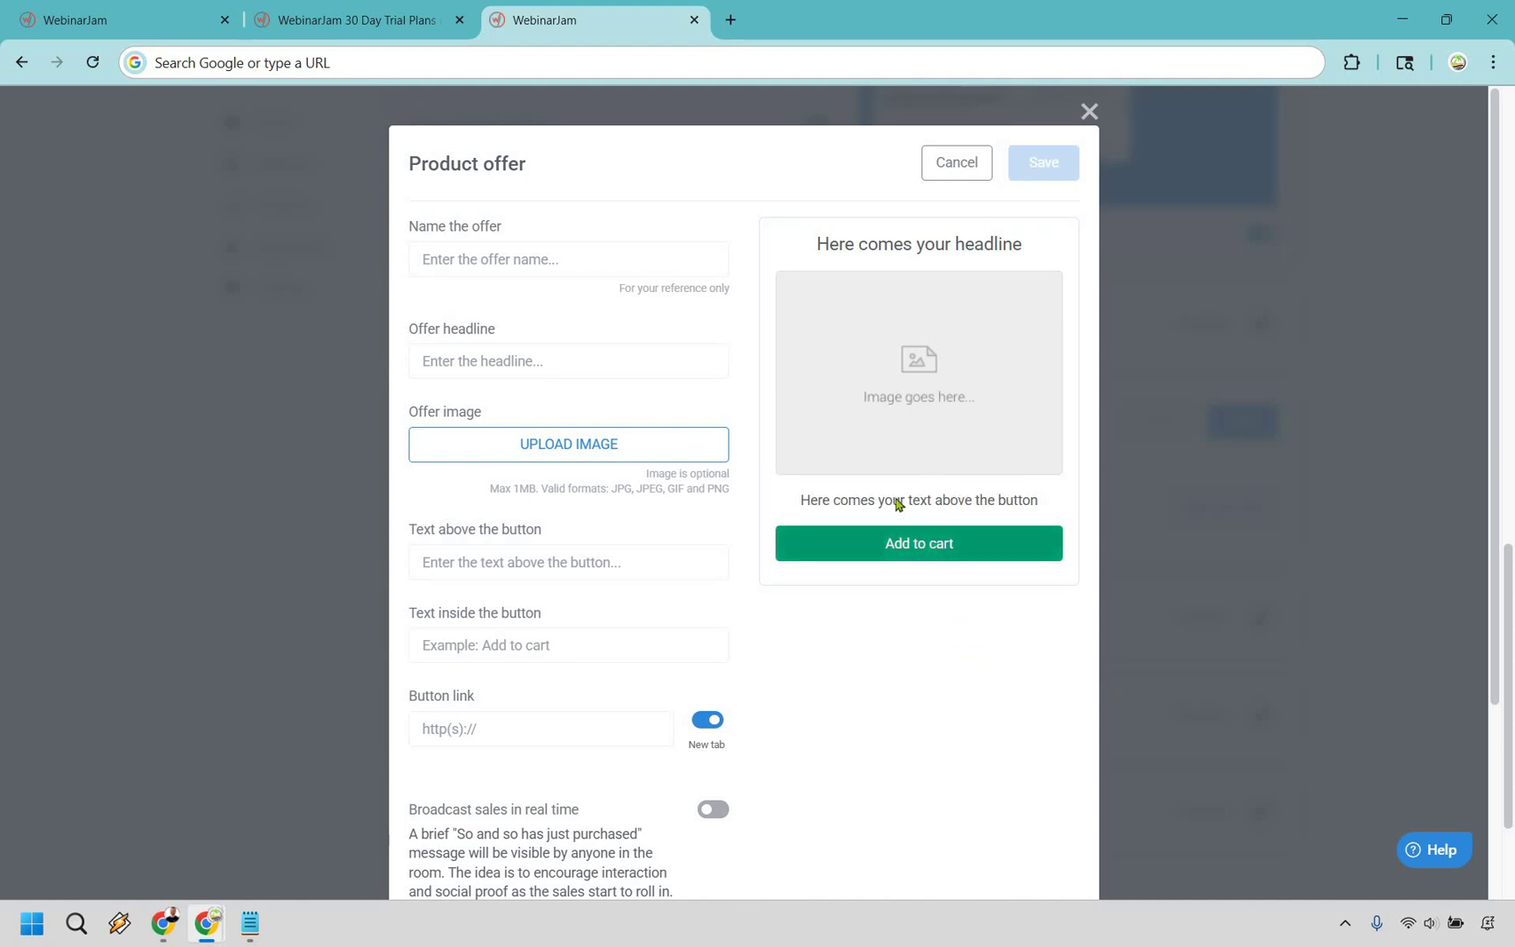
pyautogui.scroll(-3, 470, 470)
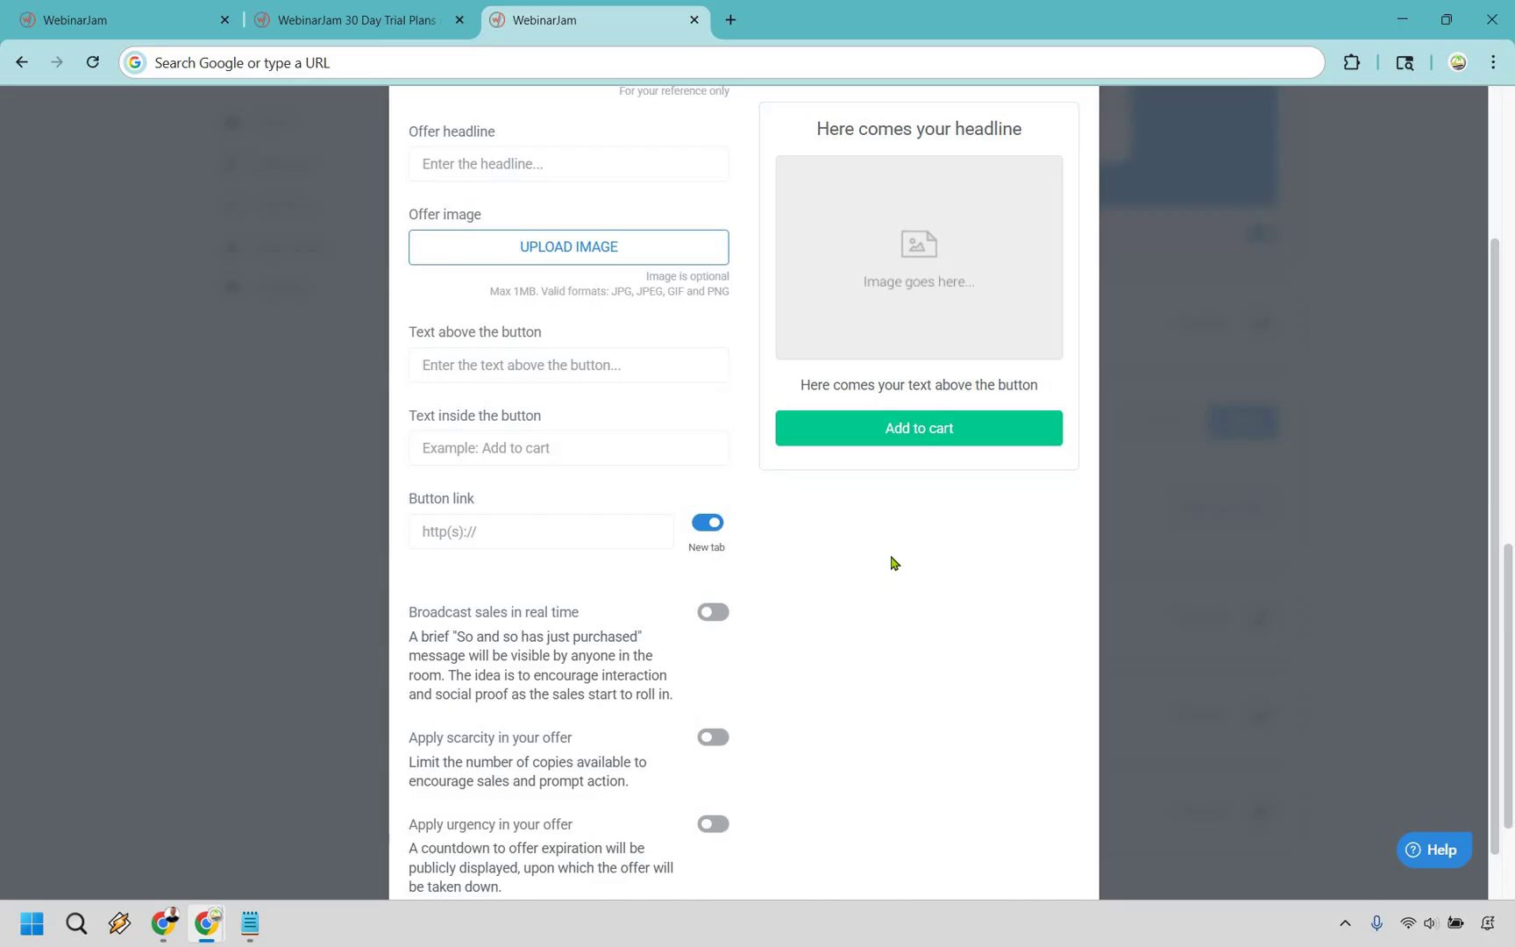
pyautogui.scroll(-1, 845, 683)
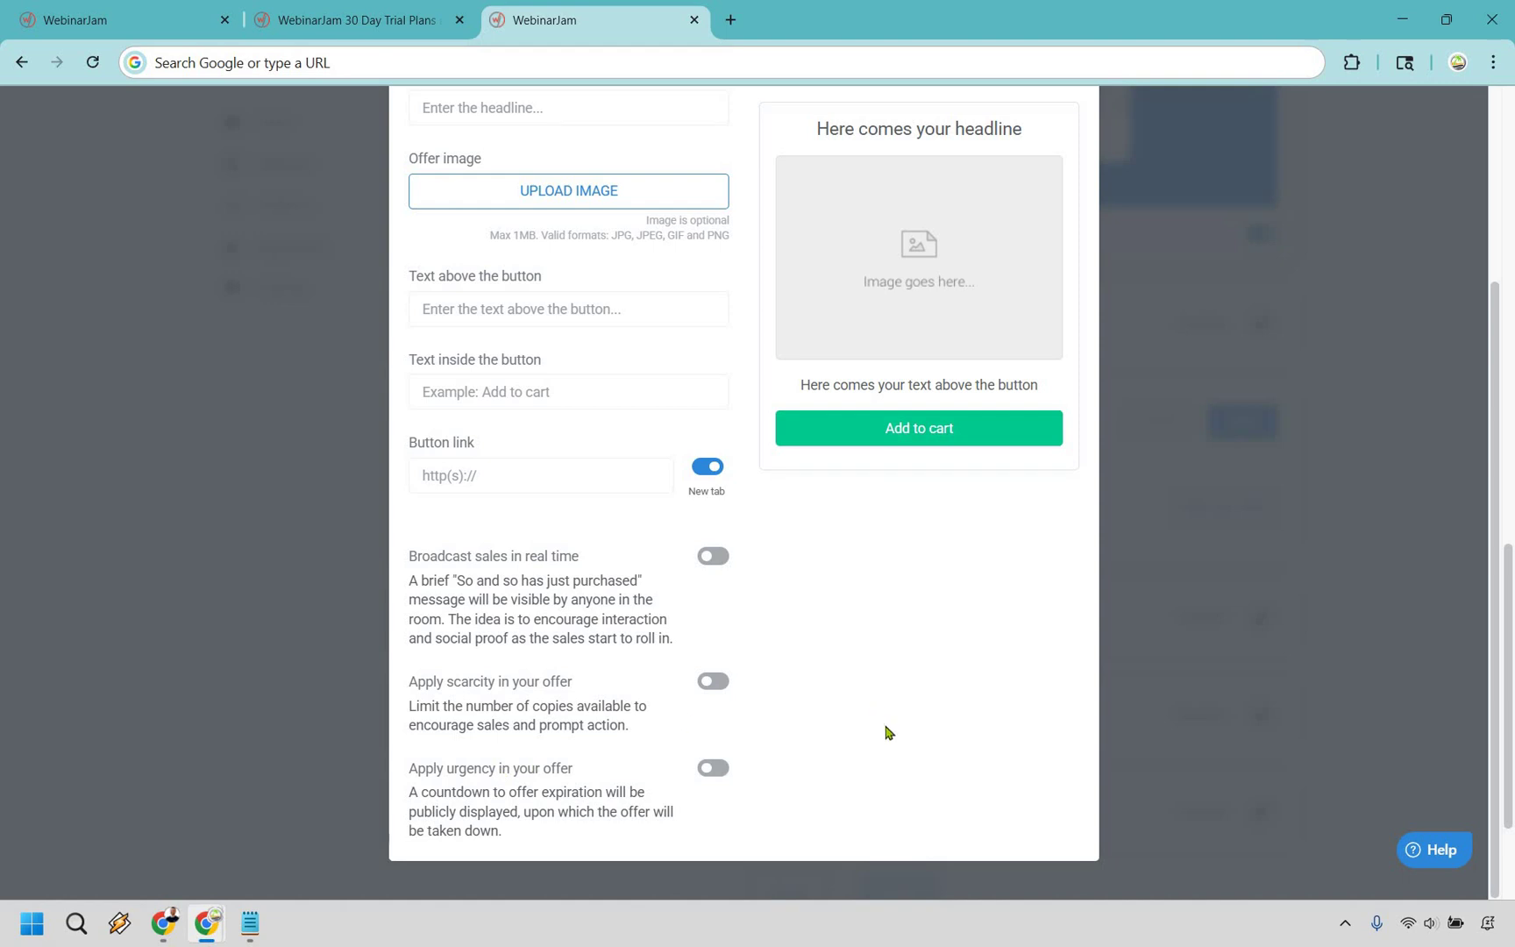
pyautogui.scroll(5, 1088, 109)
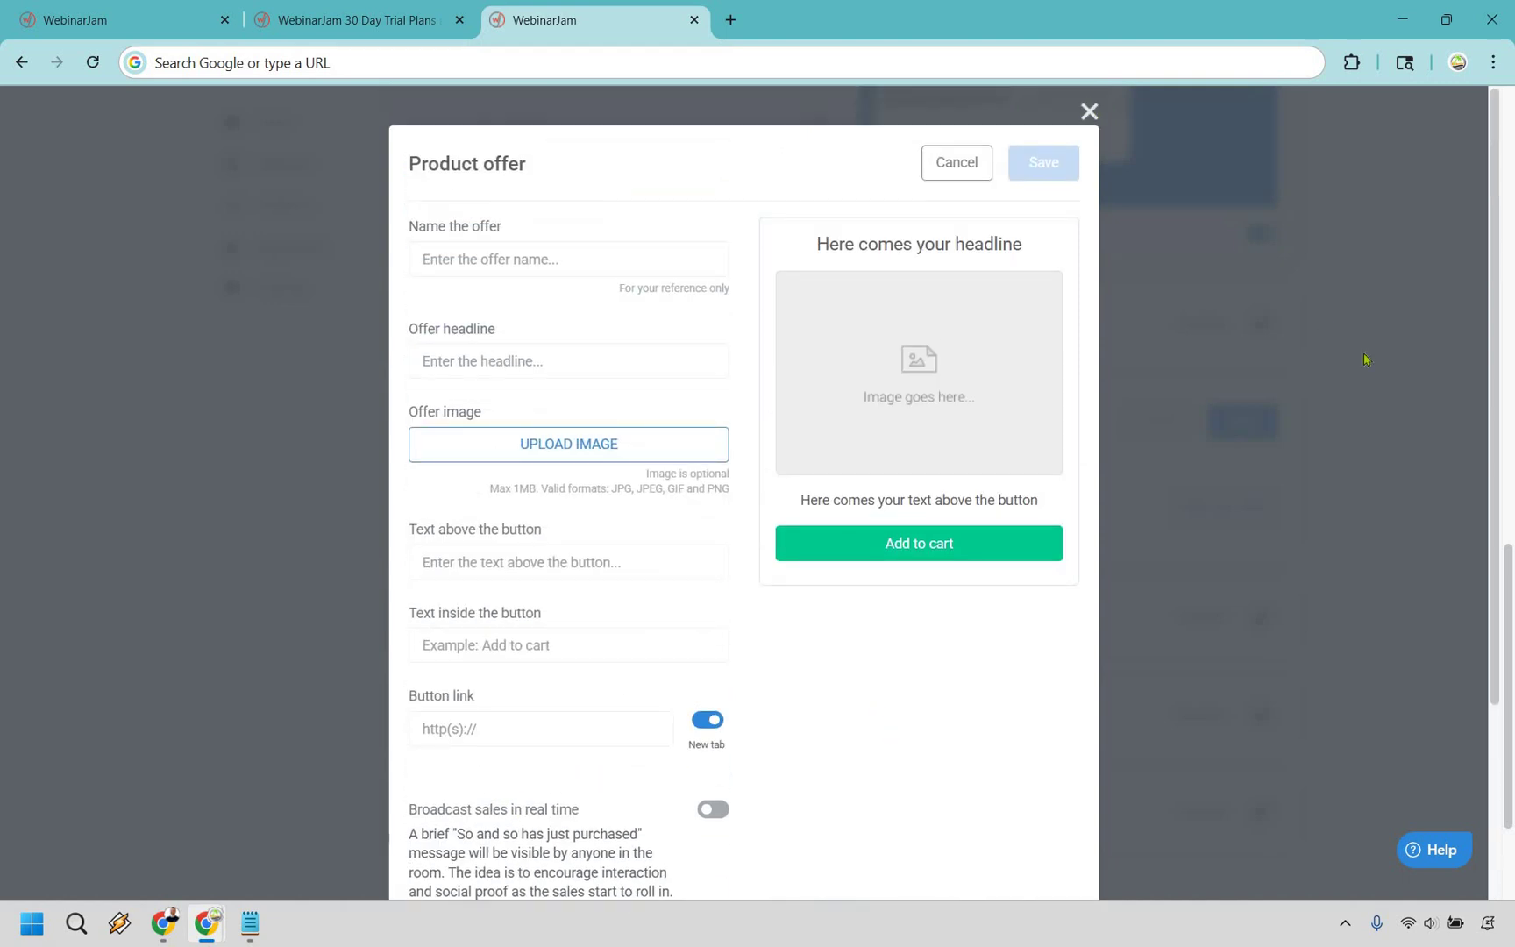
pyautogui.click(1396, 411)
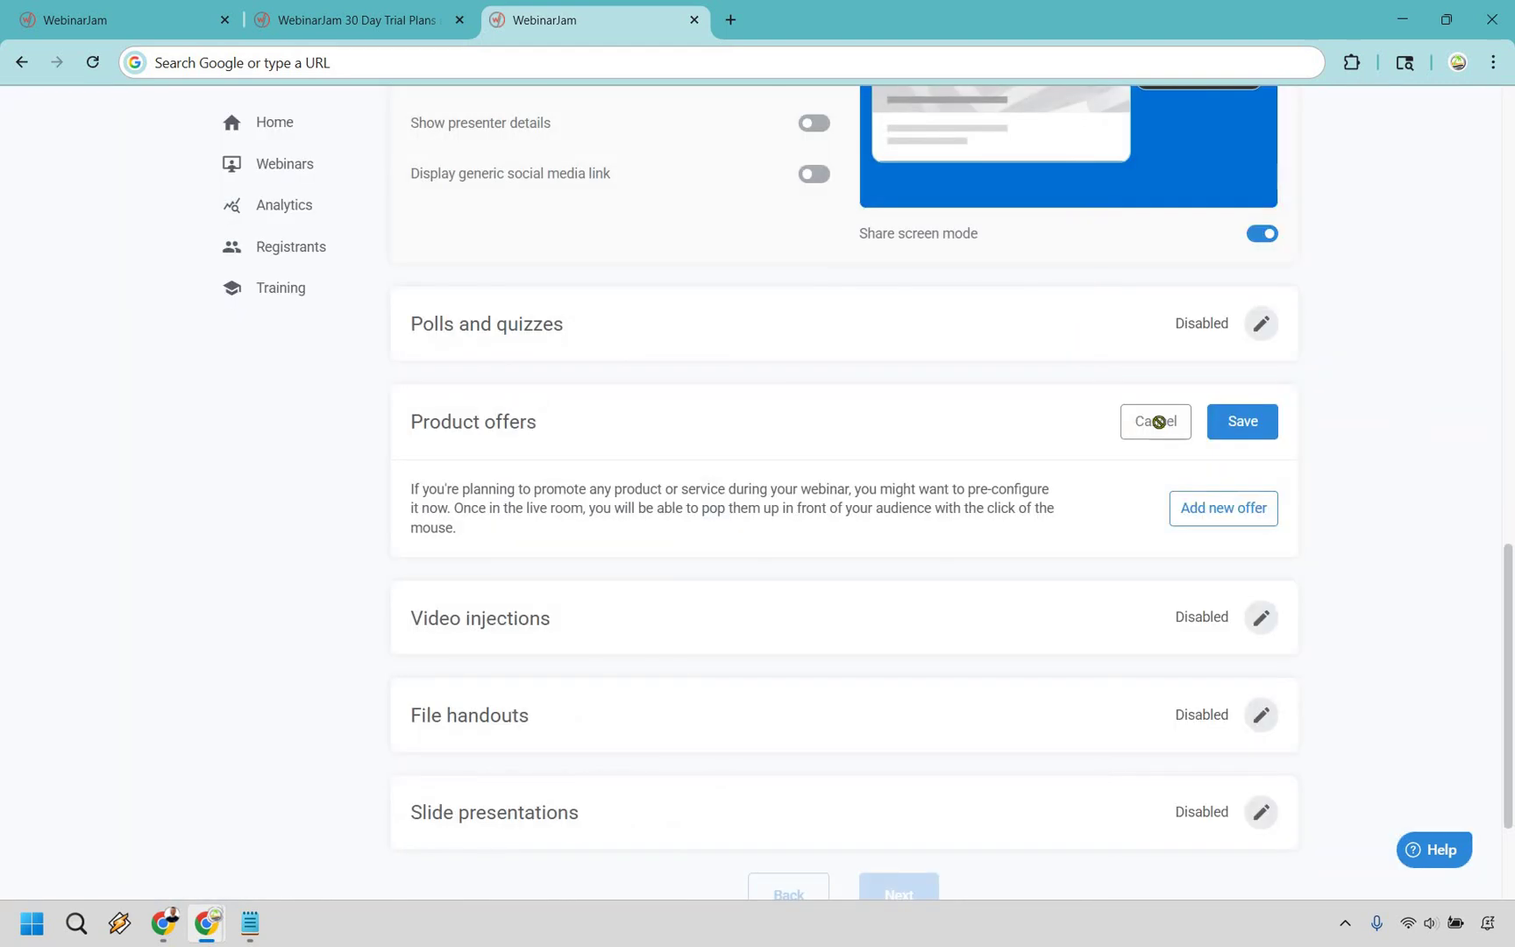
pyautogui.click(1262, 617)
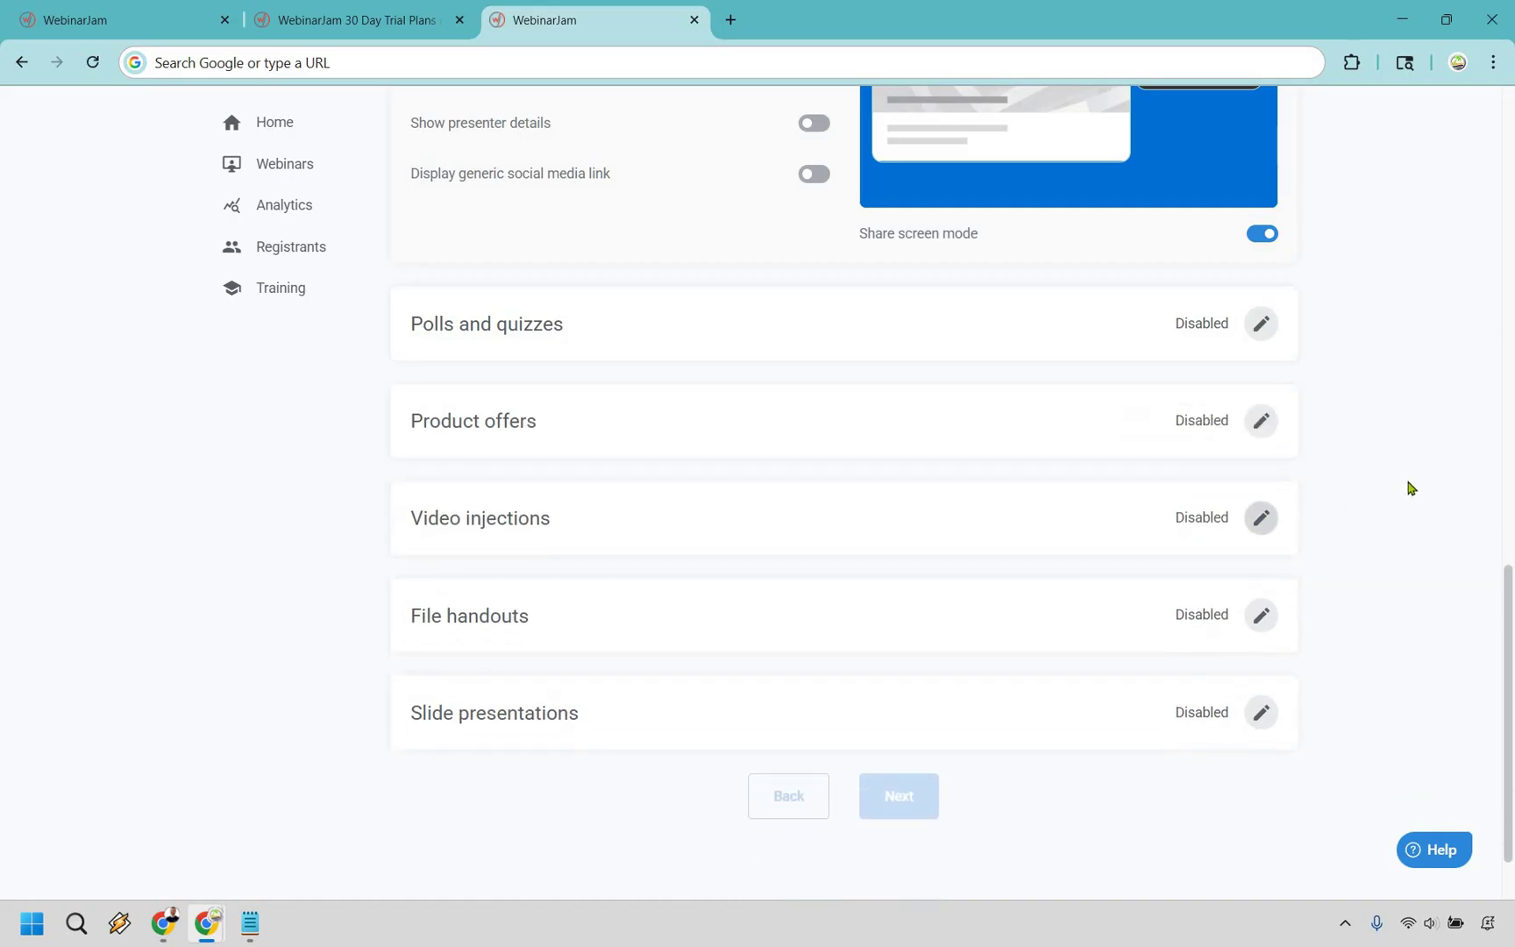
pyautogui.scroll(-1, 1410, 488)
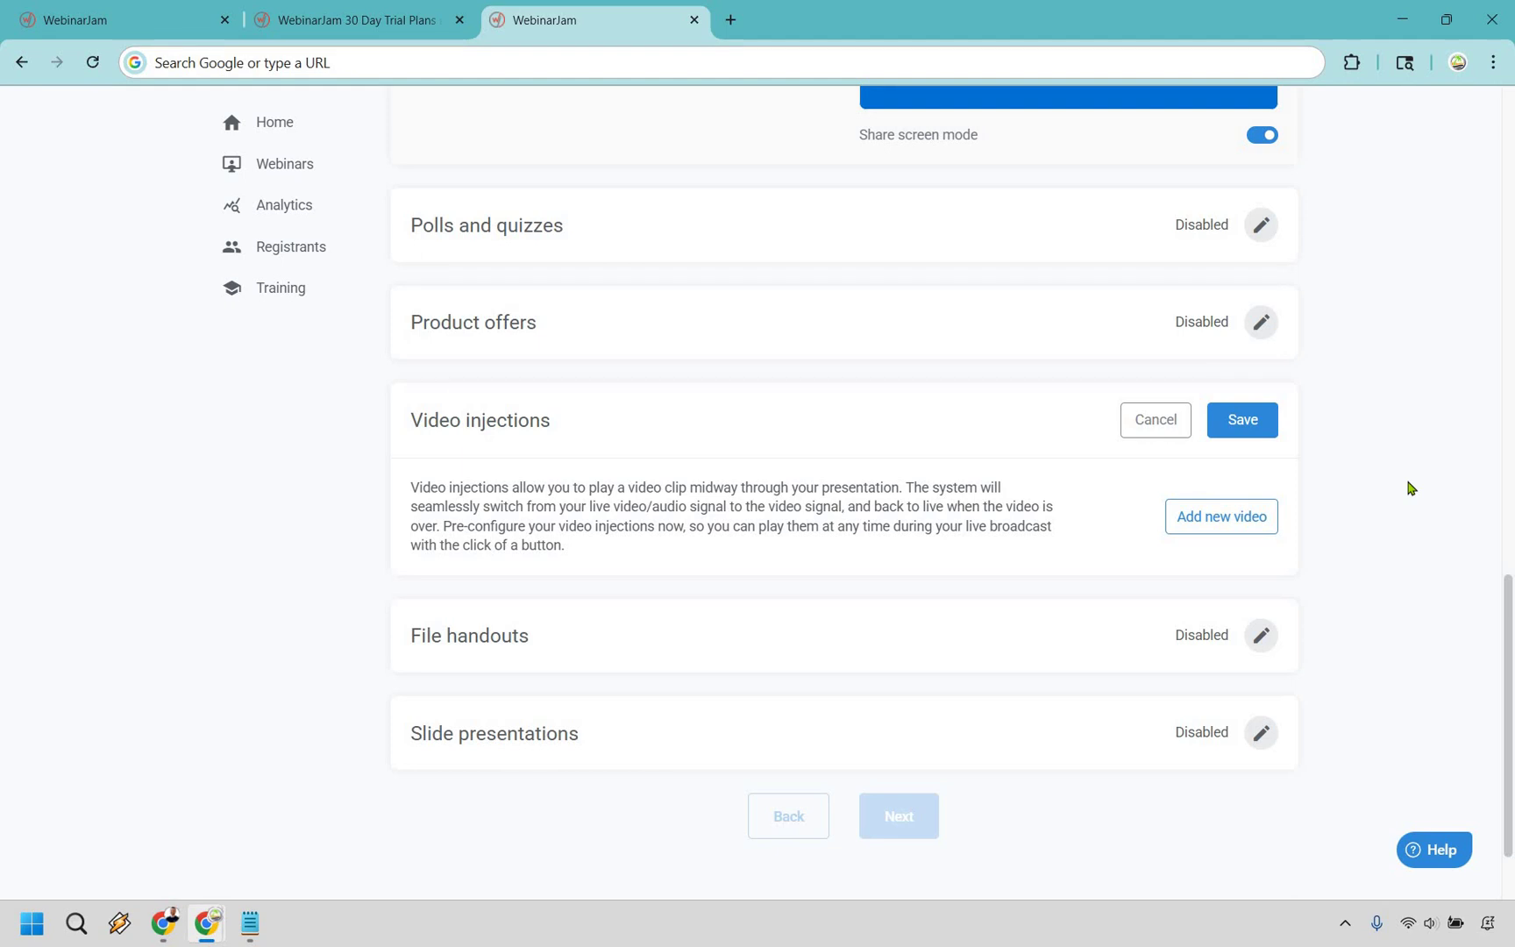
pyautogui.click(1159, 433)
pyautogui.click(1262, 518)
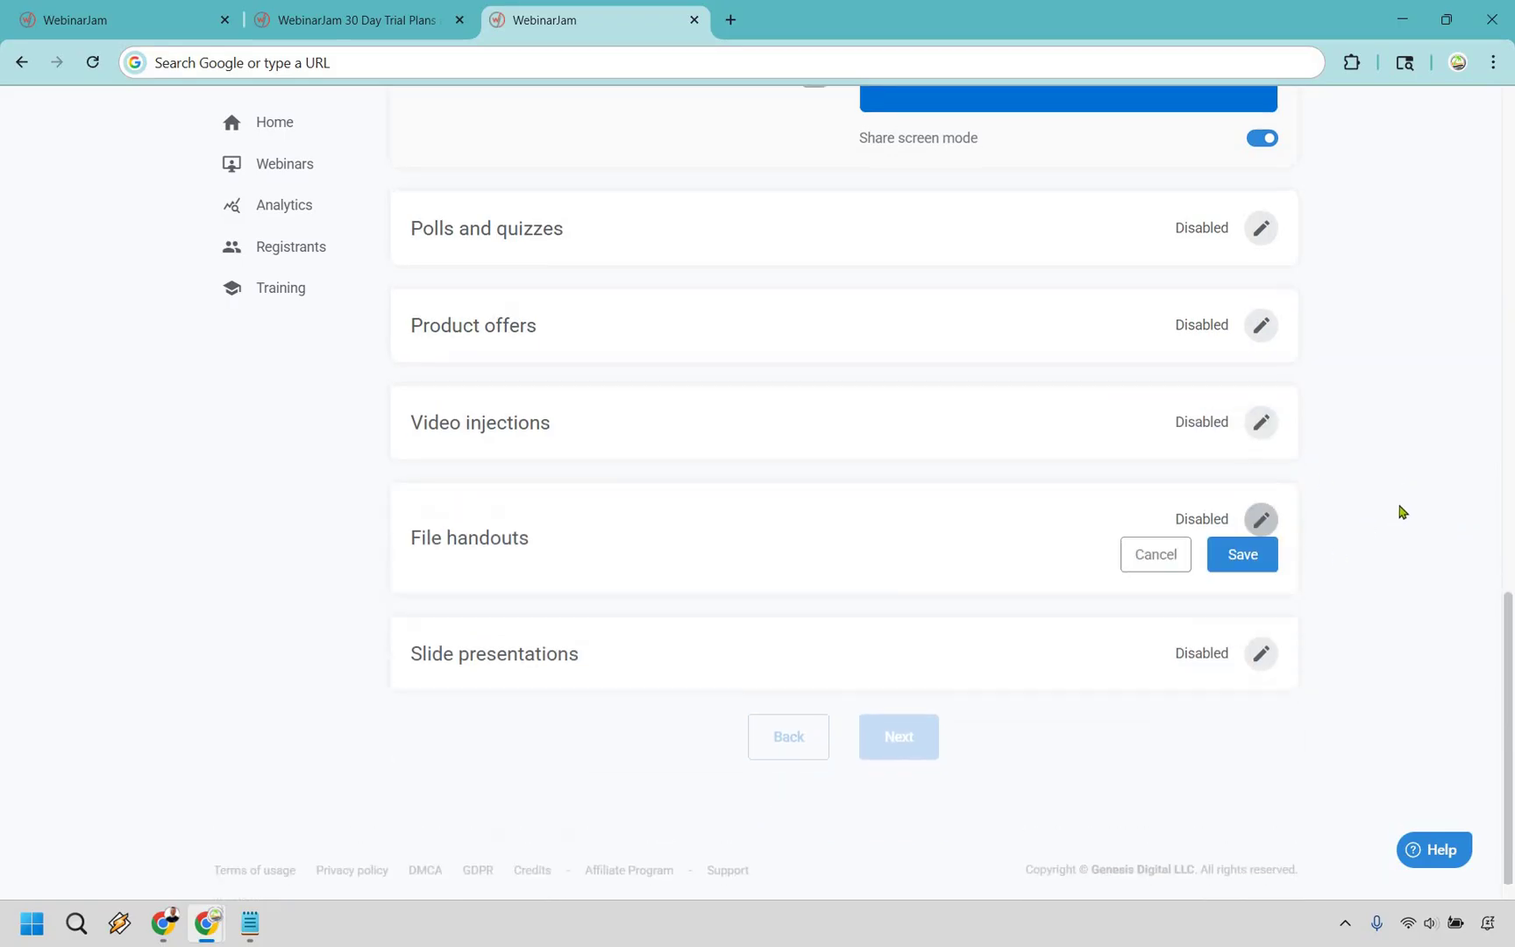
pyautogui.scroll(-1, 1401, 511)
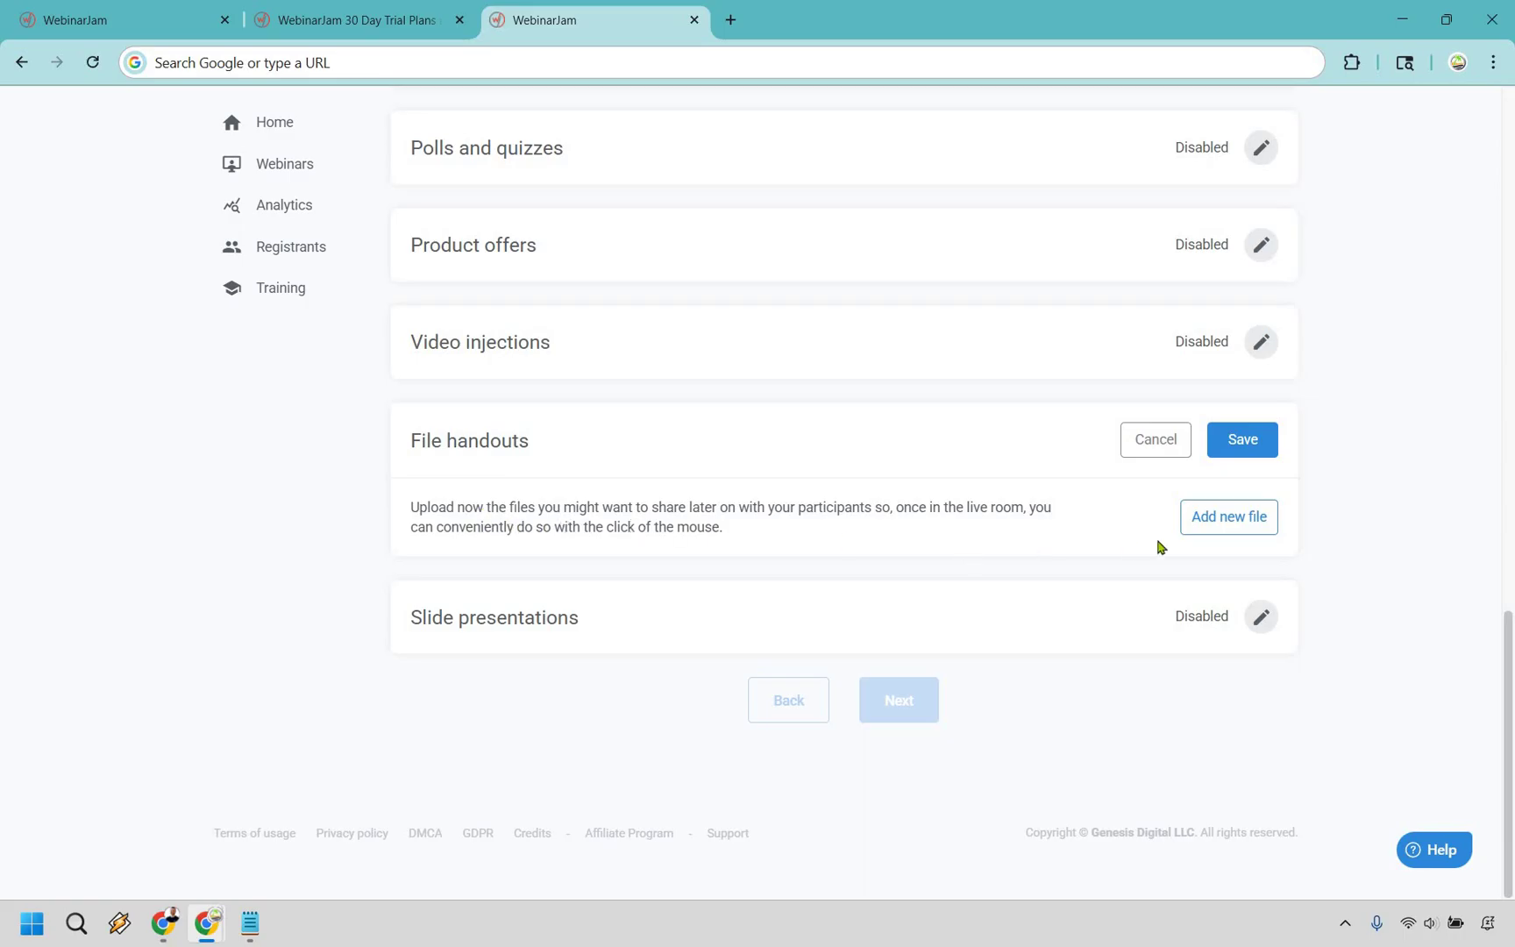
pyautogui.click(1215, 499)
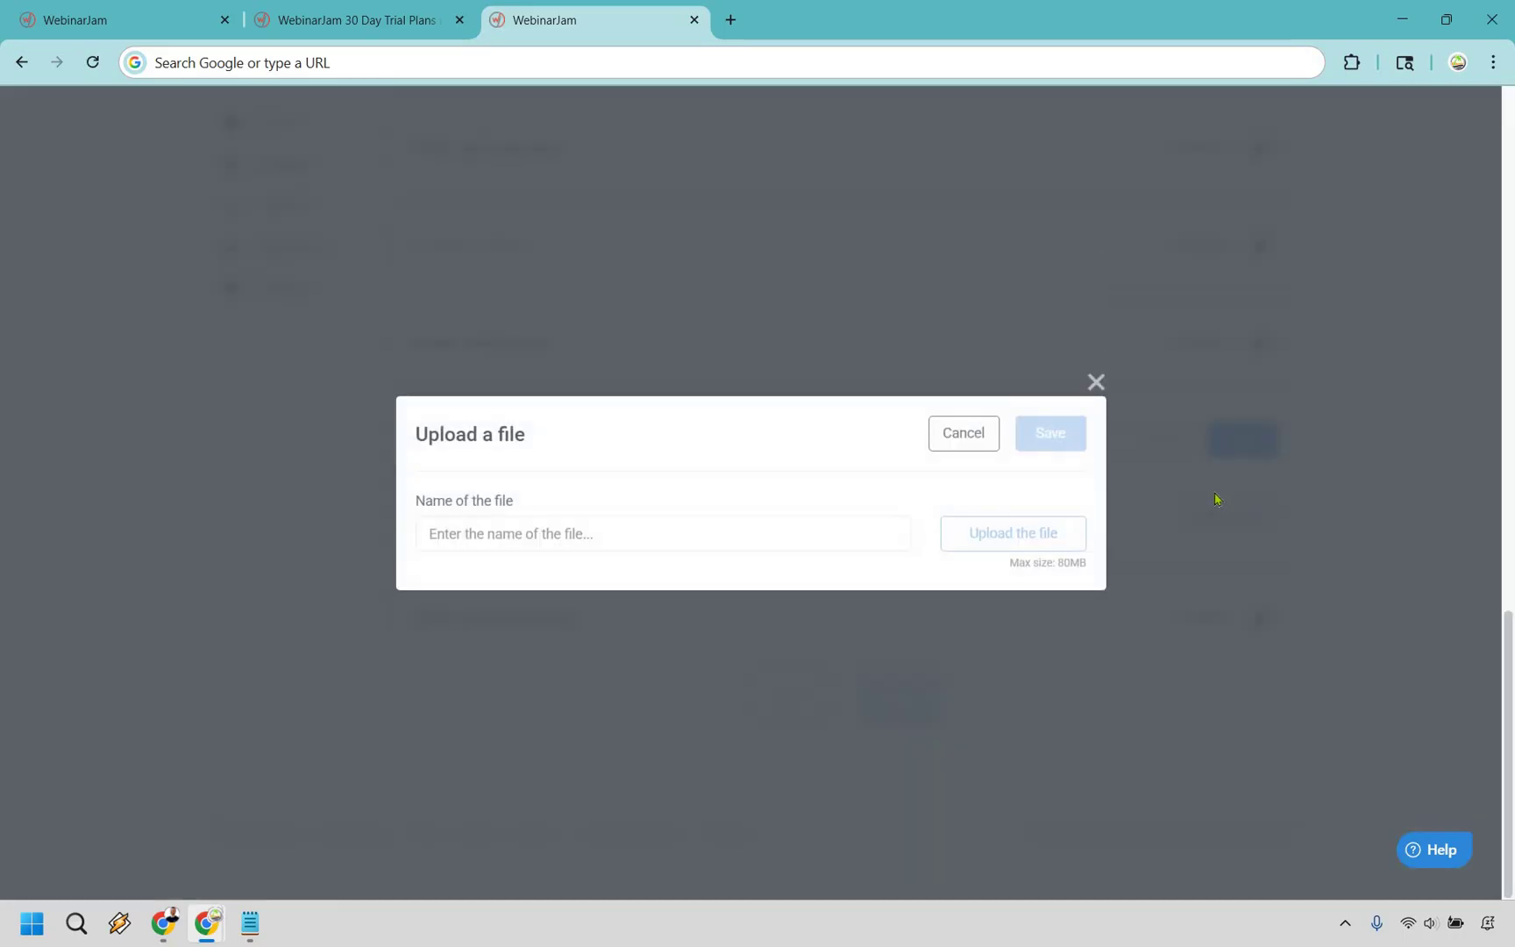
pyautogui.click(1094, 382)
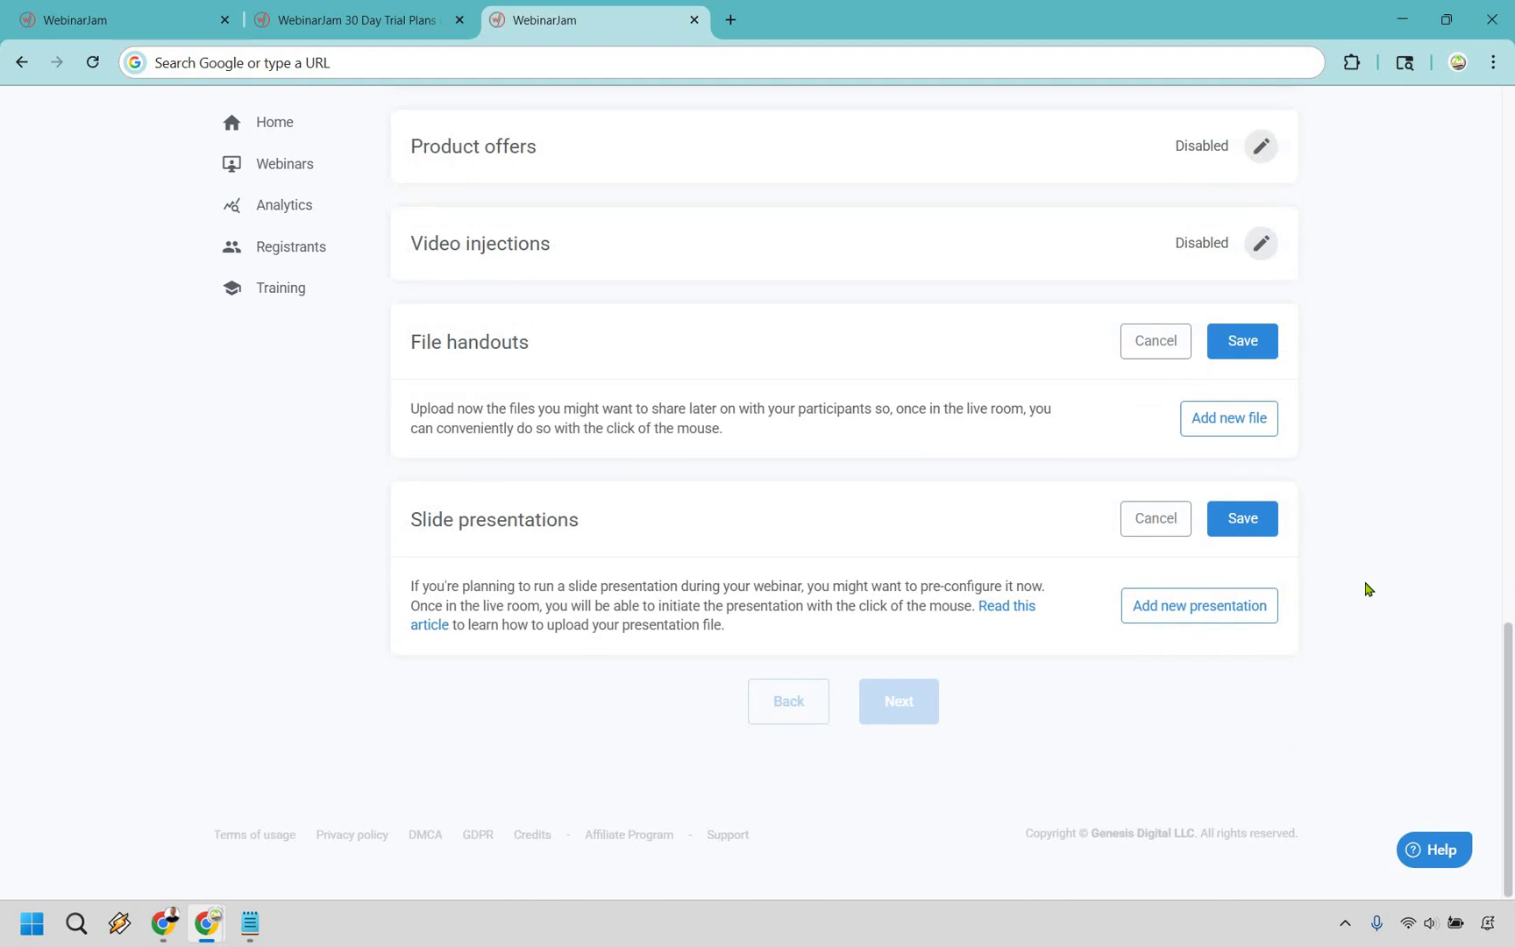
pyautogui.click(1149, 528)
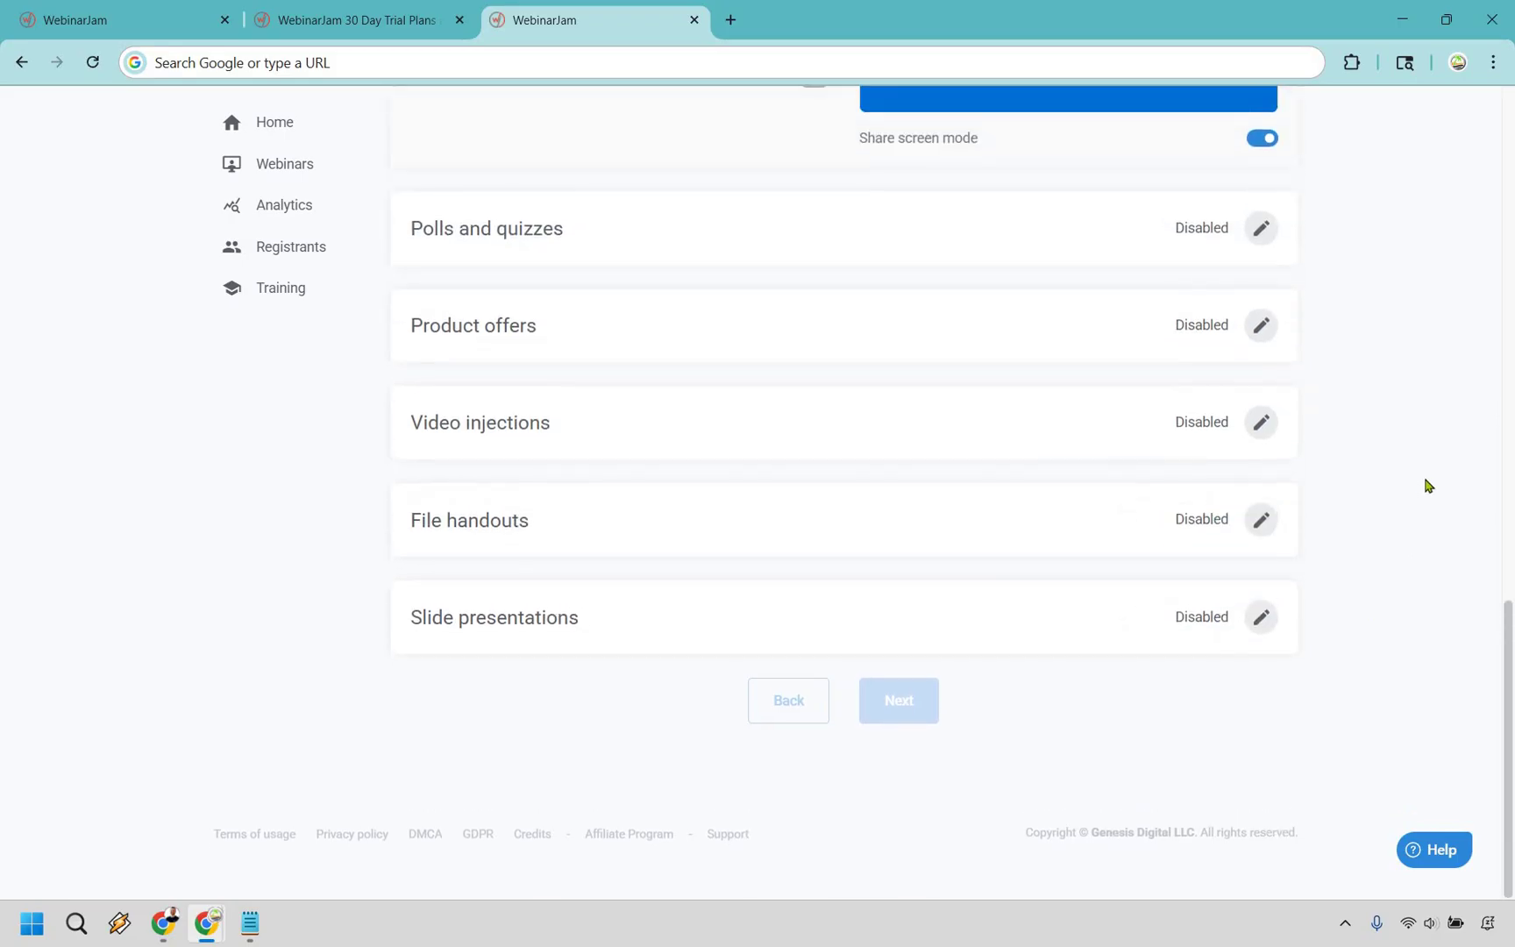
pyautogui.scroll(5, 1298, 459)
pyautogui.scroll(8, 1332, 465)
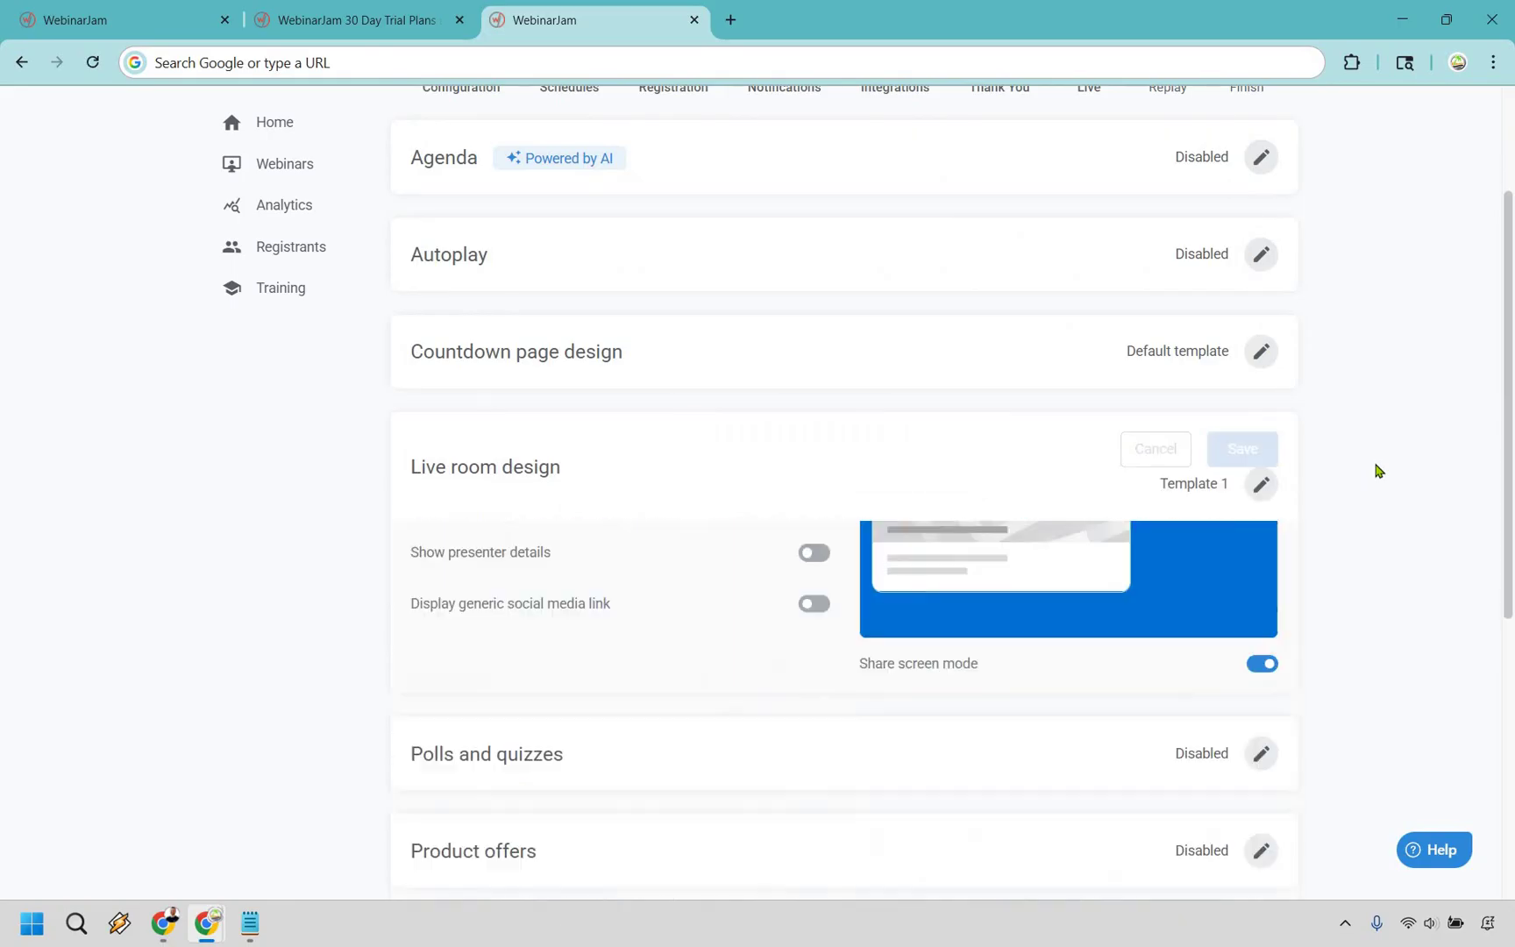
# - Save the Replay step with 'No, do not allow access' kept
pyautogui.scroll(2, 1376, 471)
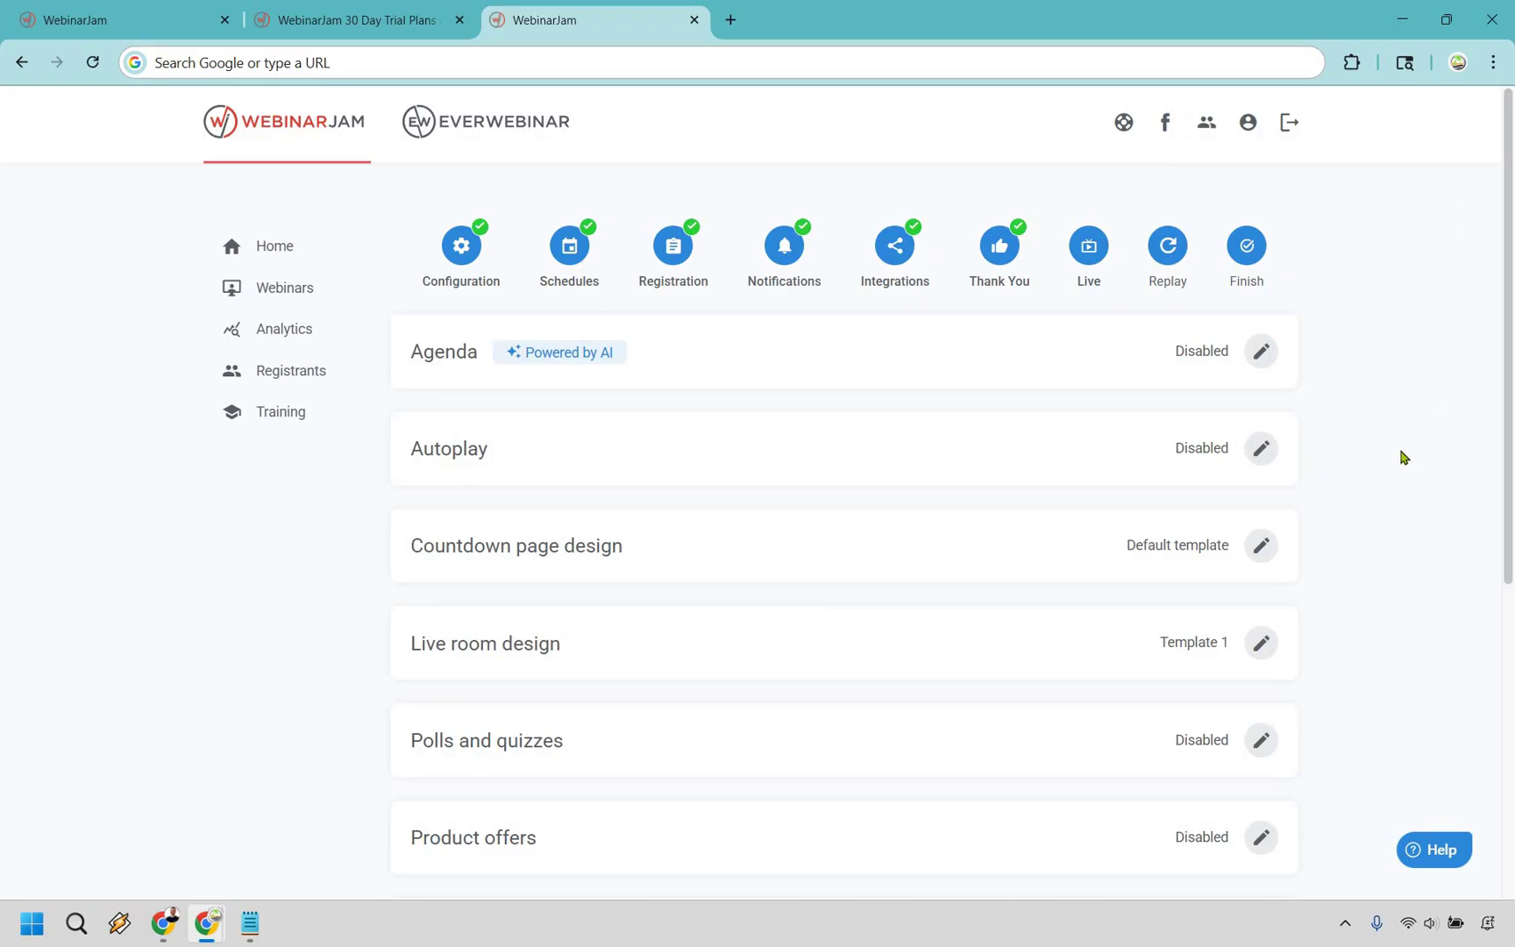
pyautogui.scroll(-5, 960, 691)
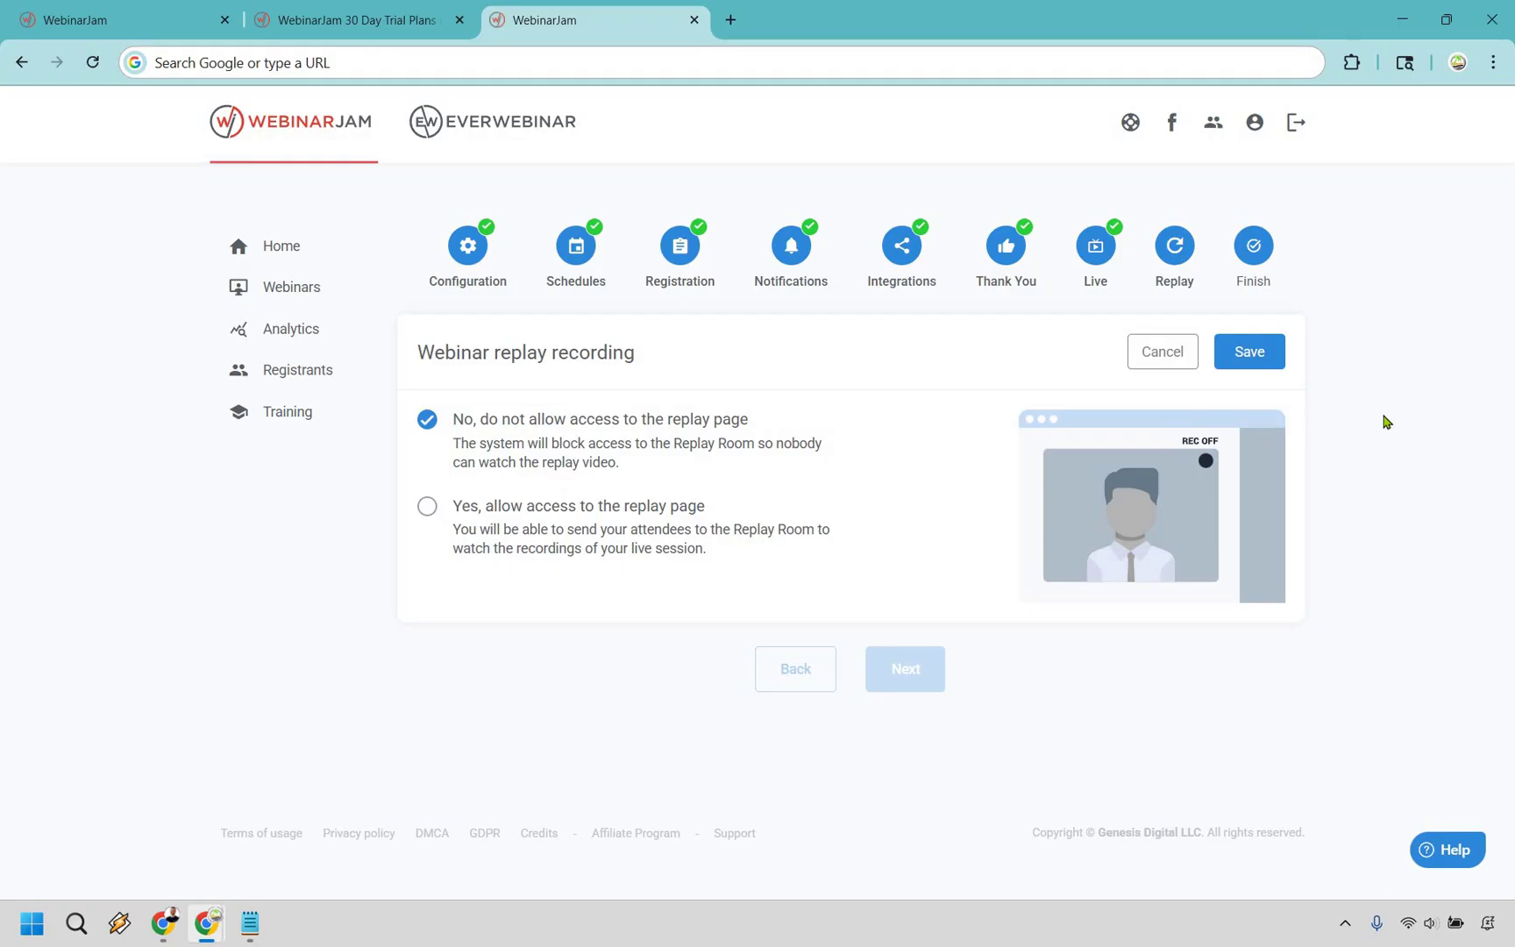
pyautogui.click(1261, 355)
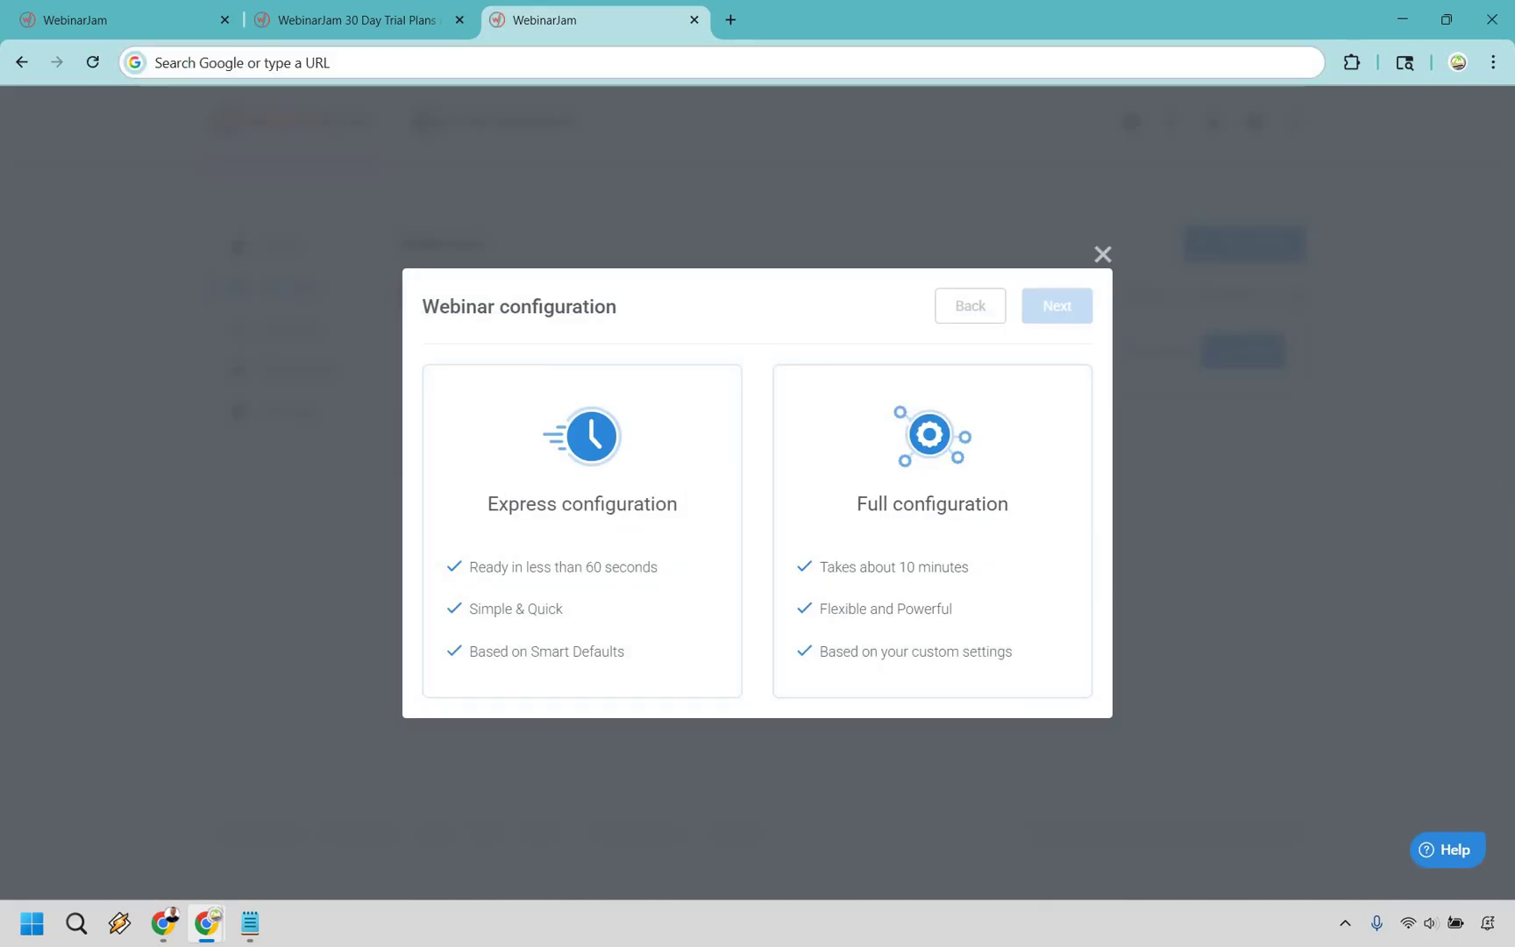
# - Choose Express configuration and save the webinar's basic settings
pyautogui.click(637, 474)
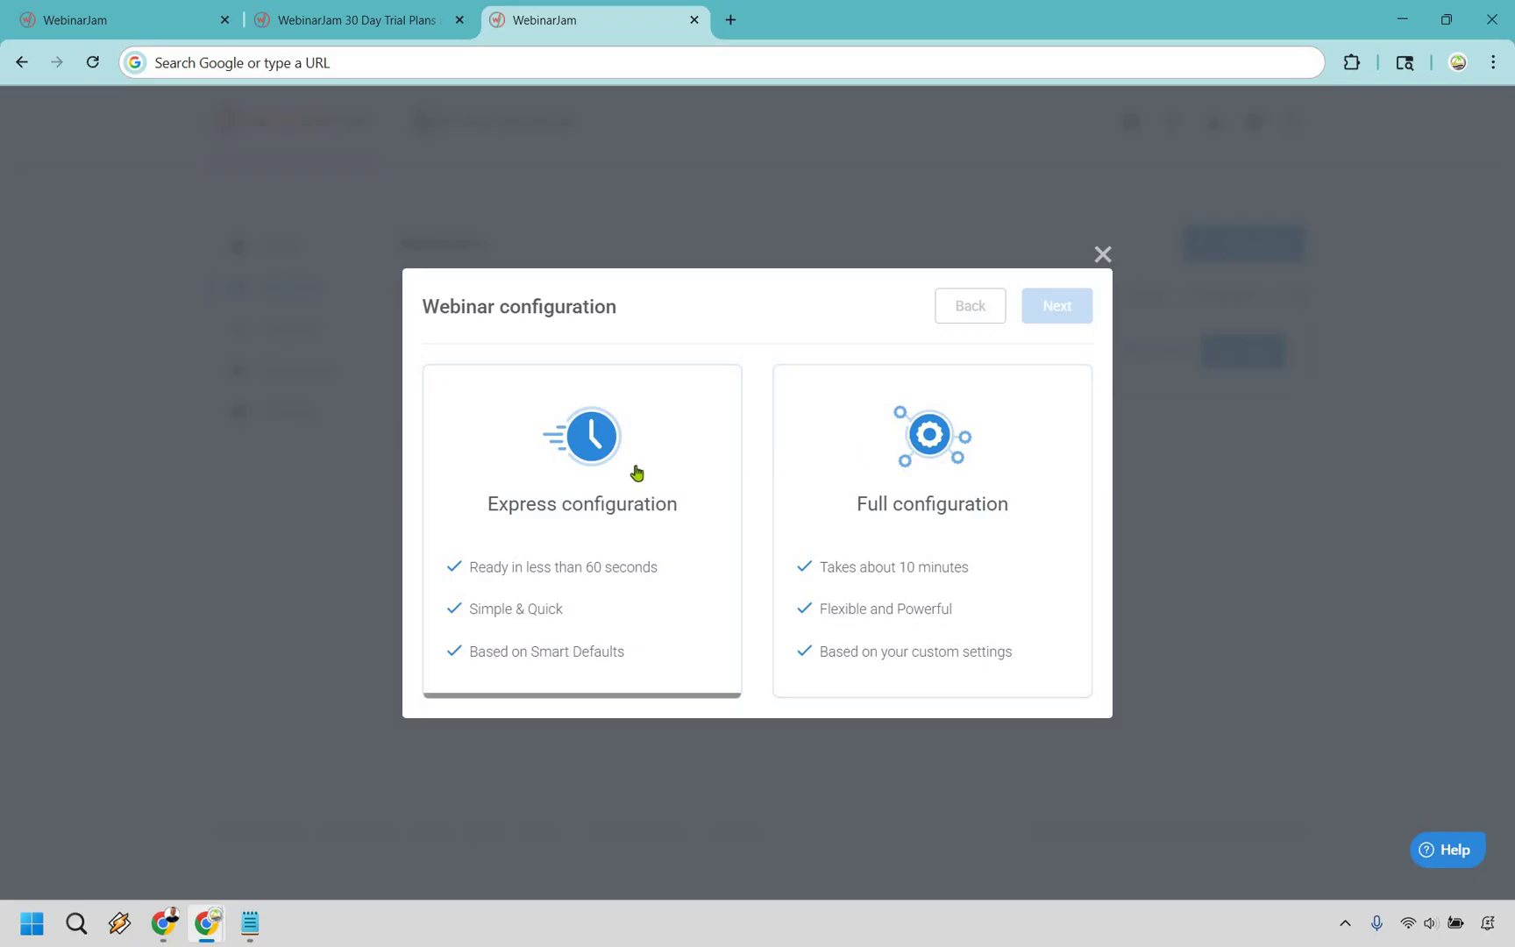
pyautogui.click(1058, 303)
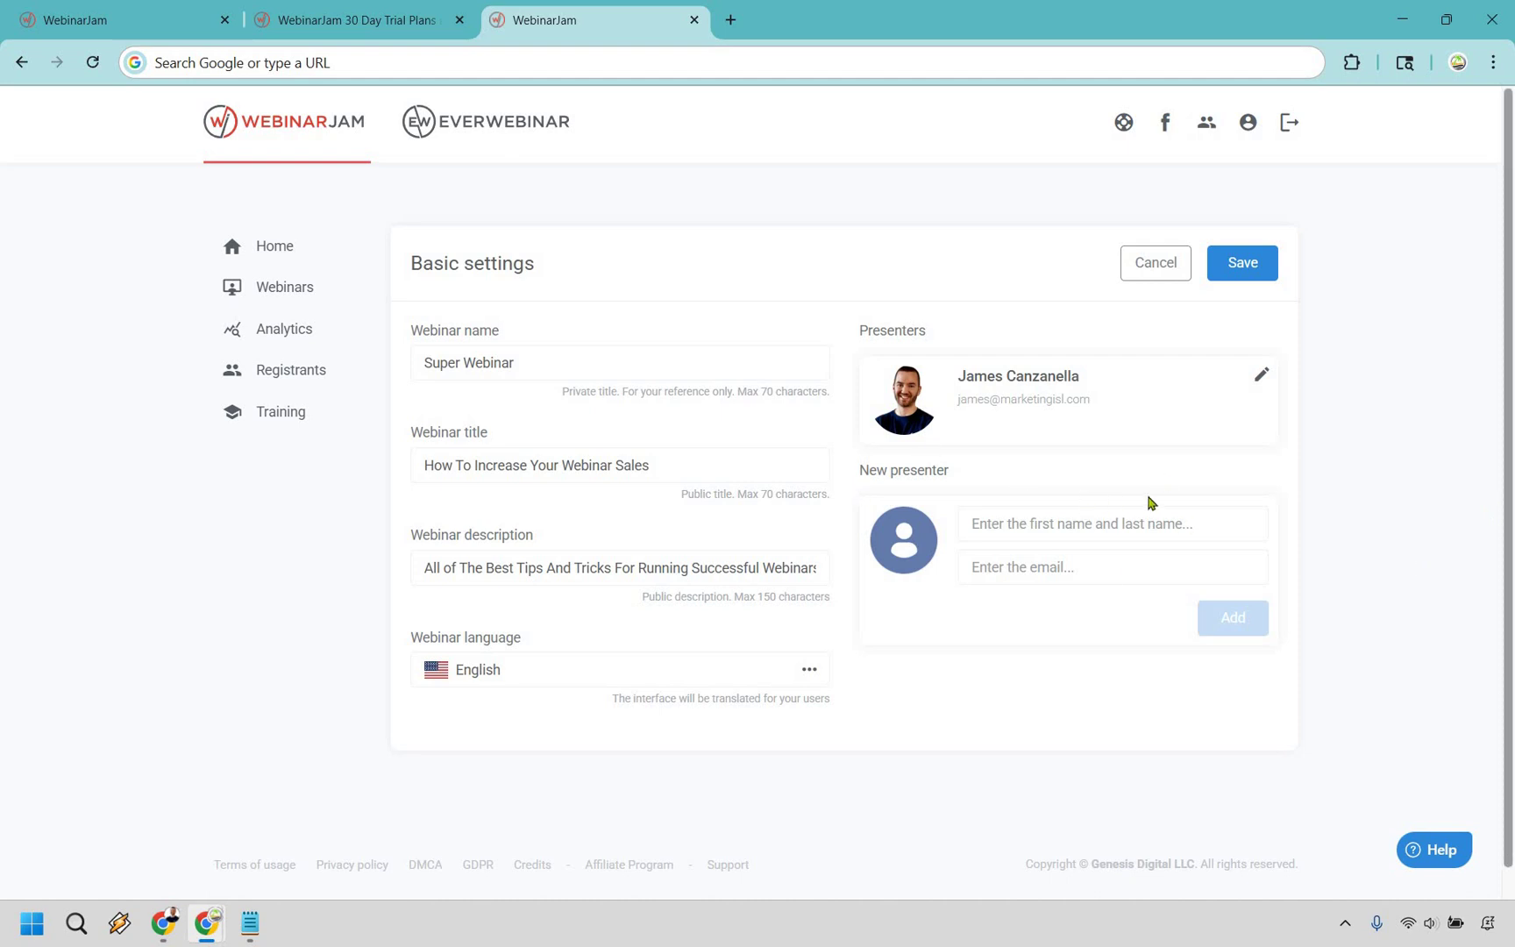
pyautogui.click(1256, 270)
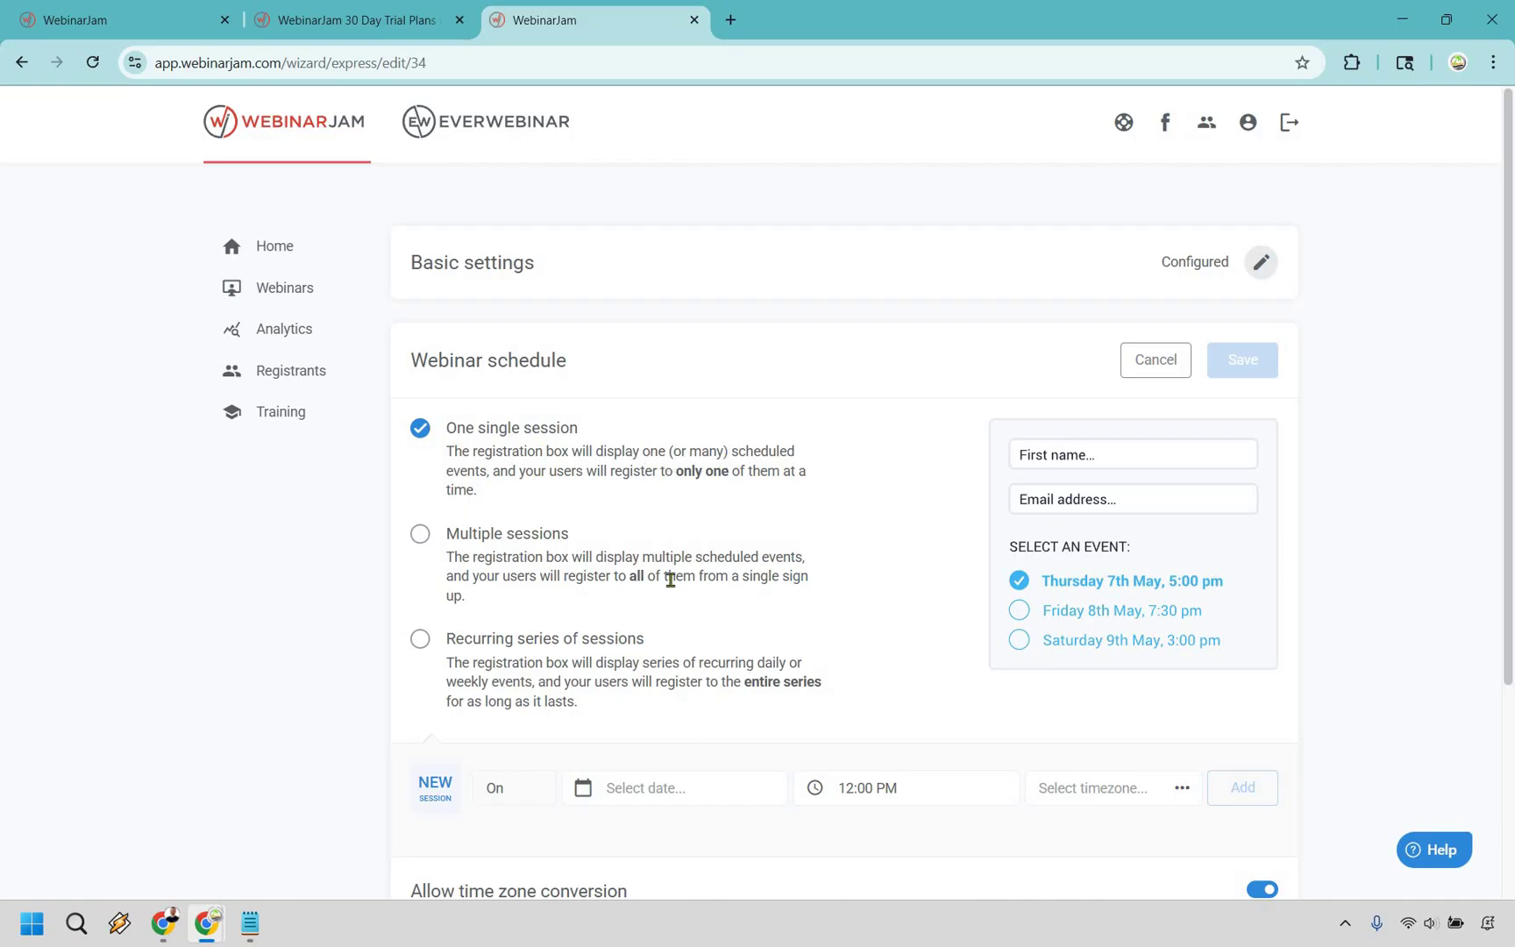
# - Schedule a session for 2025-07-18 at 5:00 PM Eastern Time and save the schedule
pyautogui.scroll(-3, 670, 586)
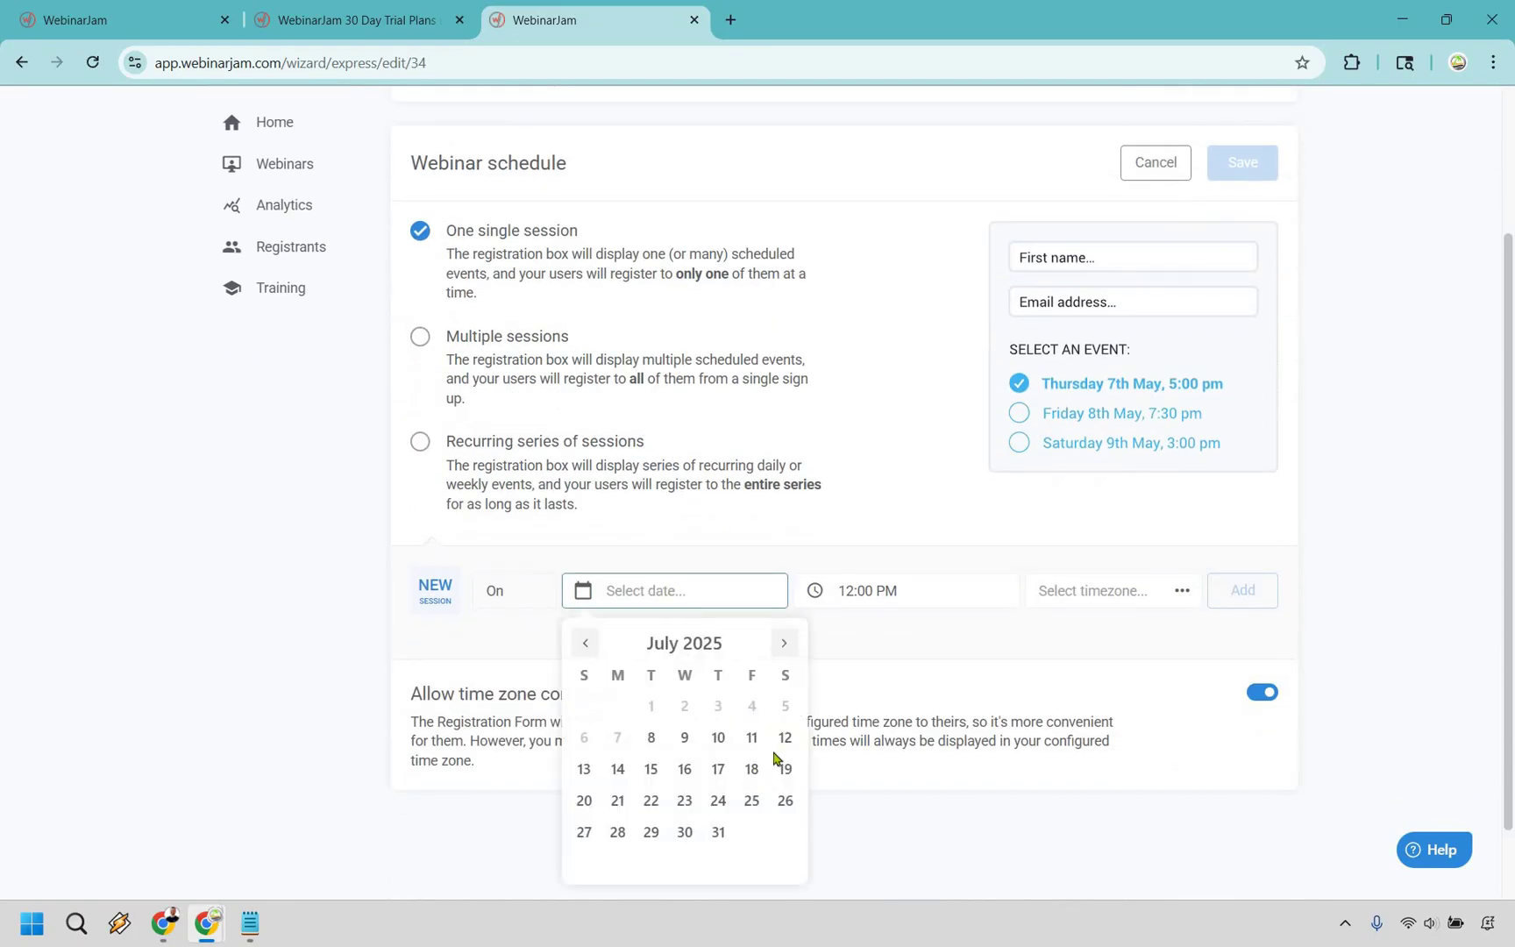
pyautogui.click(781, 765)
pyautogui.click(844, 591)
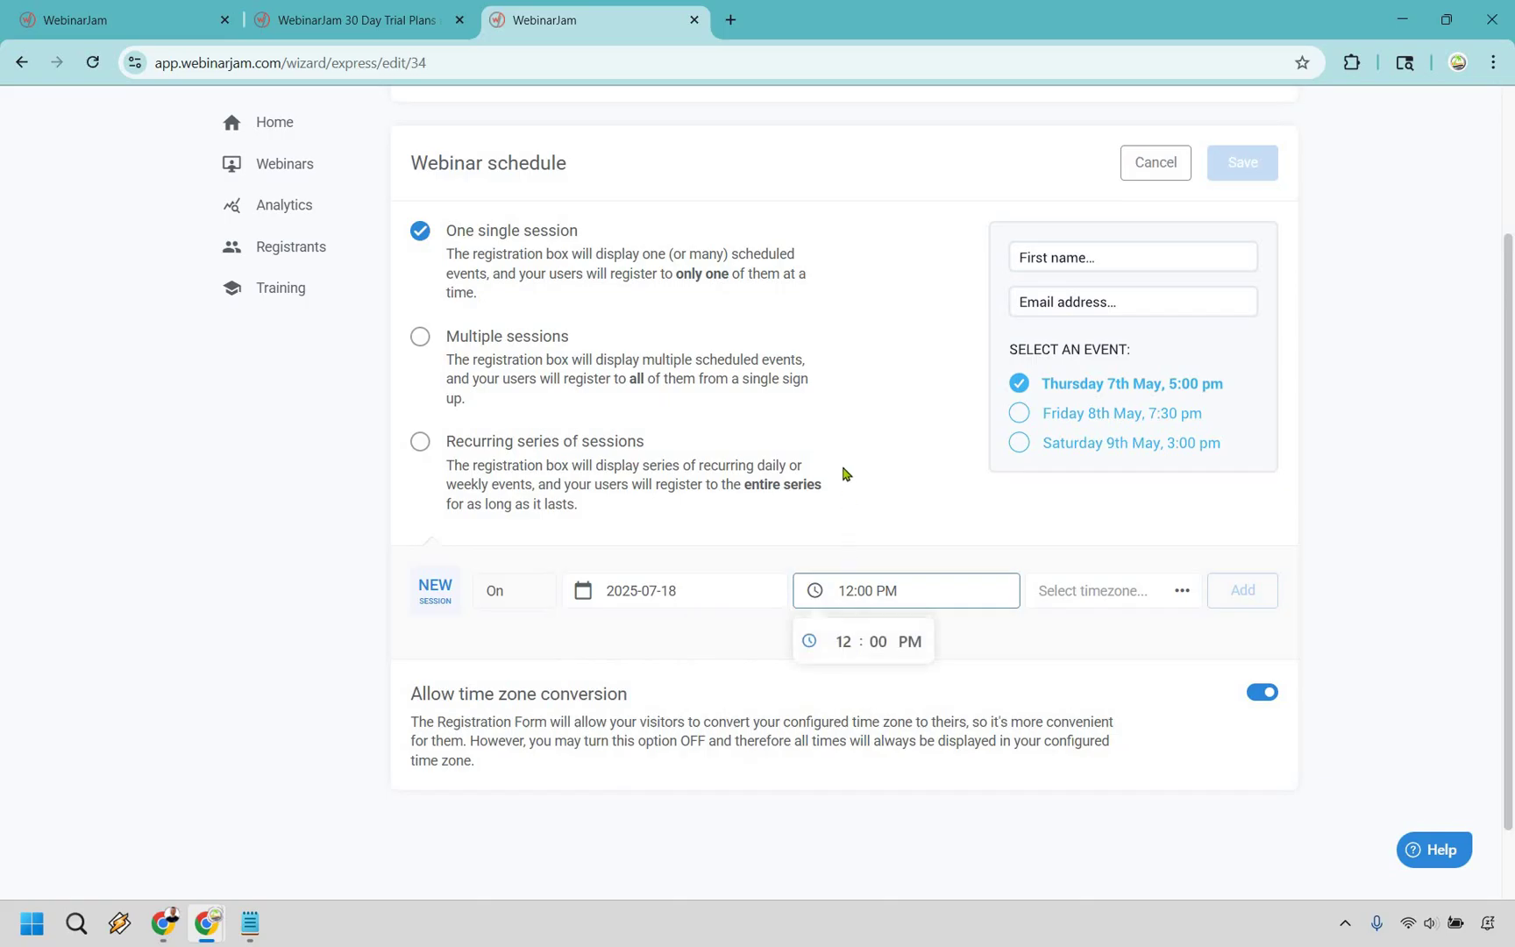
pyautogui.click(843, 641)
pyautogui.press('Return')
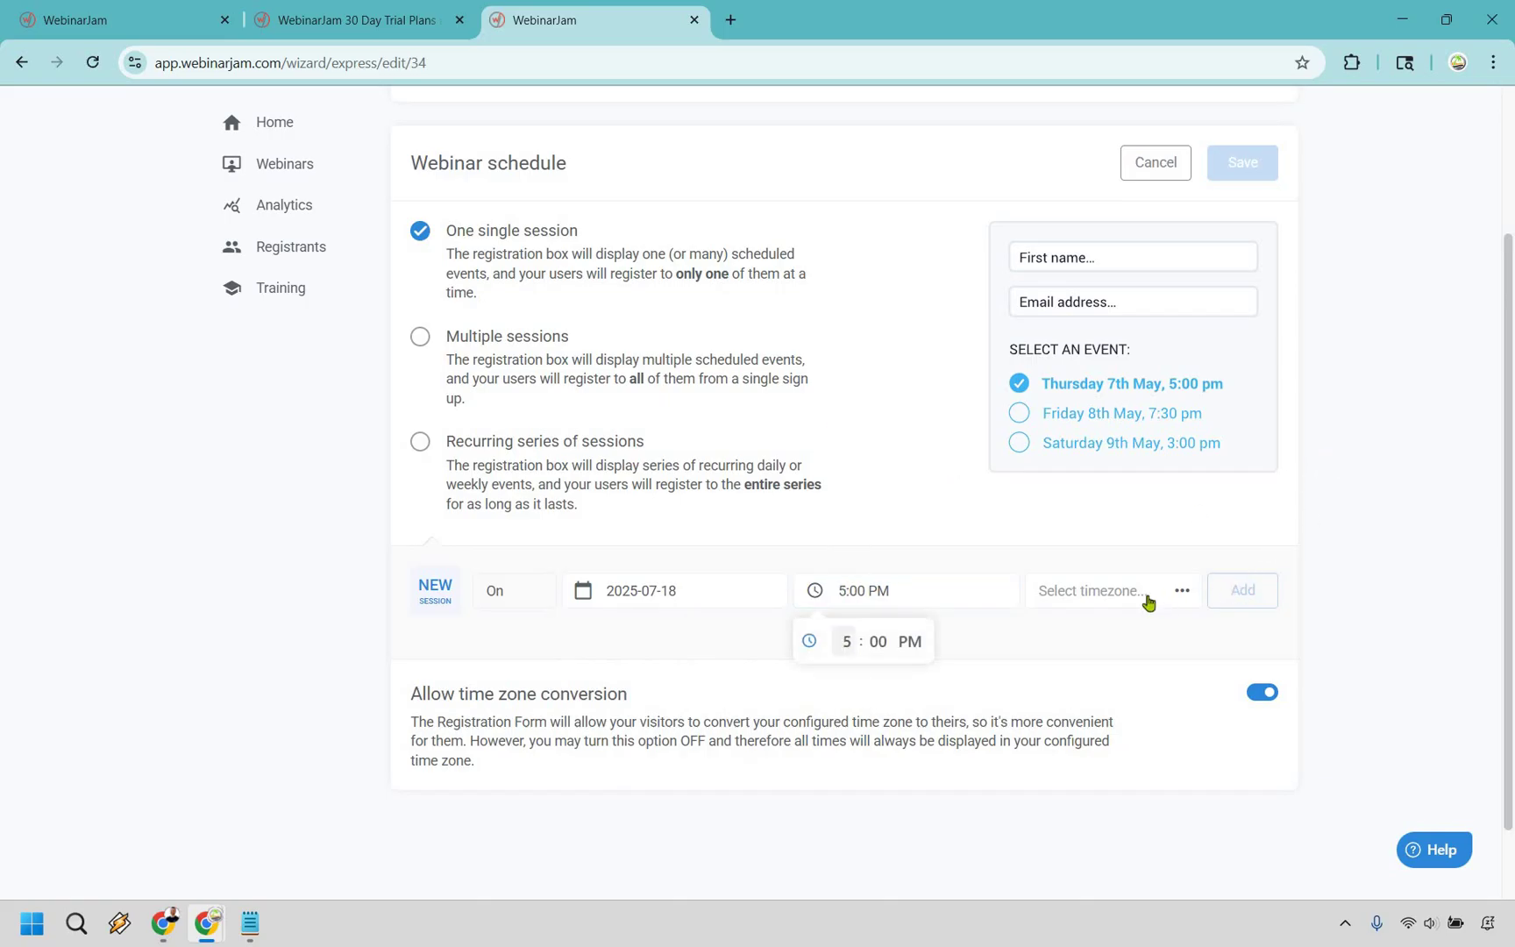
pyautogui.click(1140, 603)
pyautogui.press('Down')
pyautogui.press('Down')
pyautogui.press('Down')
pyautogui.press('Down')
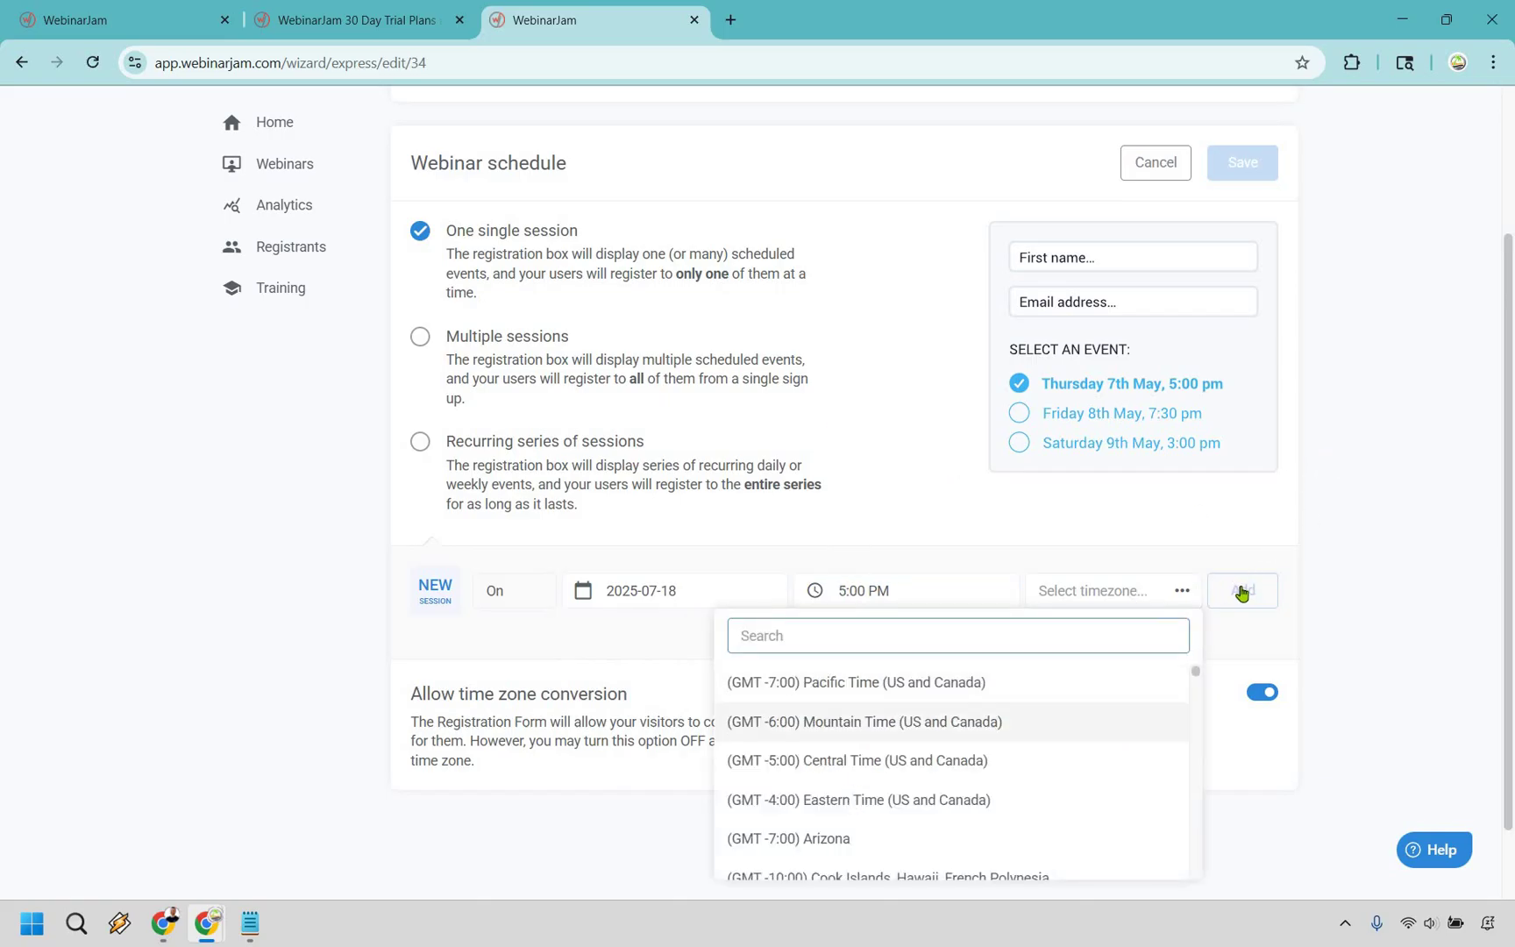
pyautogui.press('Return')
pyautogui.press('Return')
pyautogui.scroll(3, 1256, 375)
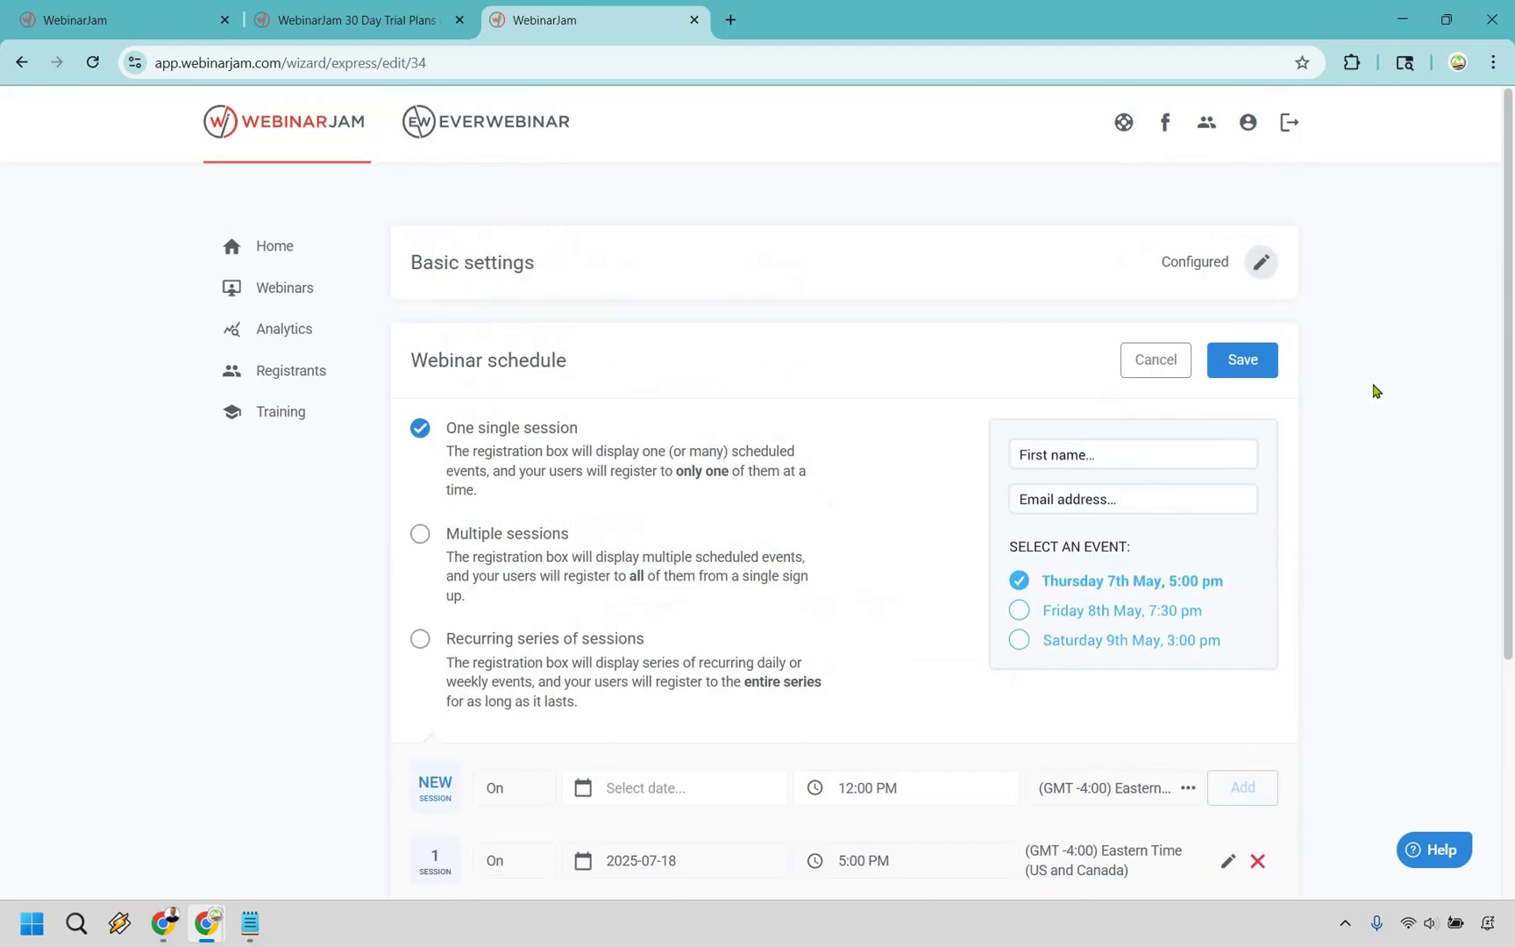
pyautogui.click(1254, 364)
pyautogui.scroll(-2, 1451, 386)
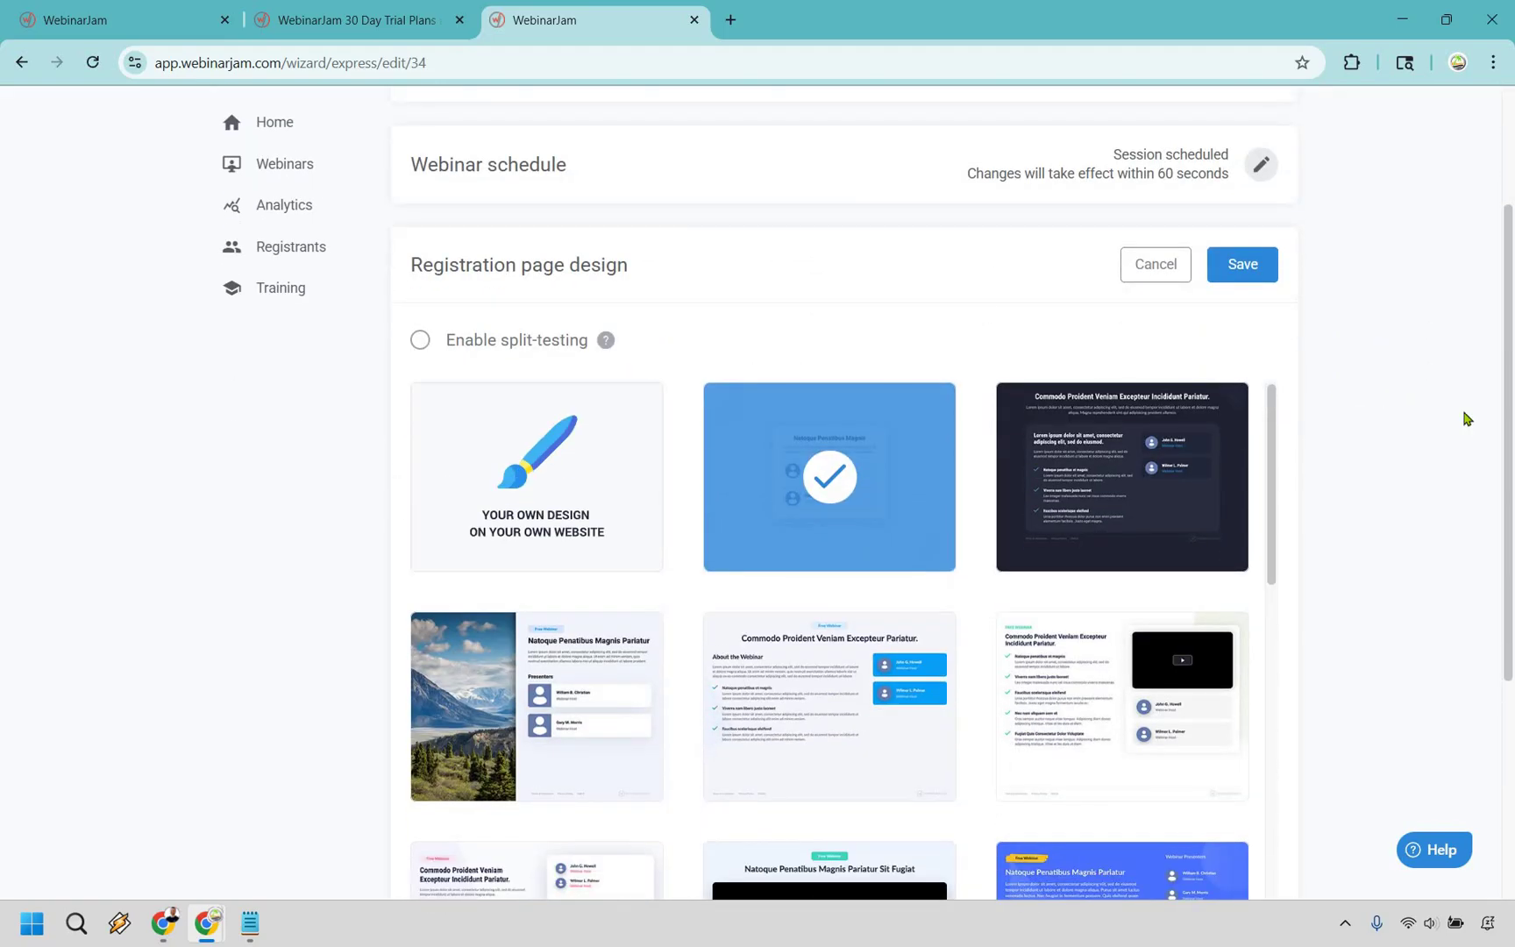
# - Save registration page Template 18, finish the webinar, and switch to the 30 Day Trial Plans tab
pyautogui.click(1219, 269)
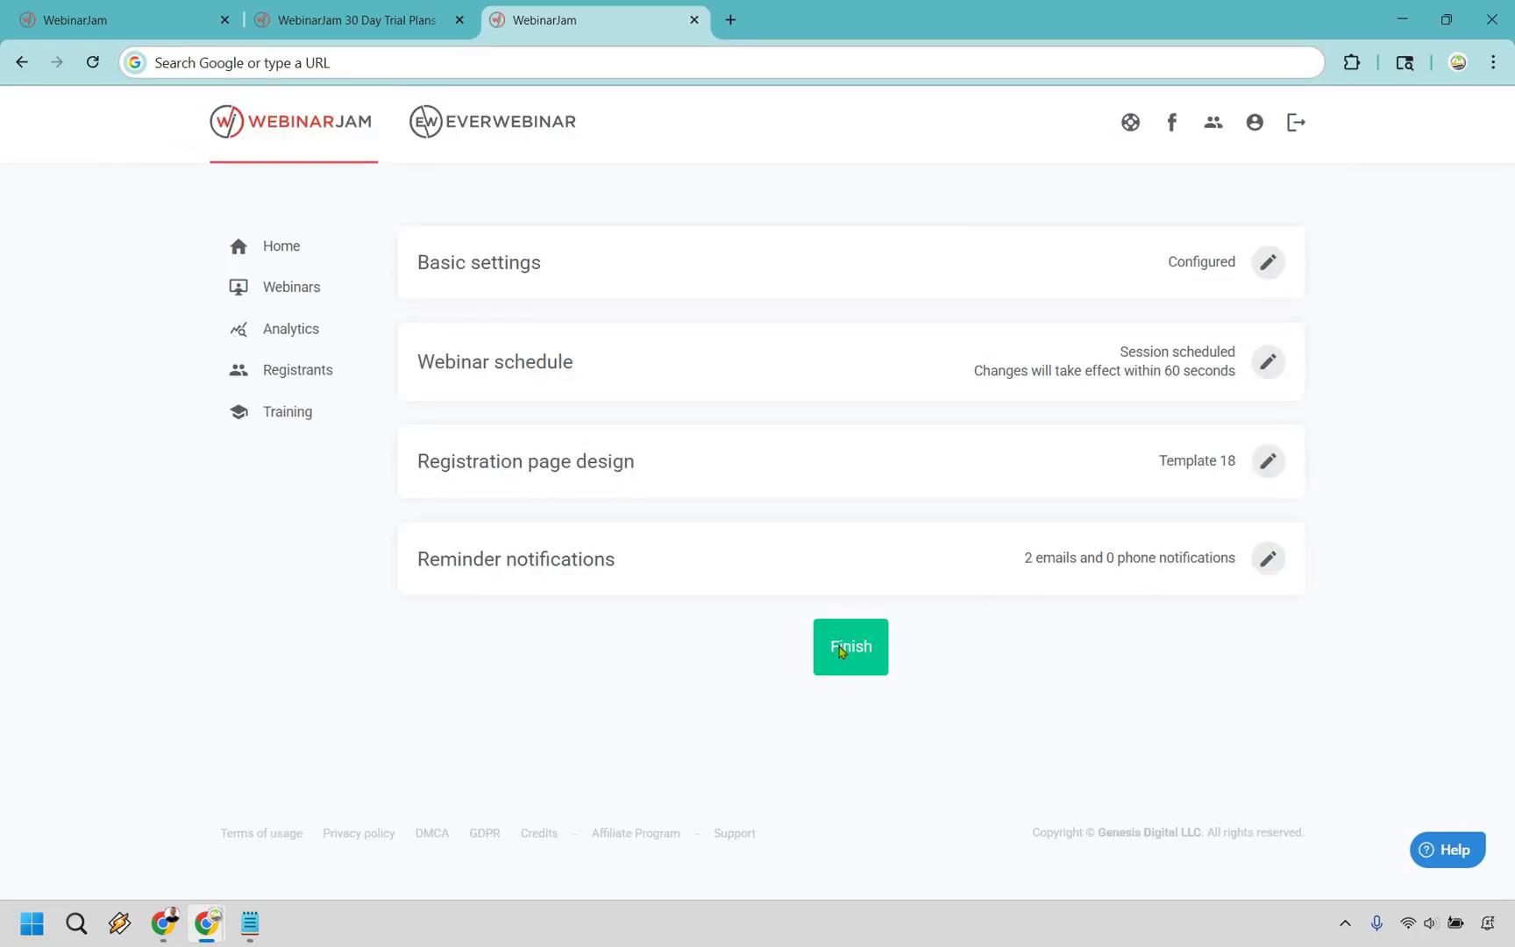
pyautogui.click(840, 649)
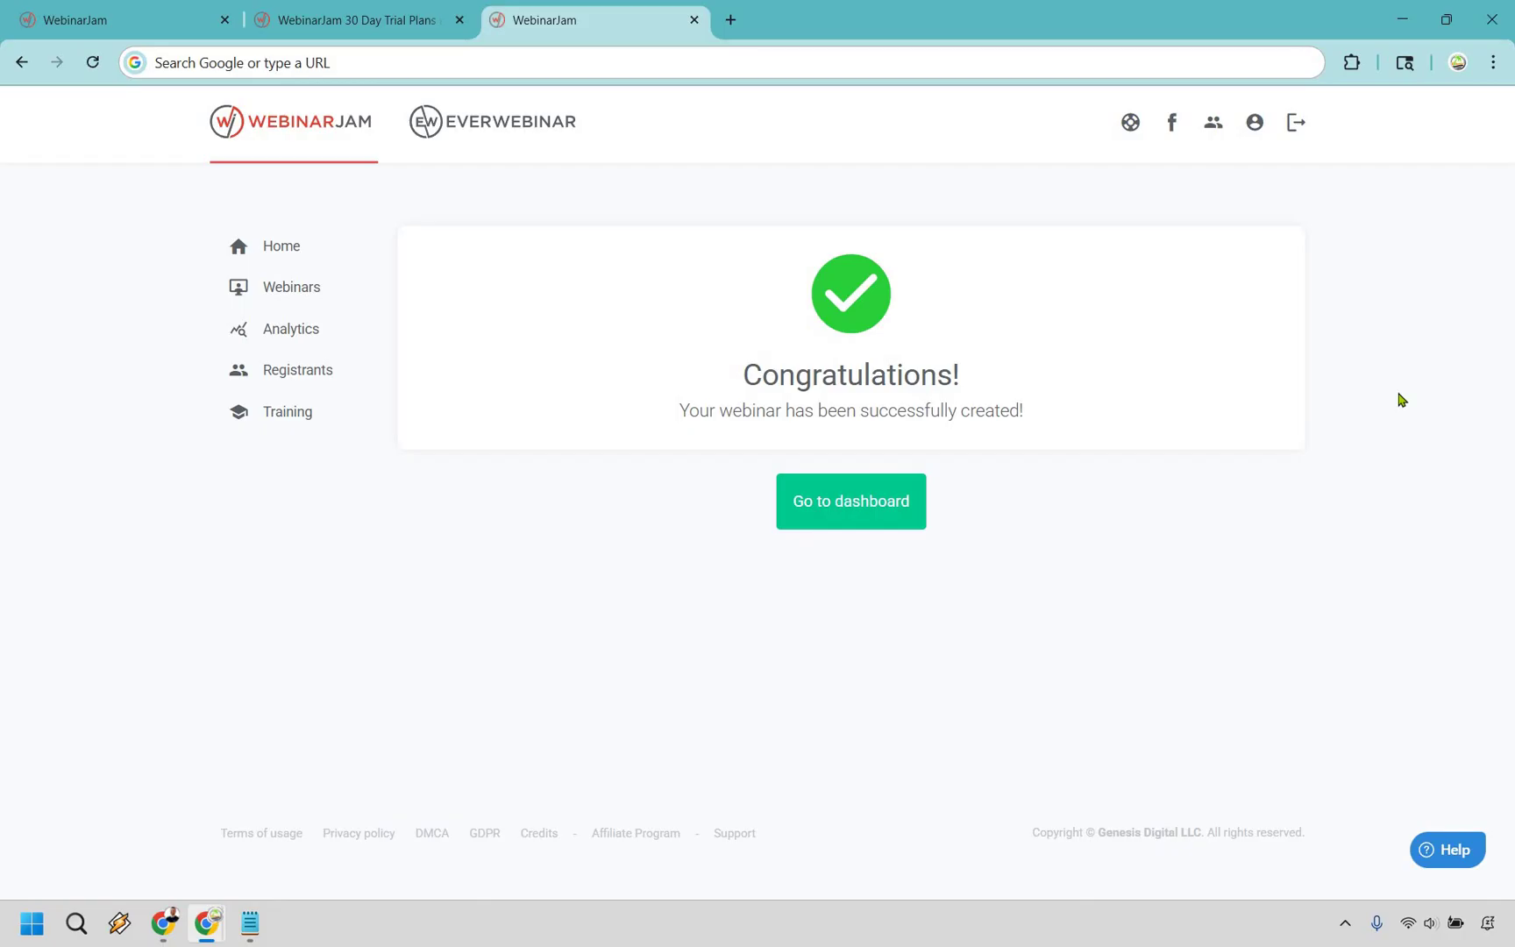
pyautogui.click(373, 19)
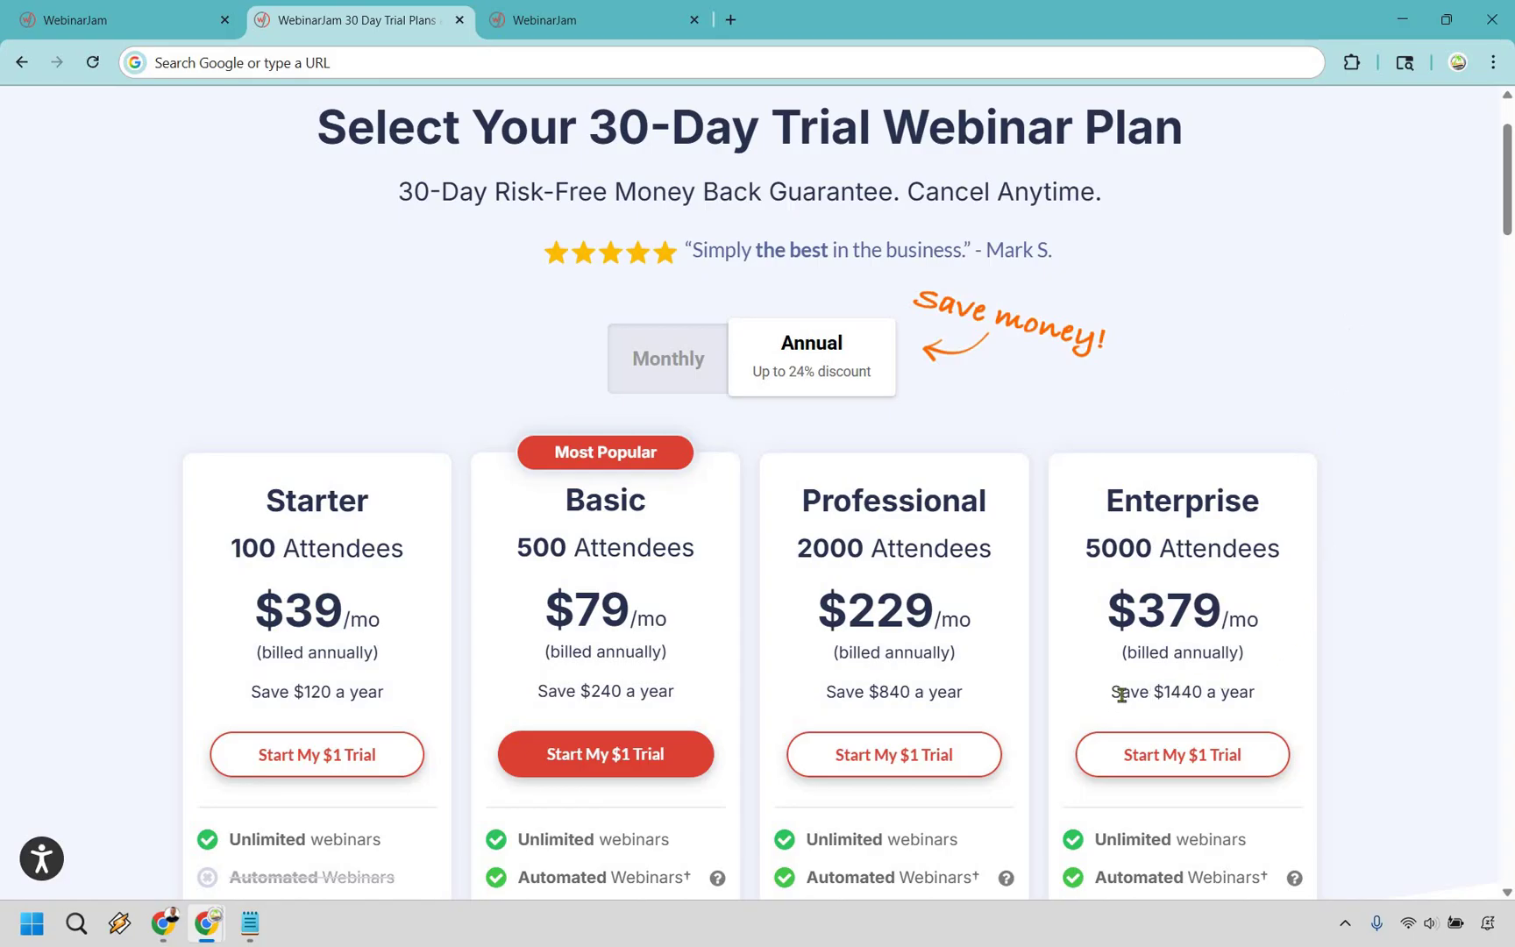
# - Show monthly billing so plans read Starter $49, Basic $99, Professional $299, Enterprise $499
pyautogui.moveTo(1111, 692); pyautogui.dragTo(1216, 692)
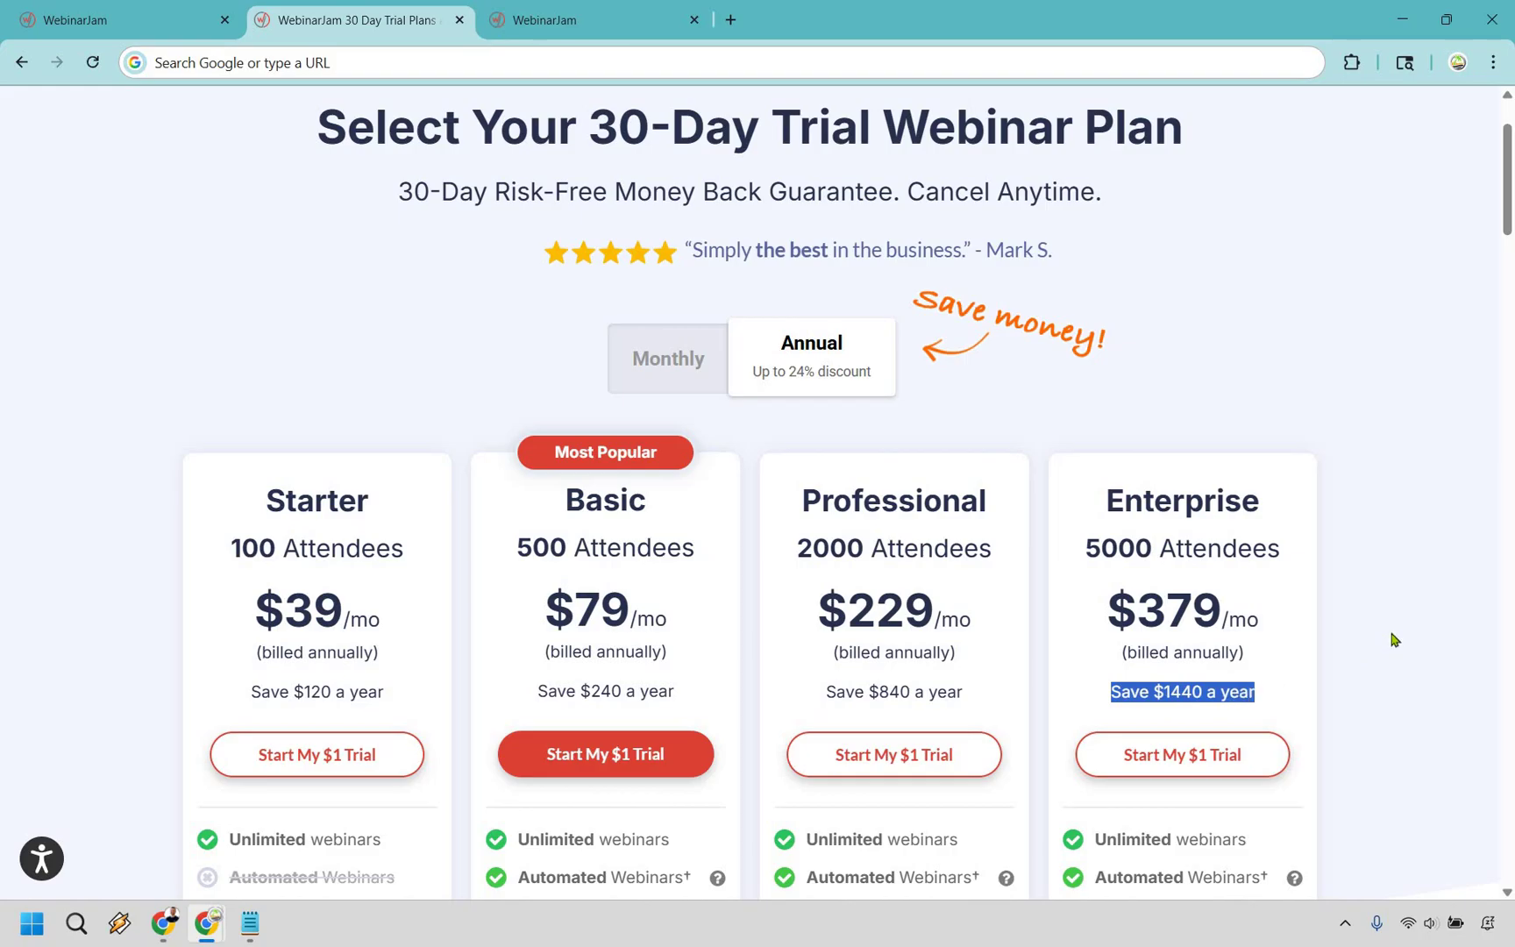
pyautogui.click(642, 668)
pyautogui.click(671, 343)
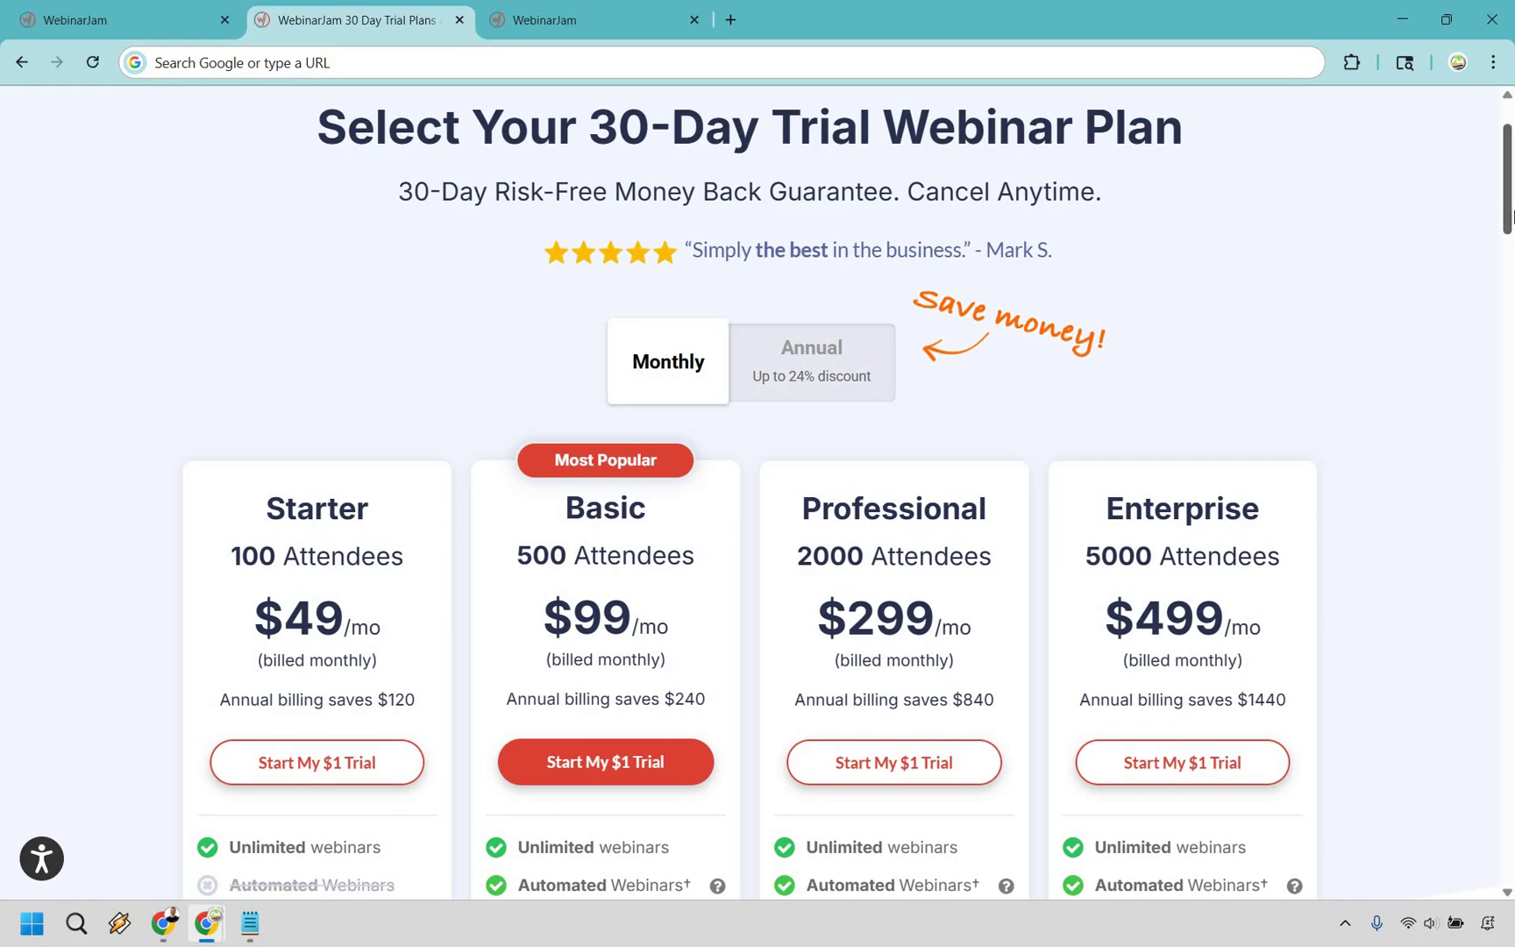
# - Scroll the plans, checking Starter's billed-monthly note and crossed-out Automated Webinars
pyautogui.scroll(-2, 324, 355)
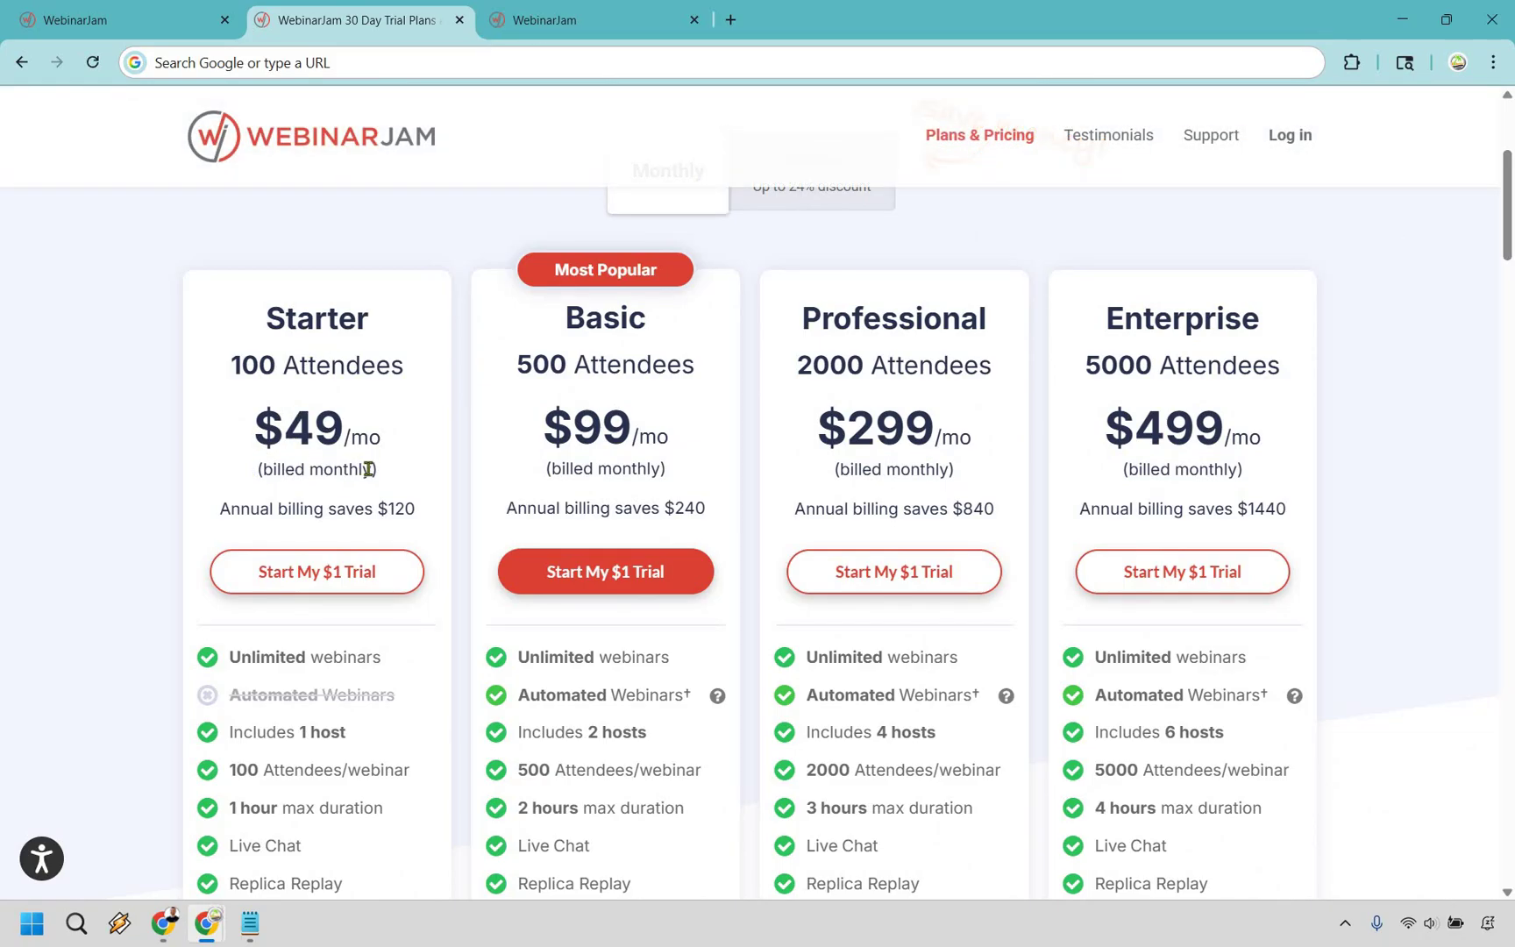
pyautogui.moveTo(257, 470); pyautogui.dragTo(390, 495)
pyautogui.click(384, 412)
pyautogui.scroll(-3, 399, 526)
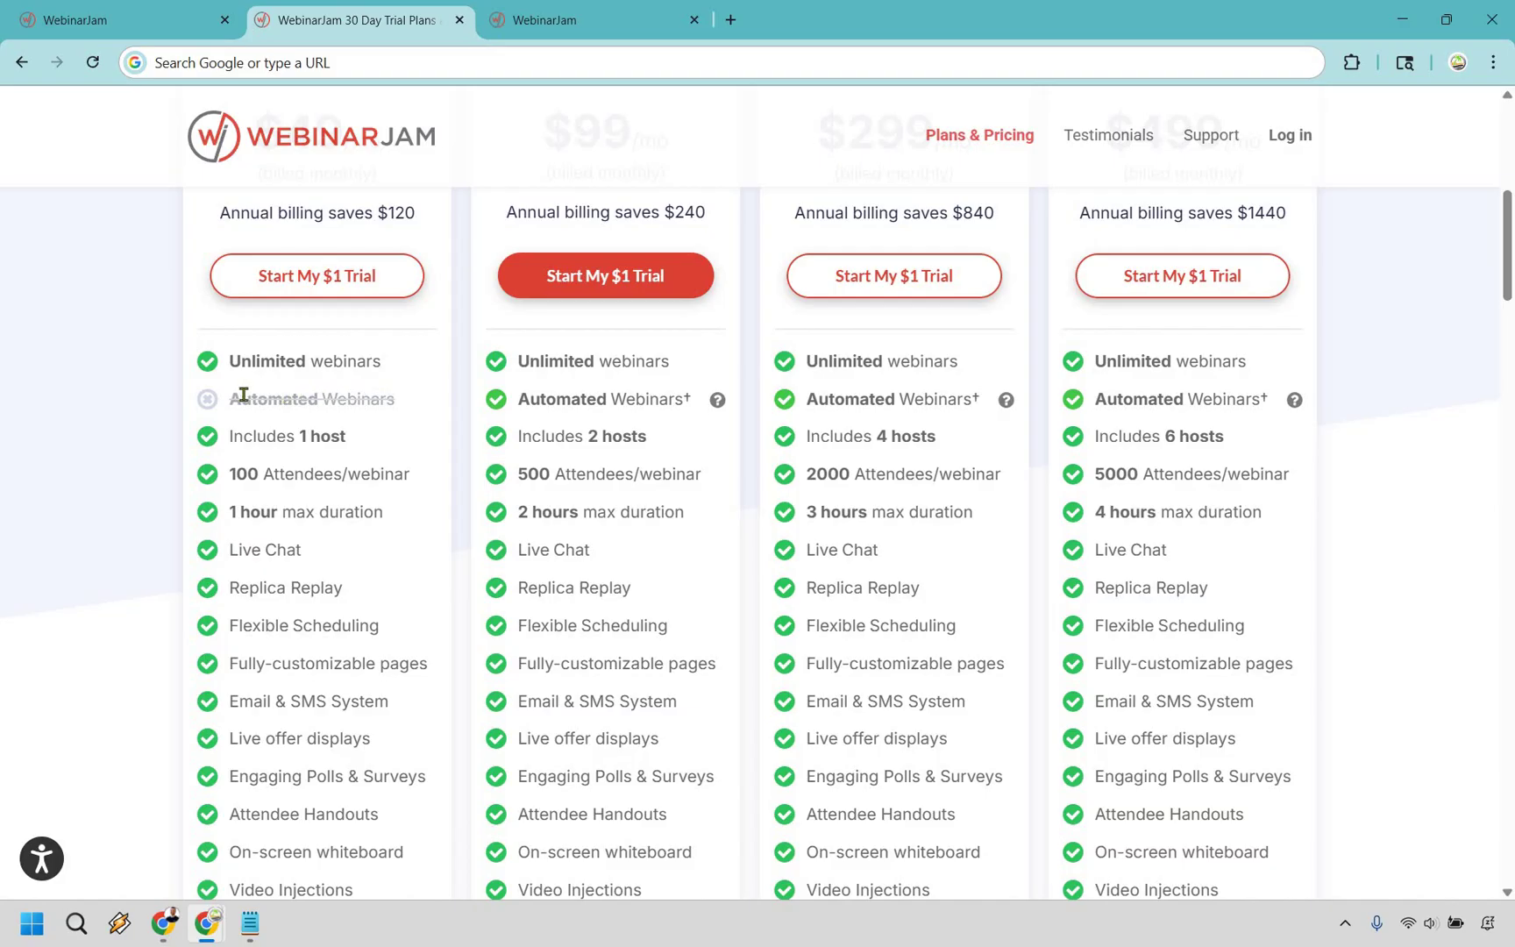
pyautogui.moveTo(237, 396); pyautogui.dragTo(387, 444)
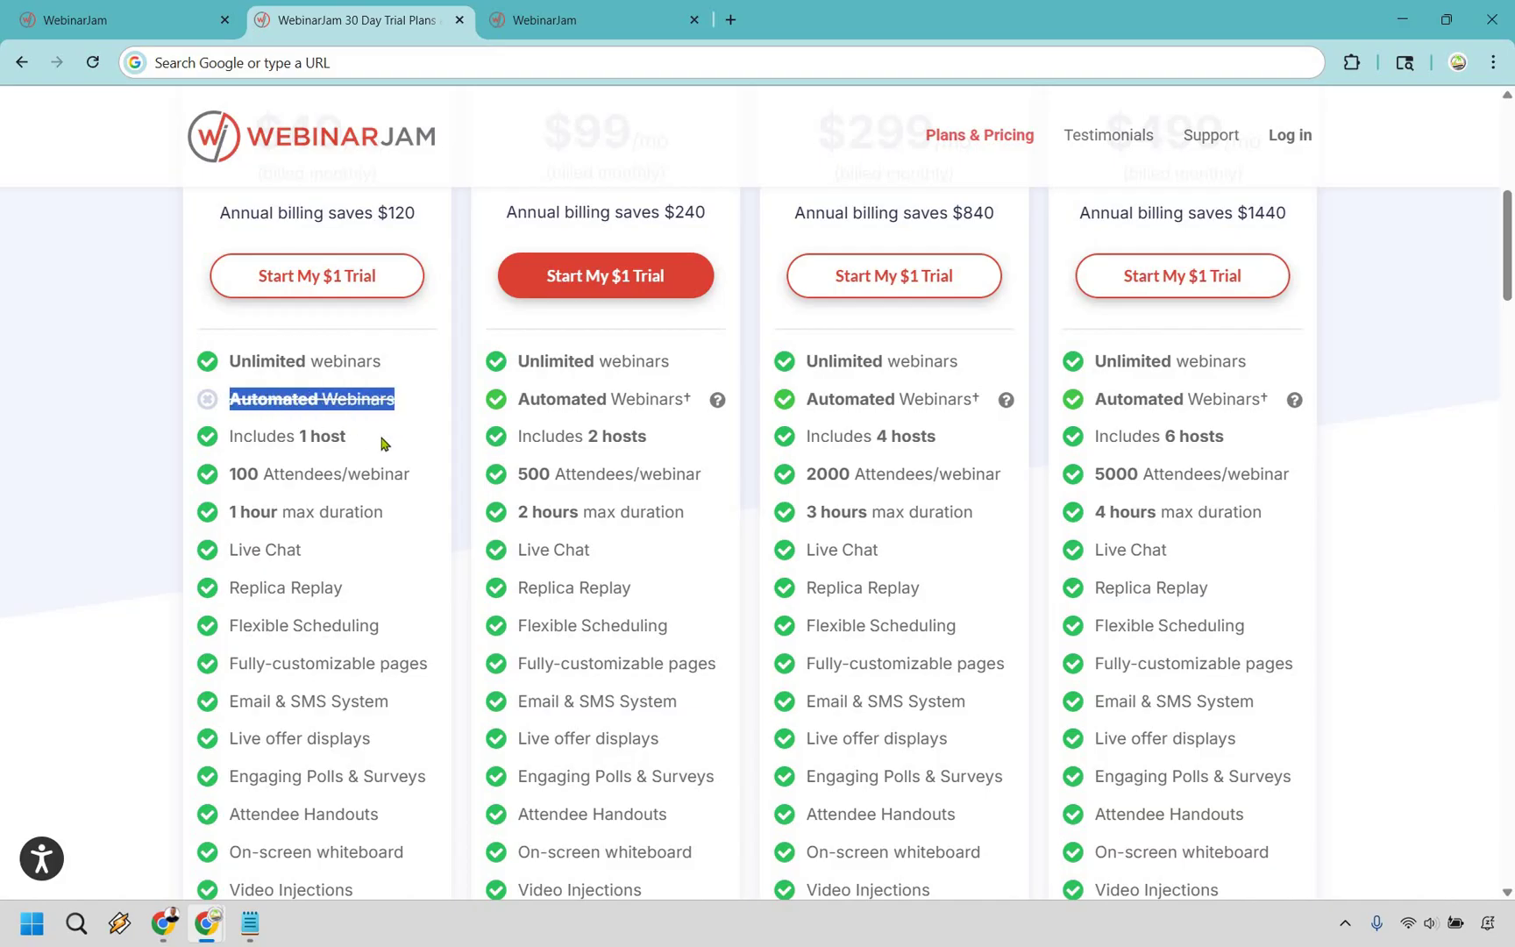
pyautogui.click(321, 487)
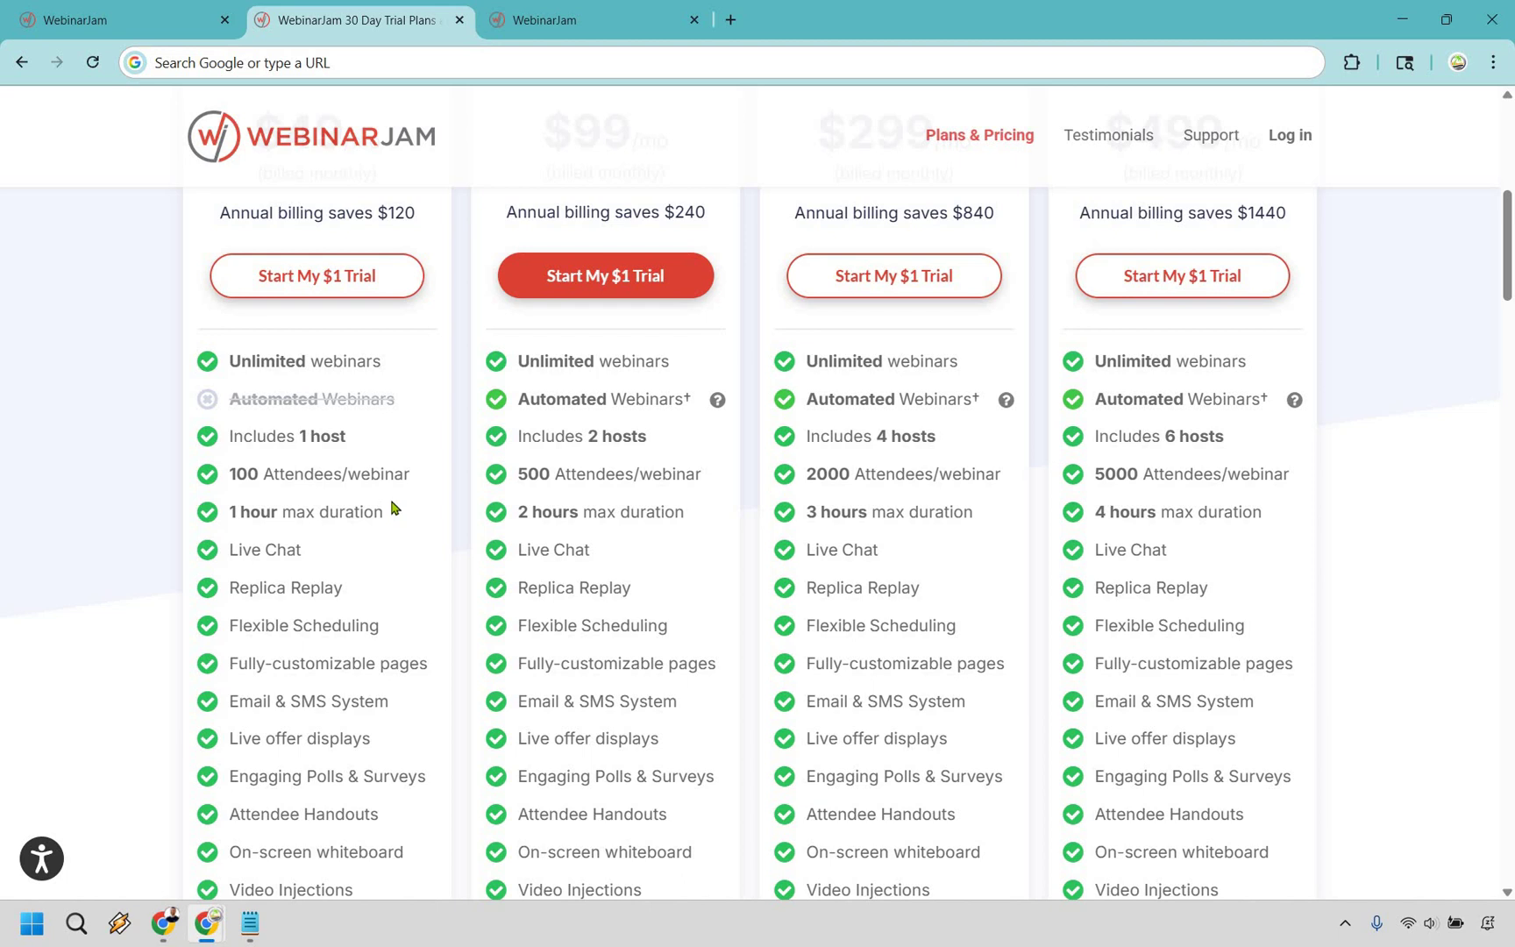
# - Check Starter's attendee and 1-hour duration limits, scrolling down to the Control Panel row
pyautogui.scroll(-1, 294, 379)
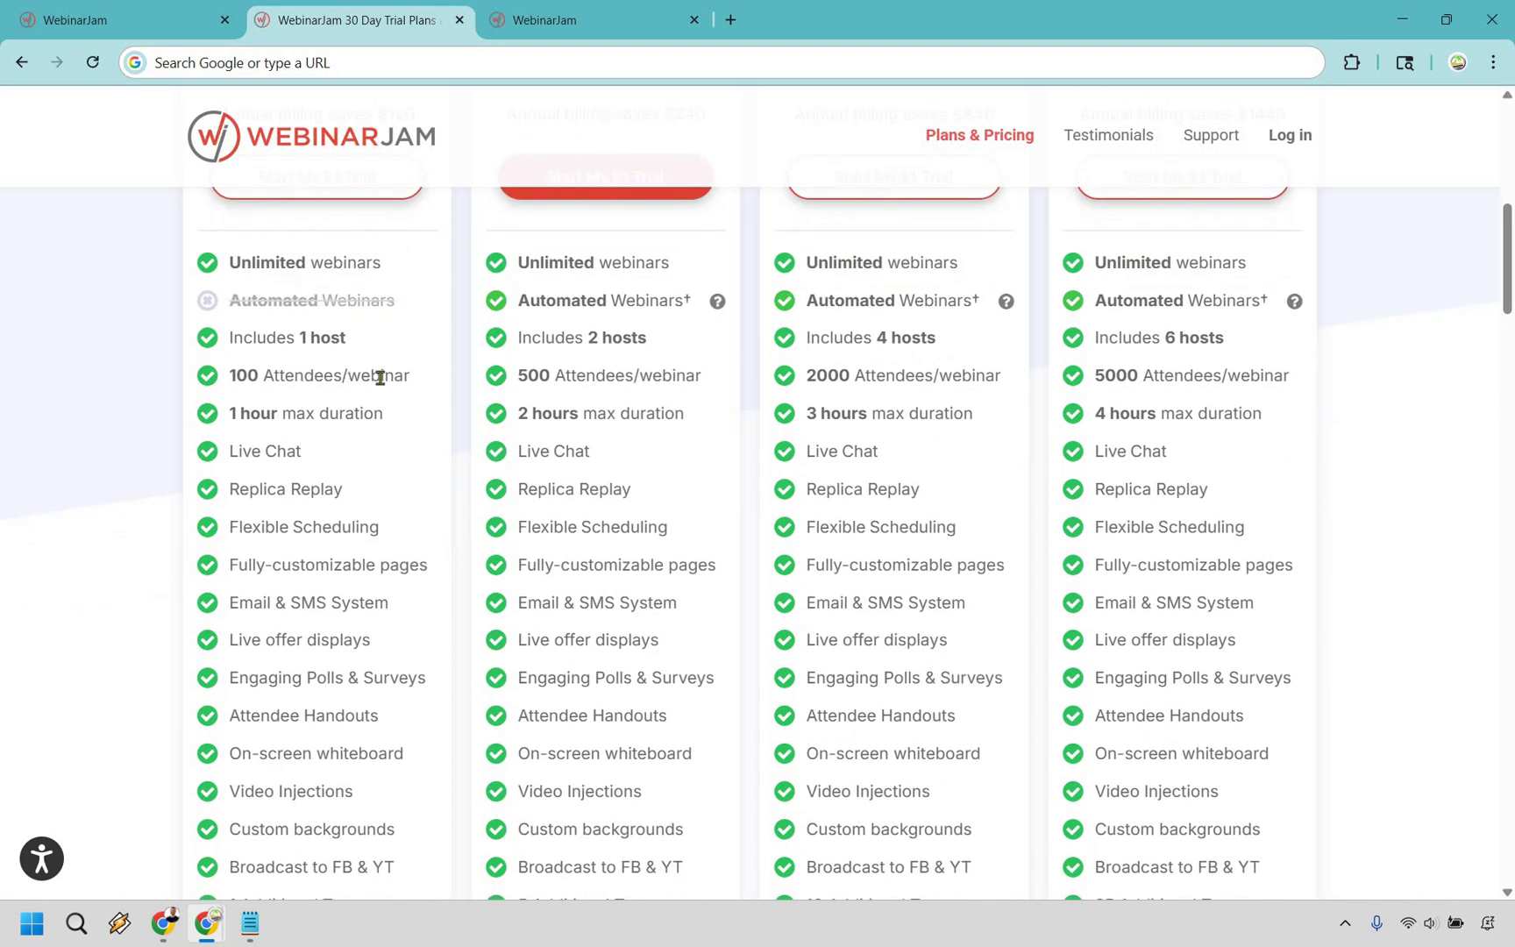
pyautogui.moveTo(391, 377); pyautogui.dragTo(333, 353)
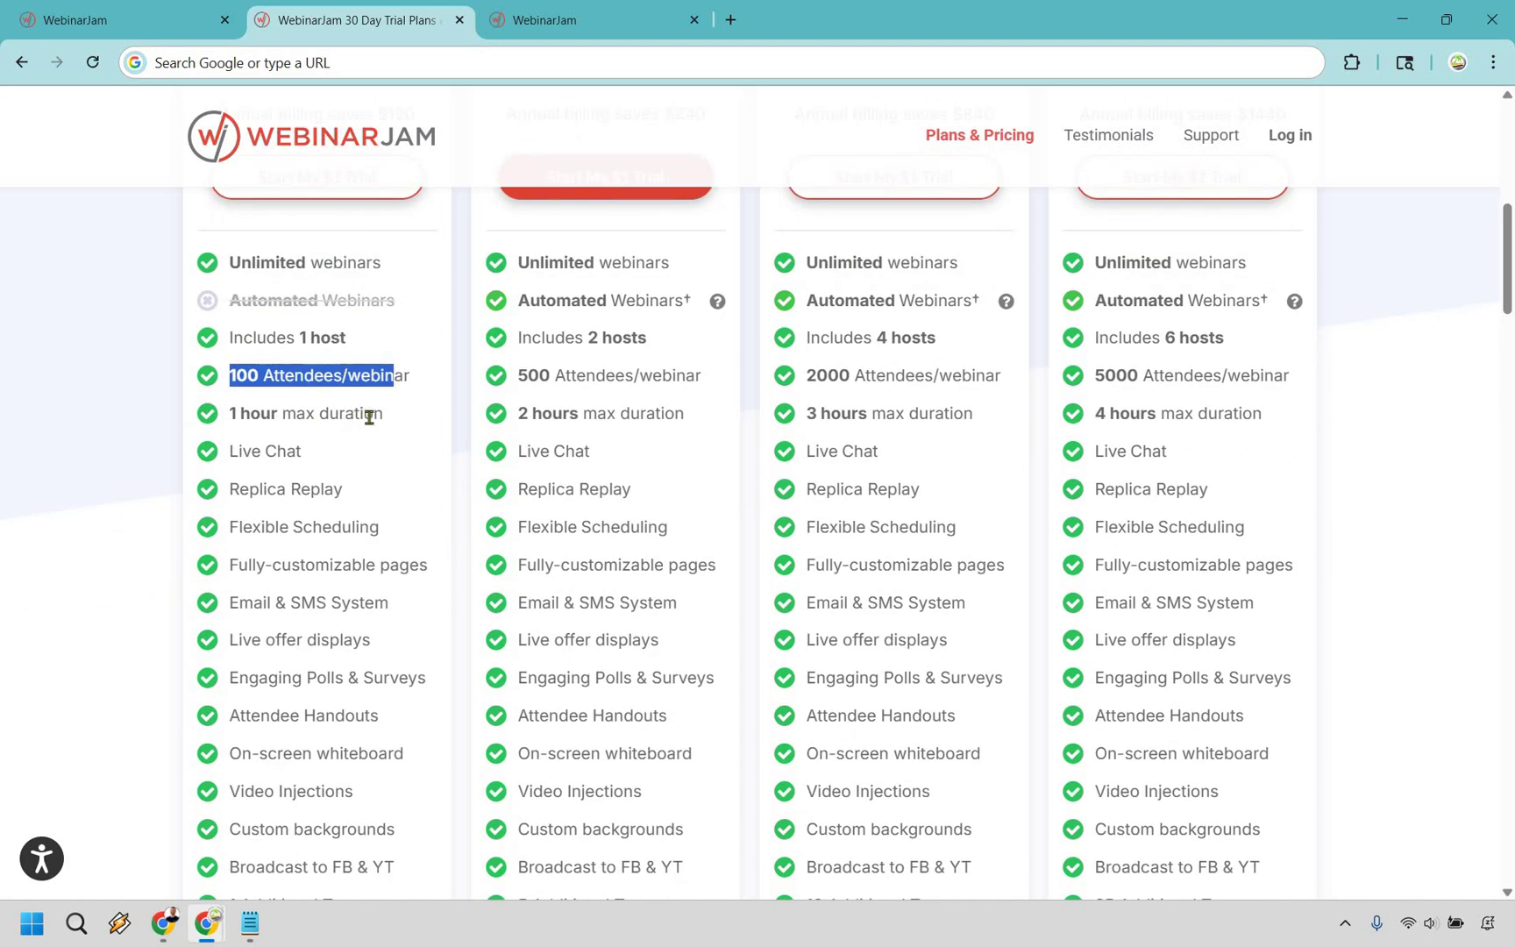
pyautogui.moveTo(386, 418); pyautogui.dragTo(229, 414)
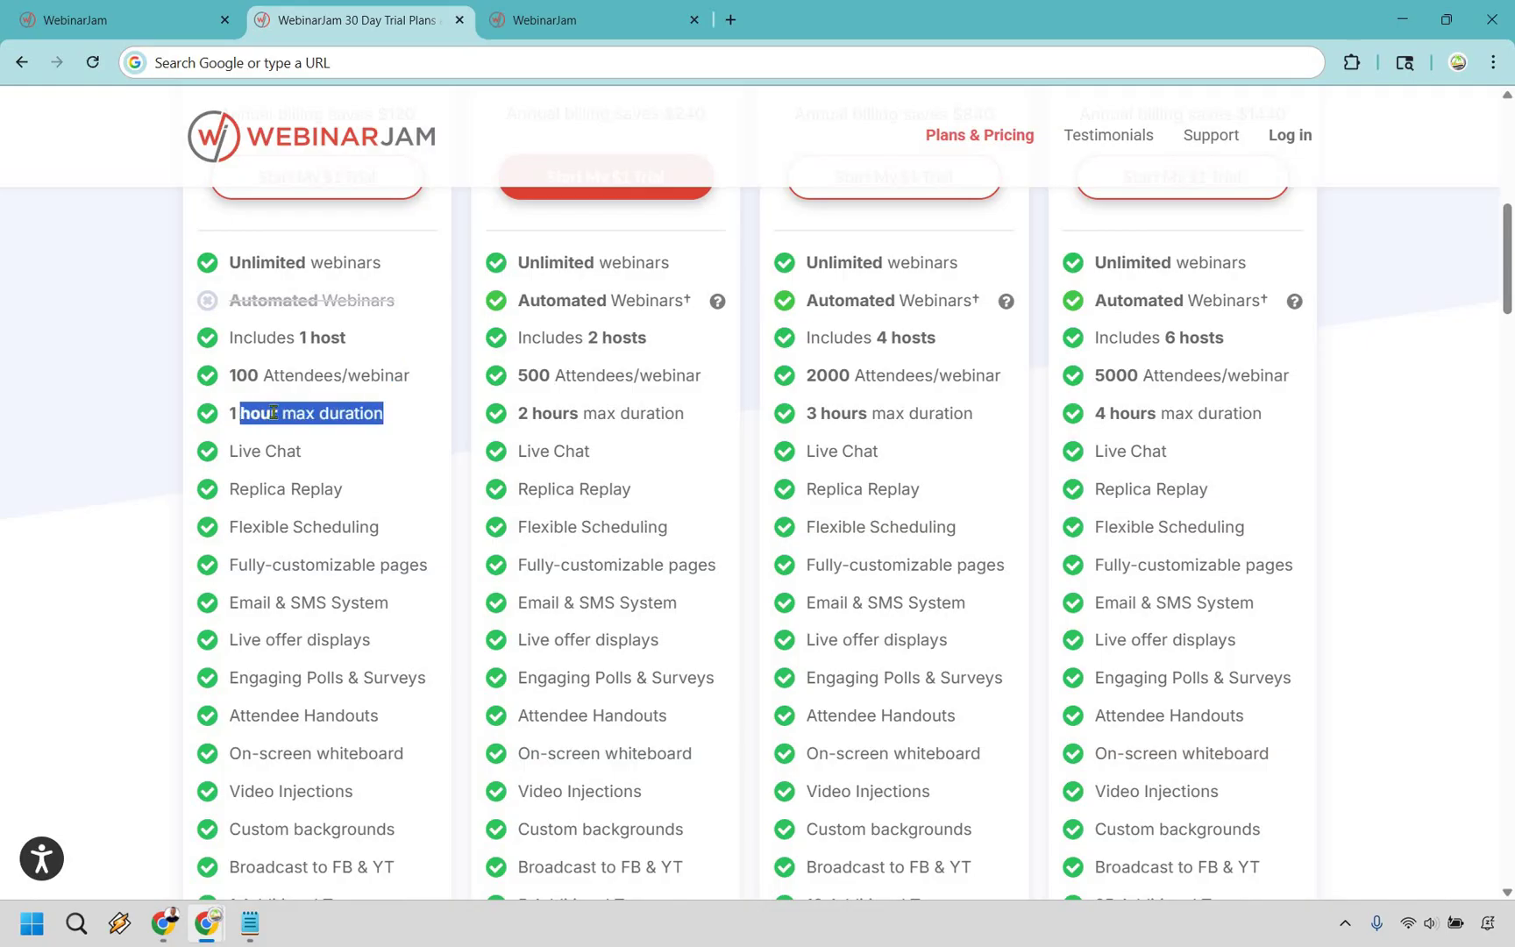
pyautogui.click(309, 589)
pyautogui.scroll(-5, 295, 509)
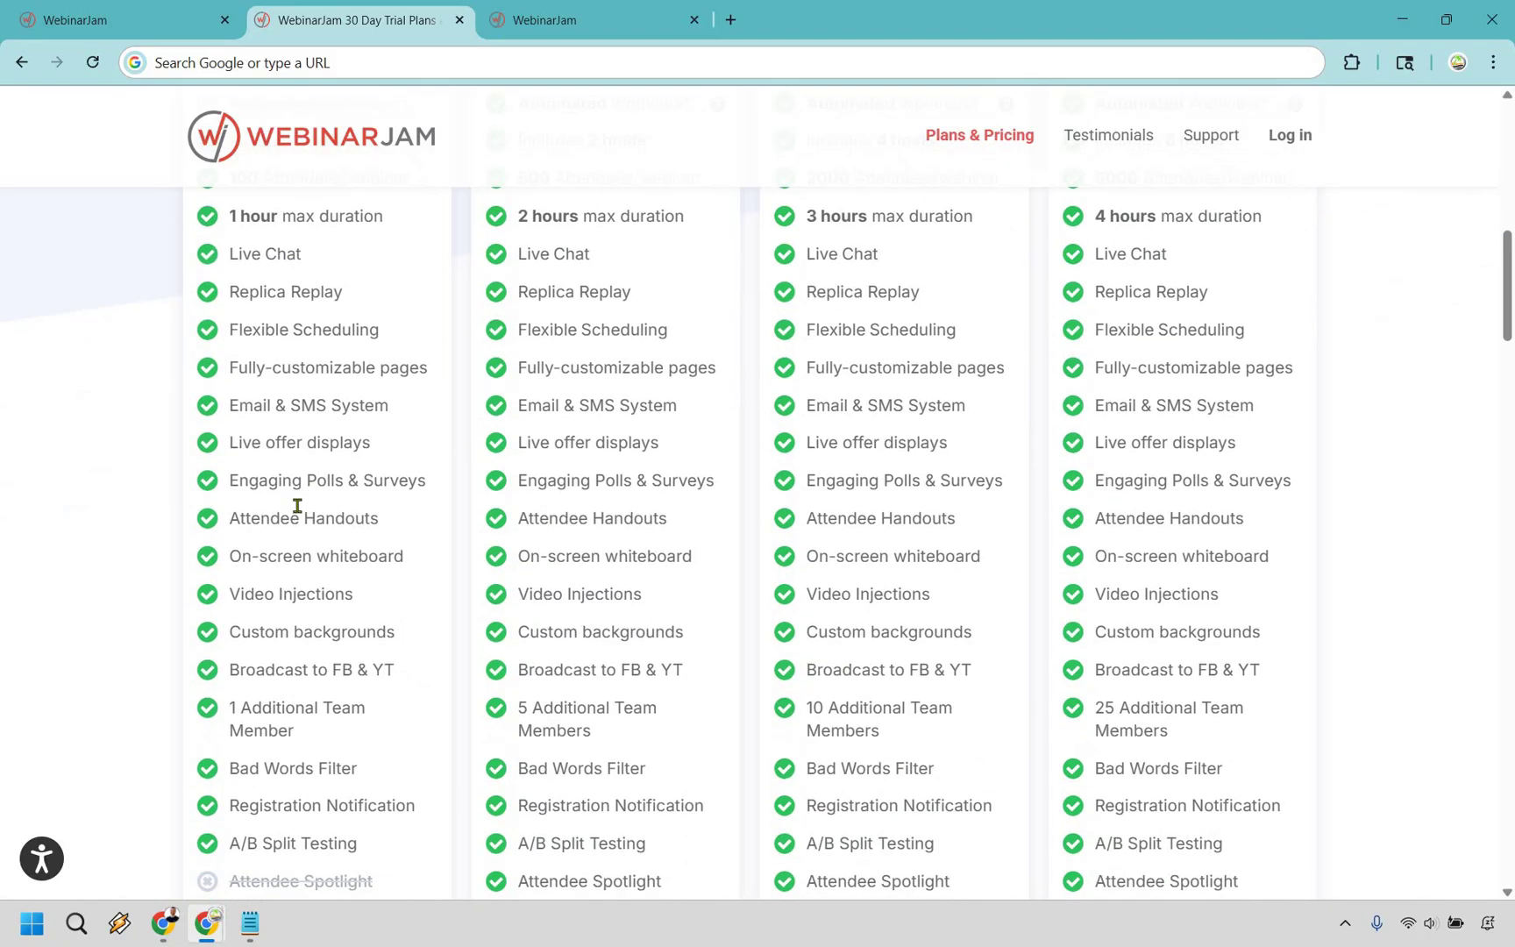
pyautogui.scroll(-1, 1015, 581)
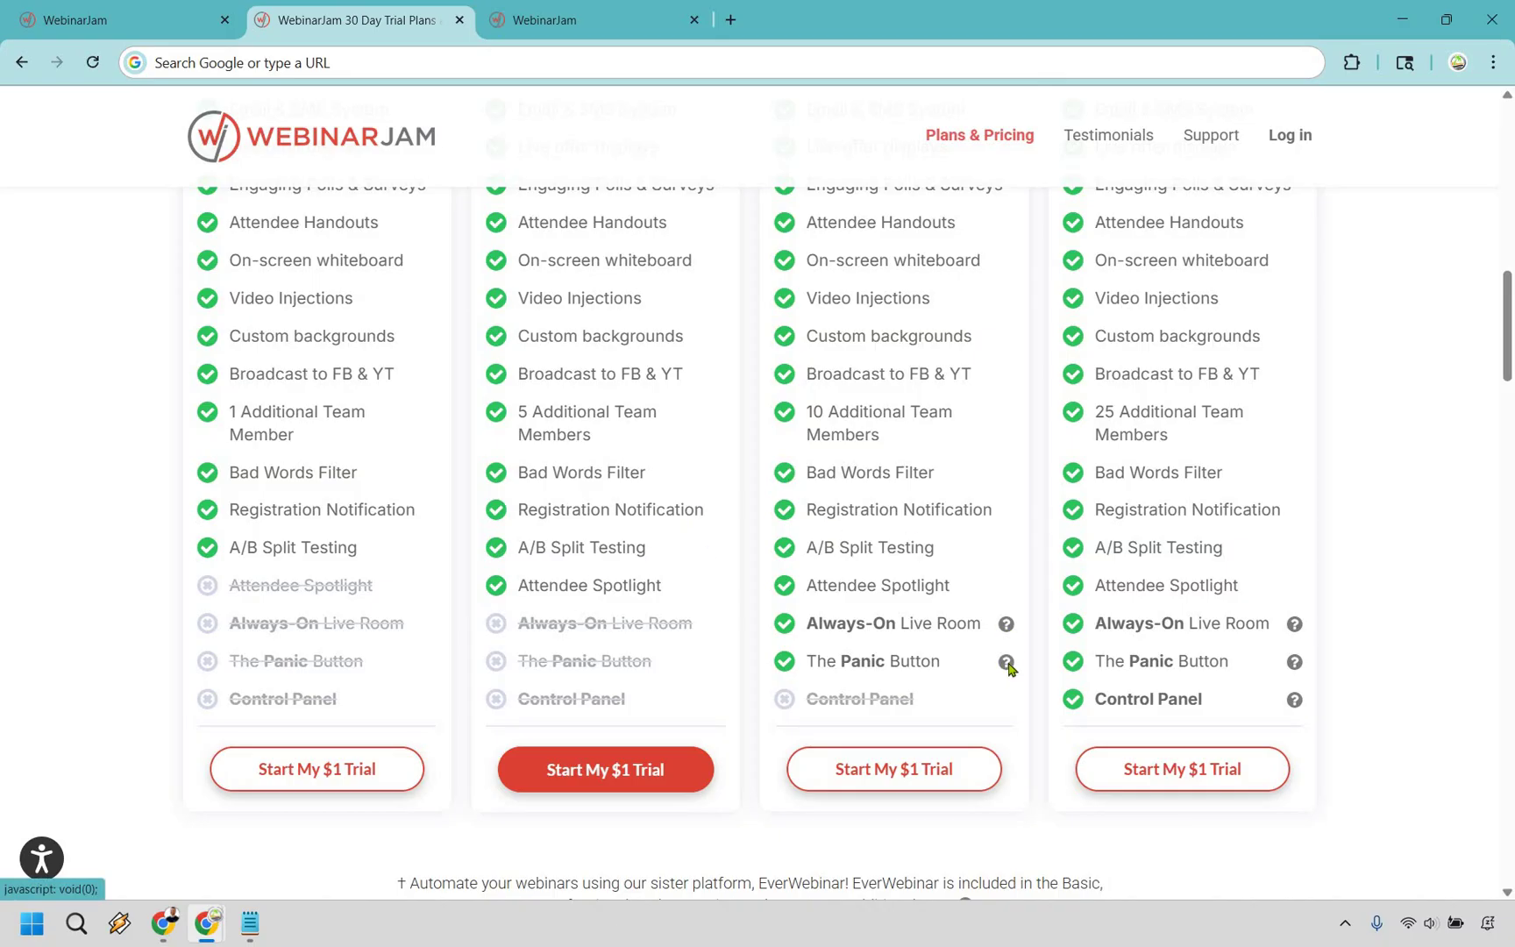
# - Read The Panic Button explanation and close it
pyautogui.click(1006, 662)
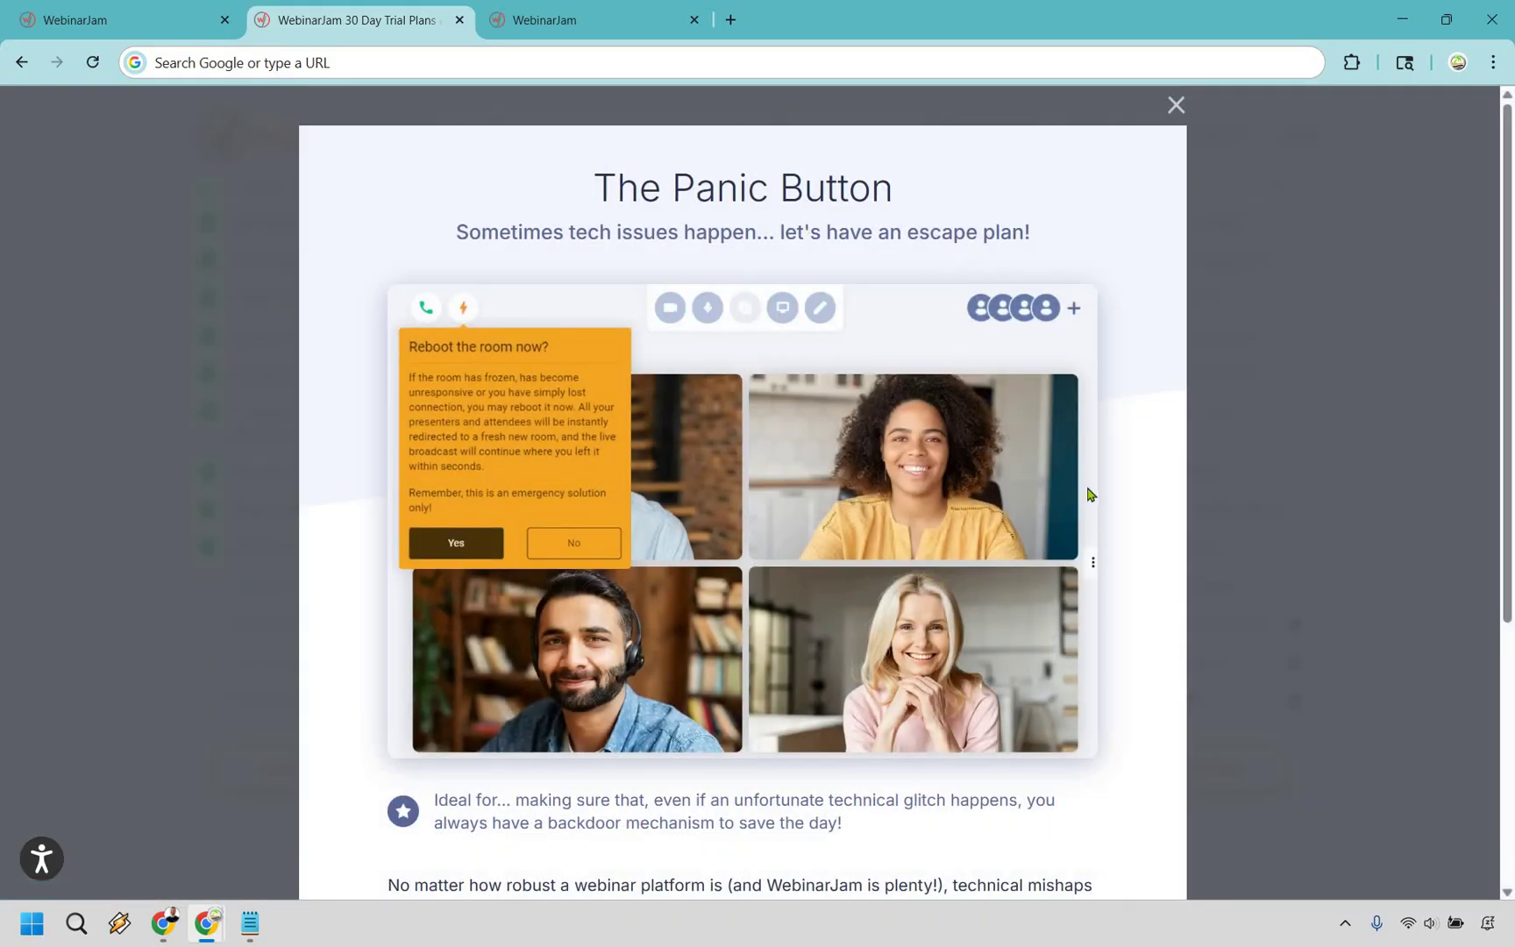
pyautogui.scroll(-3, 1088, 495)
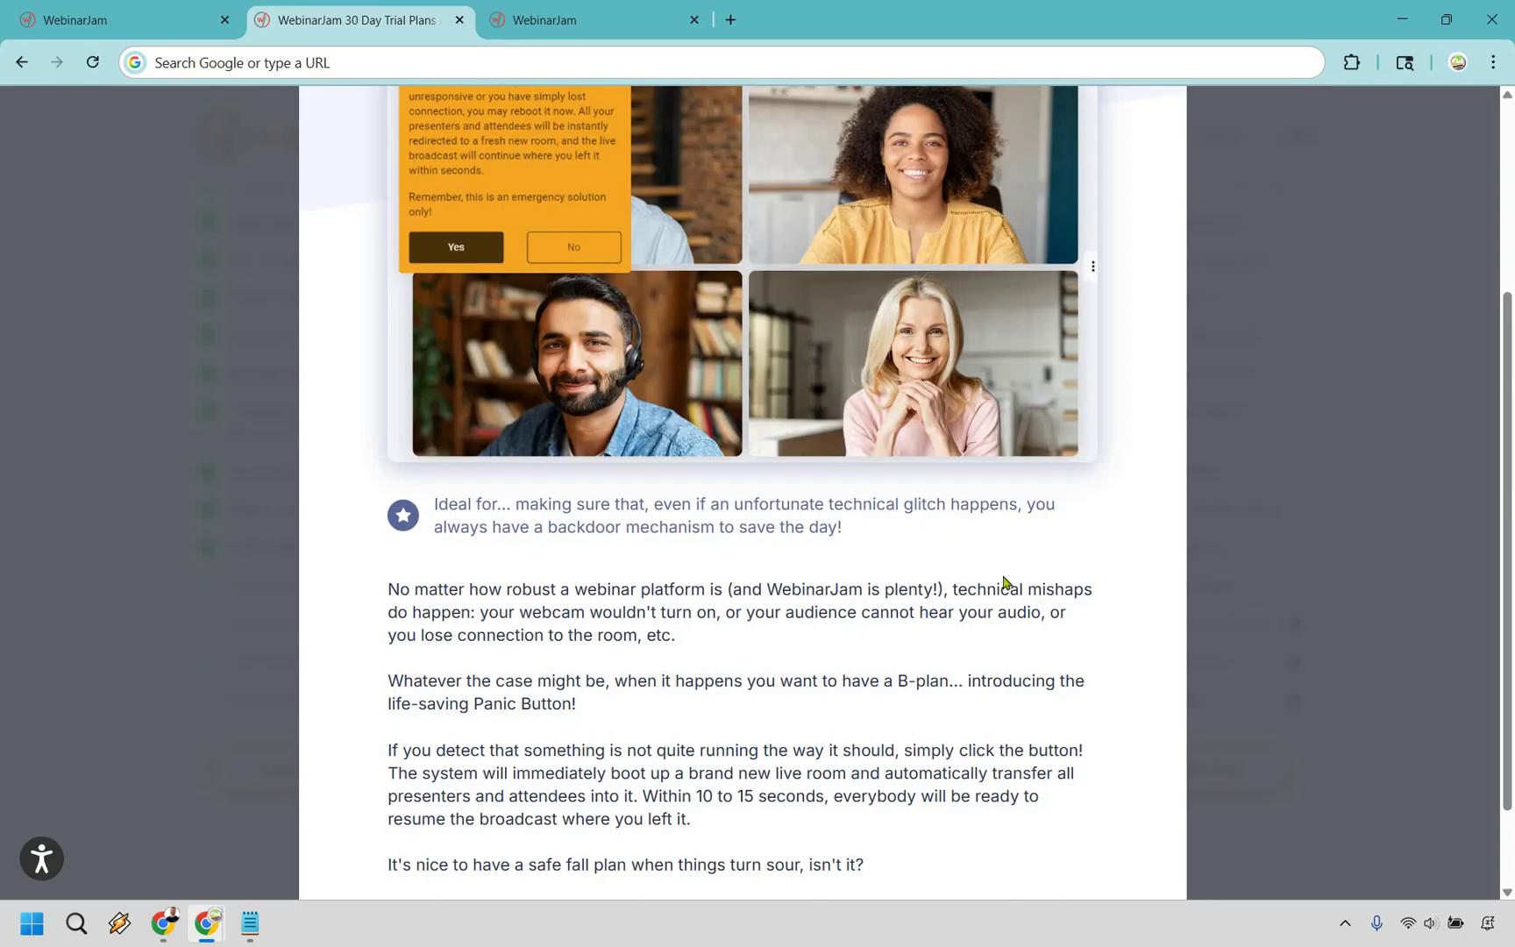
pyautogui.scroll(3, 1006, 585)
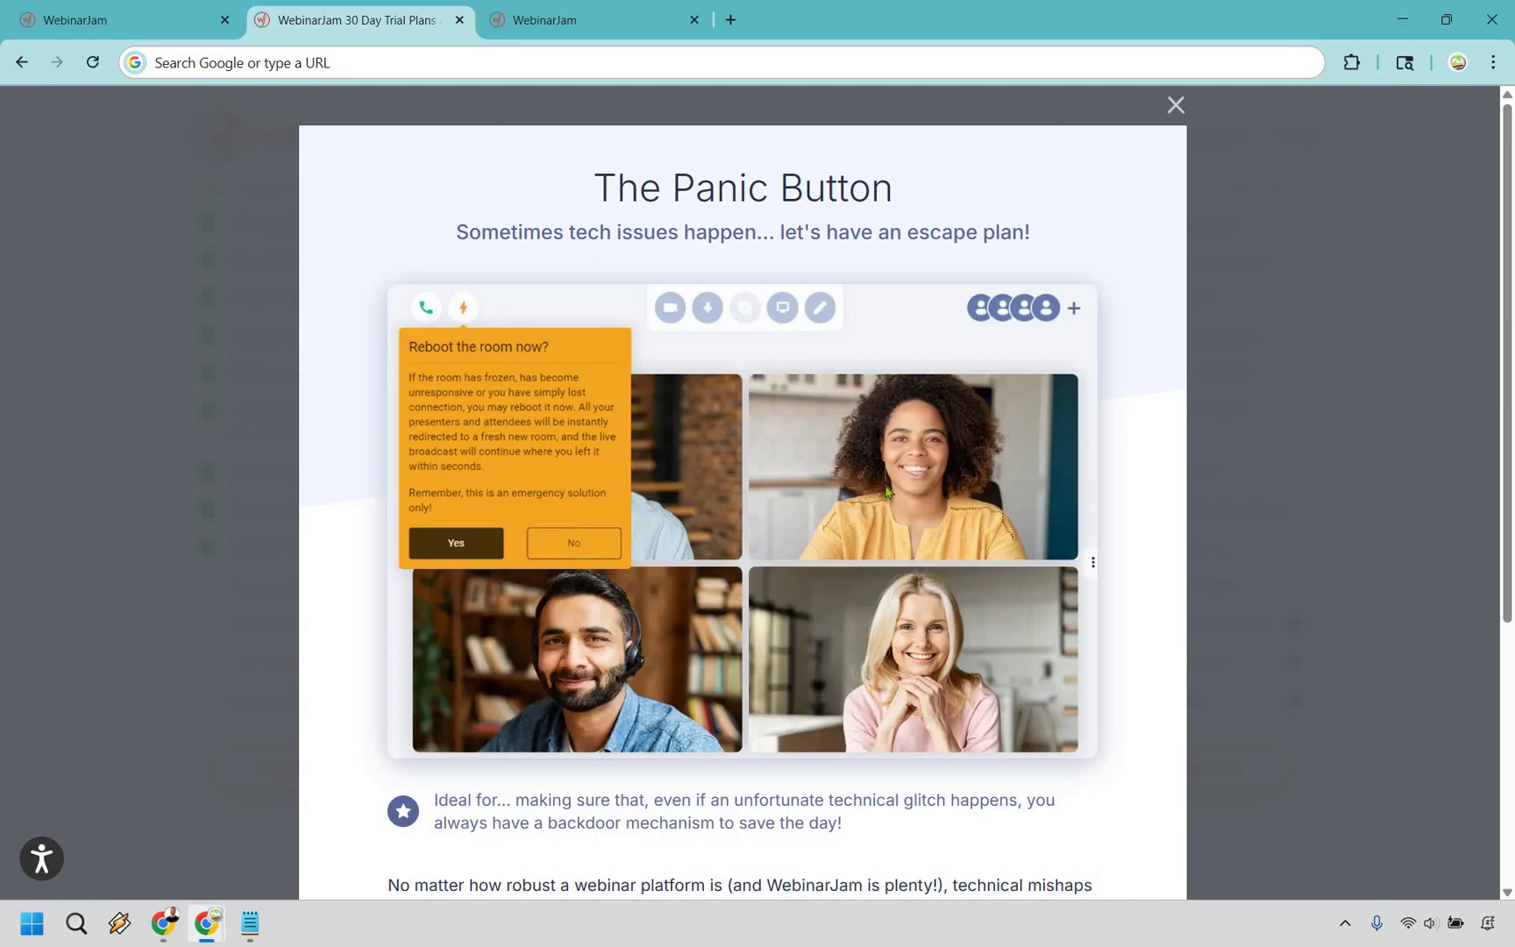
pyautogui.click(1176, 105)
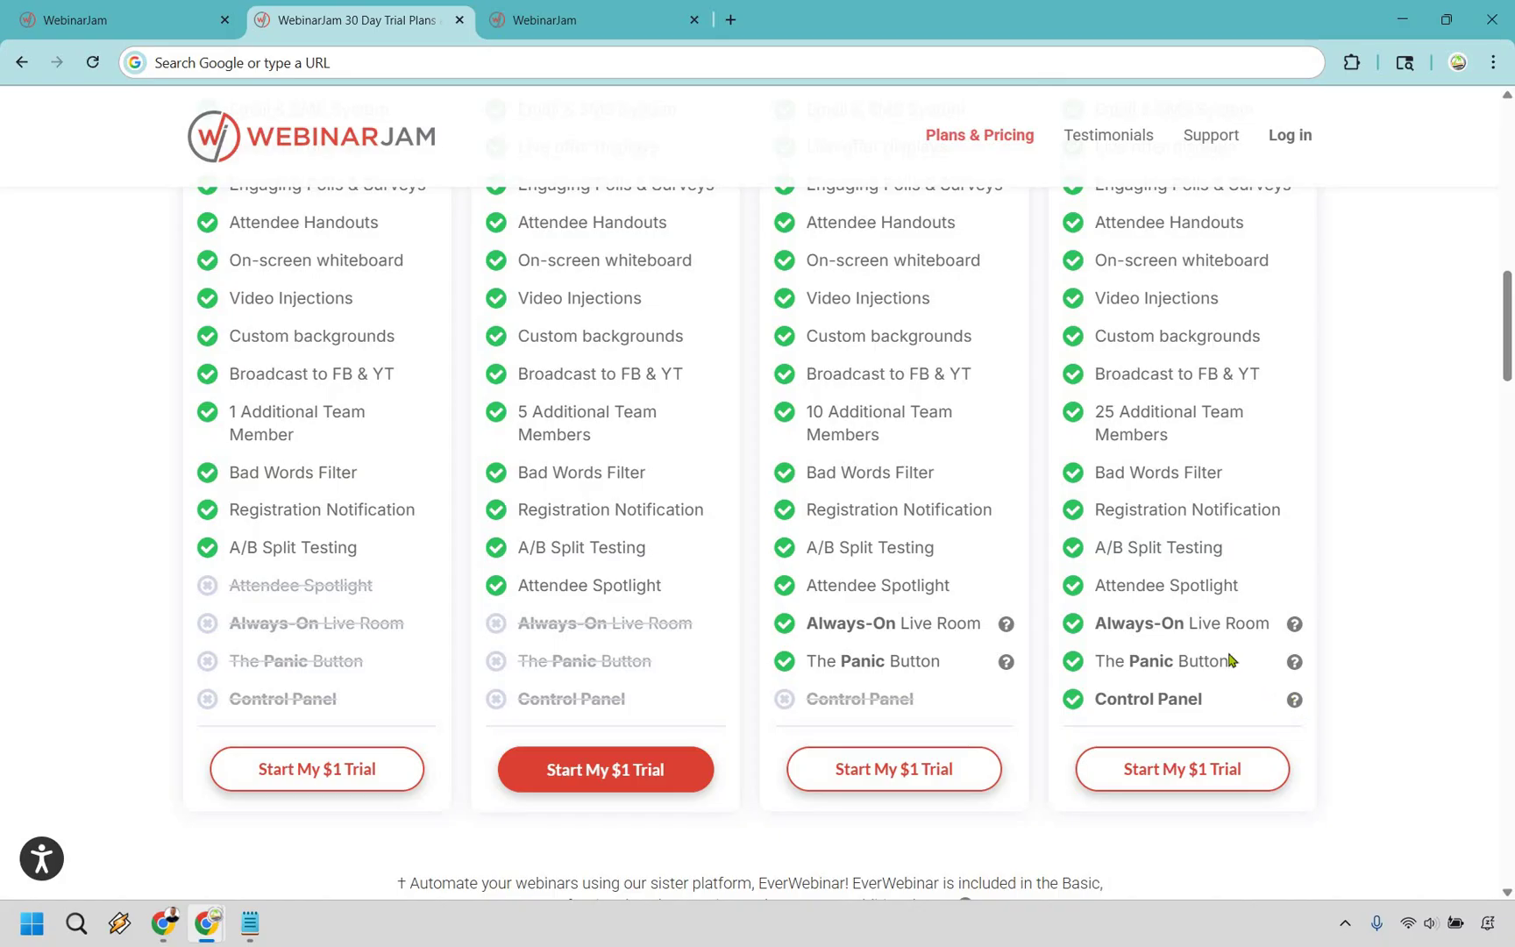
# - Read the Control Panel explanation, close it, and return to the plan headers
pyautogui.click(859, 699)
pyautogui.scroll(-1, 730, 745)
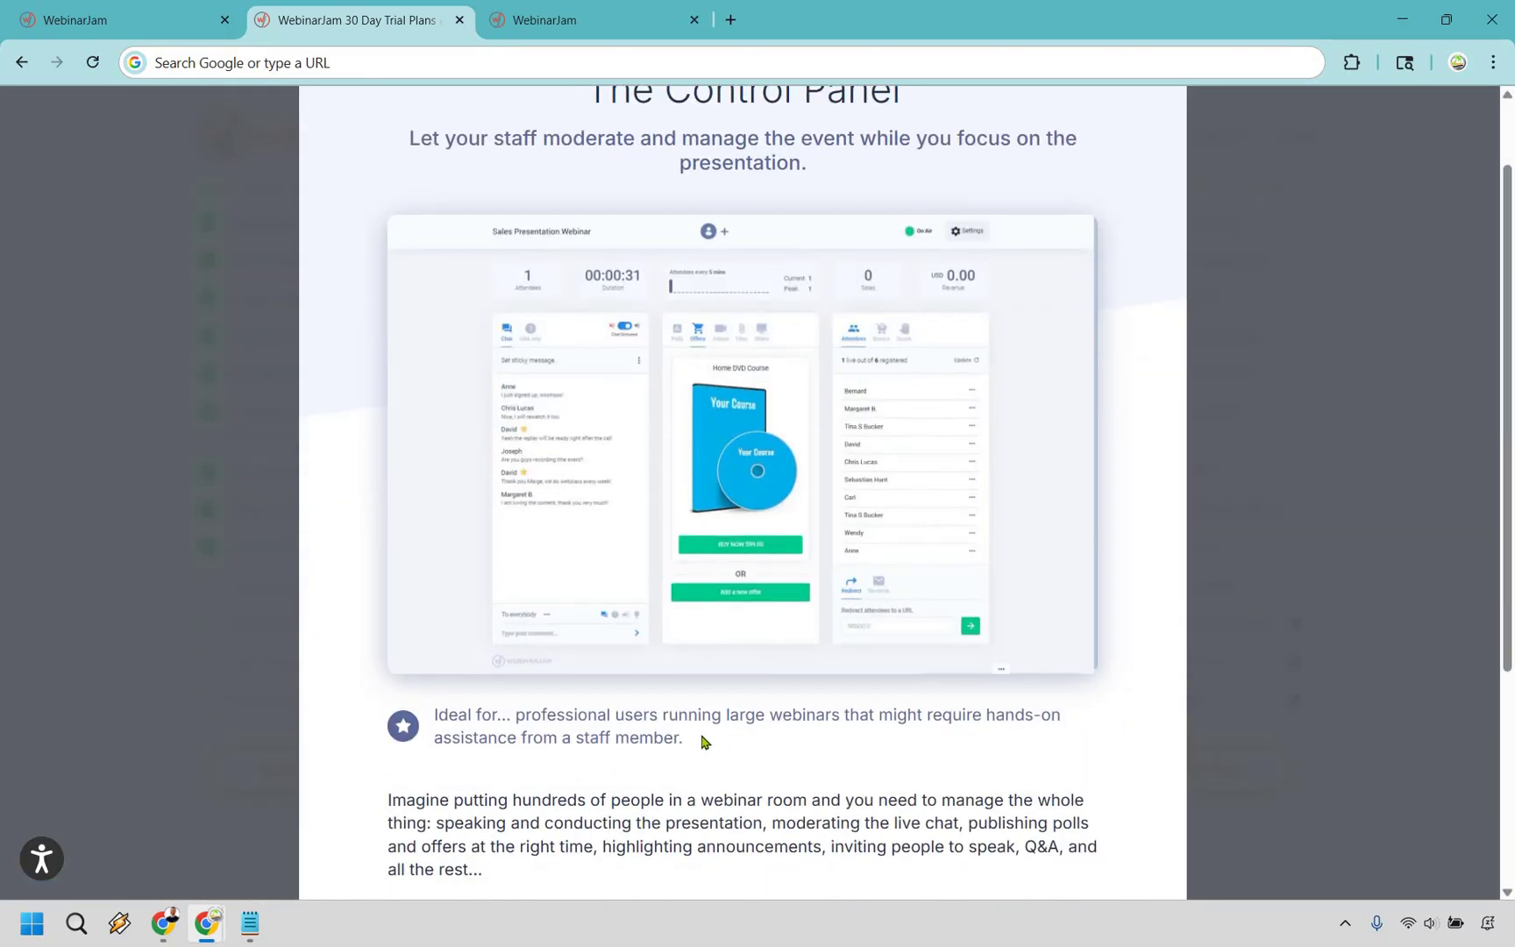
pyautogui.moveTo(699, 742); pyautogui.dragTo(433, 719)
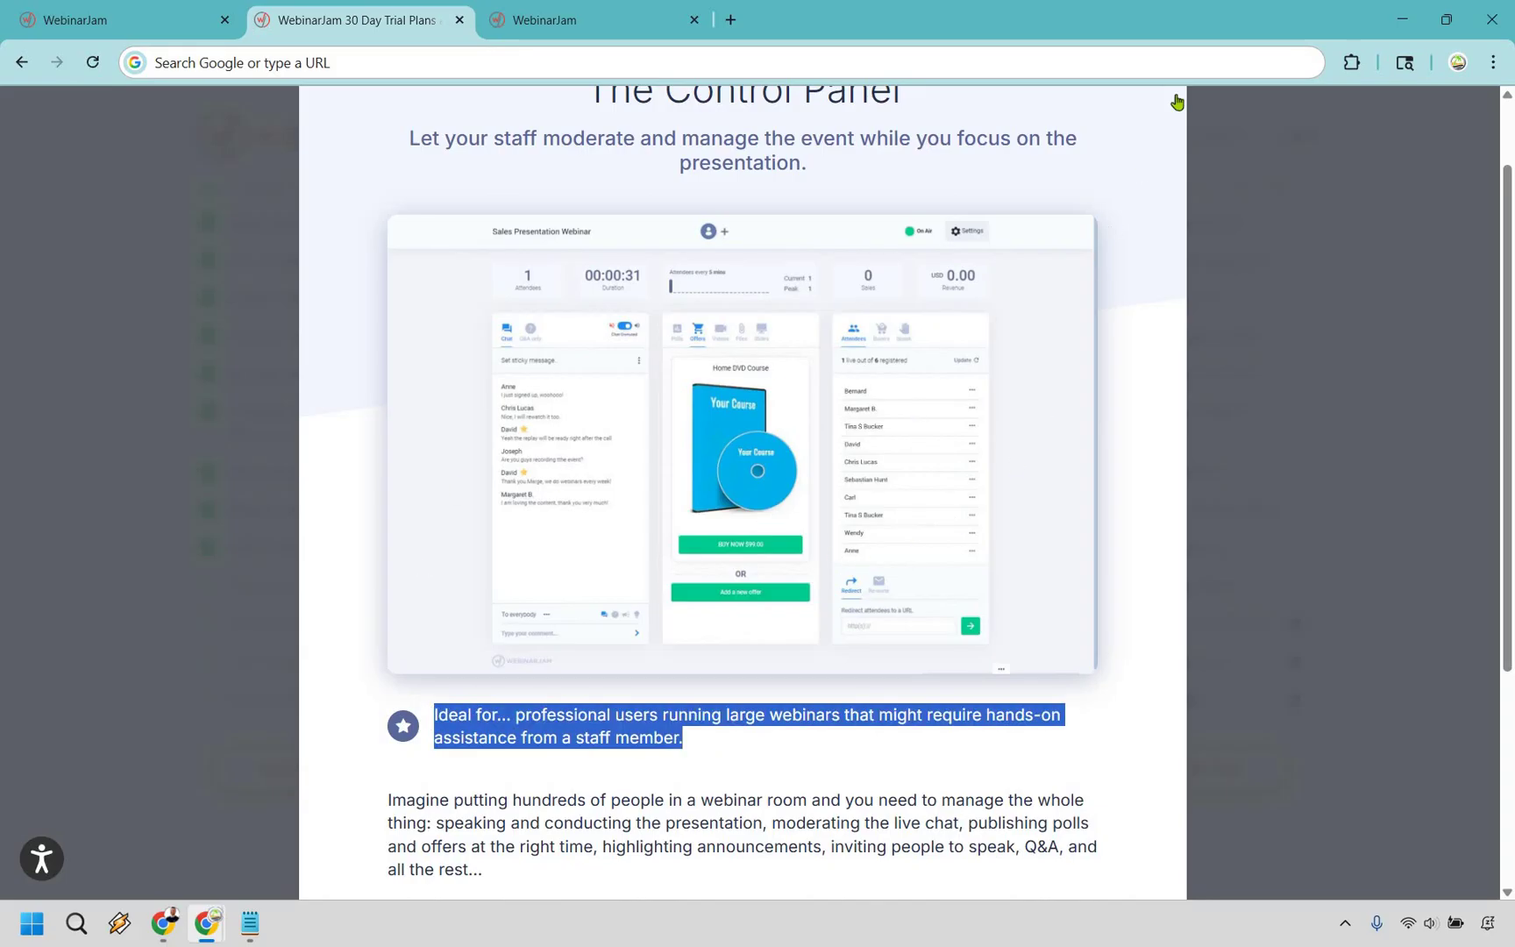
pyautogui.scroll(1, 1361, 509)
pyautogui.click(1441, 538)
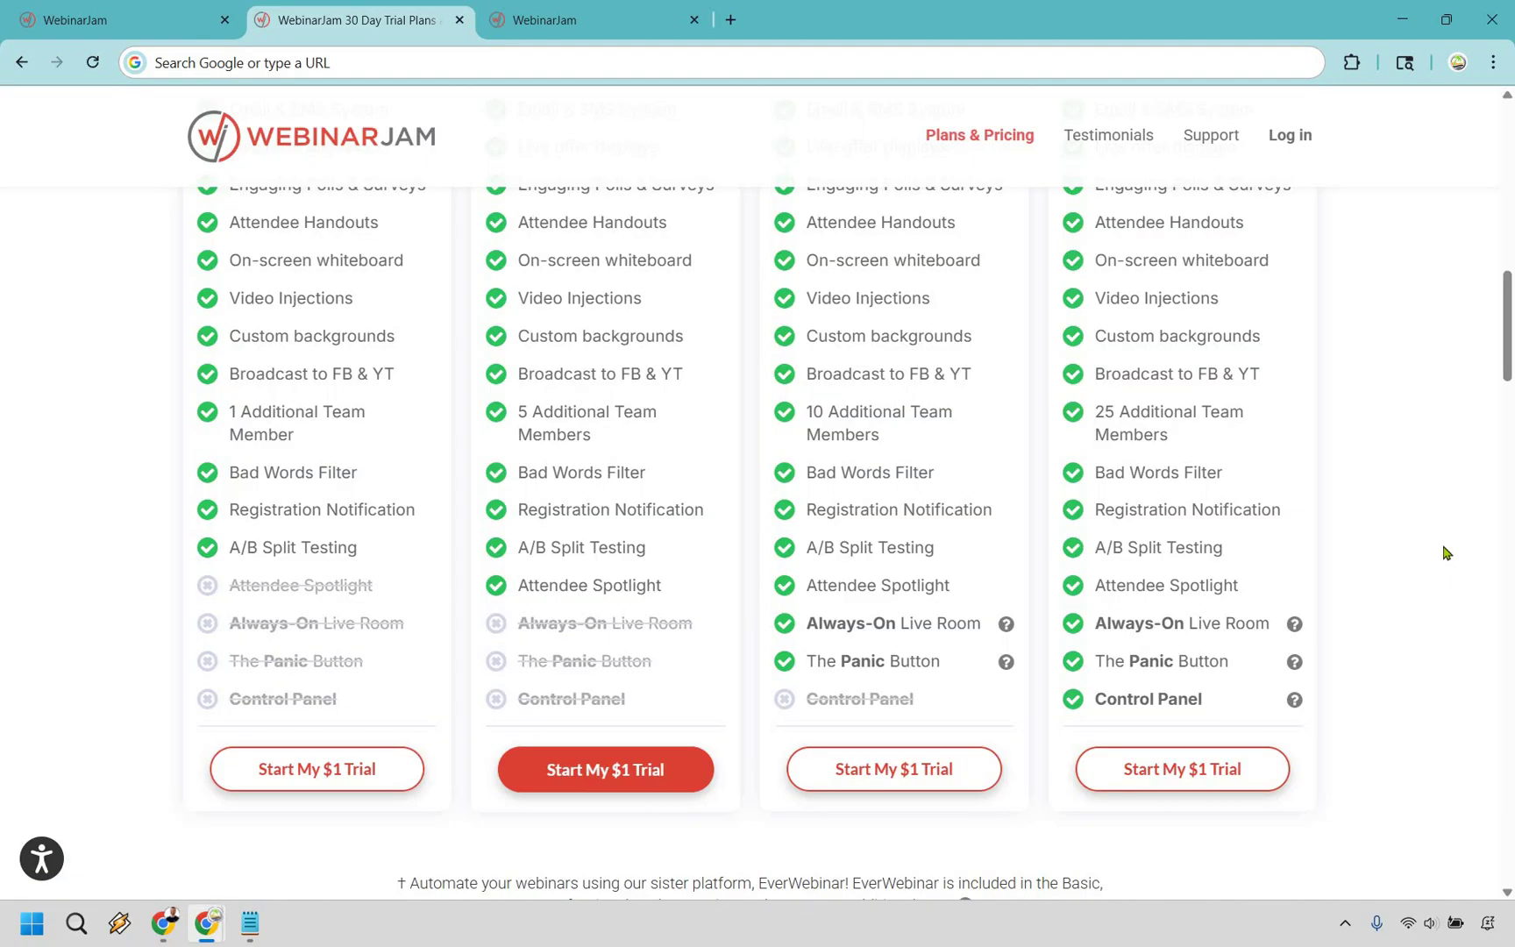
pyautogui.scroll(3, 1443, 544)
pyautogui.scroll(5, 1420, 518)
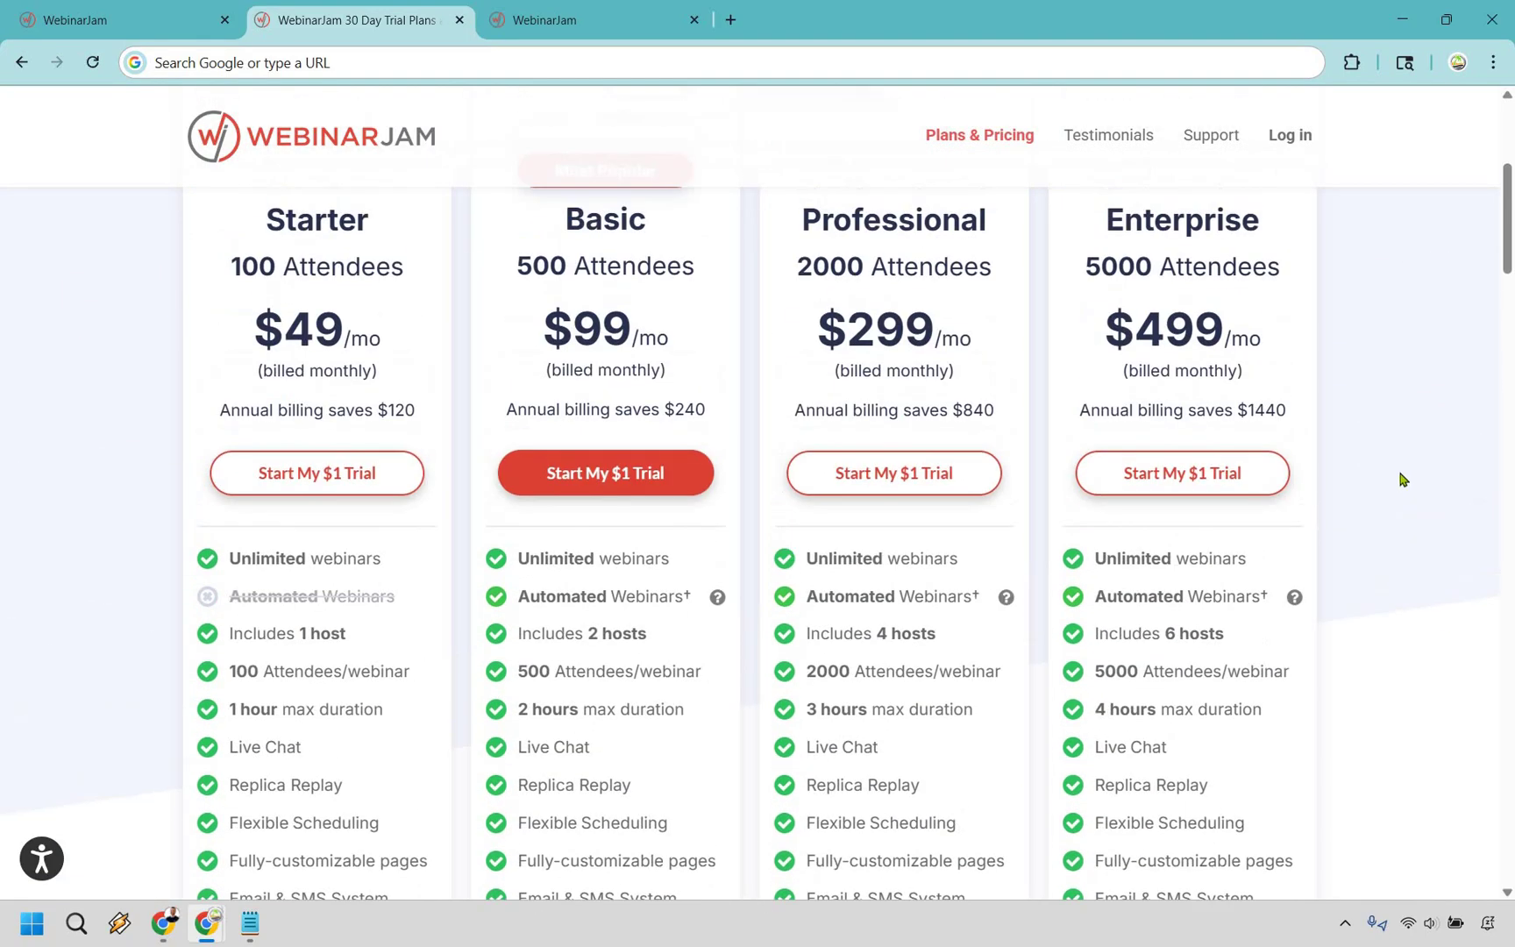
pyautogui.scroll(1, 1394, 465)
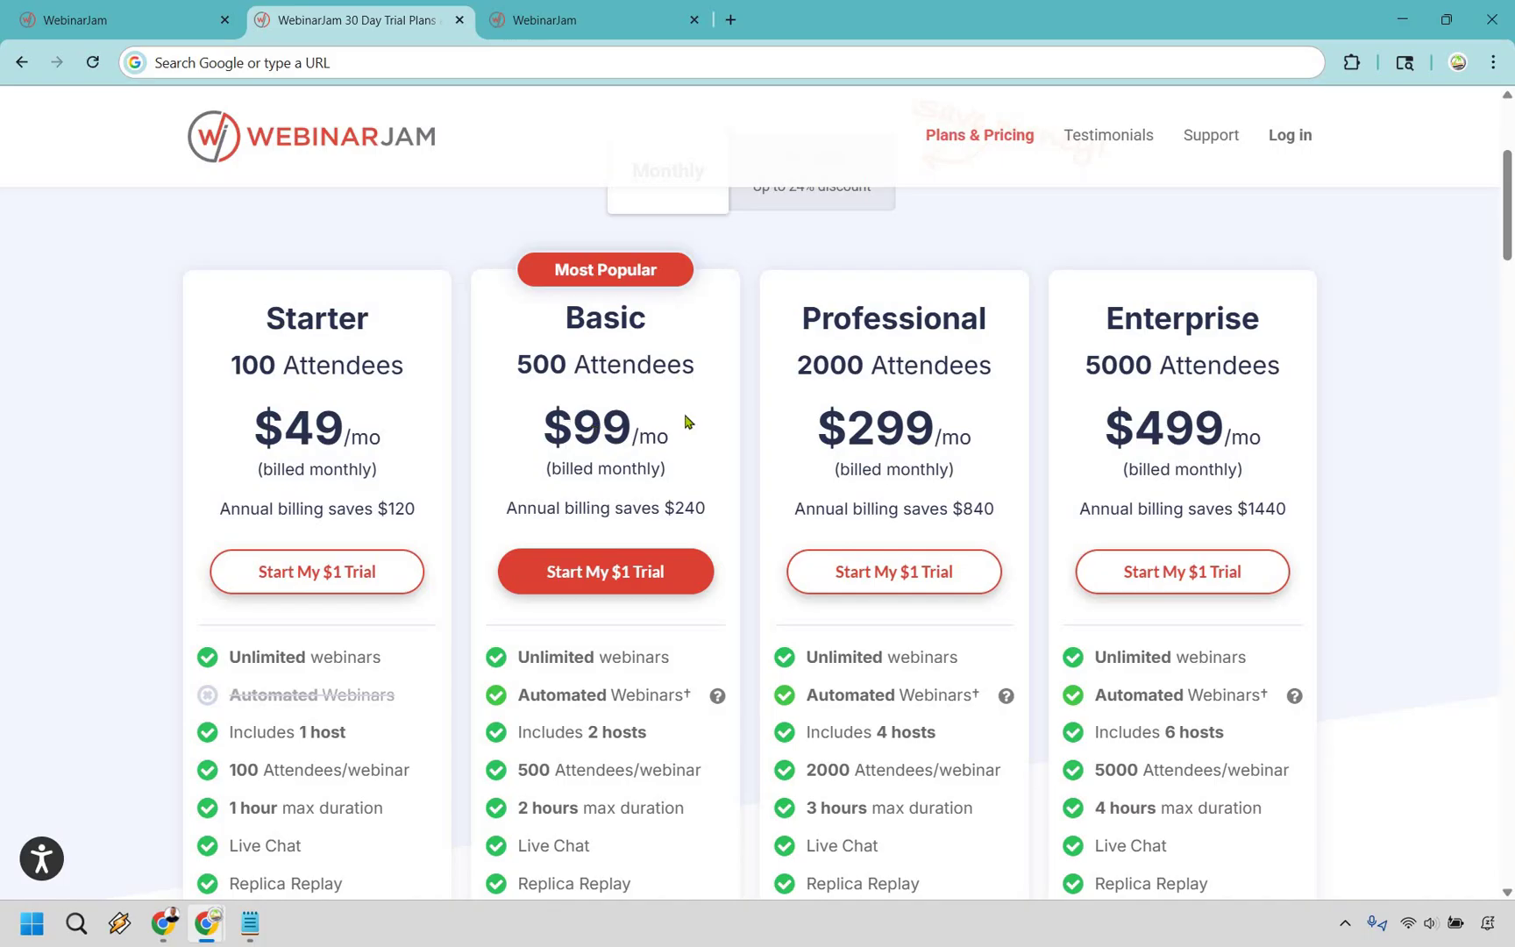
pyautogui.moveTo(545, 424); pyautogui.dragTo(701, 389)
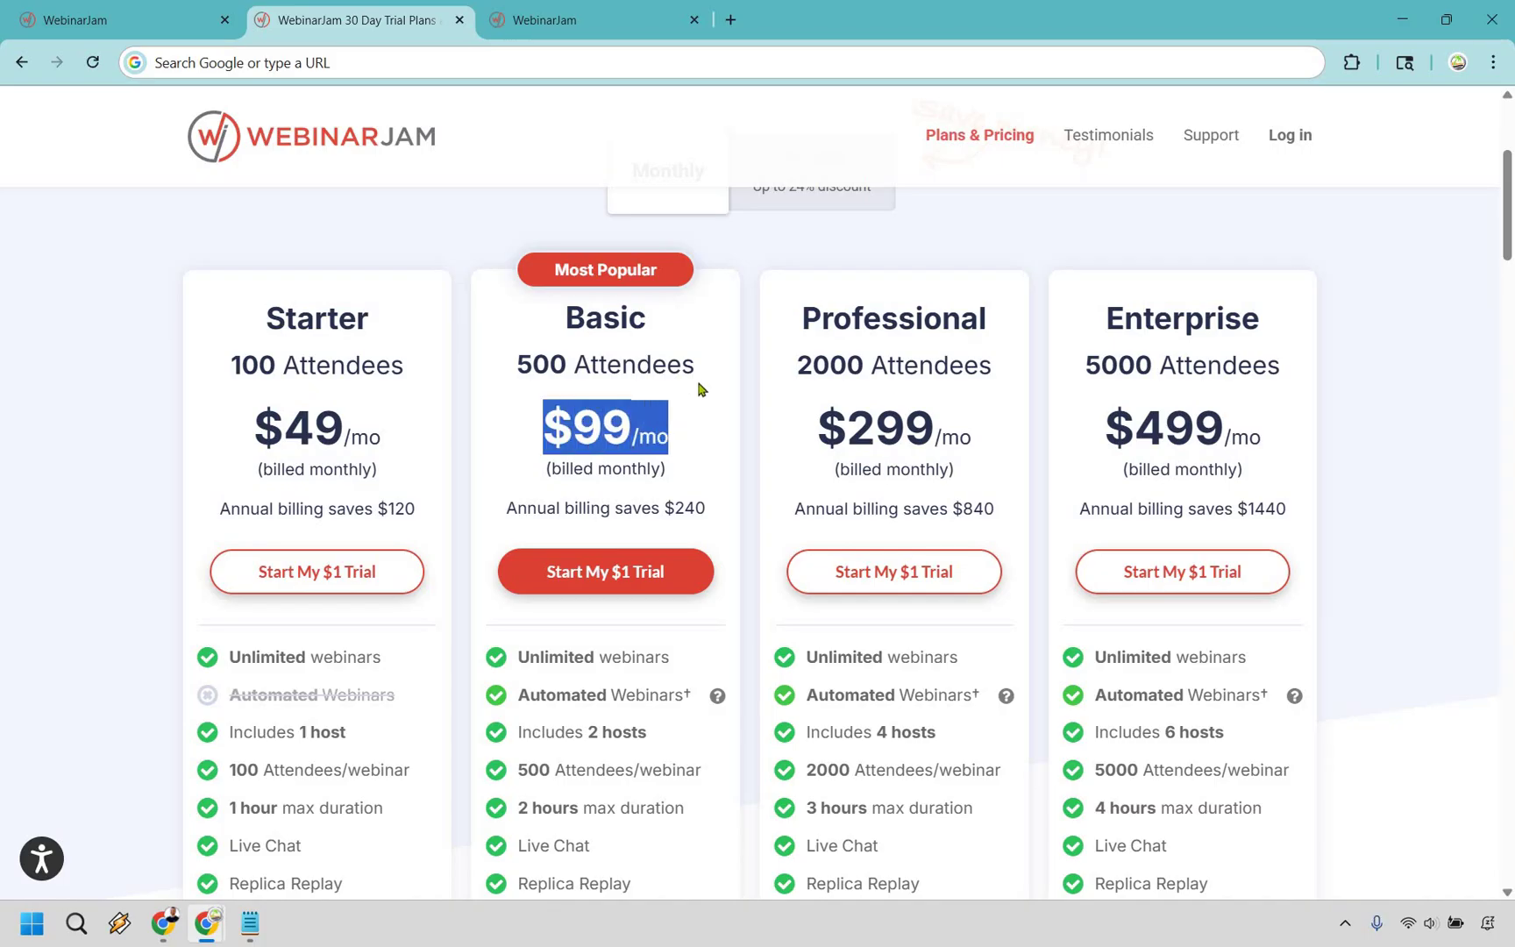
pyautogui.click(618, 712)
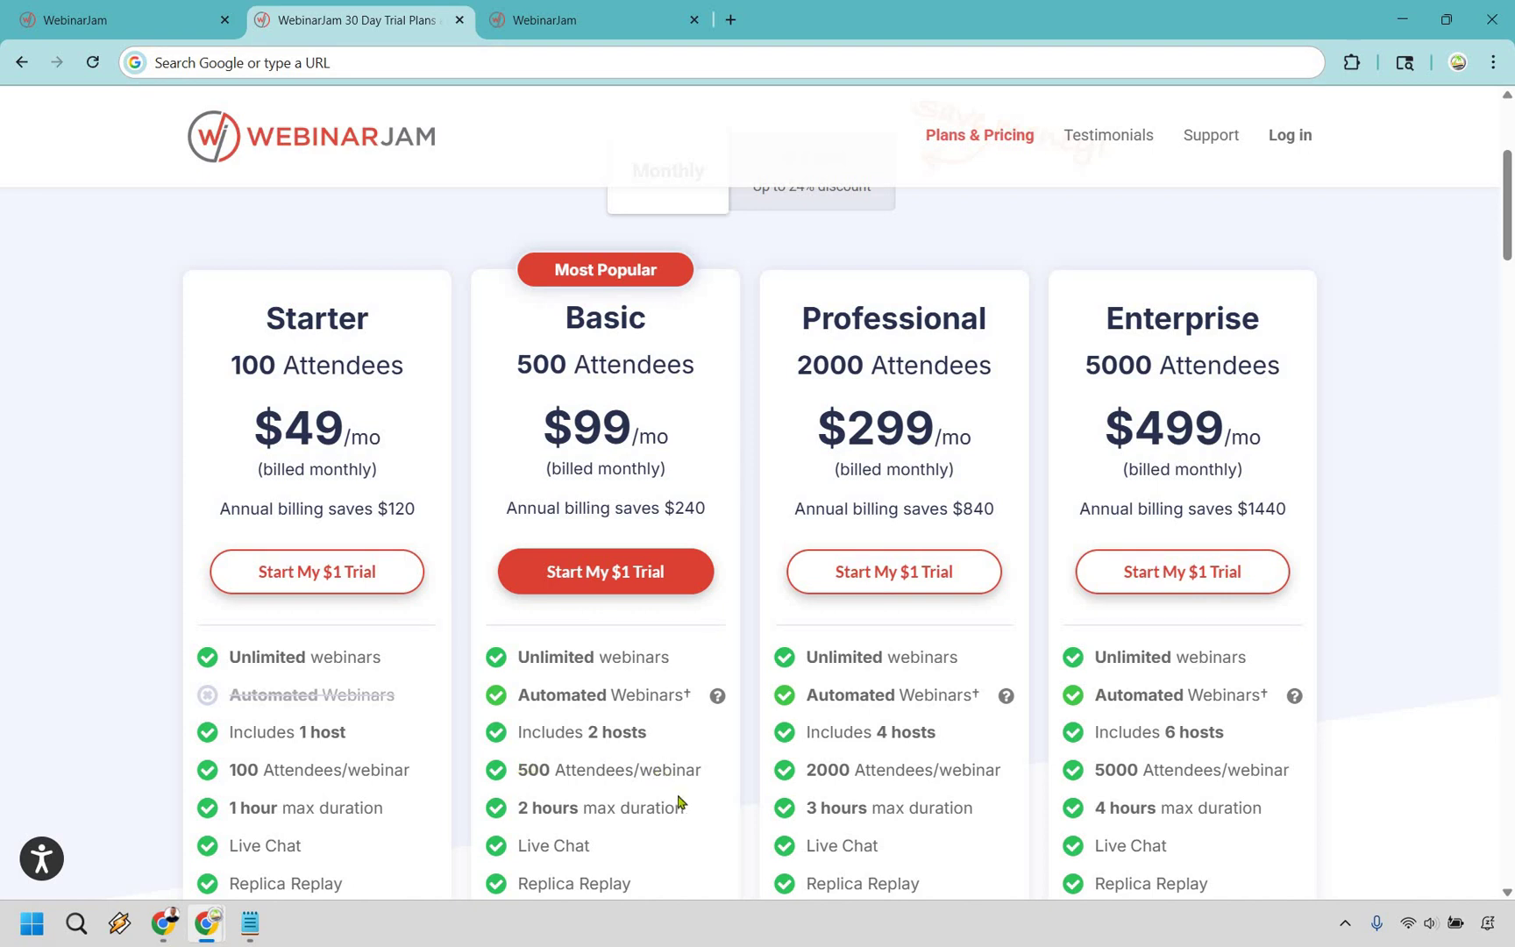
pyautogui.moveTo(517, 770); pyautogui.dragTo(566, 807)
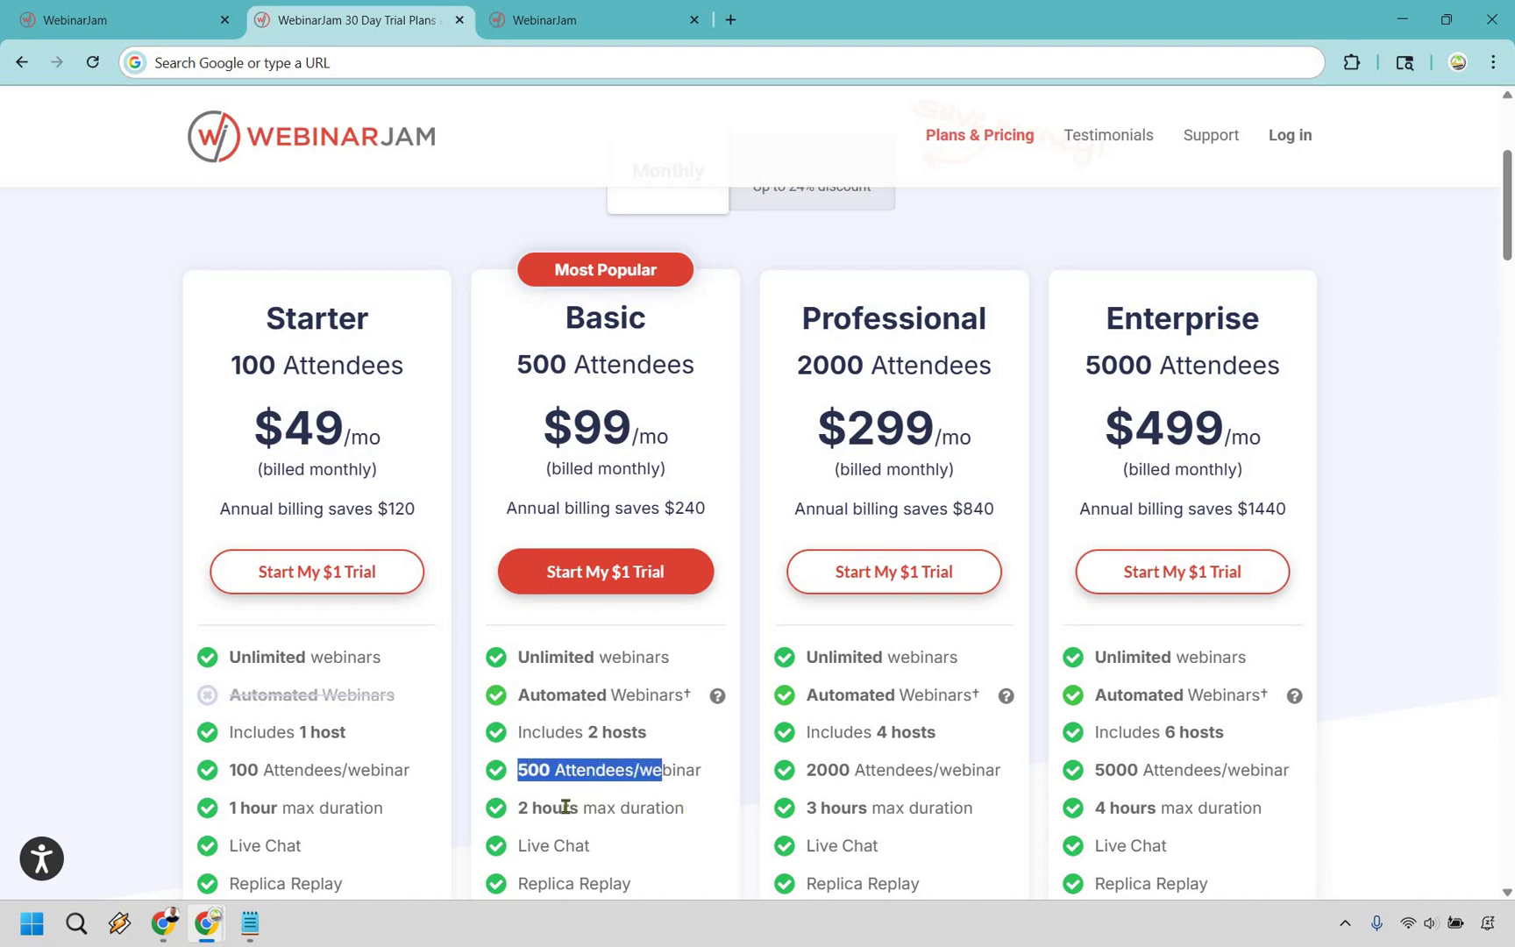
pyautogui.click(519, 692)
pyautogui.moveTo(520, 693); pyautogui.dragTo(717, 694)
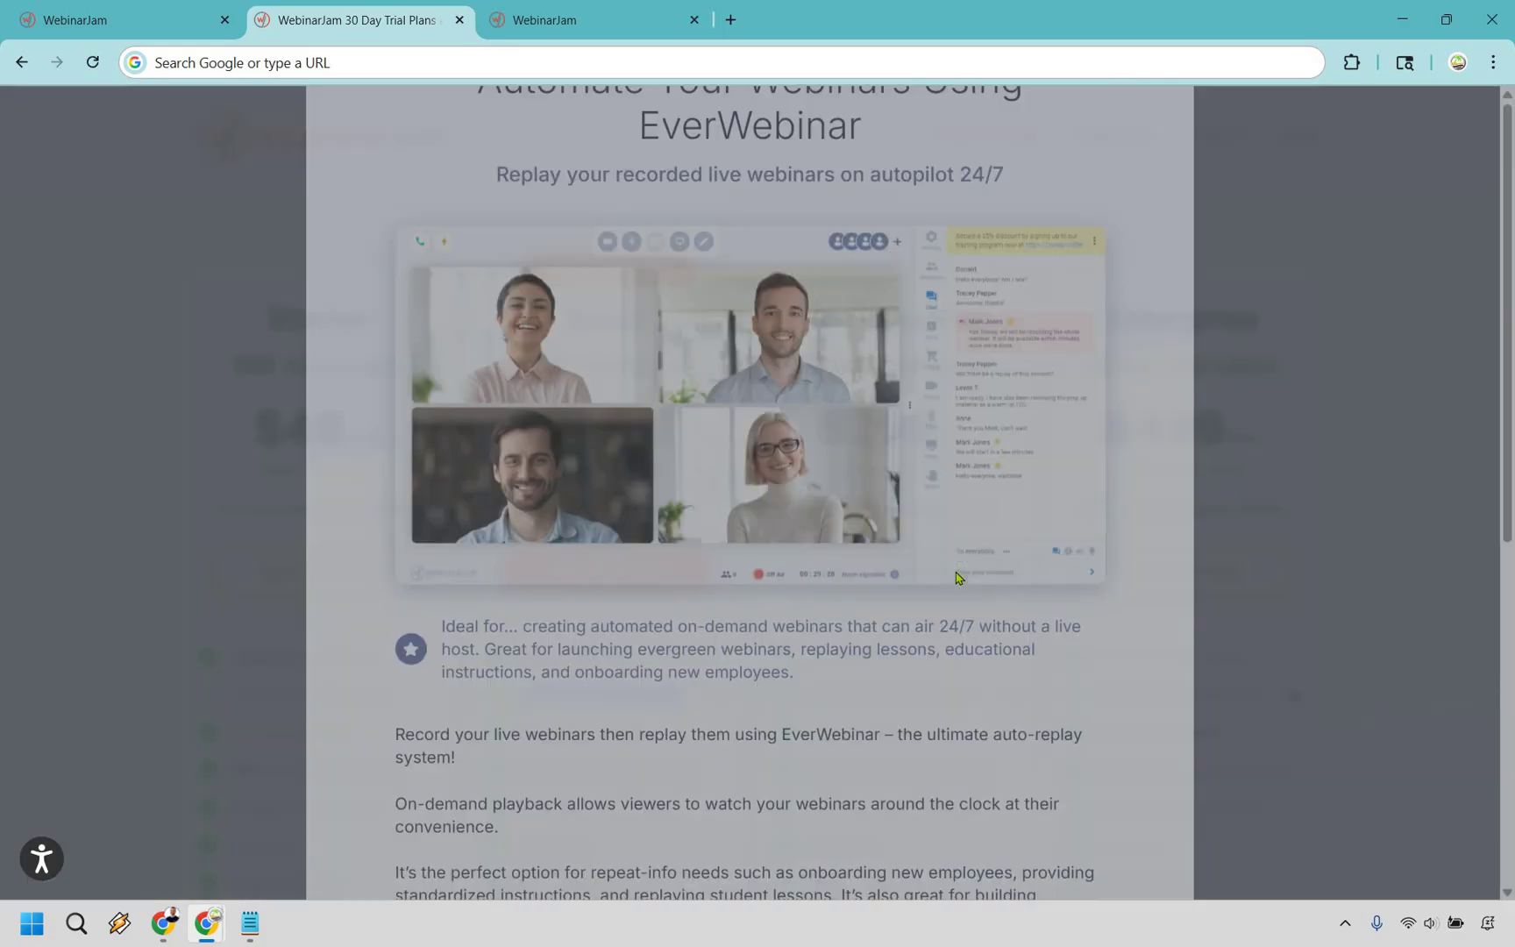
pyautogui.scroll(-1, 1057, 624)
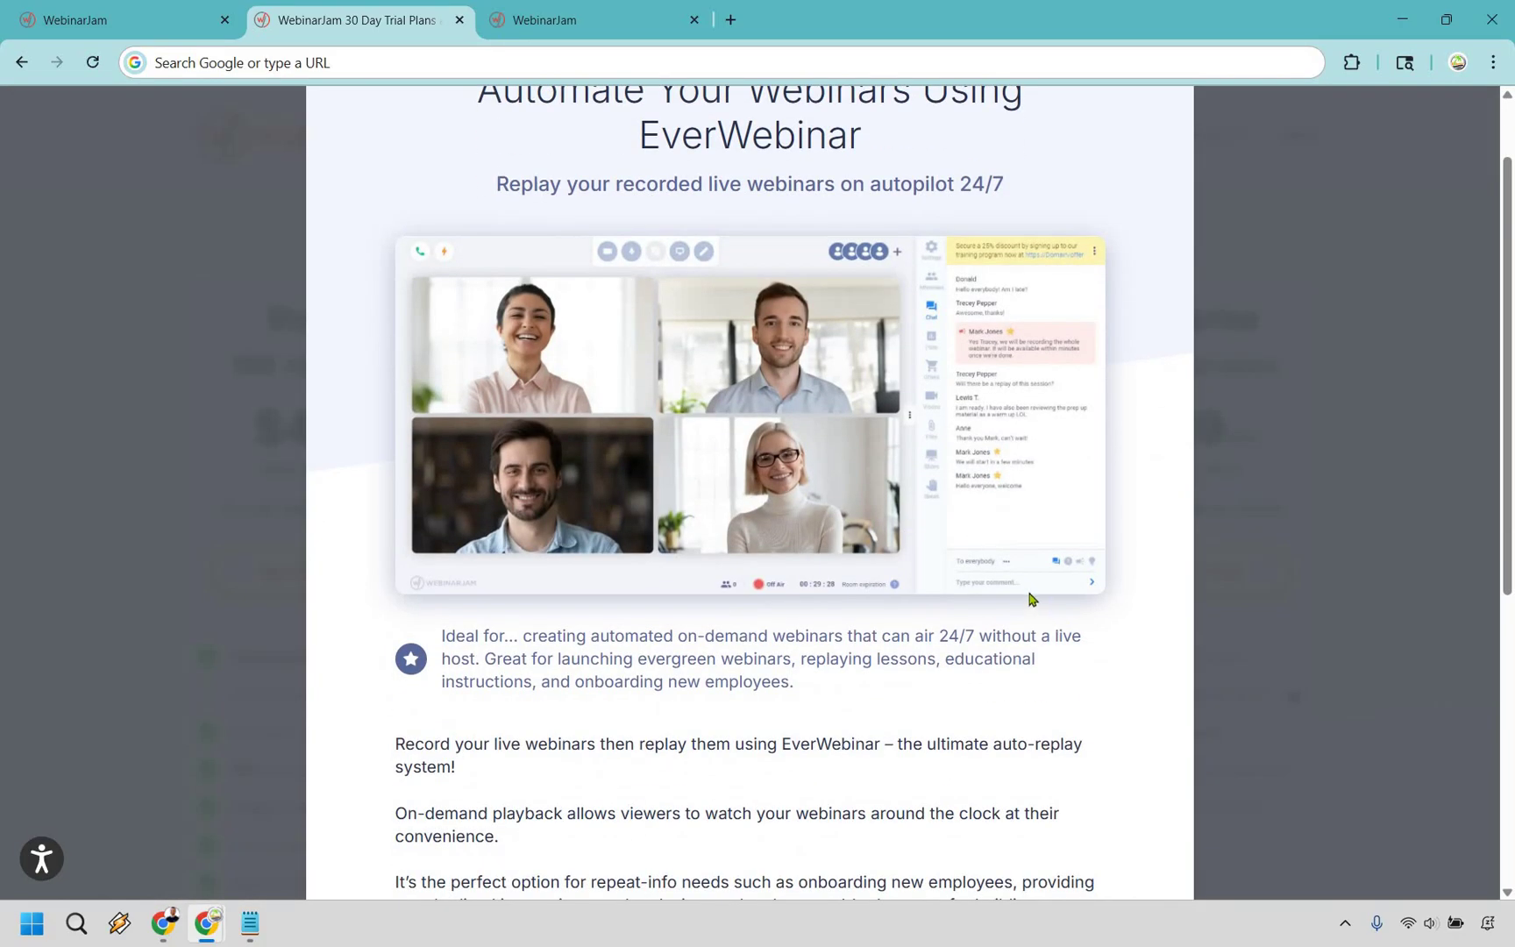
pyautogui.scroll(-2, 798, 566)
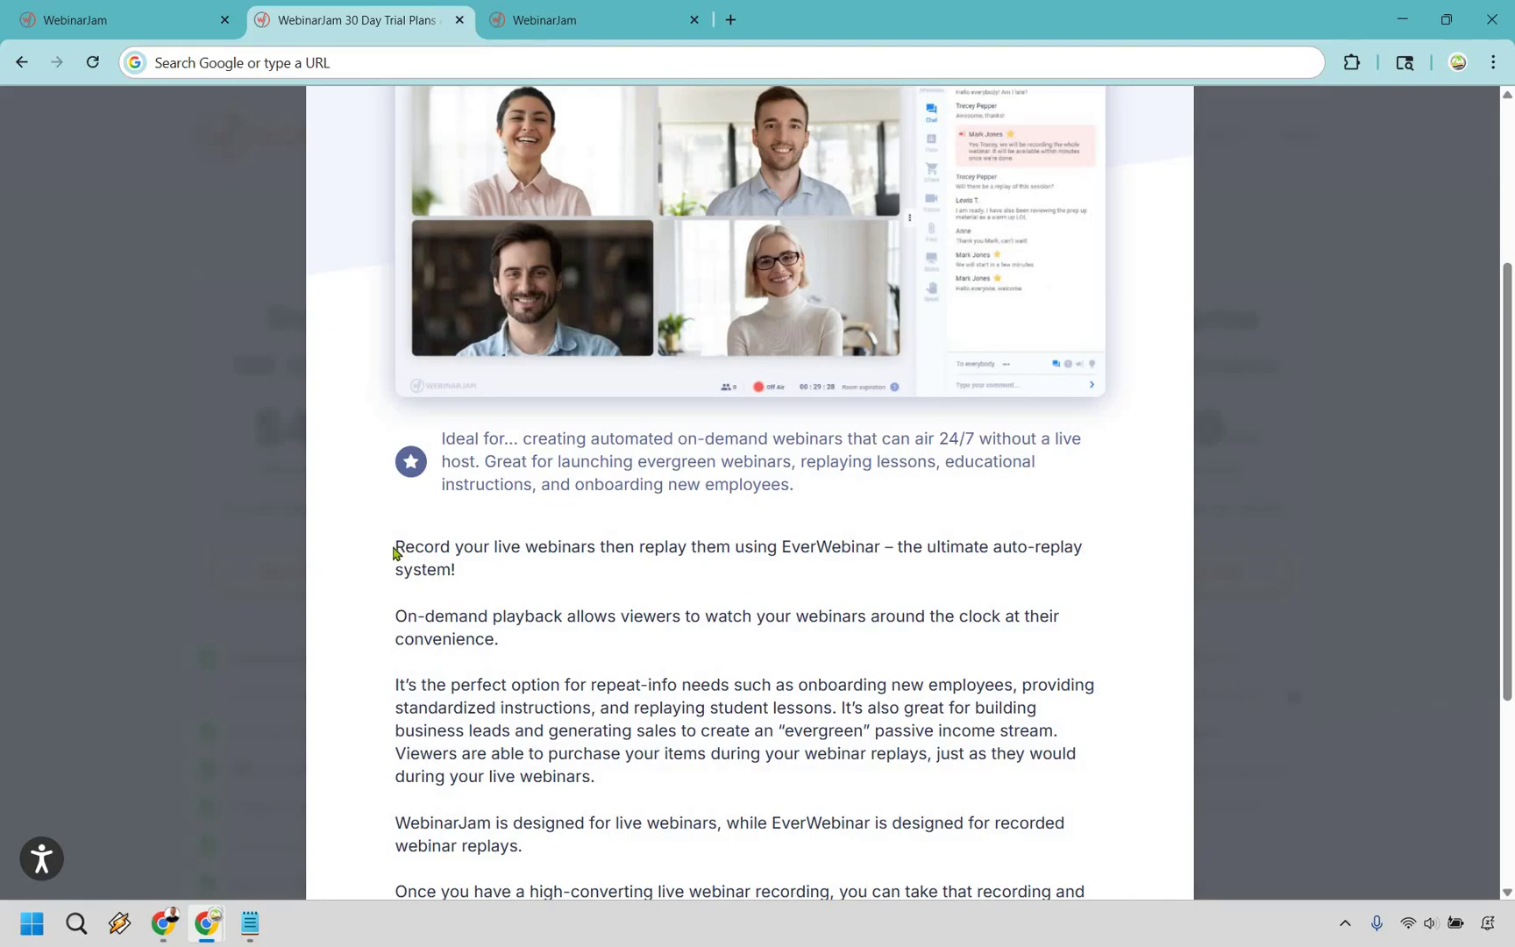
pyautogui.moveTo(405, 547); pyautogui.dragTo(969, 526)
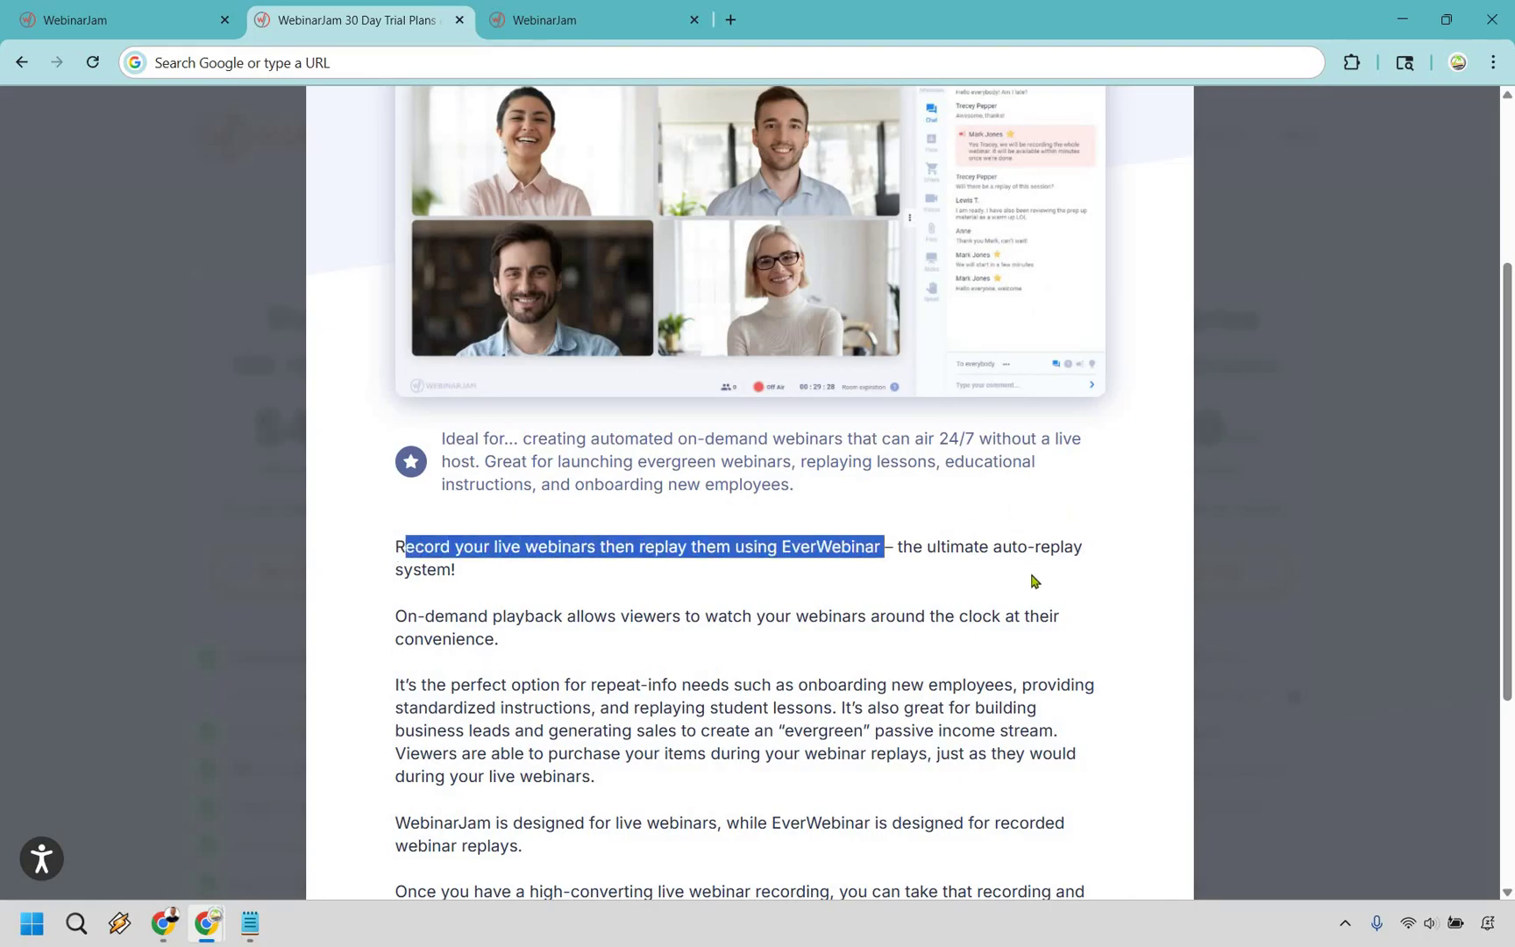
pyautogui.click(1035, 582)
pyautogui.scroll(3, 1190, 142)
pyautogui.click(1183, 106)
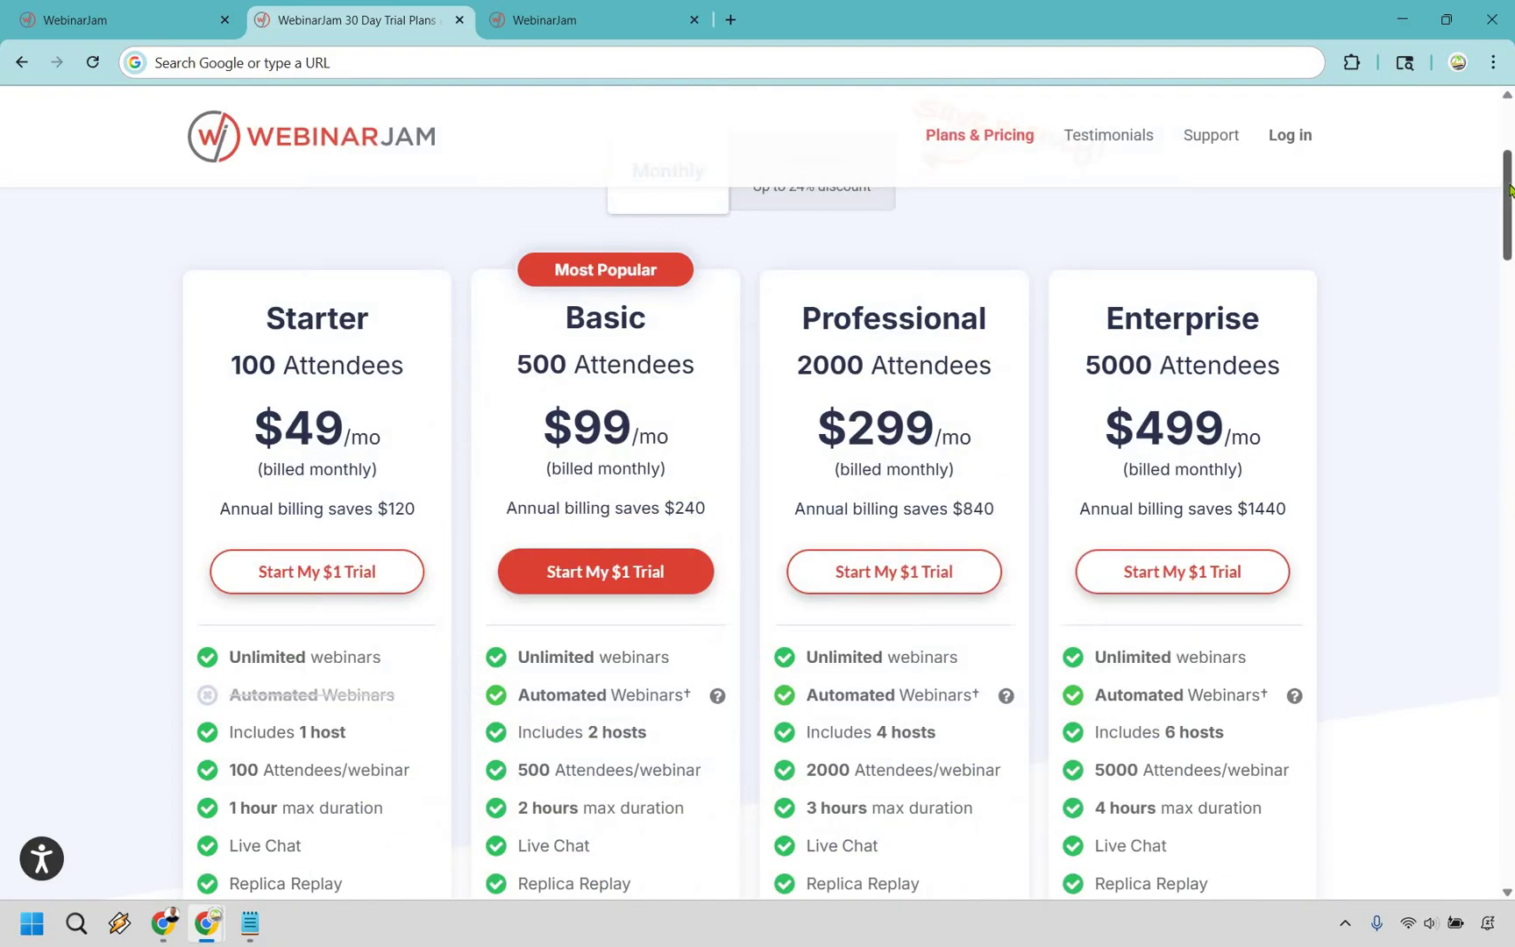
# - Compare the Basic plan's 500 and Professional plan's 2000 attendee limits
pyautogui.moveTo(1510, 189); pyautogui.dragTo(1510, 193)
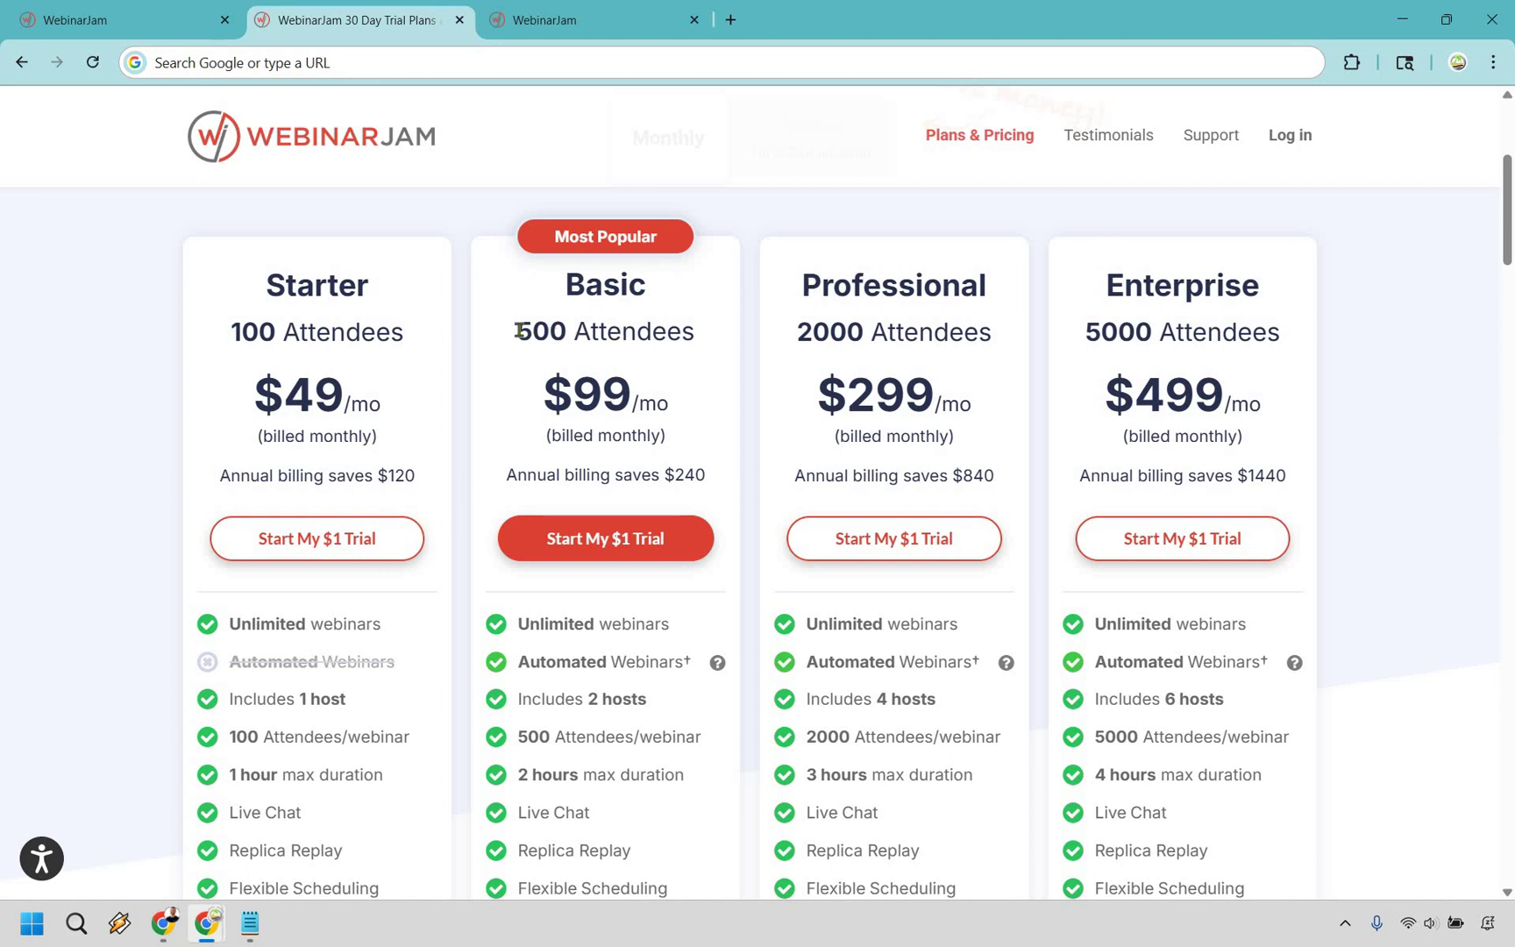
pyautogui.moveTo(519, 332); pyautogui.dragTo(694, 331)
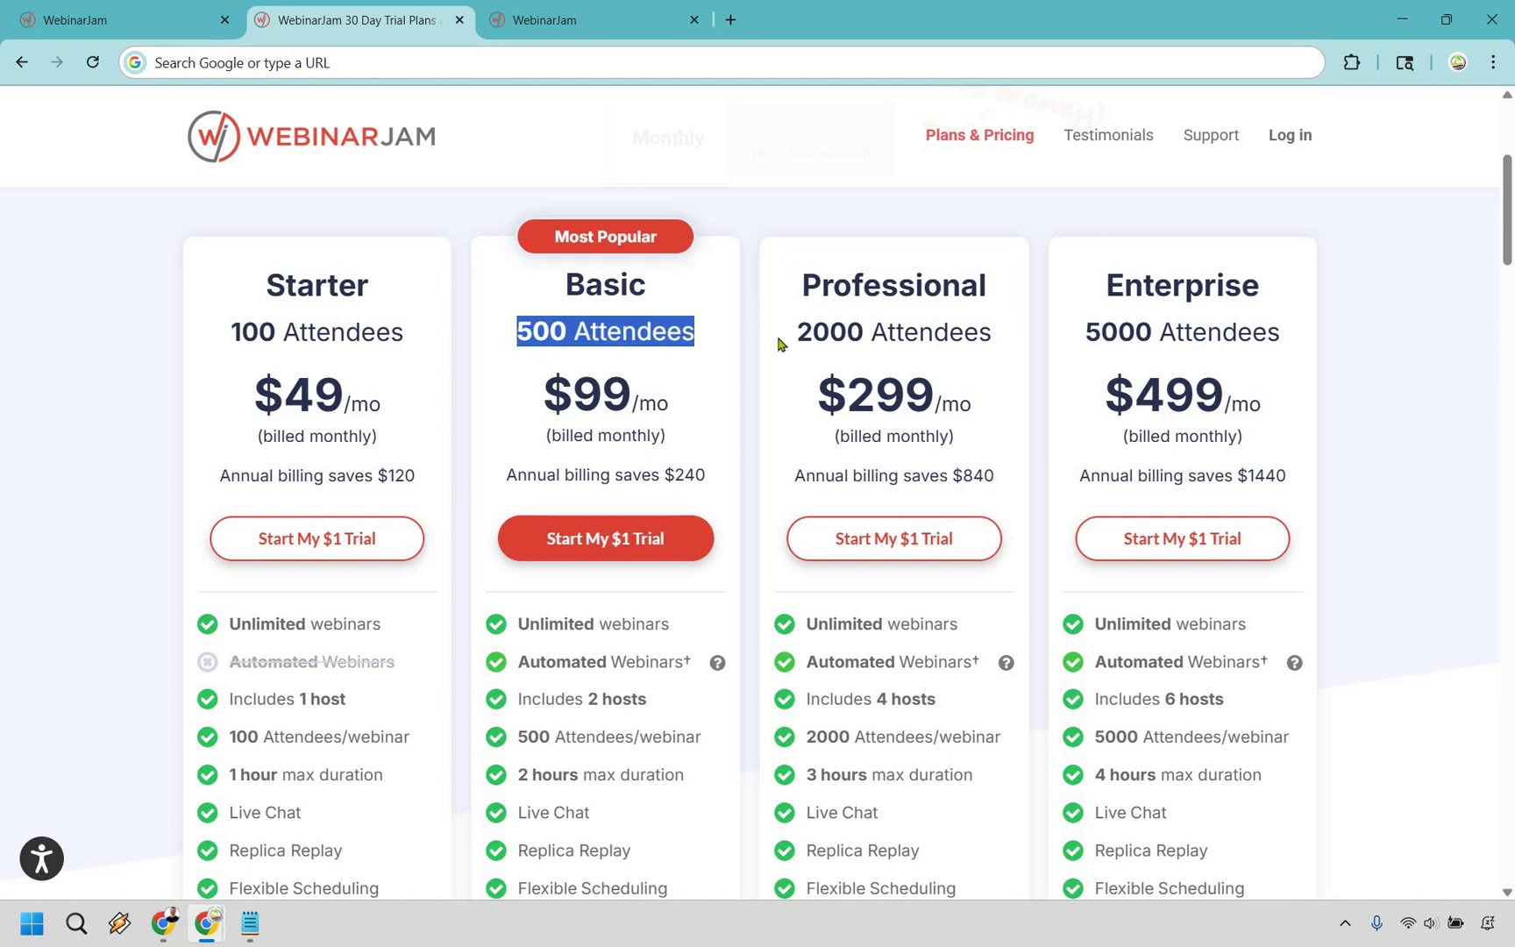
pyautogui.click(783, 342)
pyautogui.moveTo(796, 331); pyautogui.dragTo(966, 331)
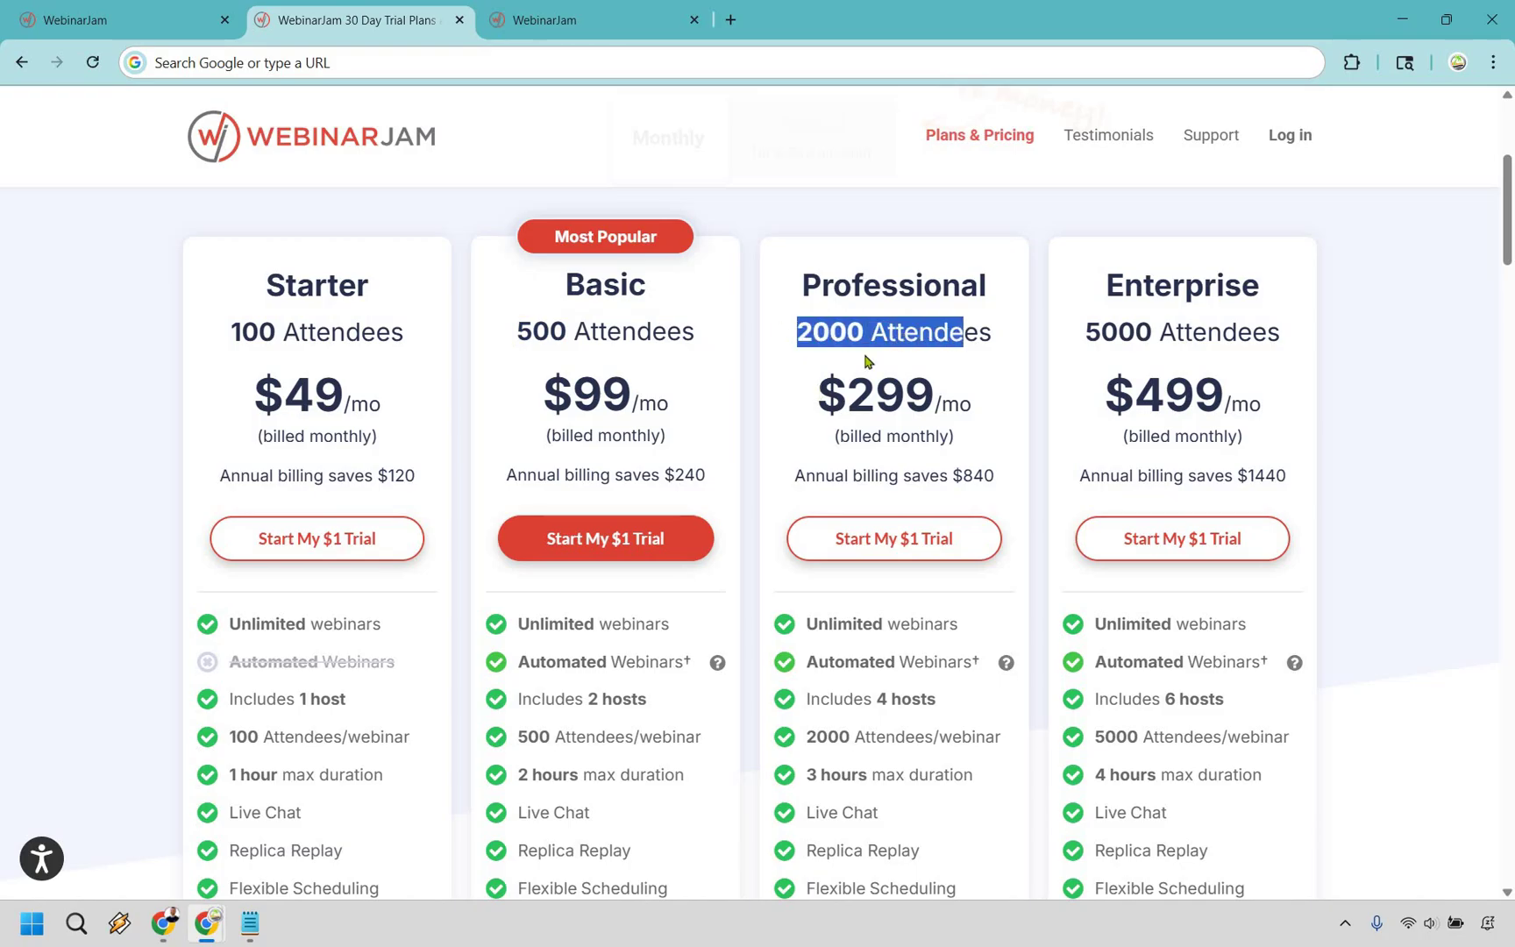
pyautogui.click(795, 340)
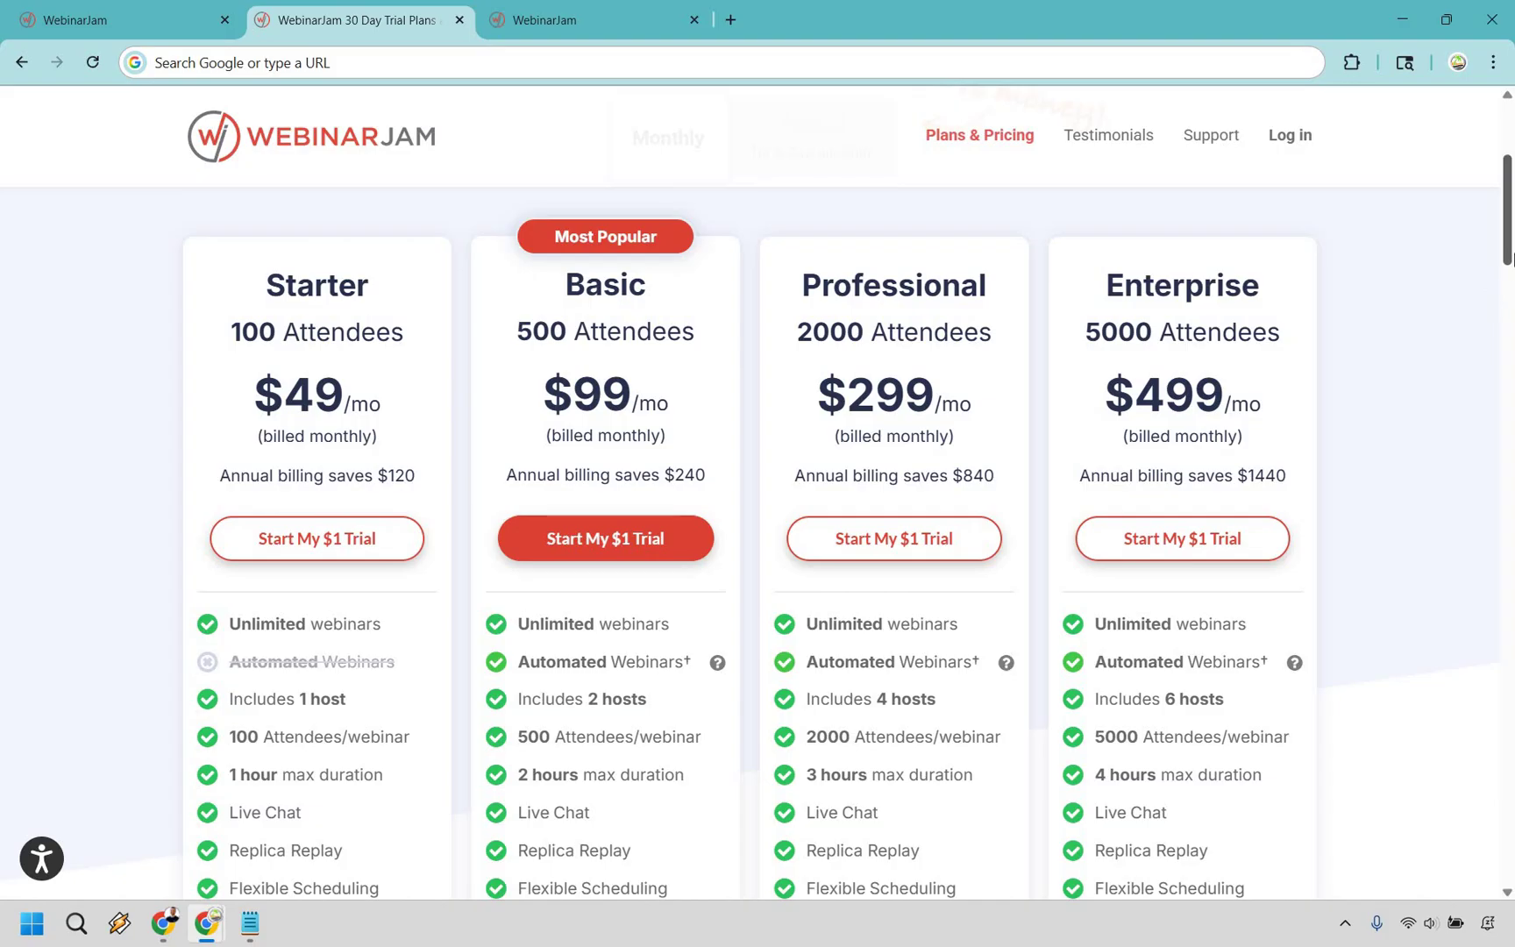
# - Switch plan prices to annual billing and return to the WebinarJam homepage tab
pyautogui.scroll(2, 1510, 207)
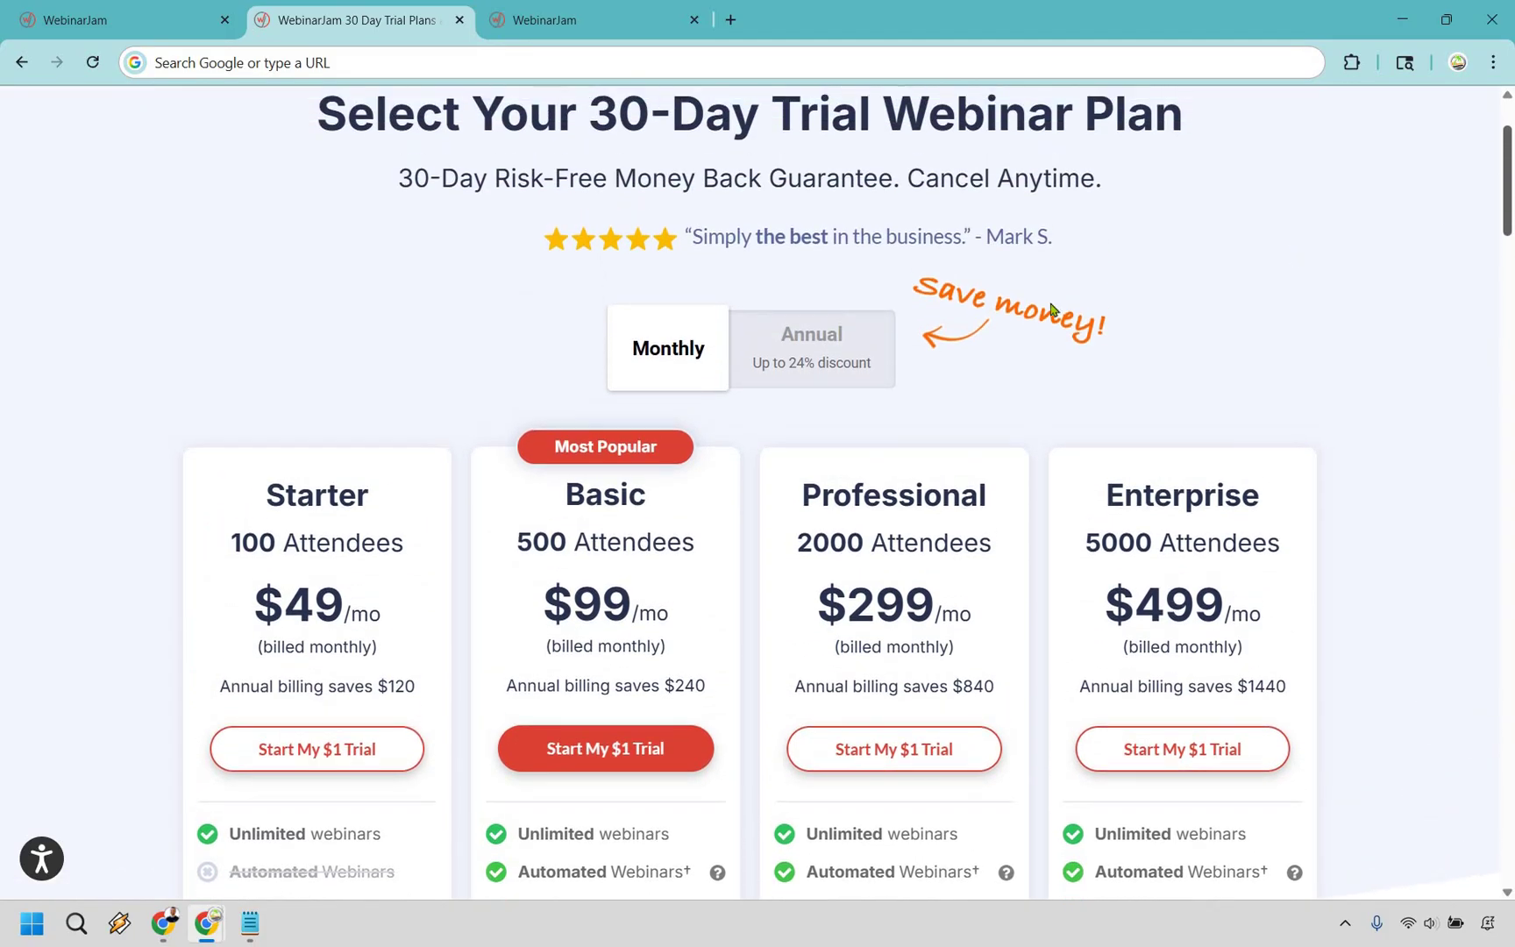
pyautogui.click(832, 342)
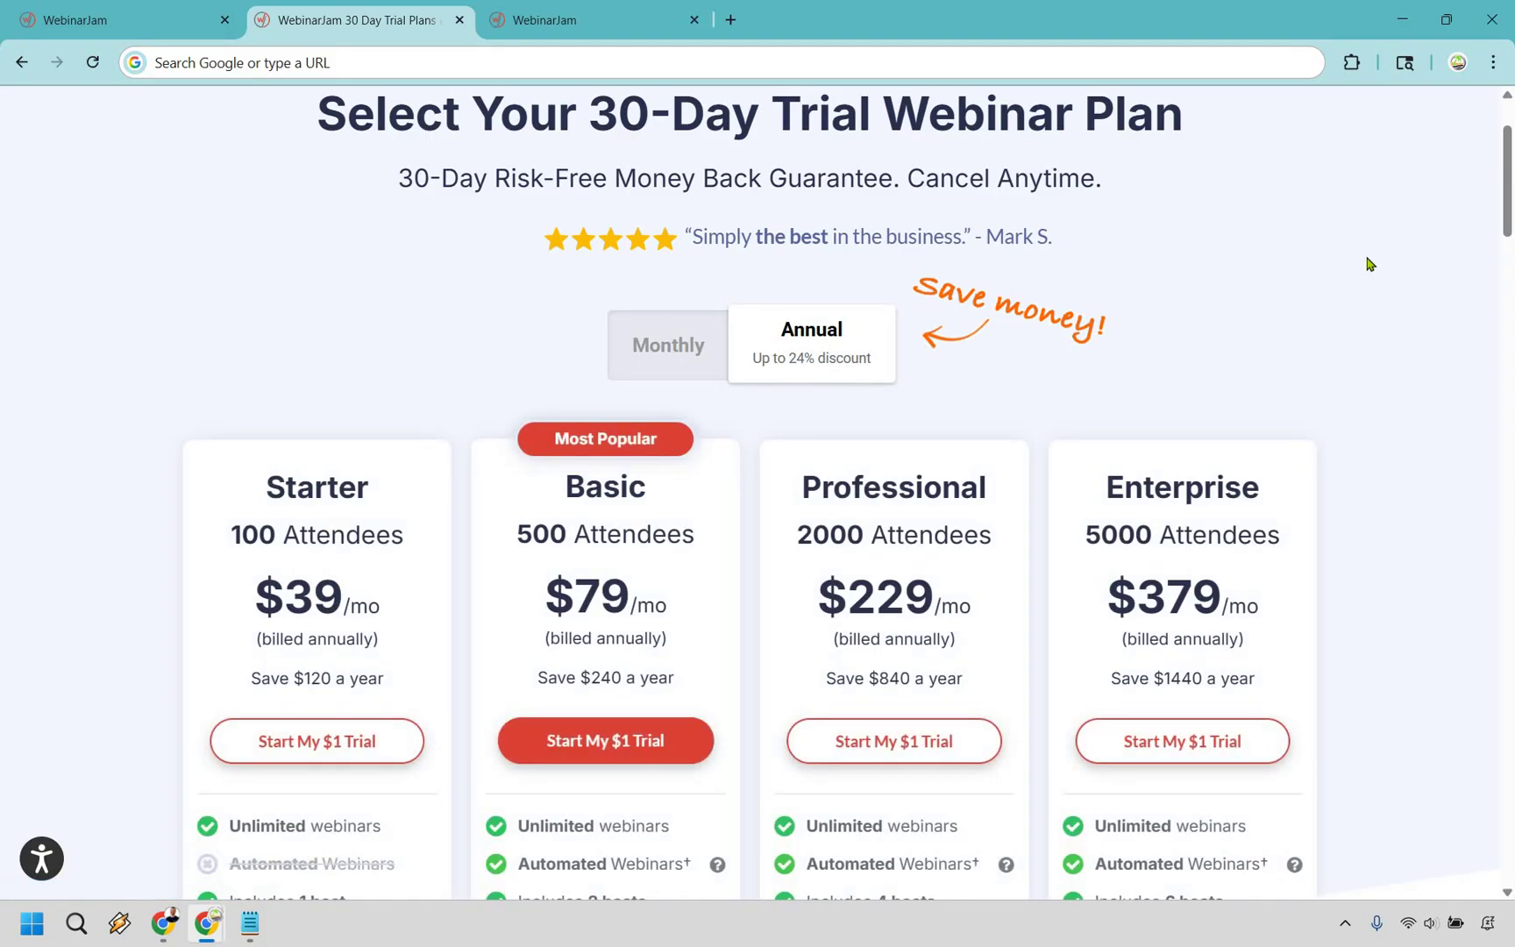
pyautogui.hotkey('ctrl', 'shift', 'Tab')
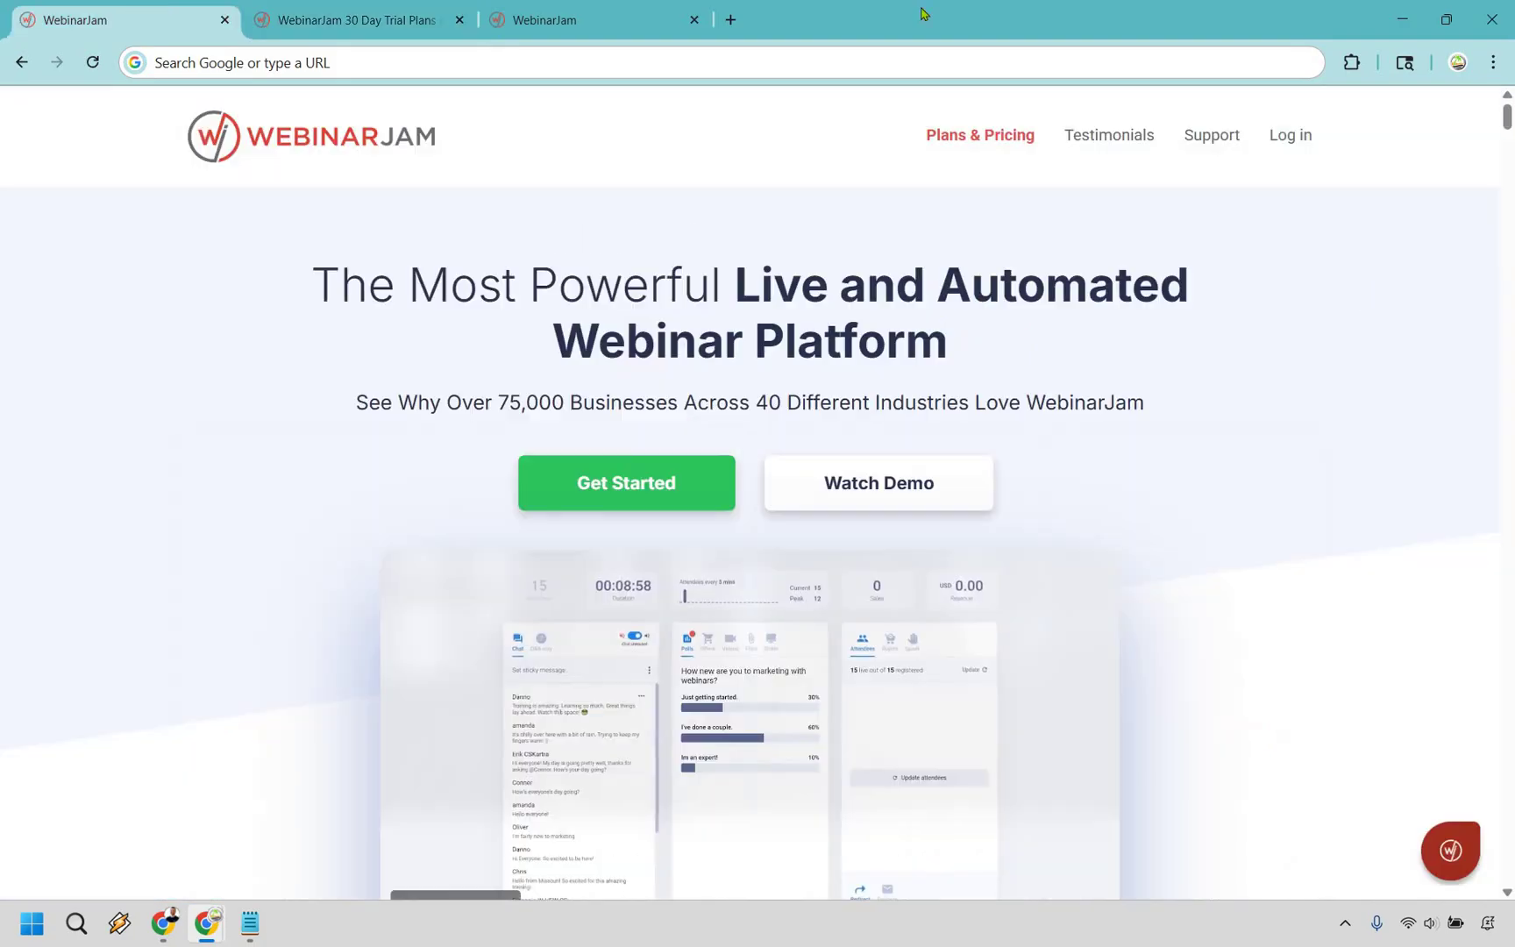